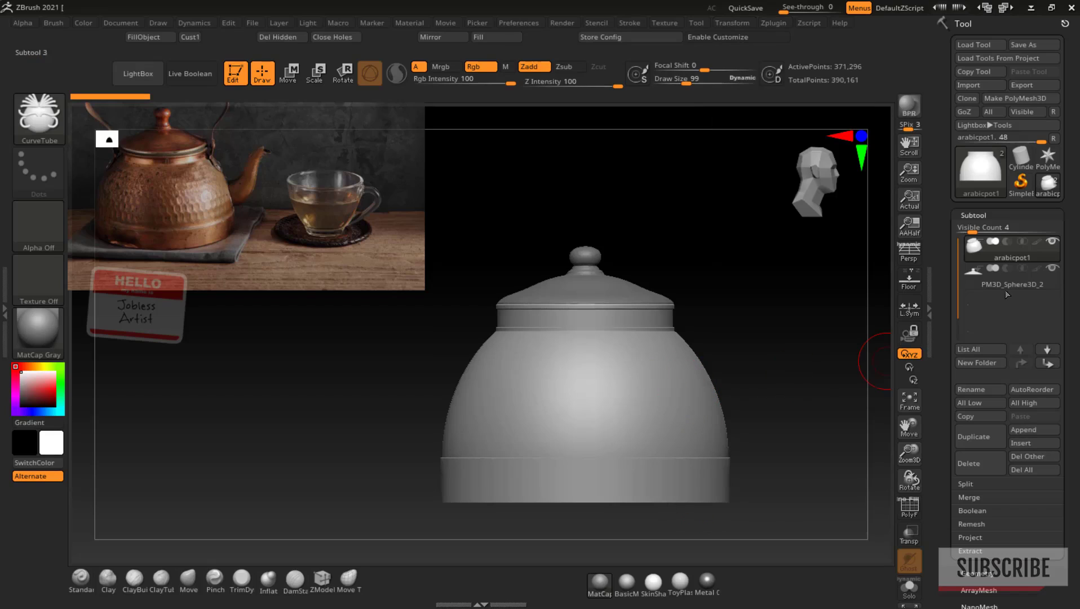
pyautogui.click(772, 24)
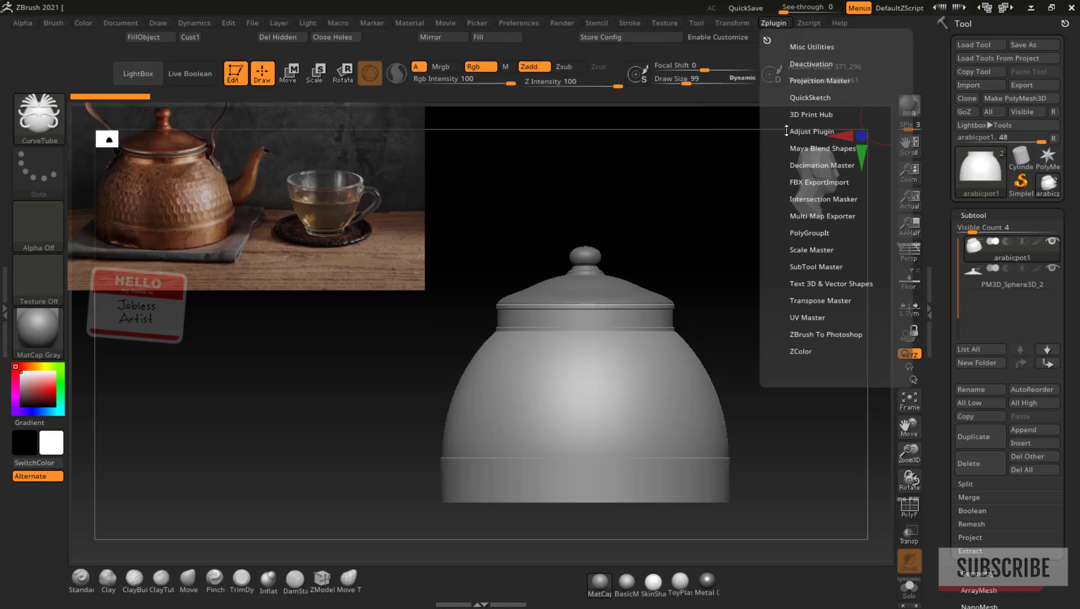
pyautogui.moveTo(732, 25)
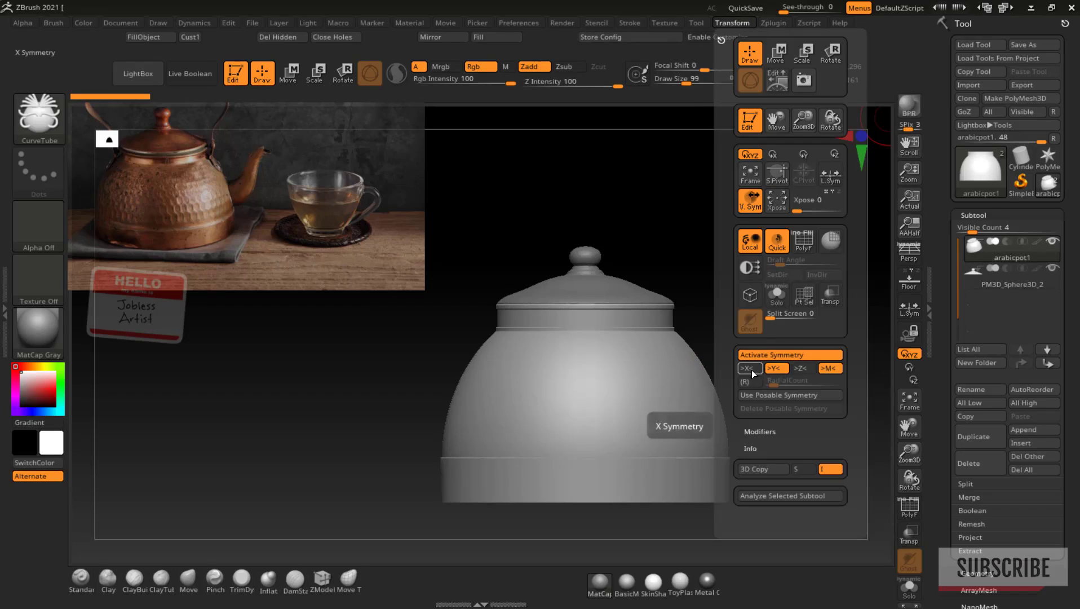
pyautogui.click(771, 23)
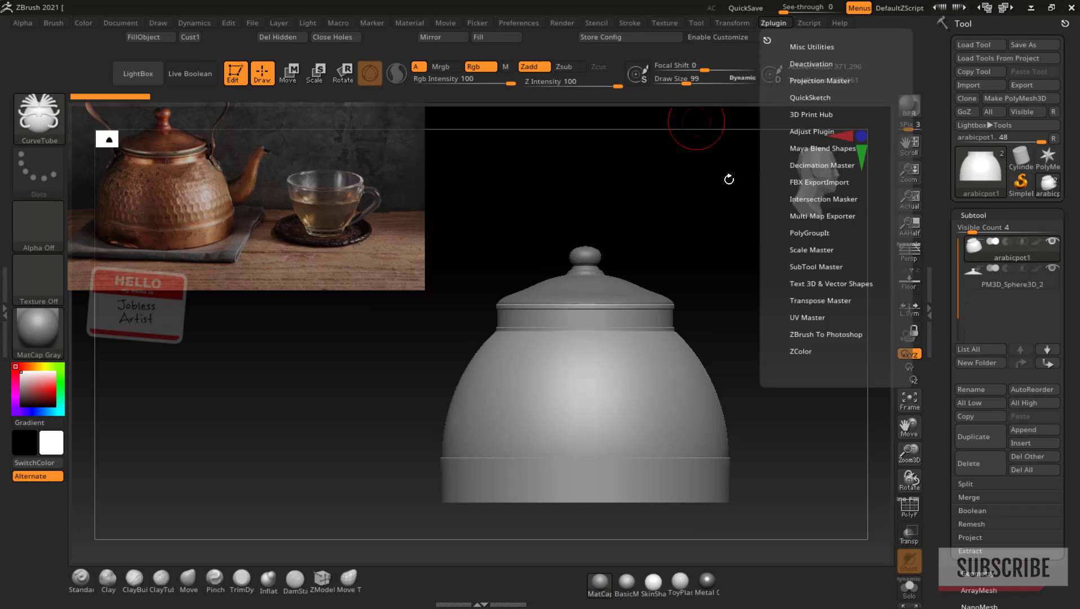
pyautogui.moveTo(727, 22)
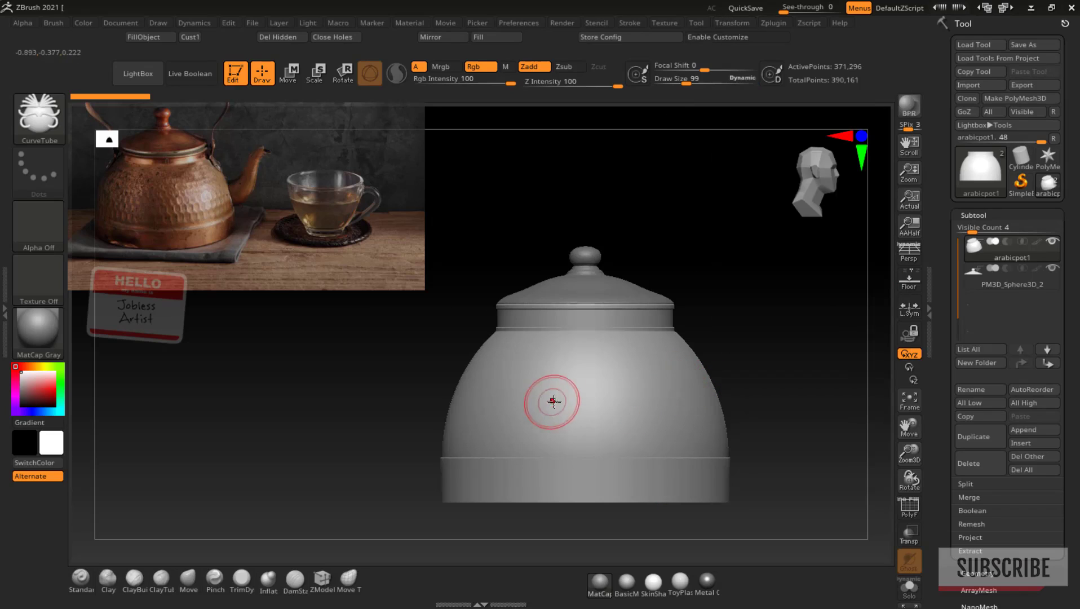
# Step: Try a curved CurveTube spout from the side of the pot body in profile view and undo it
pyautogui.keyDown('shift'); pyautogui.moveTo(773, 333); pyautogui.dragTo(598, 392); pyautogui.keyUp('shift')
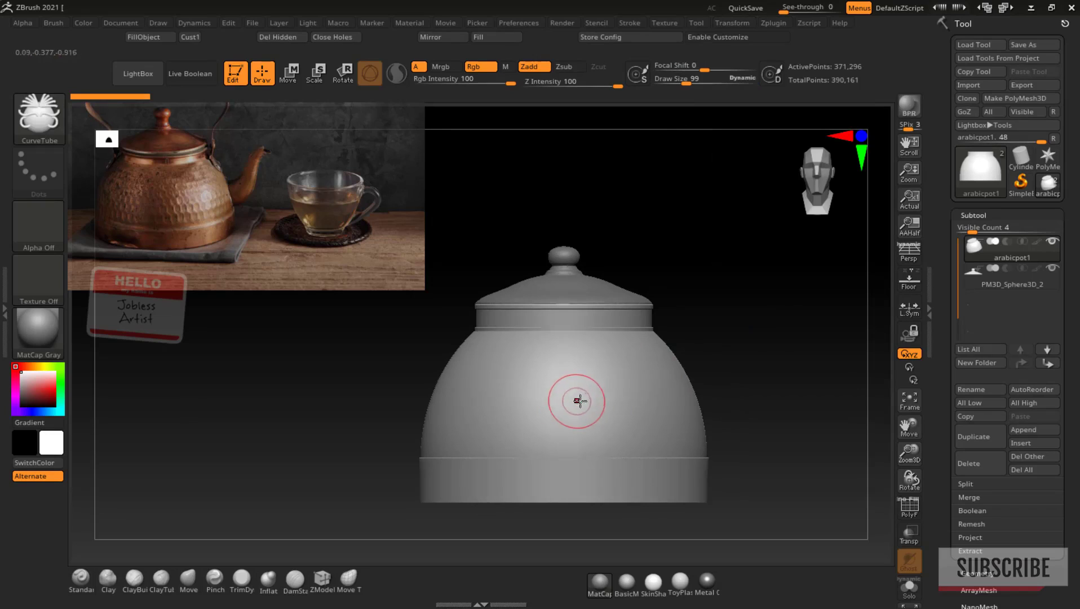
pyautogui.moveTo(714, 359)
pyautogui.mouseDown()
pyautogui.moveTo(712, 407)
pyautogui.moveTo(685, 393)
pyautogui.mouseUp()
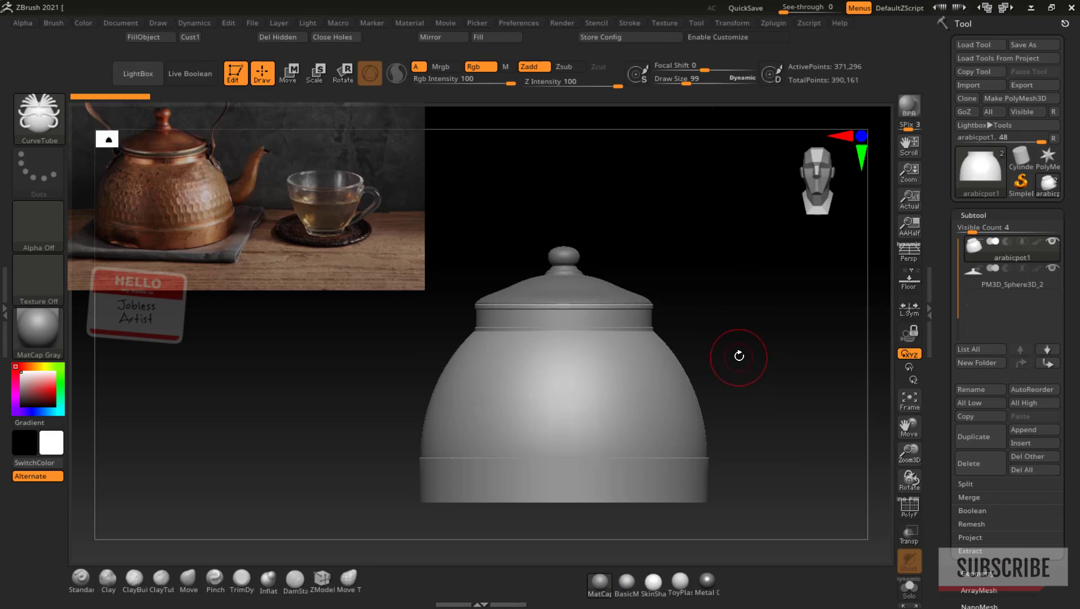
pyautogui.moveTo(739, 356); pyautogui.dragTo(772, 338)
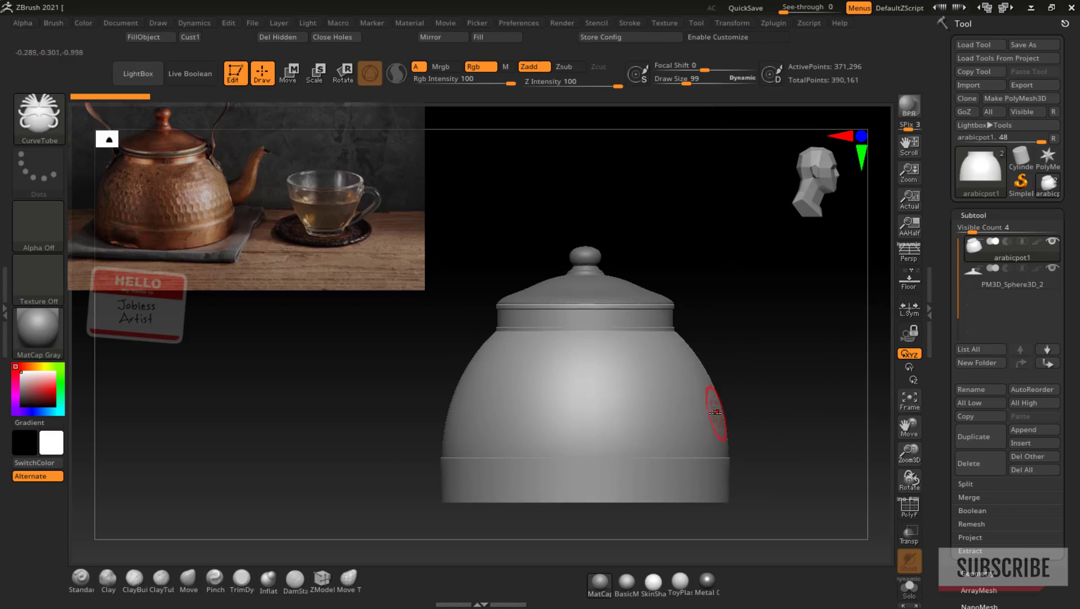
pyautogui.moveTo(911, 433); pyautogui.dragTo(865, 435)
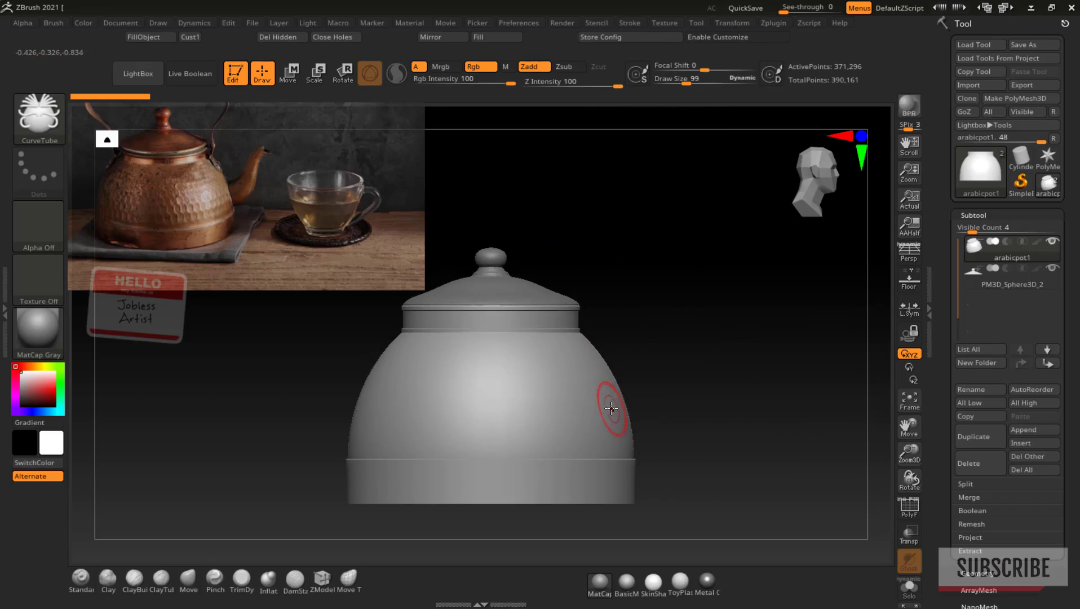
pyautogui.moveTo(678, 300); pyautogui.dragTo(781, 349)
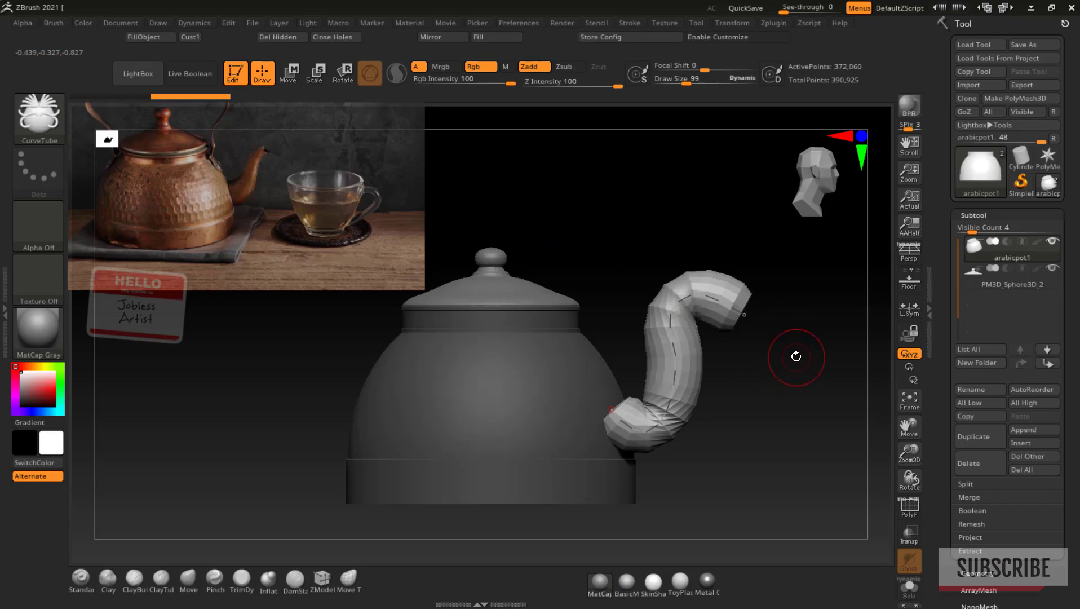
pyautogui.hotkey('ctrl', 'z')
# Step: Expand the stroke's Curve Modifiers and dock the Stroke palette beside the model
pyautogui.click(665, 23)
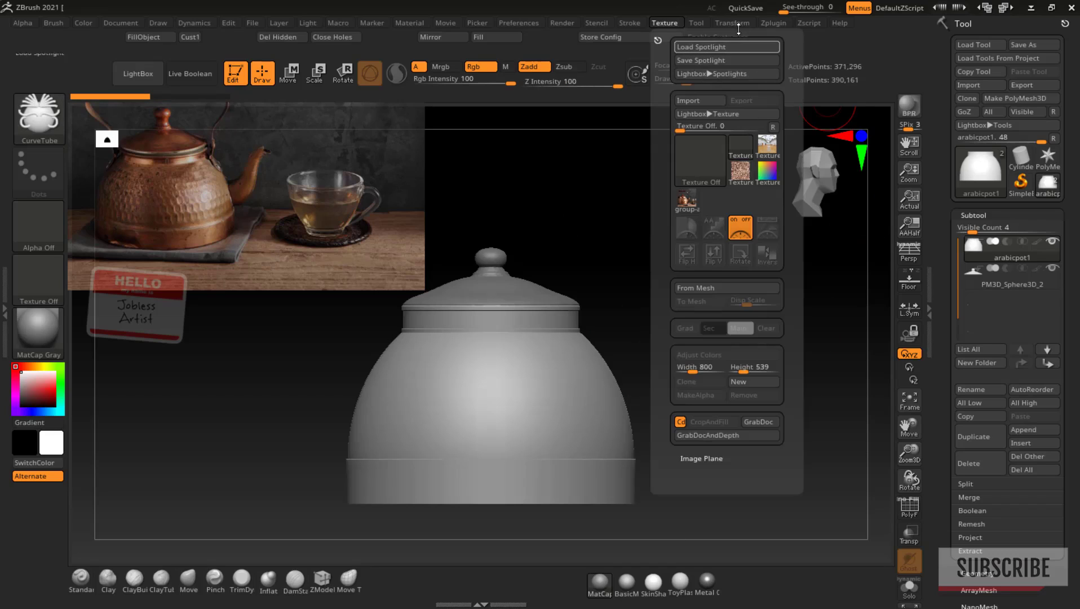
pyautogui.moveTo(630, 23)
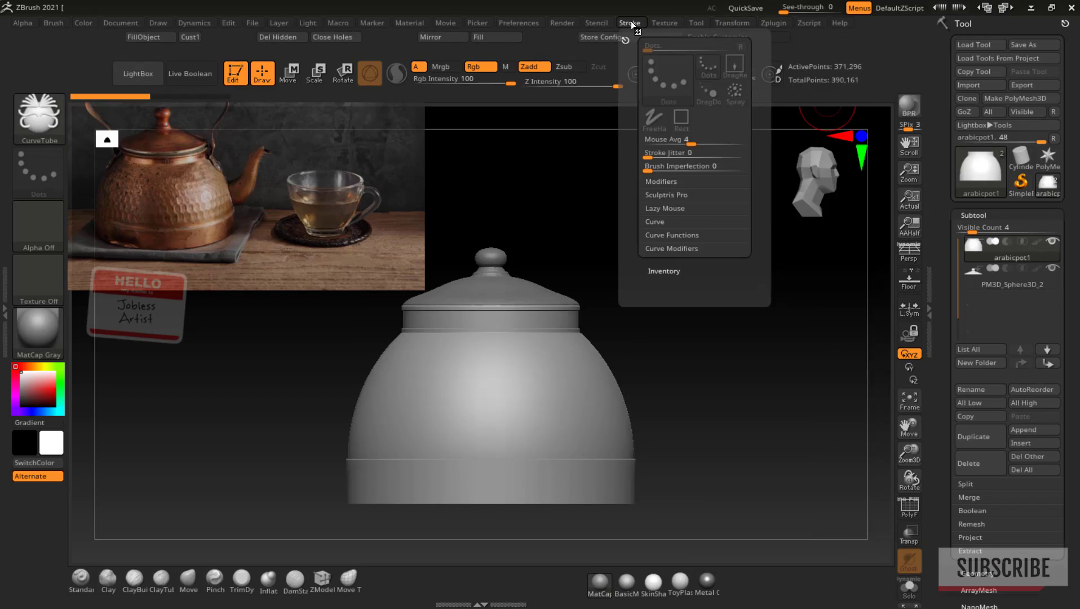
pyautogui.click(677, 248)
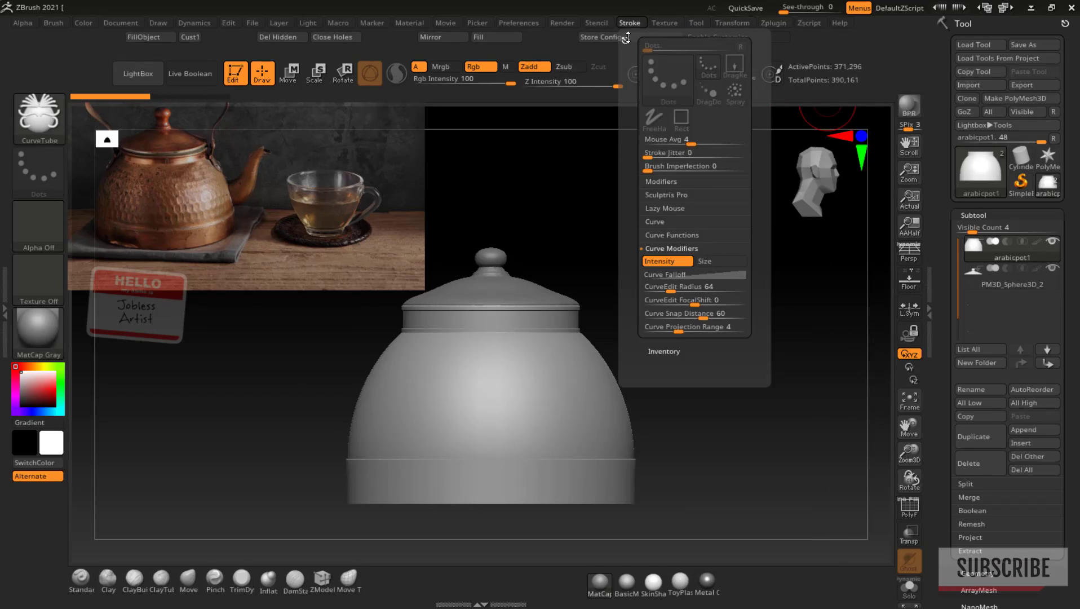
pyautogui.click(661, 21)
pyautogui.click(627, 40)
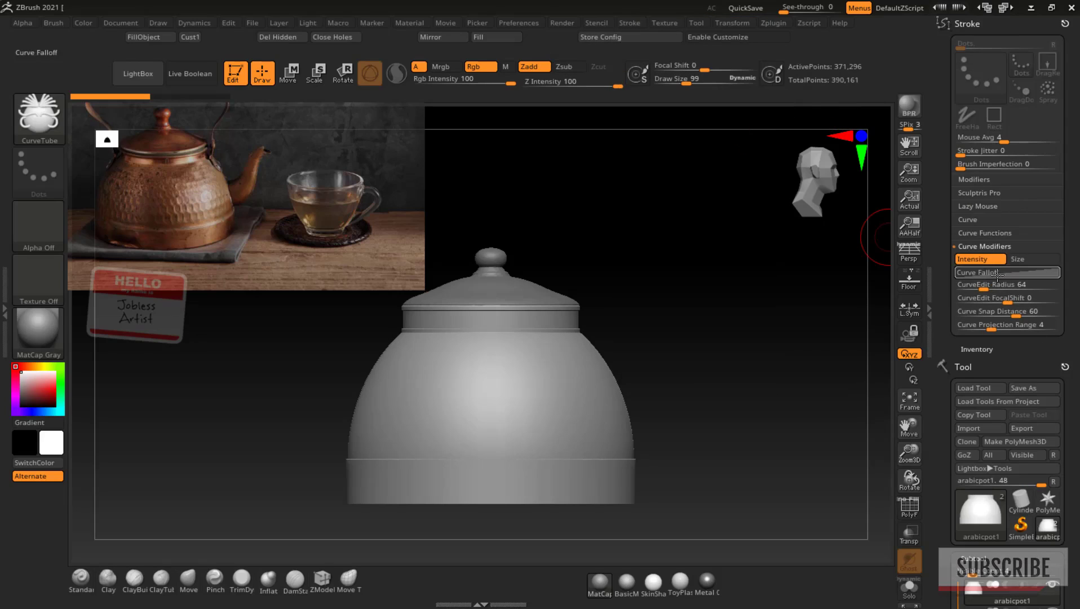
# Step: Reshape the curve falloff graph to descend from full height at the start to about one third at the end
pyautogui.click(1015, 259)
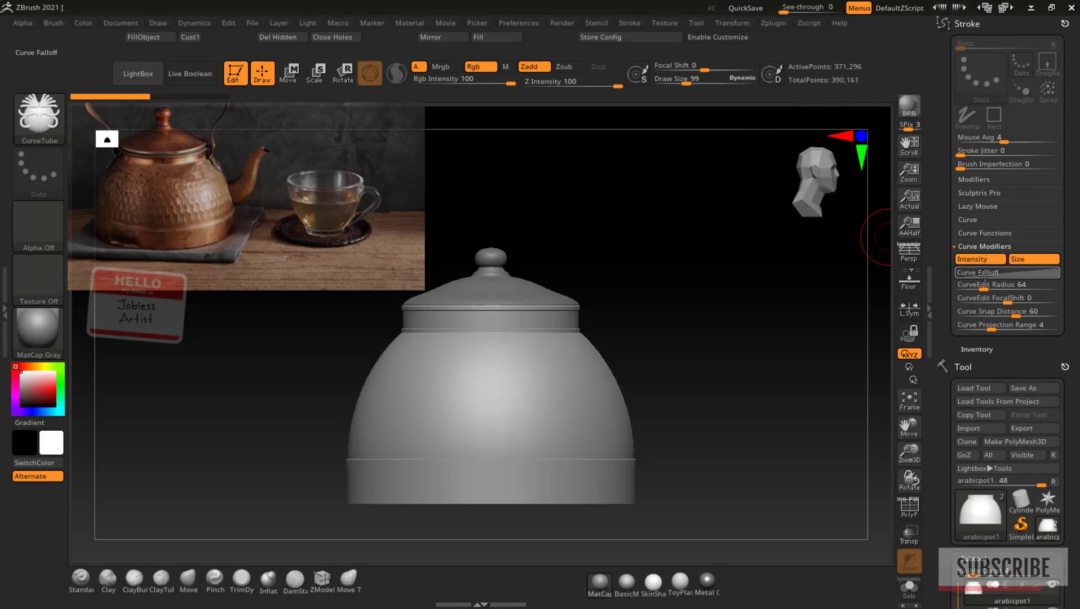
pyautogui.click(1032, 259)
pyautogui.click(980, 272)
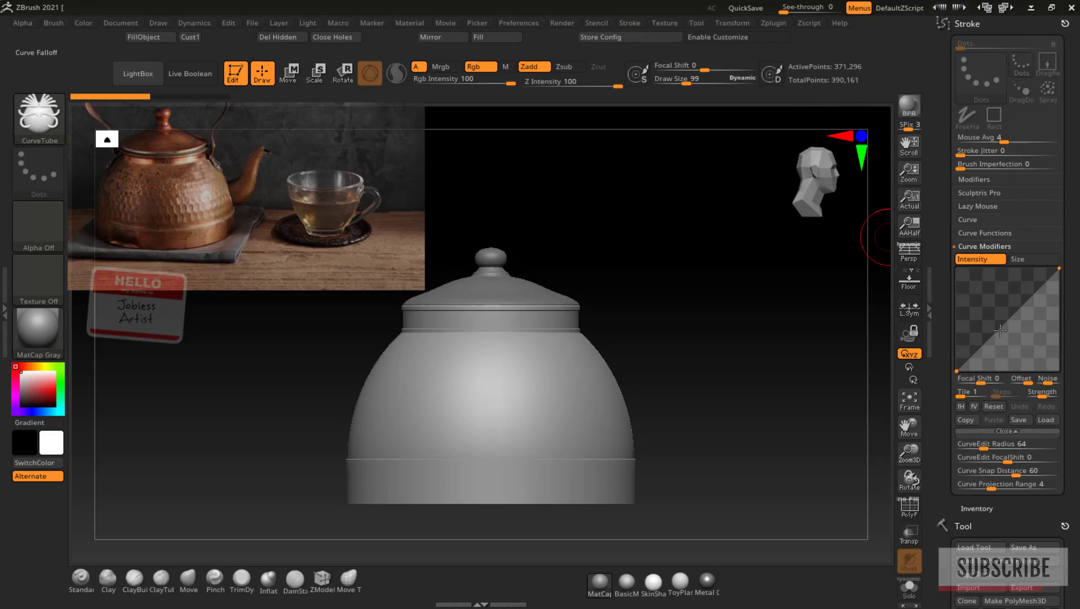
pyautogui.moveTo(956, 369); pyautogui.dragTo(956, 269)
pyautogui.moveTo(1059, 269); pyautogui.dragTo(1059, 369)
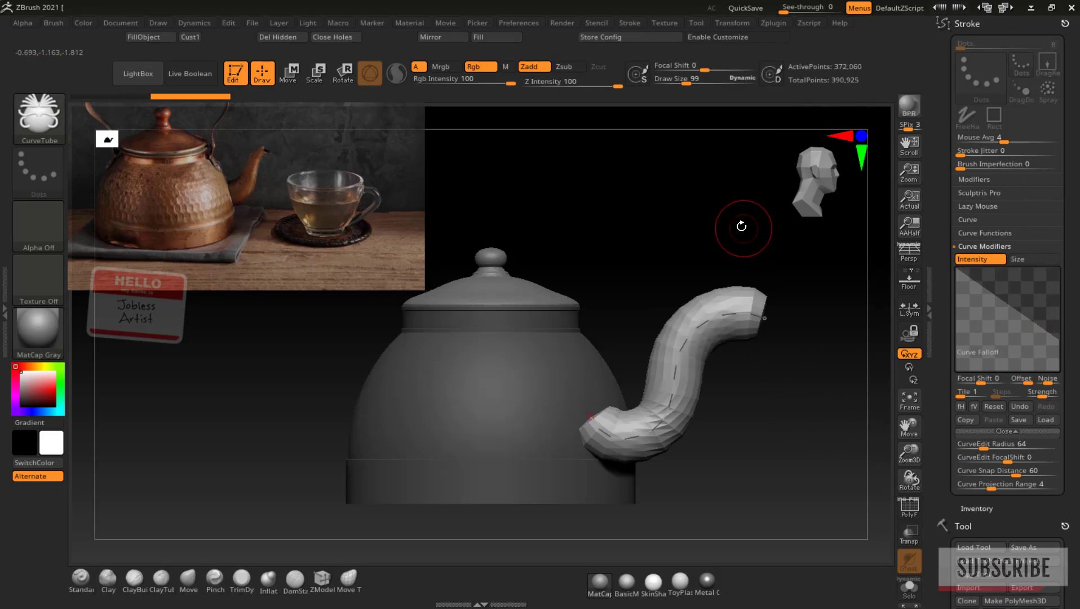
# Step: Try the spout tube with the falloff applied to Intensity and undo the trial tubes
pyautogui.hotkey('ctrl', 'z')
pyautogui.moveTo(709, 269); pyautogui.dragTo(758, 335)
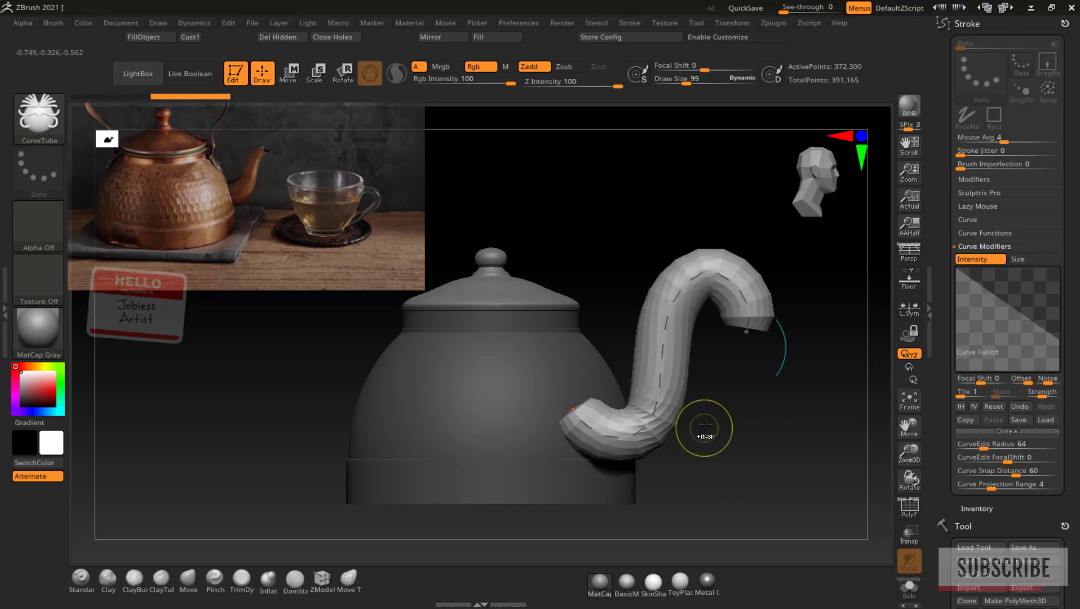
pyautogui.hotkey('ctrl', 'z')
# Step: Apply the curve falloff to Size instead of Intensity and test it with a trial spout tube, undoing that tube
pyautogui.click(1017, 259)
pyautogui.click(972, 259)
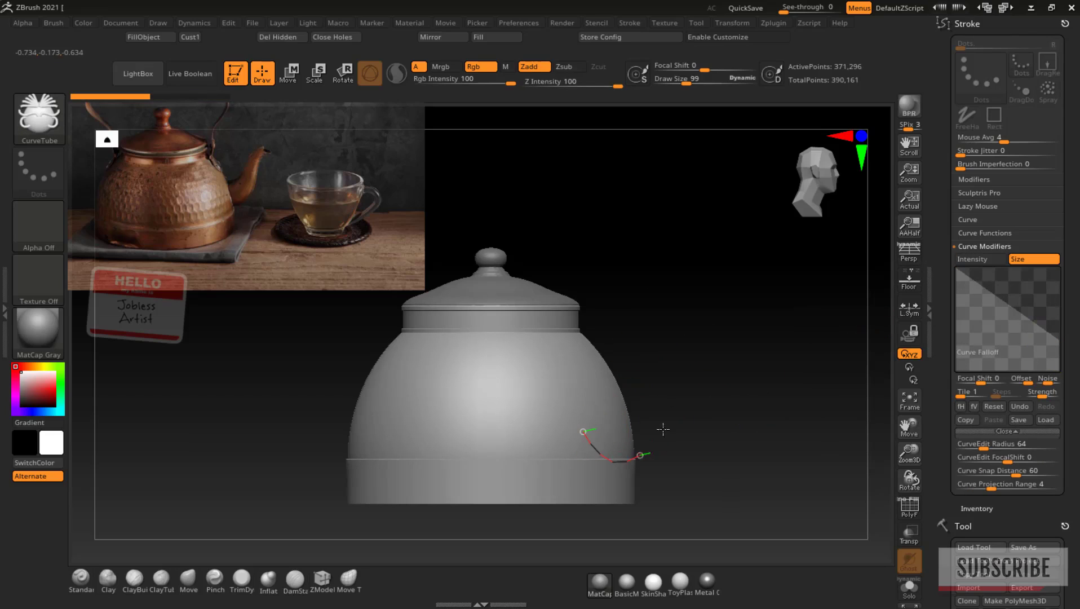
pyautogui.moveTo(662, 429); pyautogui.dragTo(749, 289)
pyautogui.hotkey('ctrl', 'z')
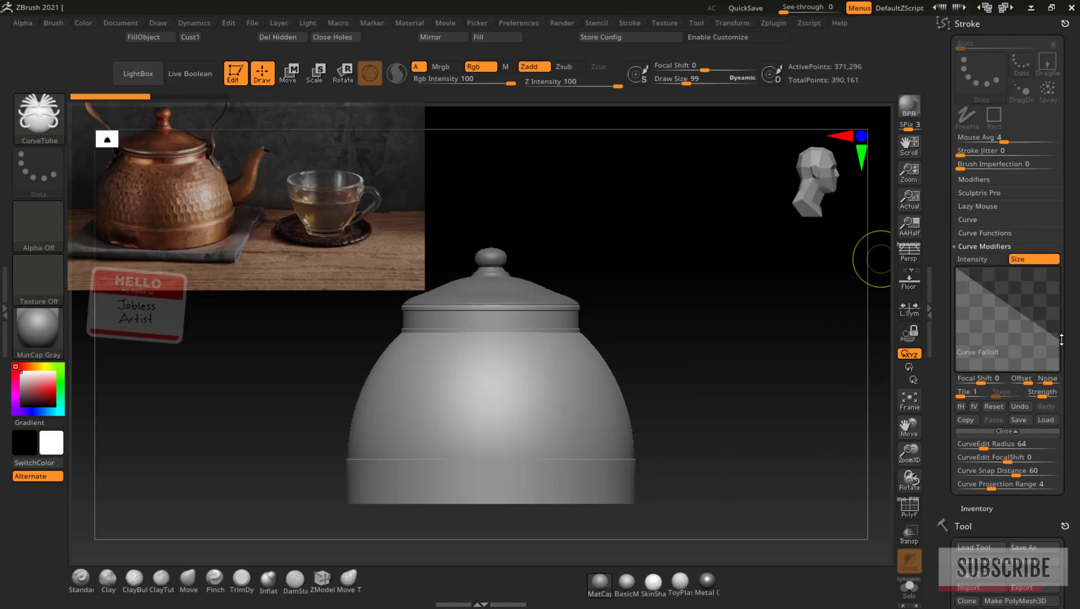
# Step: Flatten the size falloff to about 0.8 at its start and 0.5 at its end, undoing the trial tube
pyautogui.moveTo(1061, 339); pyautogui.dragTo(1062, 320)
pyautogui.moveTo(959, 270); pyautogui.dragTo(953, 284)
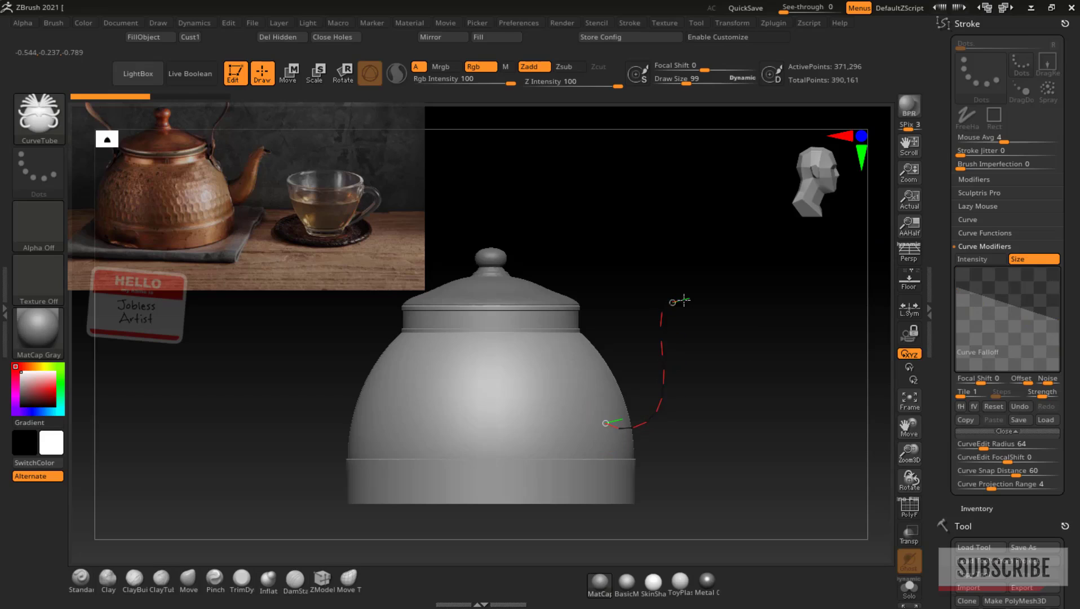
pyautogui.hotkey('ctrl', 'z')
# Step: Draw an S-shaped spout tube rising from the pot's side and adjust its base, lower bend and tip
pyautogui.moveTo(604, 414); pyautogui.dragTo(677, 394)
pyautogui.moveTo(662, 297); pyautogui.dragTo(702, 284)
pyautogui.moveTo(604, 417)
pyautogui.mouseDown()
pyautogui.moveTo(607, 432)
pyautogui.moveTo(582, 414)
pyautogui.mouseUp()
pyautogui.moveTo(704, 287); pyautogui.dragTo(716, 298)
pyautogui.moveTo(664, 413); pyautogui.dragTo(669, 417)
# Step: Raise the size falloff to full at its start and about 0.6 at its end, and update the spout
pyautogui.moveTo(956, 286); pyautogui.dragTo(956, 272)
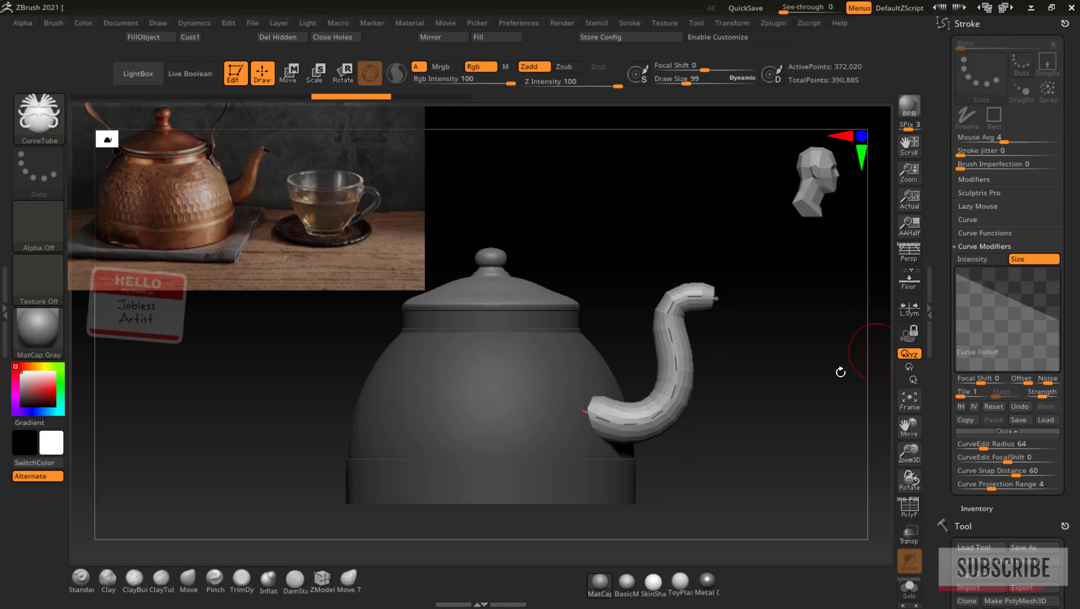
pyautogui.click(670, 407)
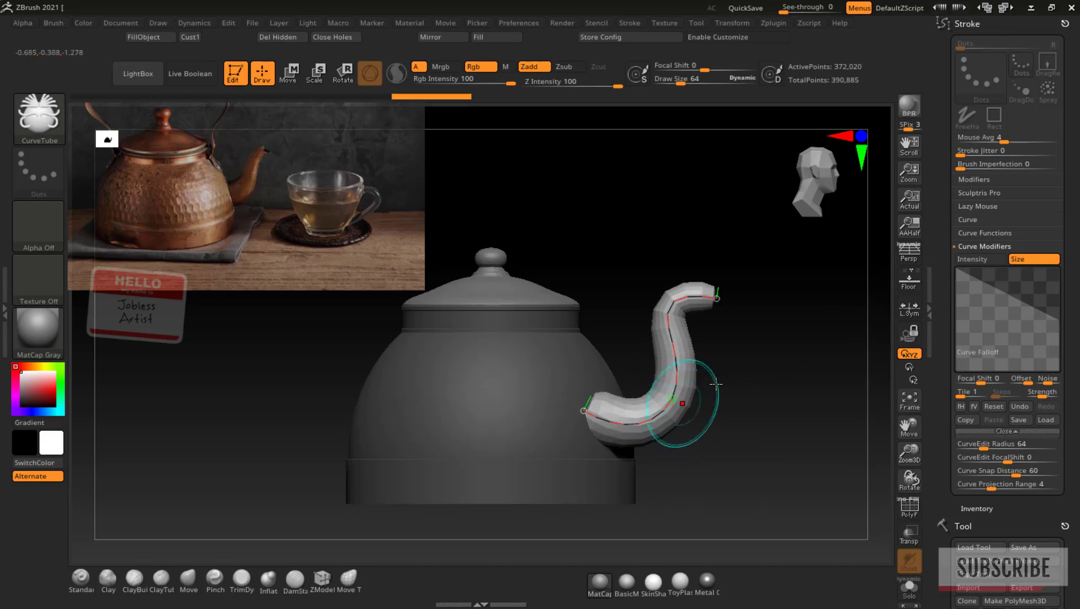
pyautogui.click(683, 409)
pyautogui.moveTo(1056, 307); pyautogui.dragTo(1057, 309)
pyautogui.click(673, 403)
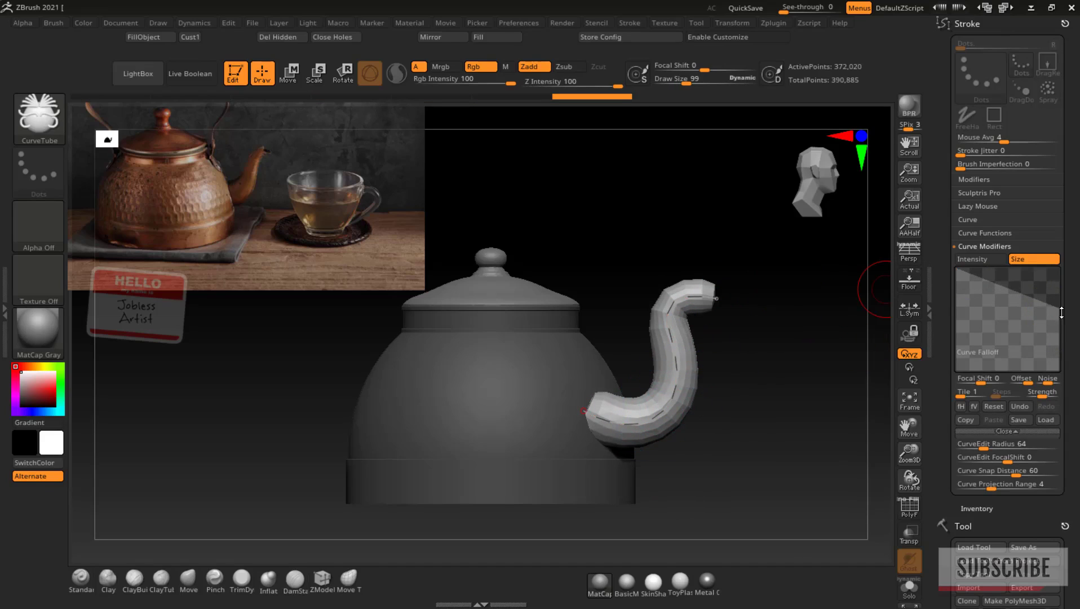
# Step: Lower the end of the size falloff to about 0.48 and update the spout's taper
pyautogui.moveTo(1058, 320)
pyautogui.mouseDown()
pyautogui.moveTo(1058, 349)
pyautogui.moveTo(1059, 329)
pyautogui.mouseUp()
pyautogui.click(675, 377)
pyautogui.click(679, 410)
pyautogui.click(676, 410)
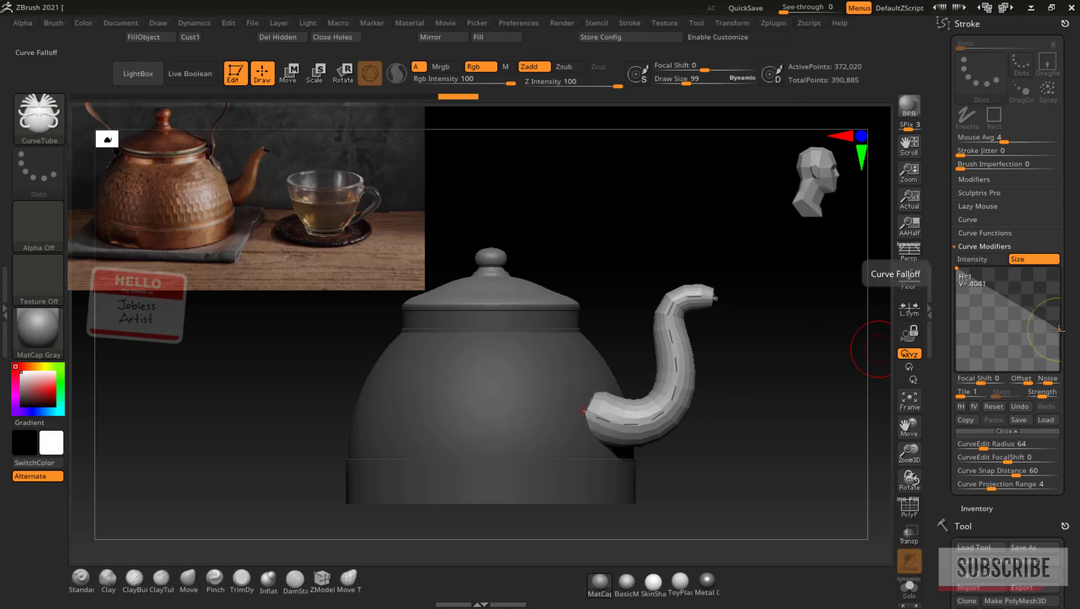
pyautogui.moveTo(1059, 330); pyautogui.dragTo(1061, 322)
pyautogui.click(660, 420)
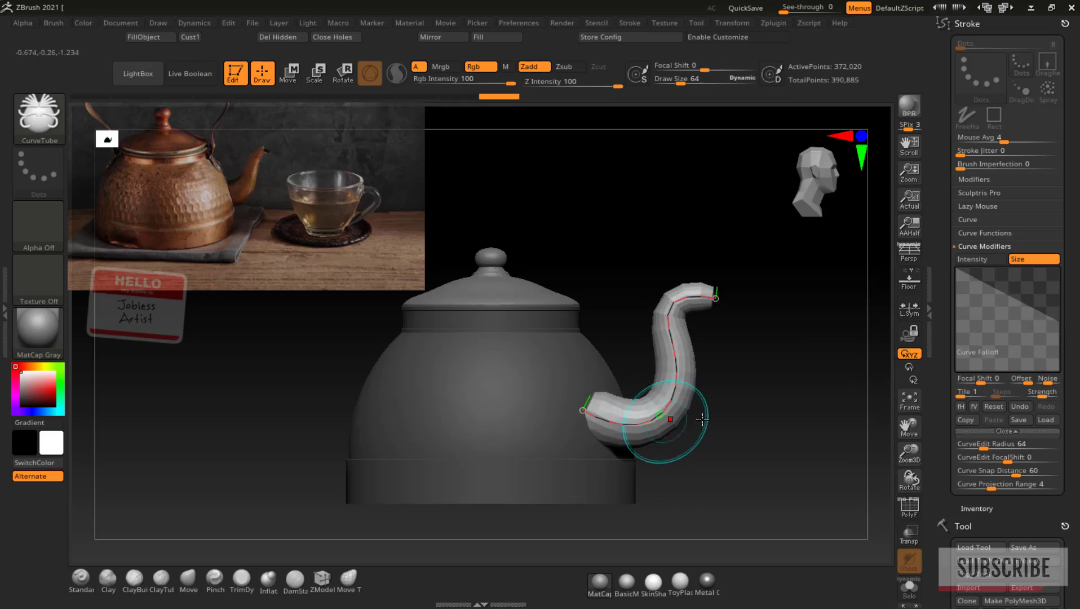
# Step: Adjust the spout curve by extending its base into the pot, refining both bends and slightly lowering the base end
pyautogui.moveTo(868, 383); pyautogui.dragTo(836, 401)
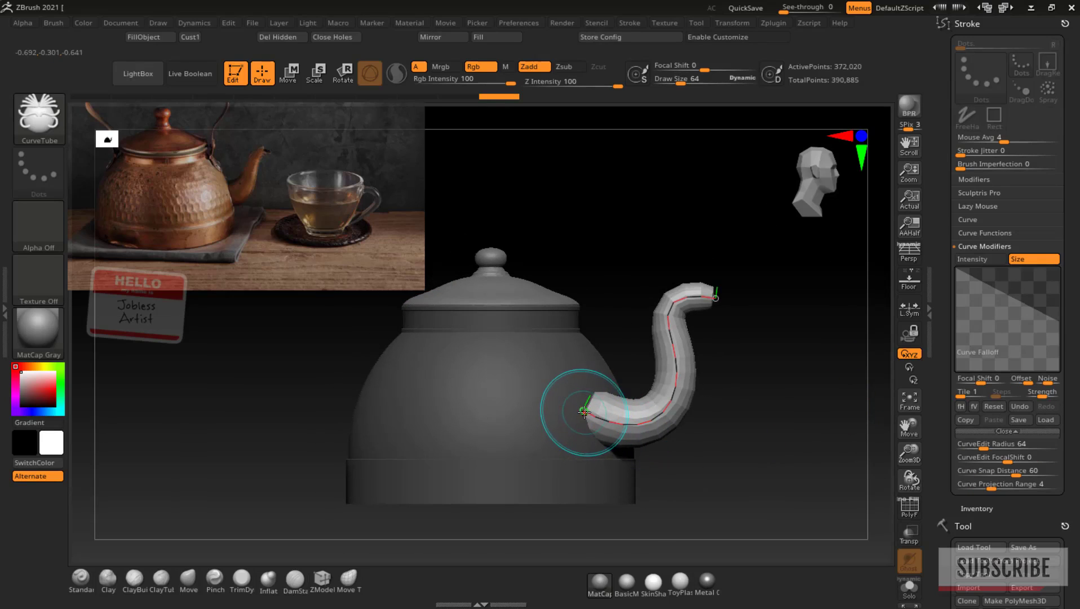
pyautogui.moveTo(582, 412); pyautogui.dragTo(570, 417)
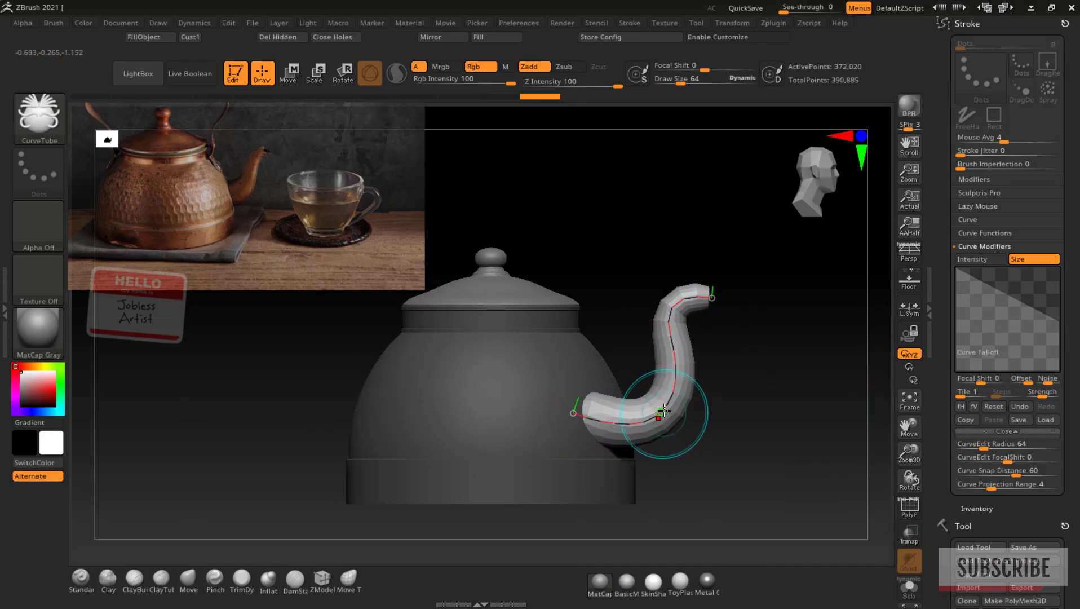
pyautogui.moveTo(666, 410); pyautogui.dragTo(662, 404)
pyautogui.moveTo(710, 297); pyautogui.dragTo(714, 297)
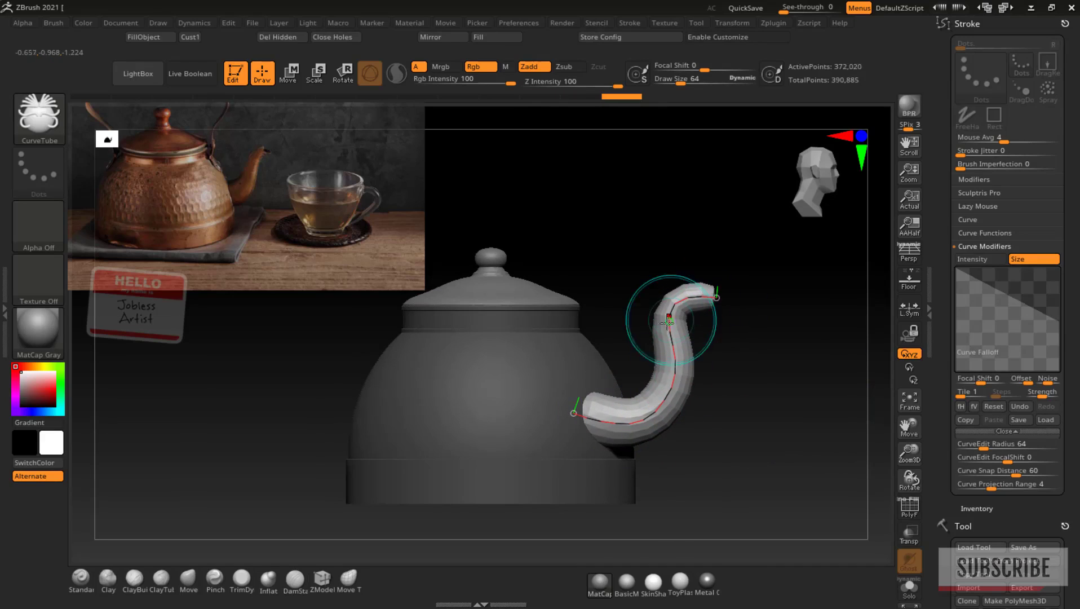
pyautogui.moveTo(667, 329); pyautogui.dragTo(669, 326)
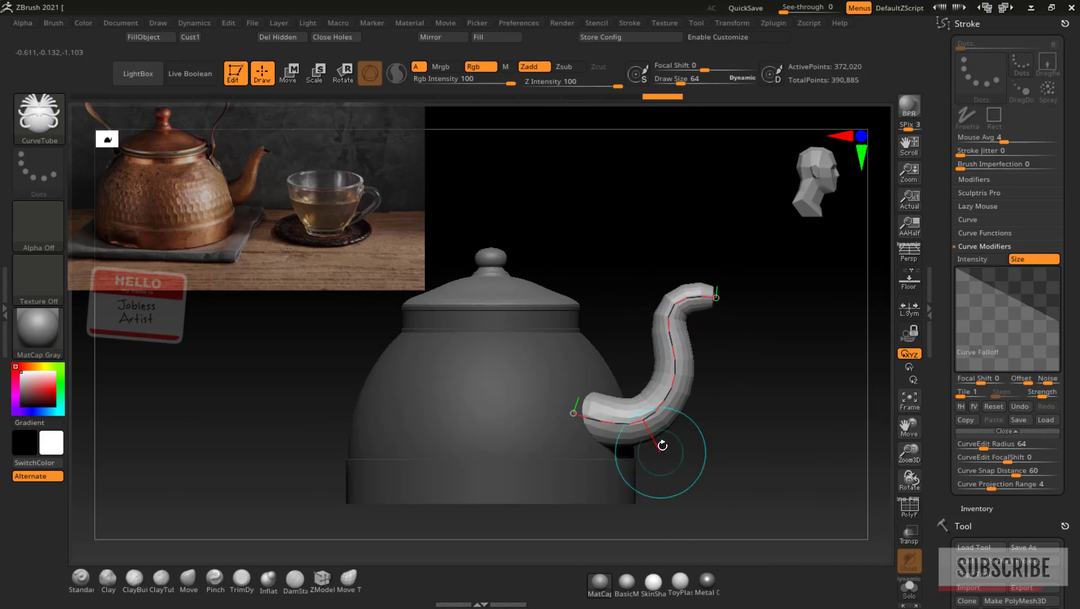
pyautogui.click(573, 423)
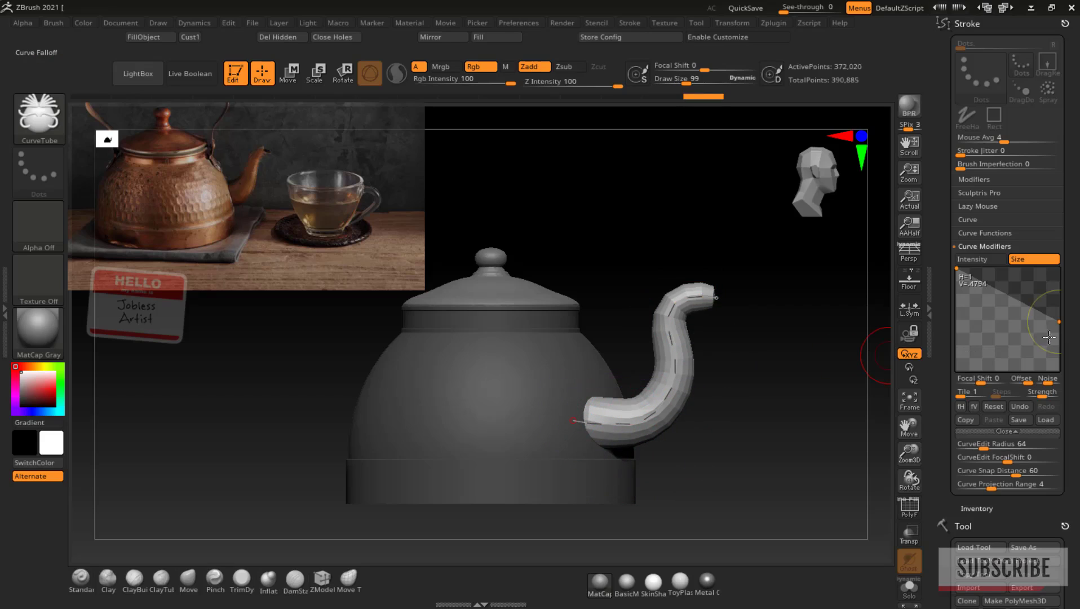
# Step: Try the spout with the size falloff's end at about 0.57 and a reduced start, and restore the previous taper
pyautogui.moveTo(1058, 321); pyautogui.dragTo(1058, 311)
pyautogui.click(572, 420)
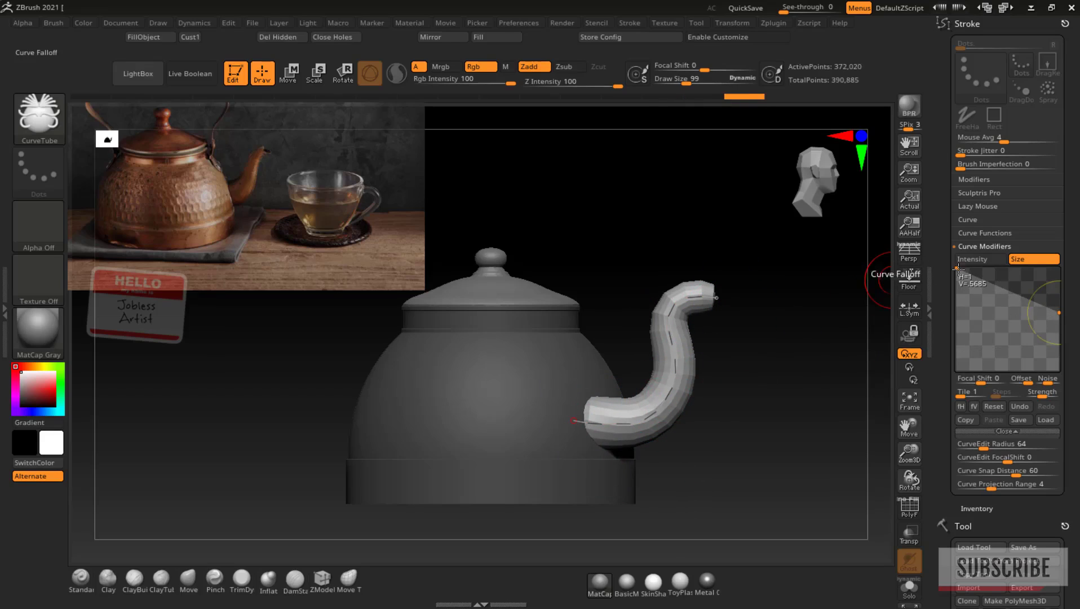
pyautogui.moveTo(958, 269); pyautogui.dragTo(954, 291)
pyautogui.click(648, 397)
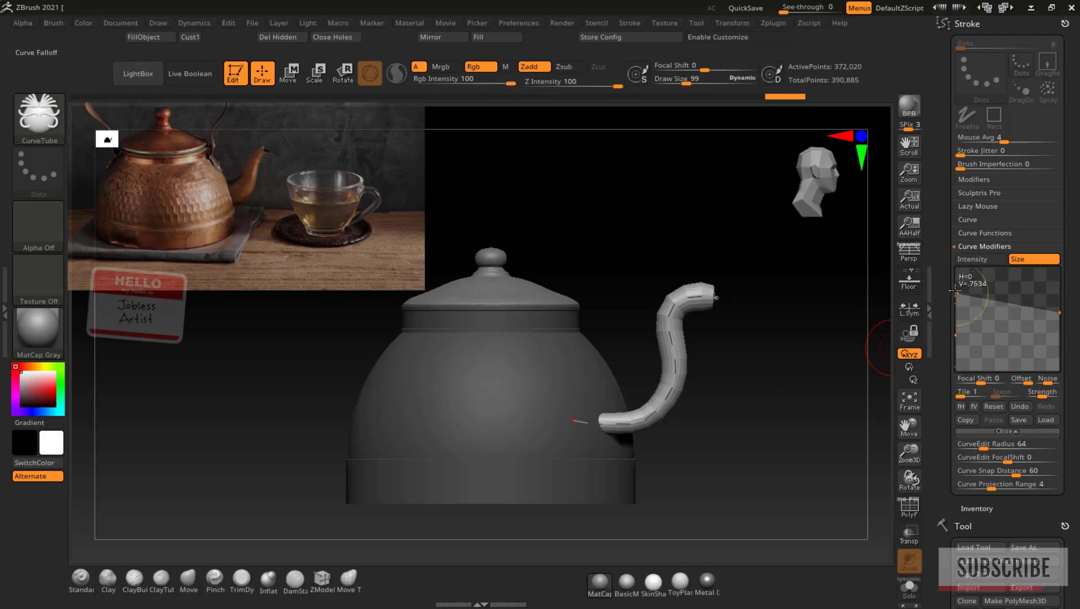
pyautogui.click(665, 388)
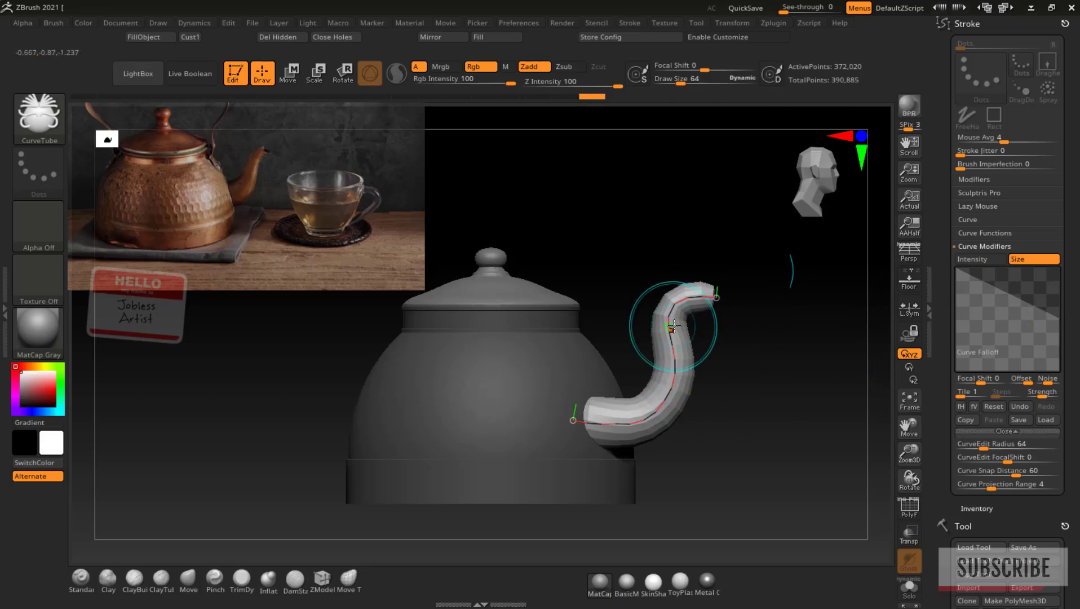
# Step: Shift the spout's upper bend outward and set the end of the size falloff to about 0.60
pyautogui.moveTo(672, 326); pyautogui.dragTo(688, 324)
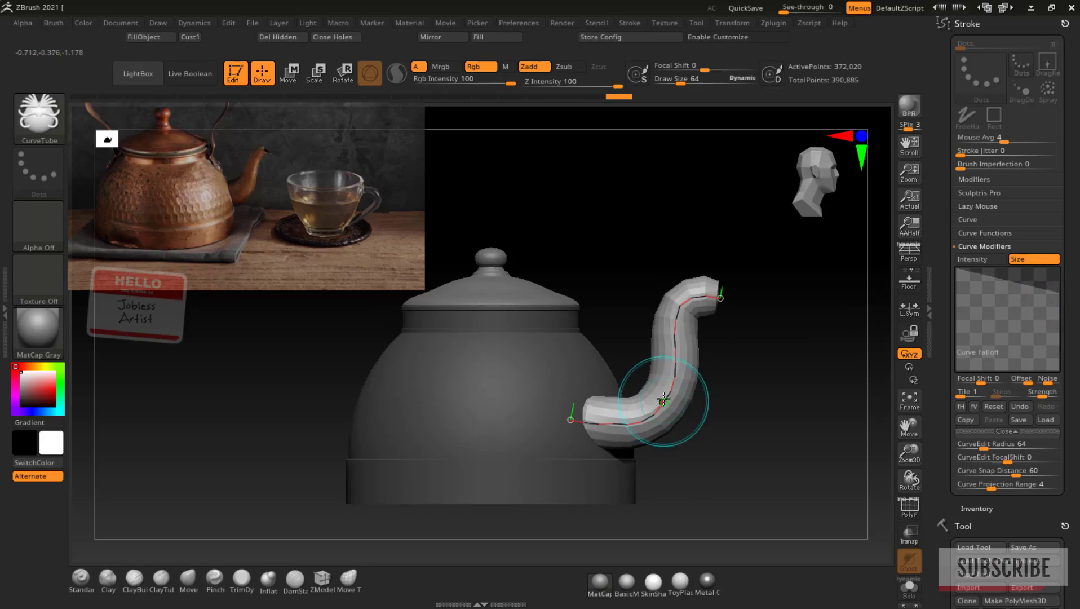
pyautogui.moveTo(1059, 294); pyautogui.dragTo(1059, 307)
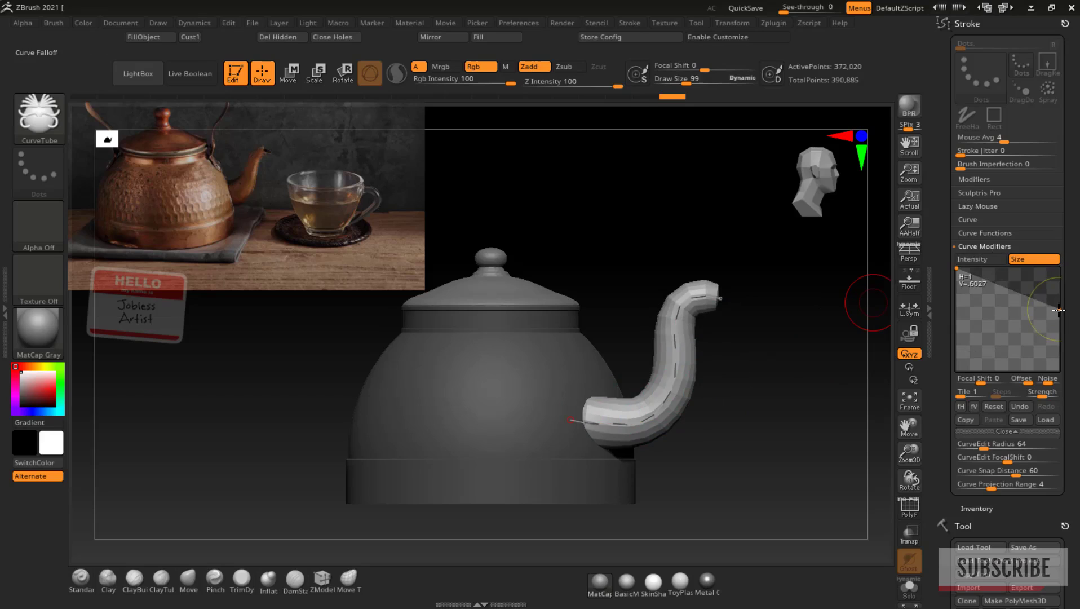
# Step: Update the spout with the new taper and move it sideways onto the pot's centre line in the front view
pyautogui.click(666, 402)
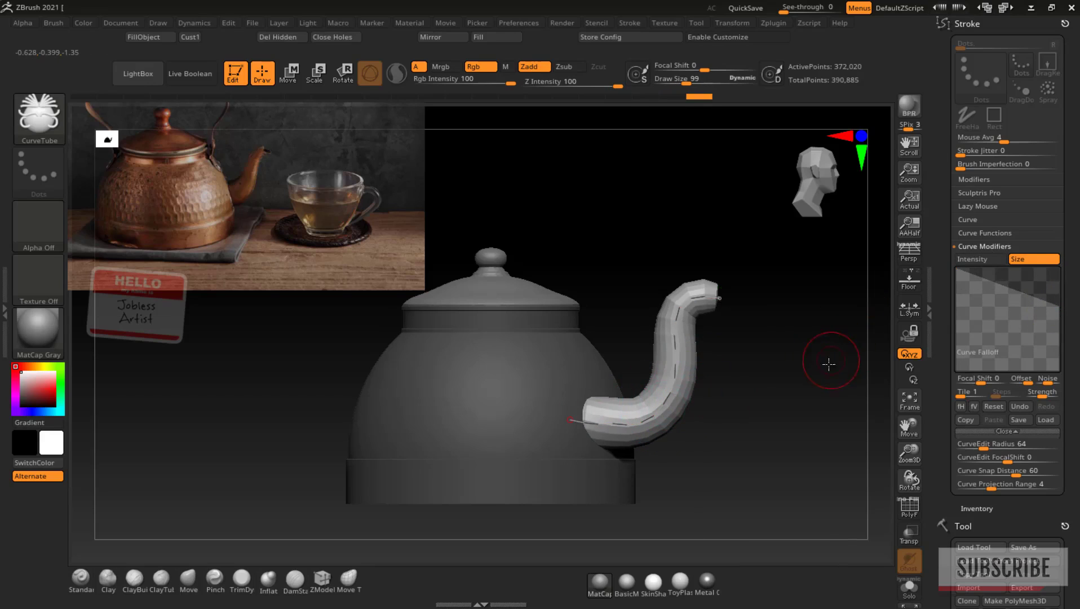
pyautogui.moveTo(827, 364); pyautogui.dragTo(864, 357)
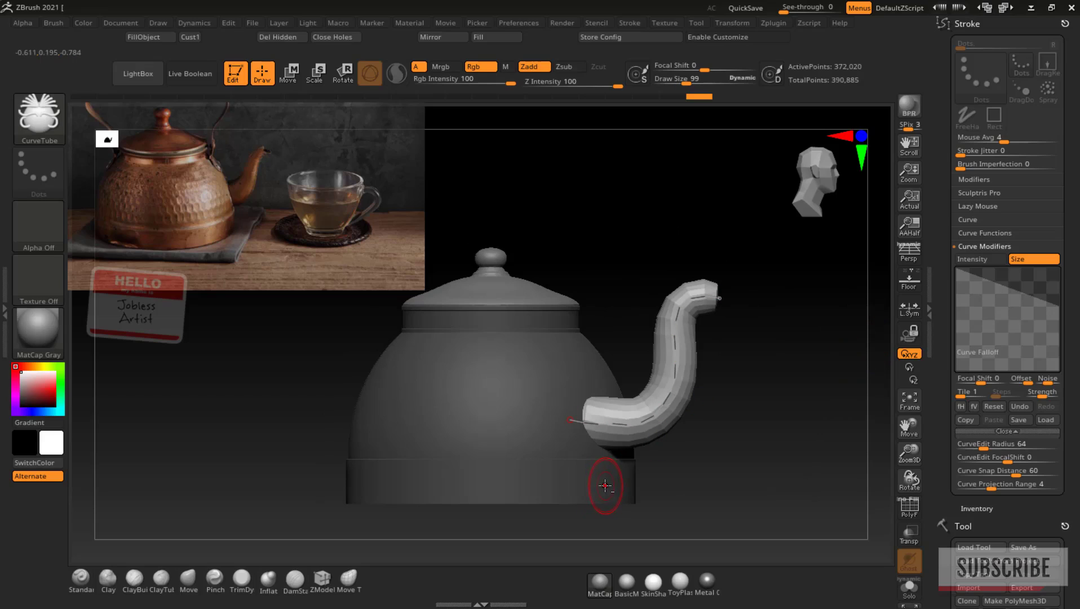
pyautogui.keyDown('shift'); pyautogui.moveTo(862, 305); pyautogui.dragTo(803, 331); pyautogui.keyUp('shift')
pyautogui.press('w')
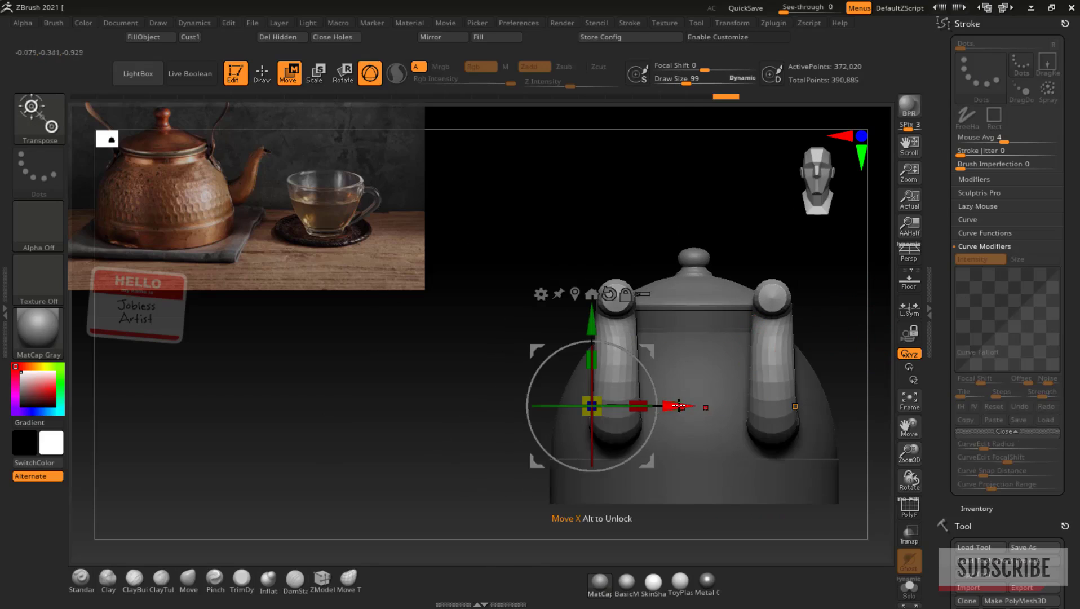
pyautogui.moveTo(682, 402); pyautogui.dragTo(758, 402)
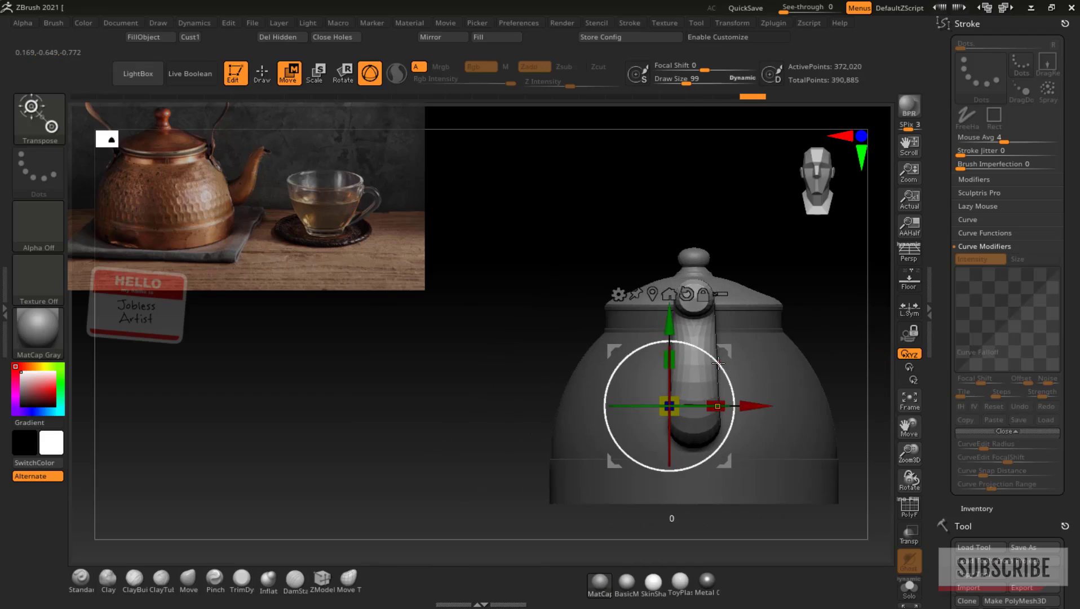
pyautogui.moveTo(714, 362); pyautogui.dragTo(713, 359)
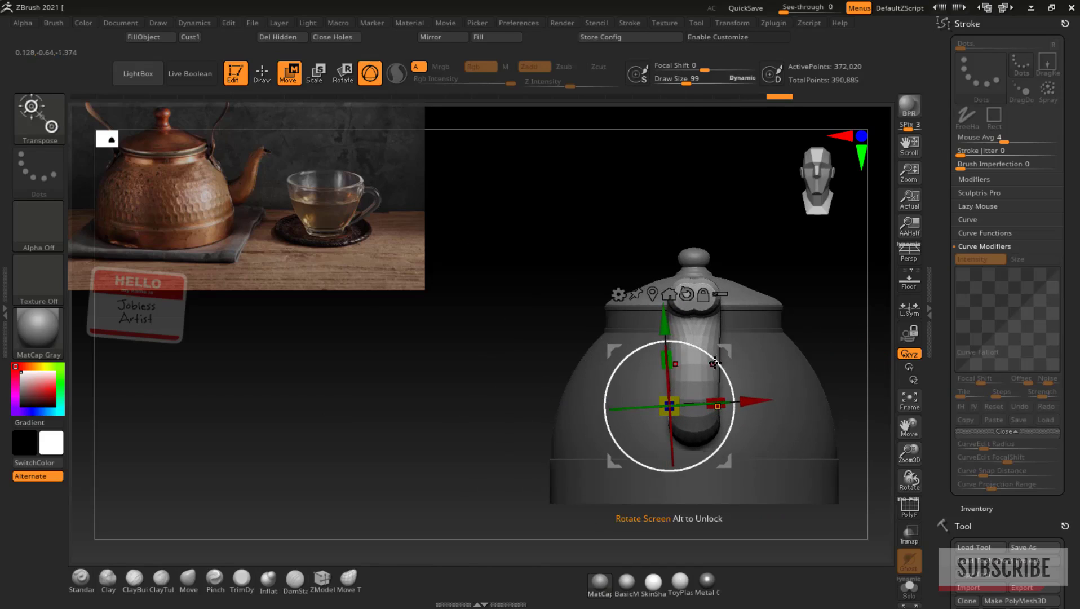
pyautogui.moveTo(757, 405)
pyautogui.mouseDown()
pyautogui.moveTo(732, 405)
pyautogui.moveTo(755, 407)
pyautogui.mouseUp()
pyautogui.press('q')
pyautogui.moveTo(831, 257)
pyautogui.mouseDown()
pyautogui.moveTo(843, 284)
pyautogui.moveTo(811, 269)
pyautogui.moveTo(923, 216)
pyautogui.mouseUp()
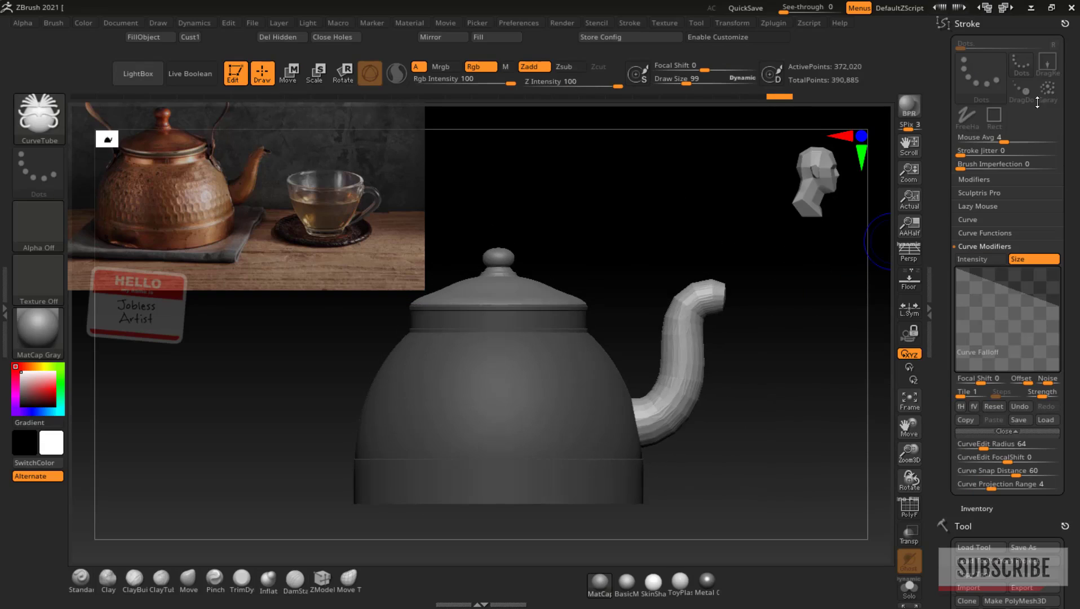
# Step: Isolate the spout from the arabicpot1 body and split it off as its own subtool
pyautogui.click(1063, 24)
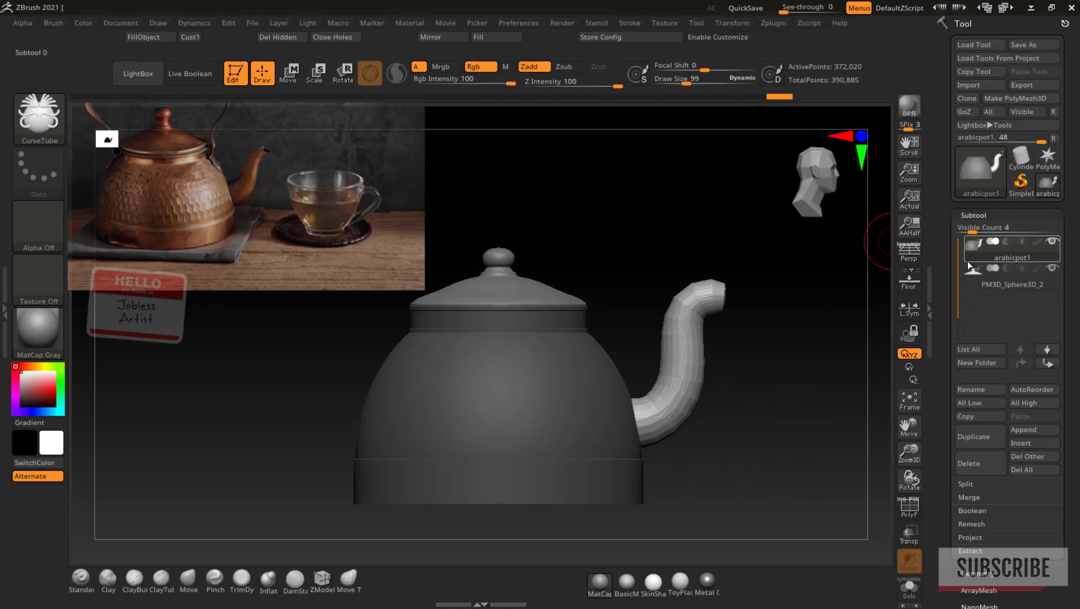
pyautogui.keyDown('ctrl'); pyautogui.keyDown('shift'); pyautogui.click(672, 402); pyautogui.keyUp('shift'); pyautogui.keyUp('ctrl')
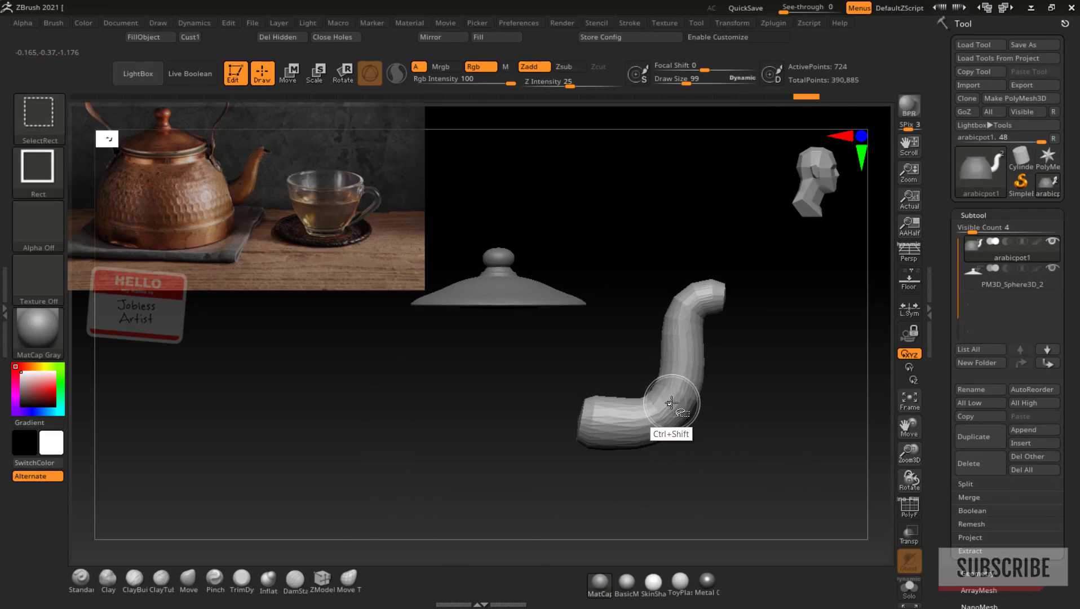
pyautogui.keyDown('ctrl'); pyautogui.keyDown('shift'); pyautogui.click(677, 401); pyautogui.keyUp('shift'); pyautogui.keyUp('ctrl')
pyautogui.click(965, 483)
pyautogui.click(978, 496)
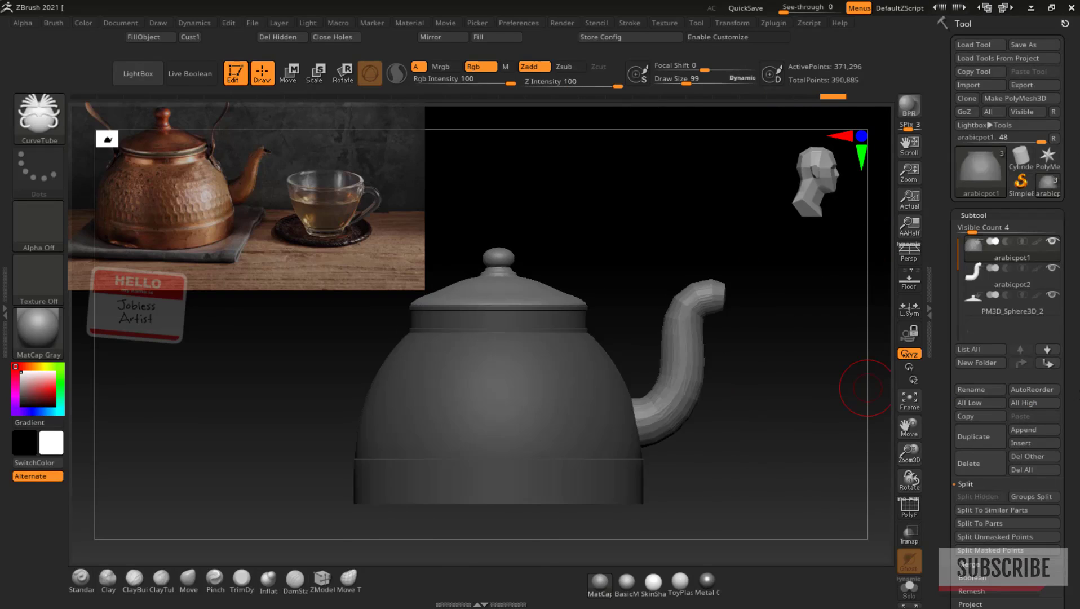
# Step: Select the spout's subtool arabicpot2 and DynaMesh it at resolution 160
pyautogui.click(1007, 281)
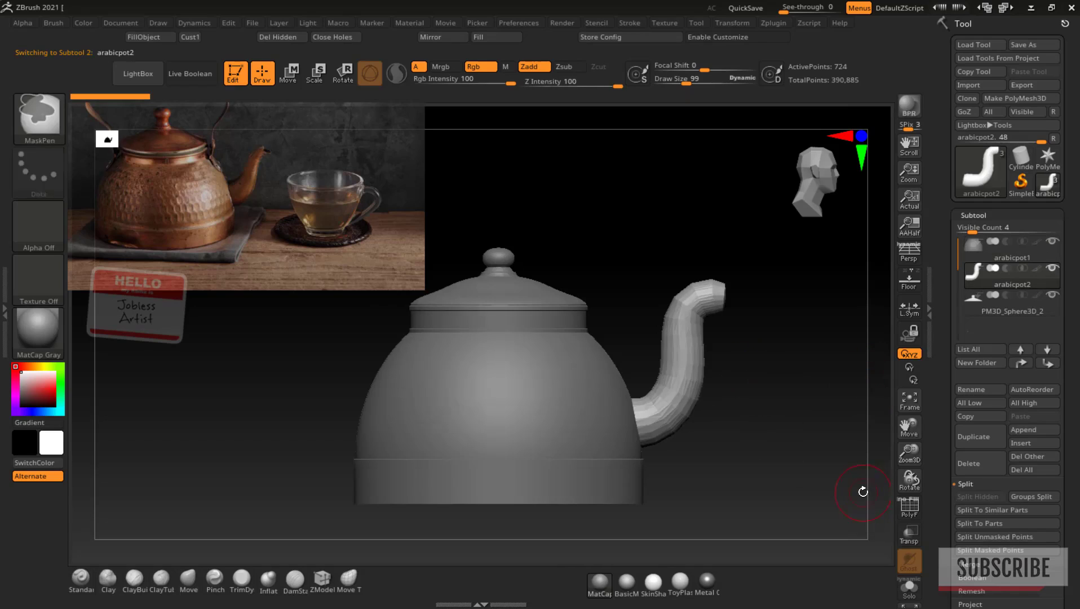
pyautogui.hotkey('shift', 'f')
pyautogui.hotkey('shift', 'f')
pyautogui.moveTo(1060, 394); pyautogui.dragTo(1060, 87)
pyautogui.click(978, 334)
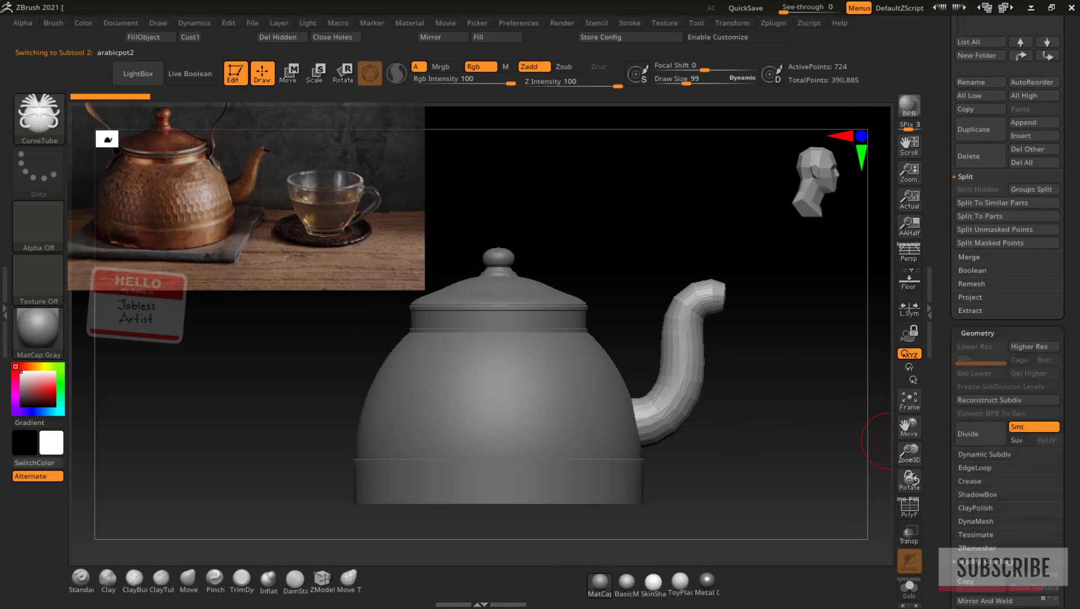
pyautogui.moveTo(1061, 178); pyautogui.dragTo(1077, 285)
pyautogui.moveTo(1030, 448); pyautogui.dragTo(959, 387)
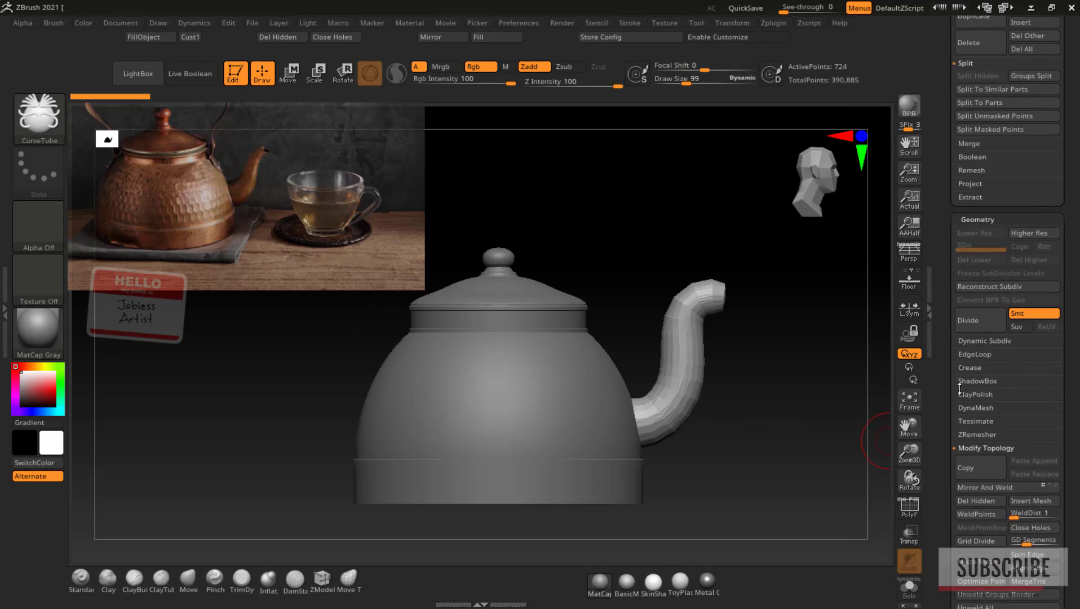
pyautogui.click(987, 407)
pyautogui.click(979, 428)
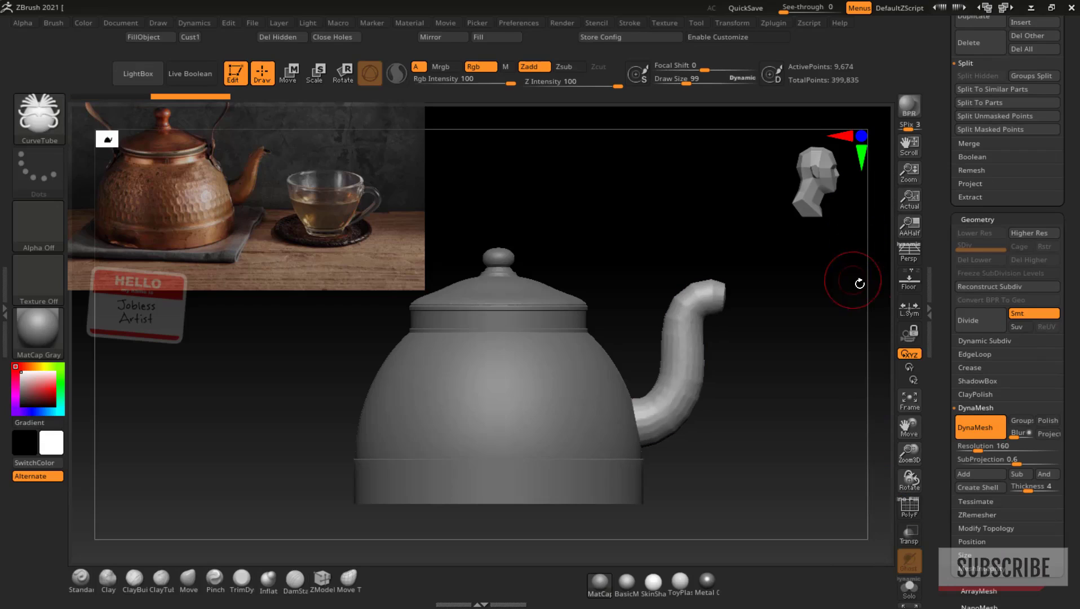
# Step: Remesh the spout with ZRemesher at a target polygons count of about 1.52
pyautogui.click(976, 516)
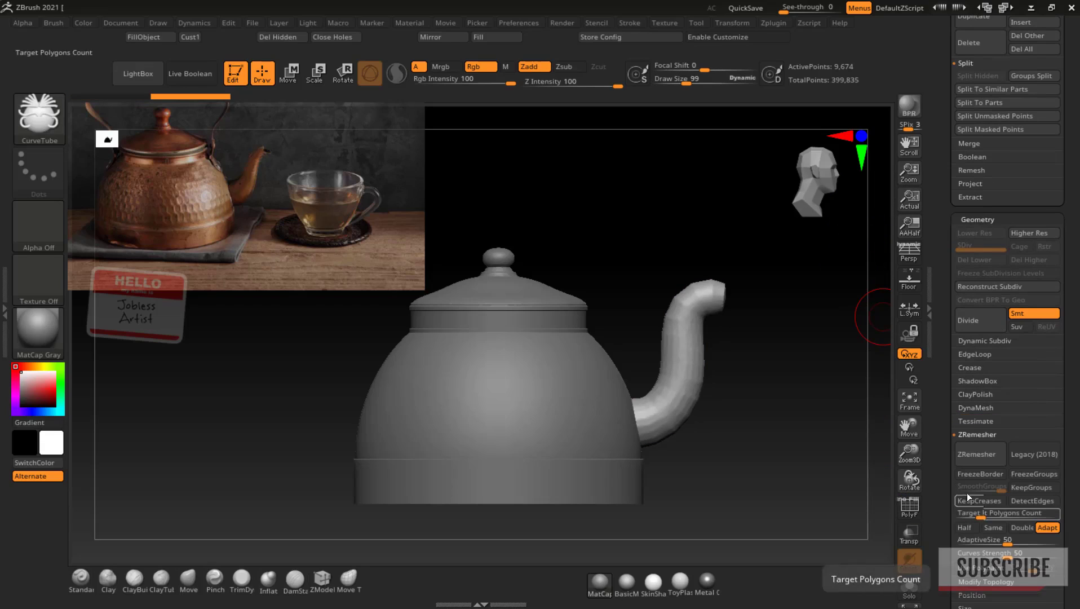
pyautogui.click(978, 453)
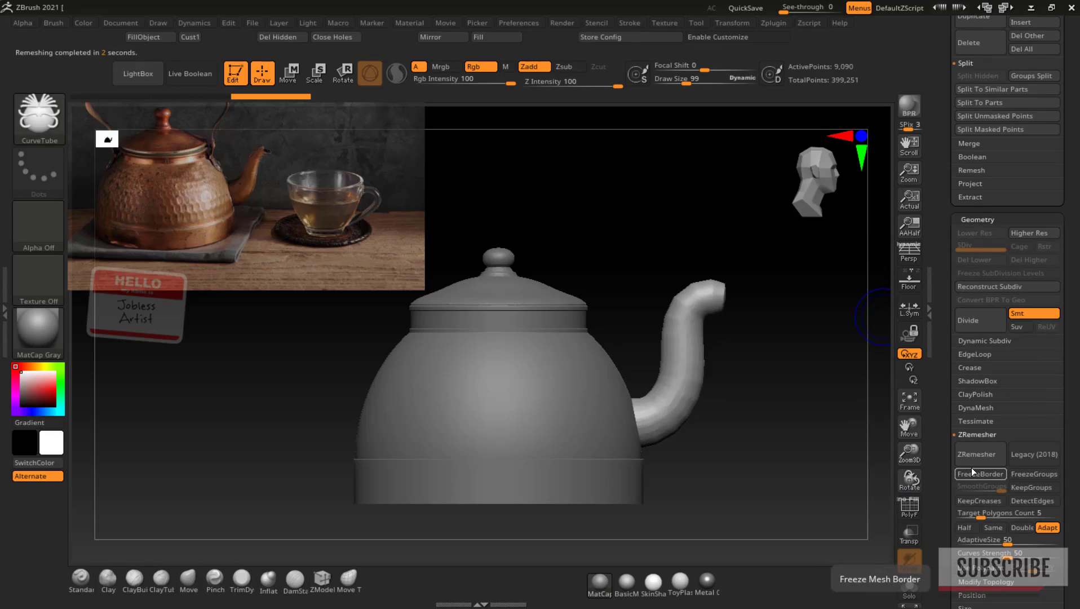
pyautogui.hotkey('ctrl', 'z')
pyautogui.click(979, 513)
pyautogui.moveTo(981, 514); pyautogui.dragTo(972, 513)
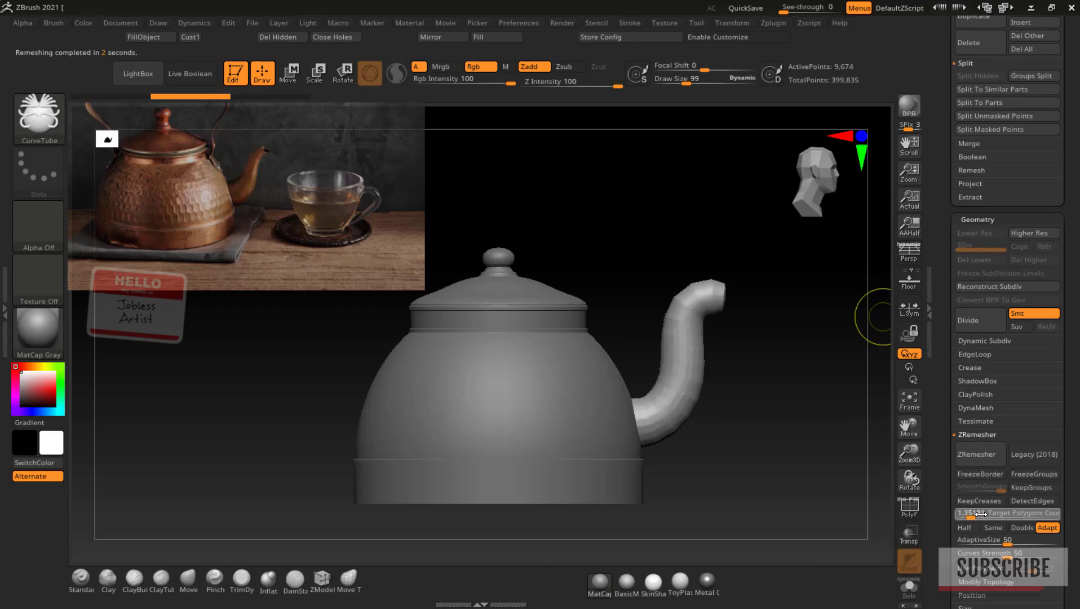
pyautogui.click(981, 462)
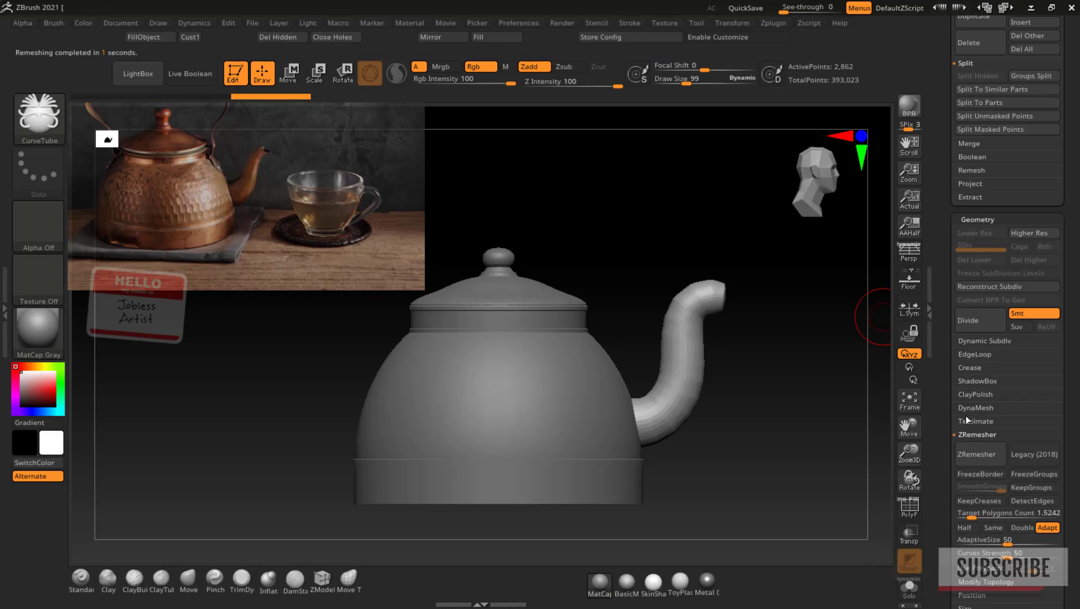
# Step: Widen the spout's lower end in the front view with the Move brush at draw size 236, and refine its sides
pyautogui.press('w')
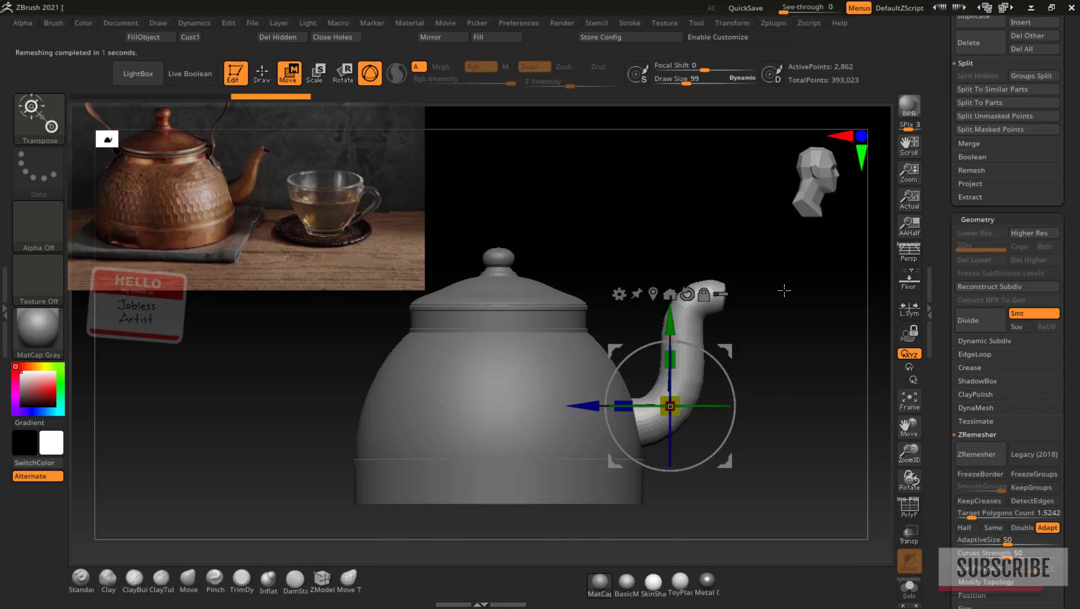
pyautogui.press('b')
pyautogui.click(187, 579)
pyautogui.press('q')
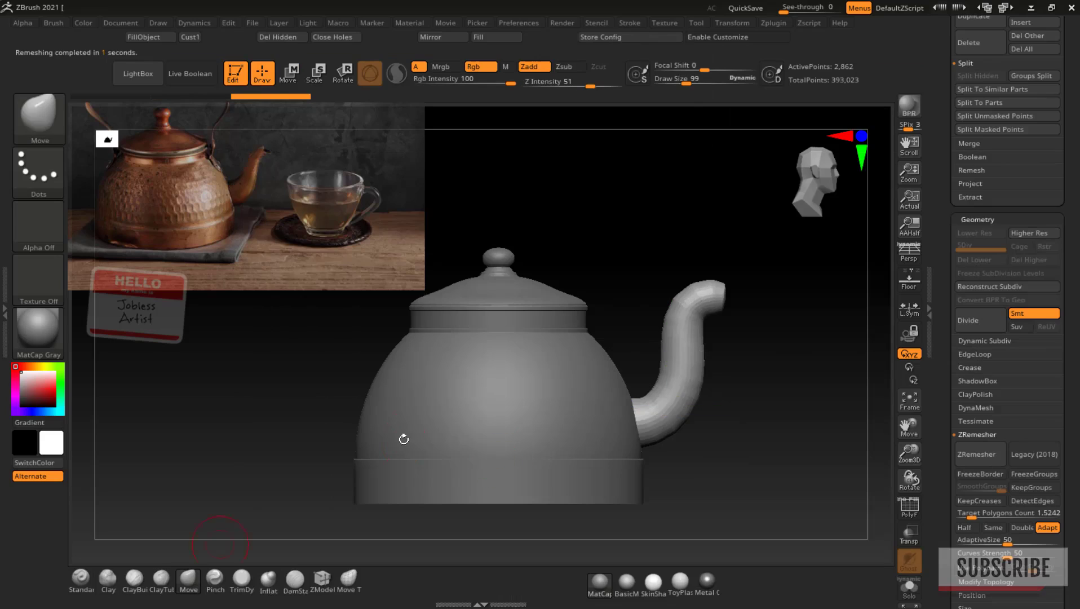
pyautogui.moveTo(809, 371); pyautogui.dragTo(754, 424)
pyautogui.moveTo(690, 80); pyautogui.dragTo(702, 82)
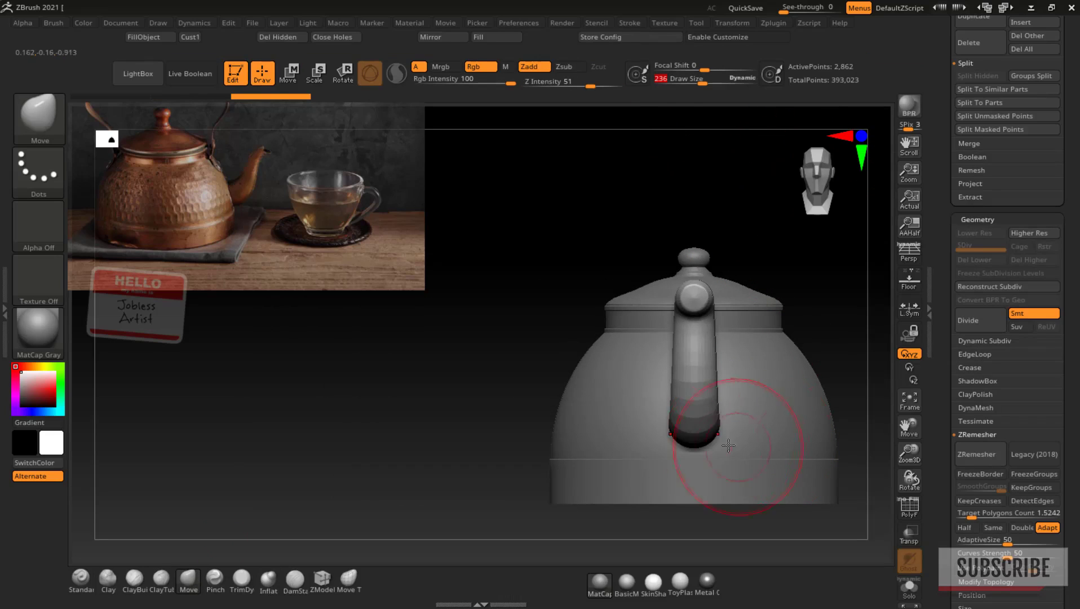
pyautogui.moveTo(717, 422); pyautogui.dragTo(723, 418)
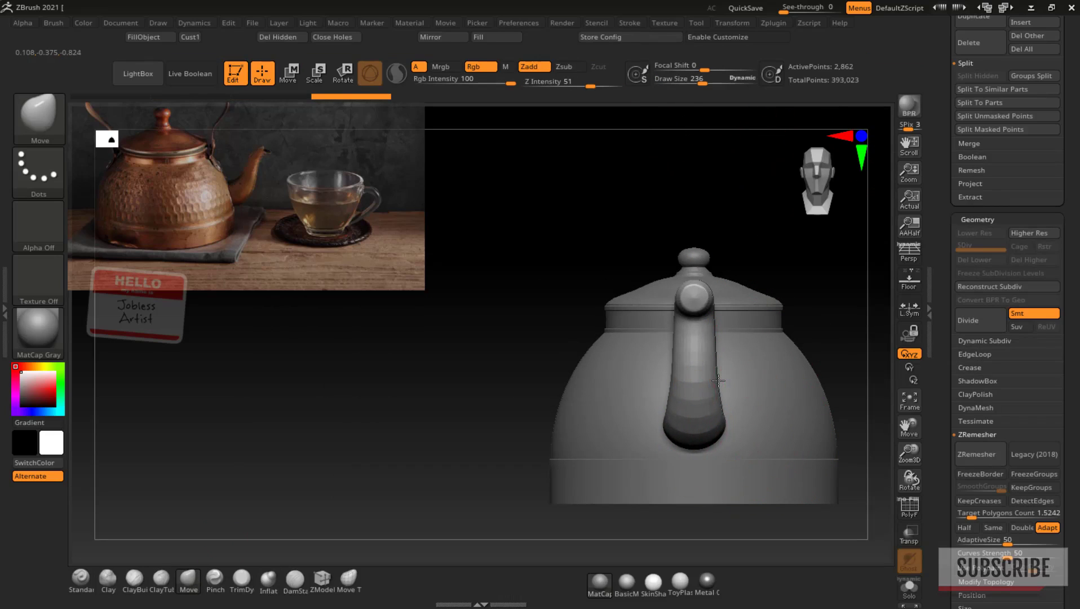
pyautogui.moveTo(718, 380); pyautogui.dragTo(718, 435)
pyautogui.press('shift')
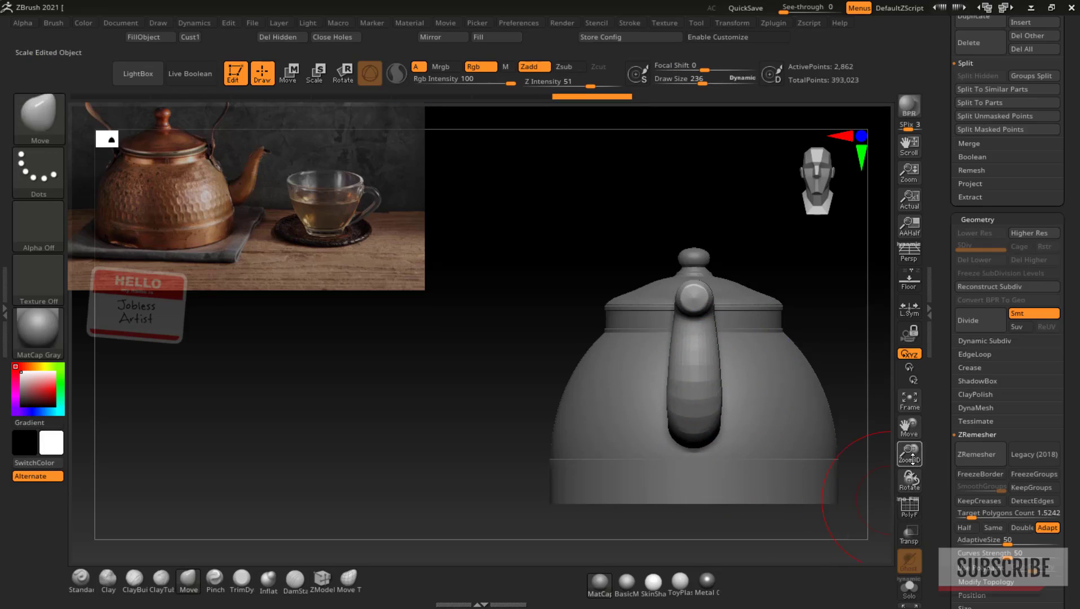
# Step: Flare the bottom of the spout's base and pull its sides in higher up with the Move brush at draw size 163
pyautogui.moveTo(908, 458); pyautogui.dragTo(909, 445)
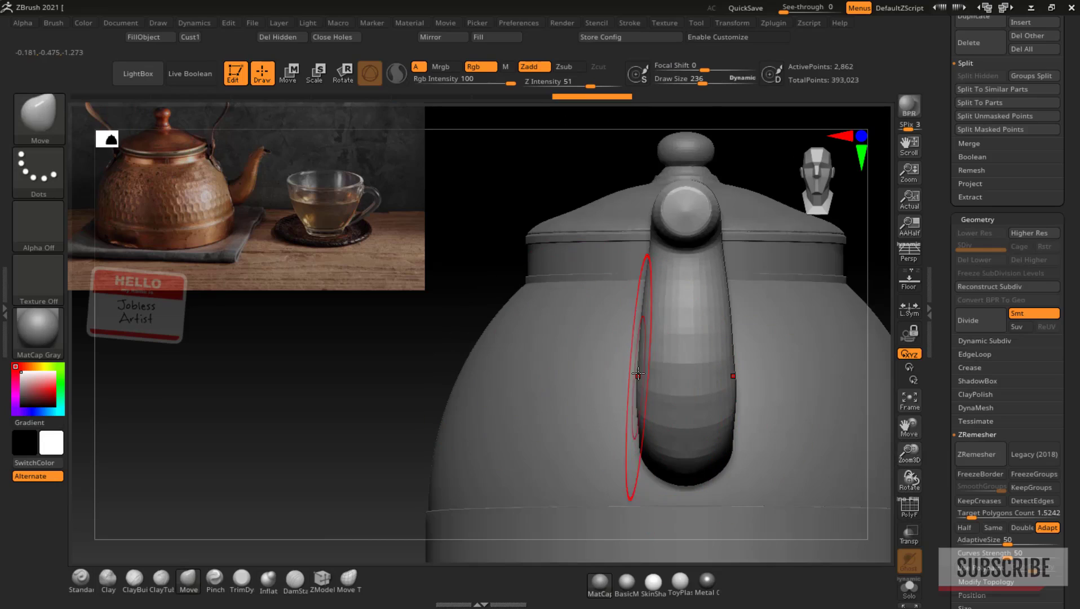
pyautogui.moveTo(637, 373); pyautogui.dragTo(648, 377)
pyautogui.hotkey('ctrl', 'z')
pyautogui.moveTo(702, 81); pyautogui.dragTo(694, 81)
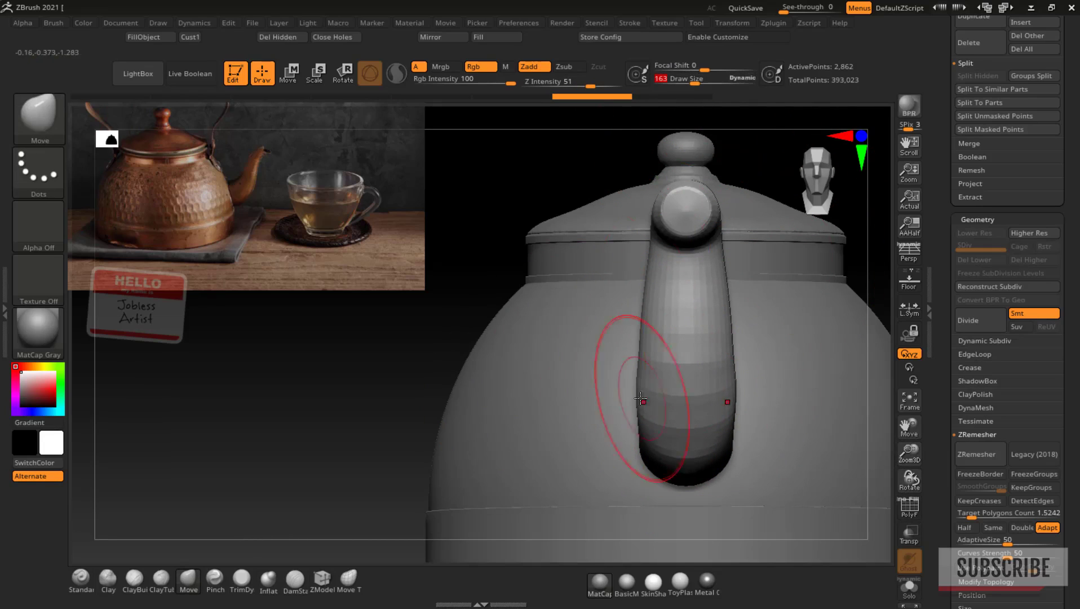
pyautogui.moveTo(640, 439); pyautogui.dragTo(639, 439)
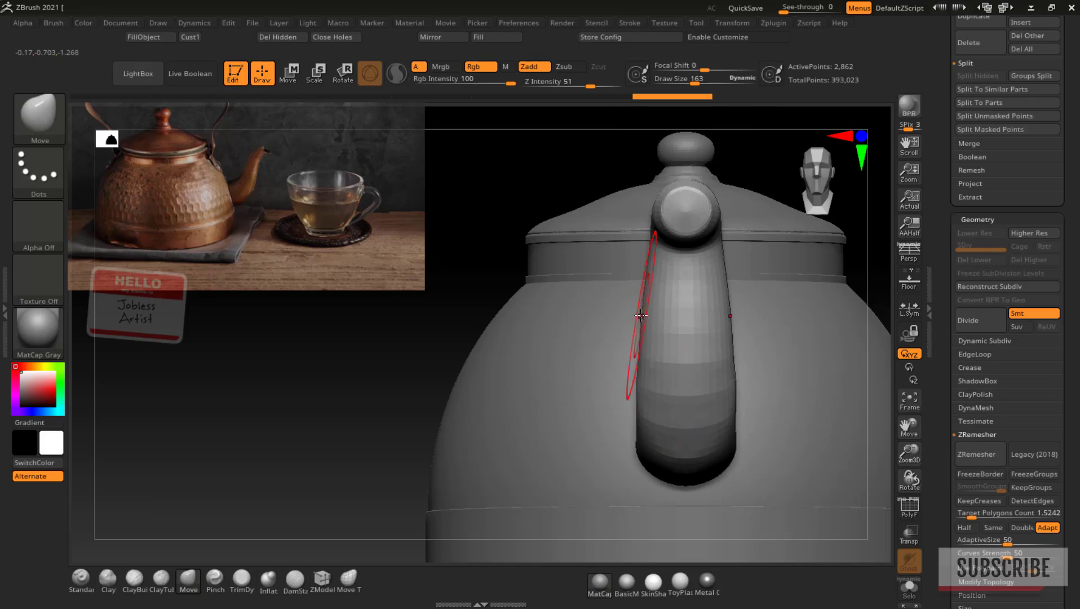
pyautogui.moveTo(632, 316); pyautogui.dragTo(642, 317)
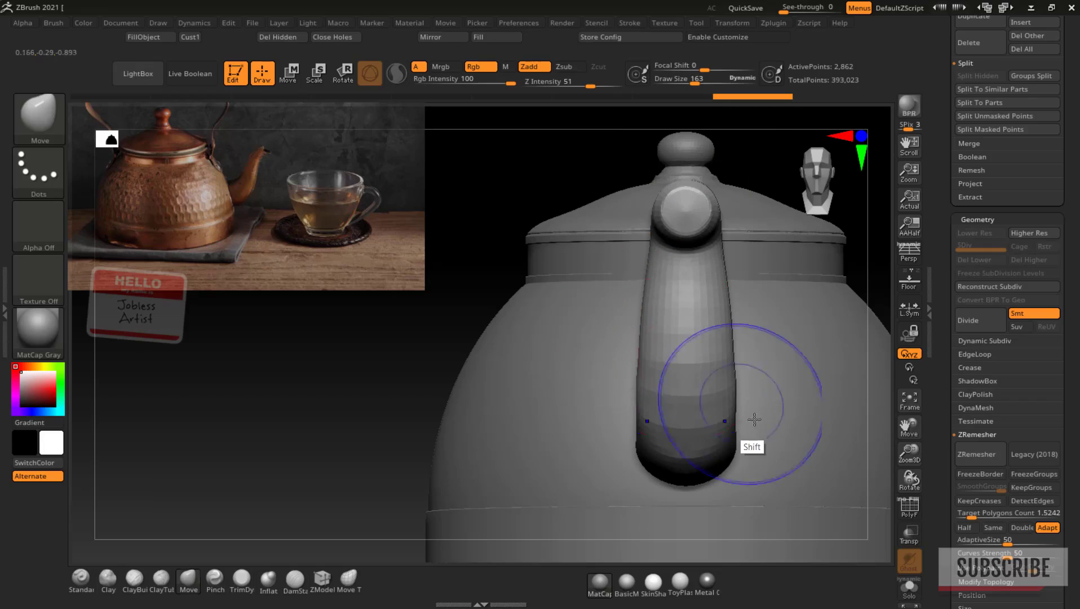
pyautogui.press('shift')
# Step: Raise the upper edge of the spout's base where it meets the pot in the side view, and check it from both sides
pyautogui.moveTo(309, 359); pyautogui.dragTo(394, 360)
pyautogui.moveTo(908, 461); pyautogui.dragTo(909, 428)
pyautogui.moveTo(836, 417); pyautogui.dragTo(640, 375)
pyautogui.moveTo(743, 348); pyautogui.dragTo(766, 395)
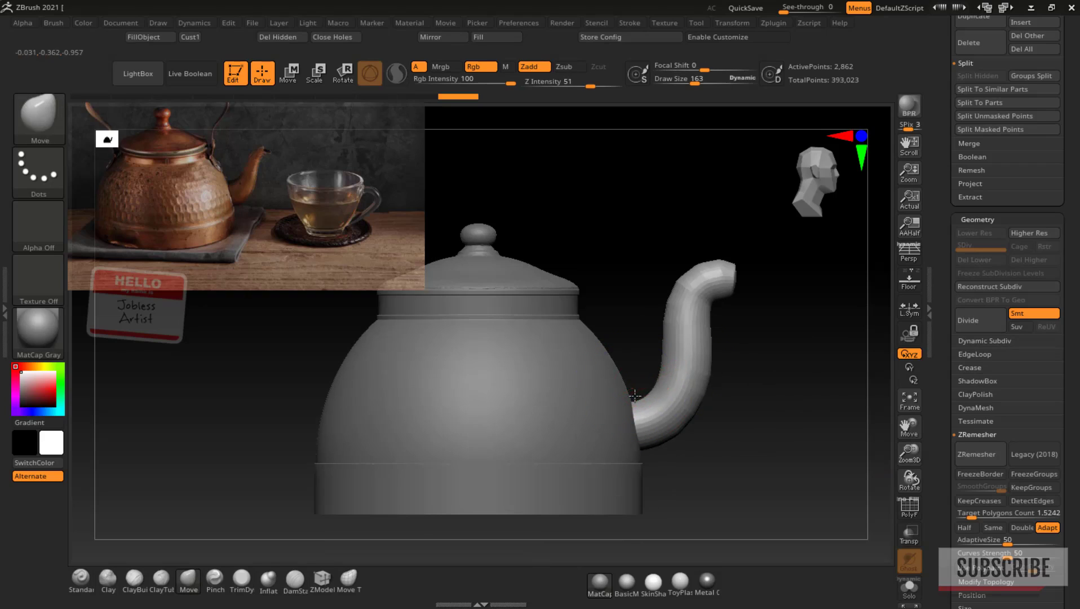
pyautogui.moveTo(635, 396)
pyautogui.mouseDown()
pyautogui.moveTo(640, 385)
pyautogui.moveTo(633, 396)
pyautogui.mouseUp()
pyautogui.hotkey('ctrl', 'z')
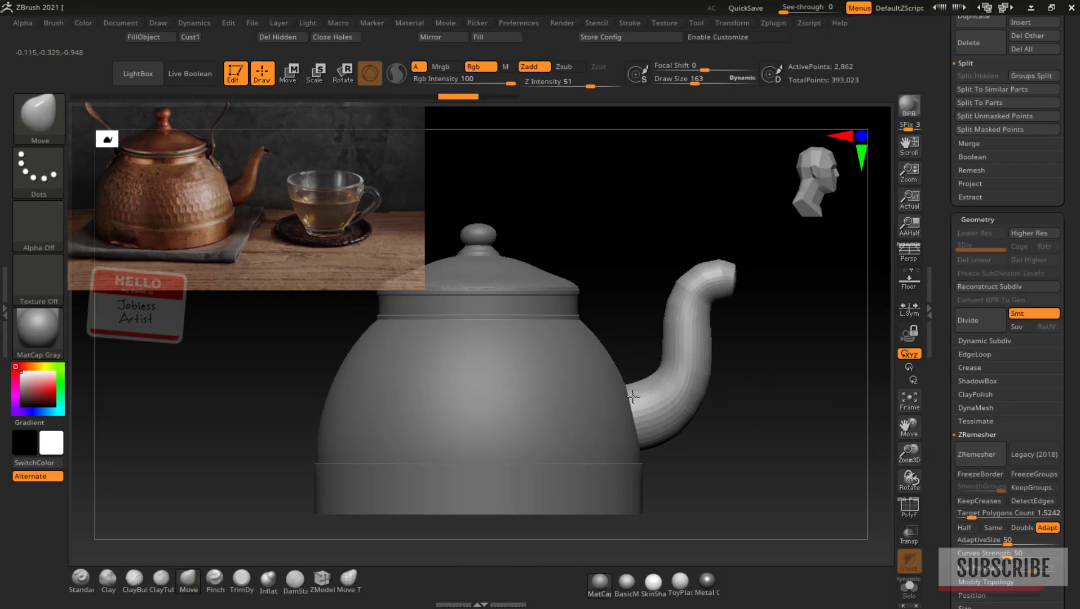
pyautogui.keyDown('shift'); pyautogui.moveTo(817, 397); pyautogui.dragTo(697, 390); pyautogui.keyUp('shift')
pyautogui.keyDown('shift'); pyautogui.moveTo(468, 396); pyautogui.dragTo(355, 398); pyautogui.keyUp('shift')
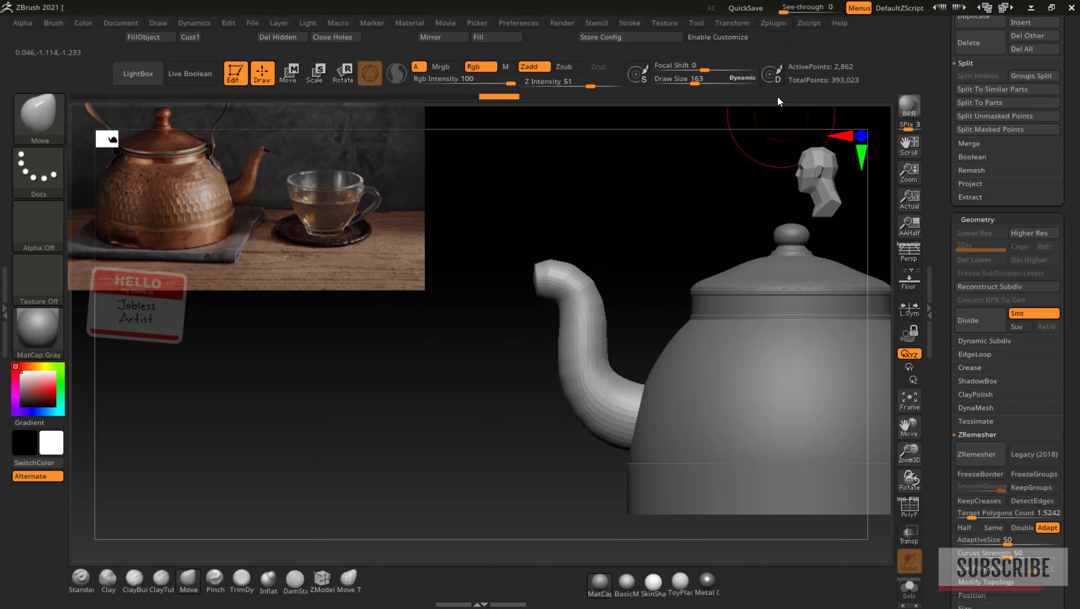
pyautogui.keyDown('shift'); pyautogui.moveTo(398, 362); pyautogui.dragTo(545, 350); pyautogui.keyUp('shift')
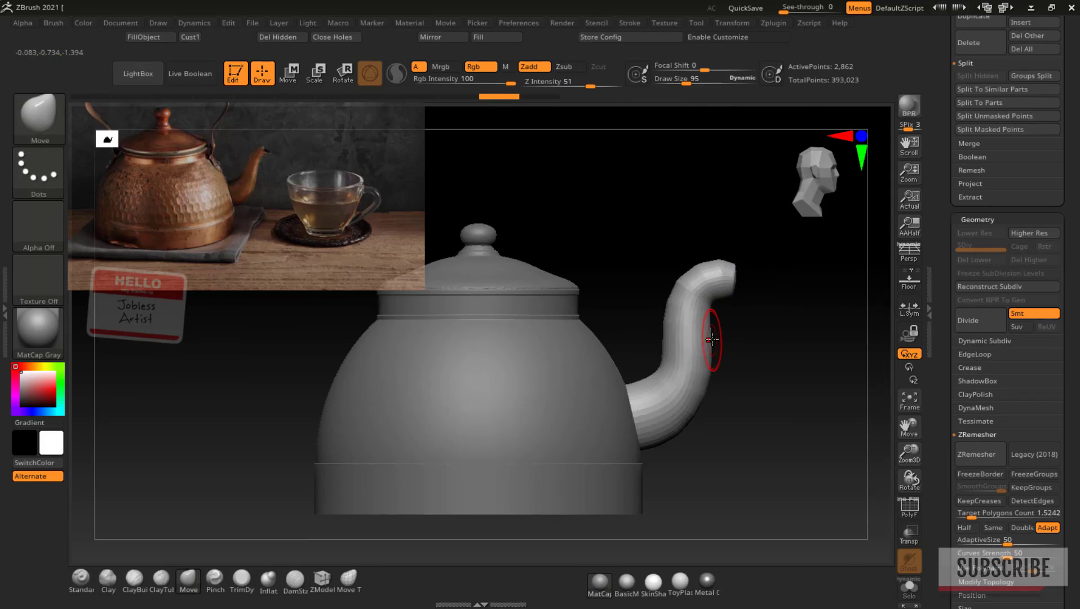
# Step: Try pulling the outer side of the spout's neck outward with the Move brush at draw size 140
pyautogui.click(692, 81)
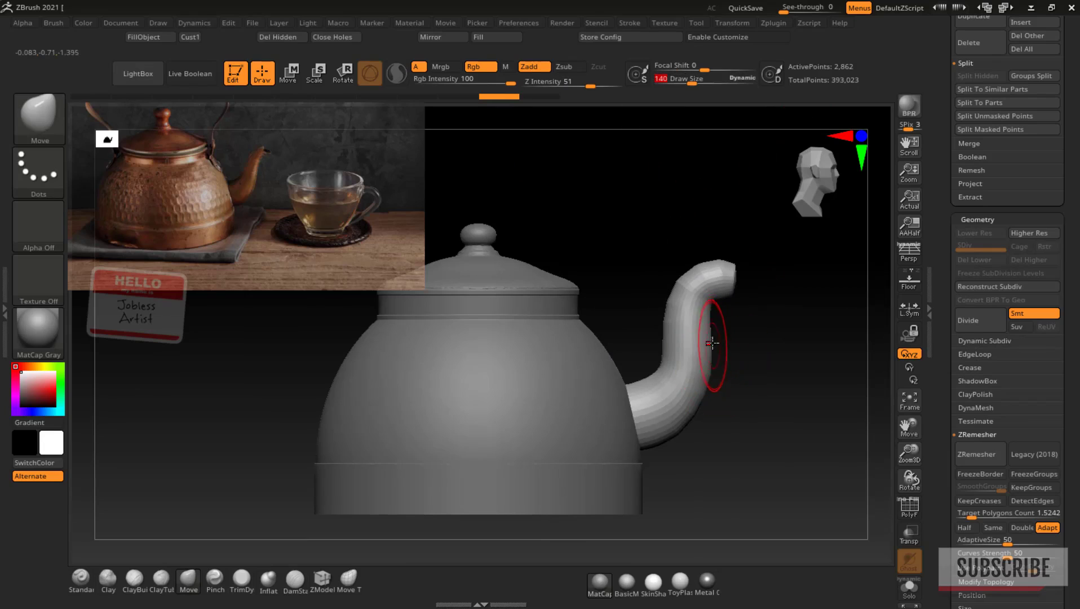
pyautogui.moveTo(710, 326); pyautogui.dragTo(716, 326)
pyautogui.click(684, 82)
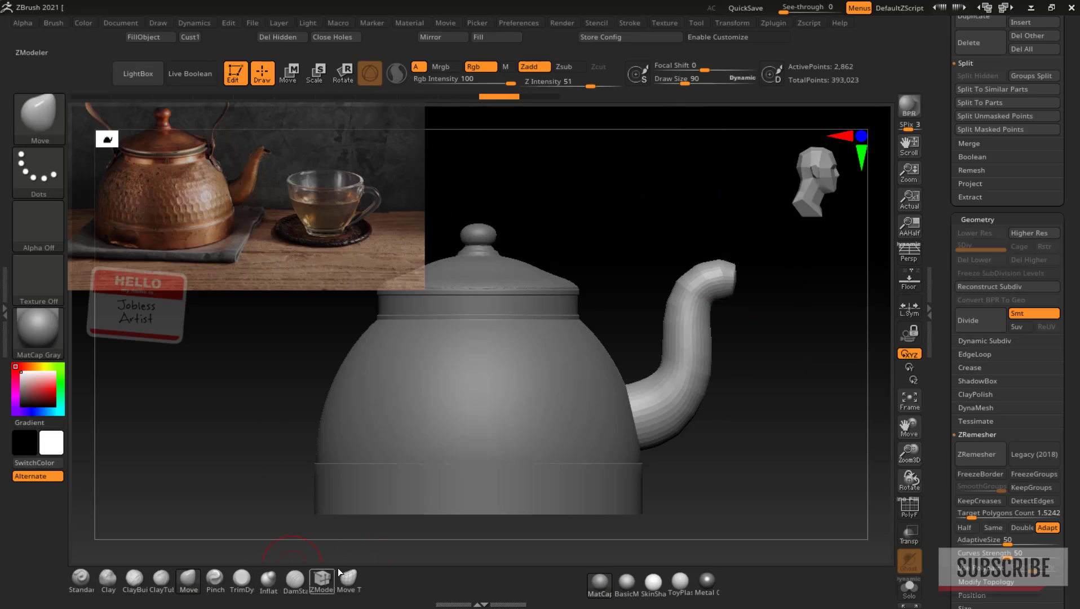
# Step: Slim the spout's upper neck with inverted Inflat brush strokes at a draw size of about 281, undoing unwanted strokes
pyautogui.click(269, 578)
pyautogui.moveTo(685, 82); pyautogui.dragTo(698, 83)
pyautogui.moveTo(707, 307)
pyautogui.mouseDown()
pyautogui.moveTo(735, 267)
pyautogui.moveTo(708, 297)
pyautogui.mouseUp()
pyautogui.hotkey('ctrl', 'z')
pyautogui.hotkey('ctrl', 'z')
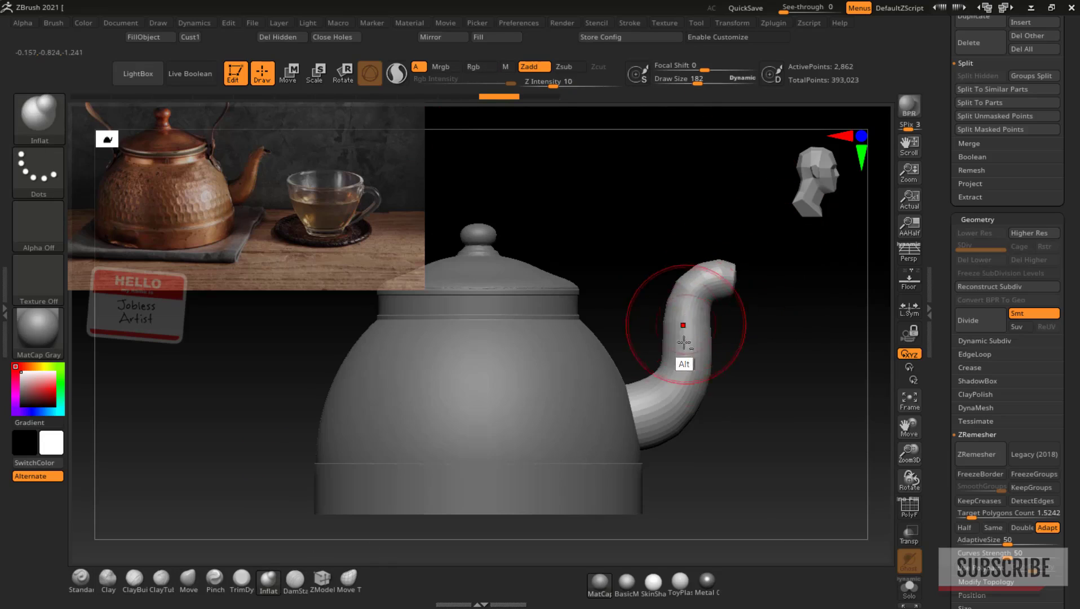
pyautogui.moveTo(698, 83); pyautogui.dragTo(706, 83)
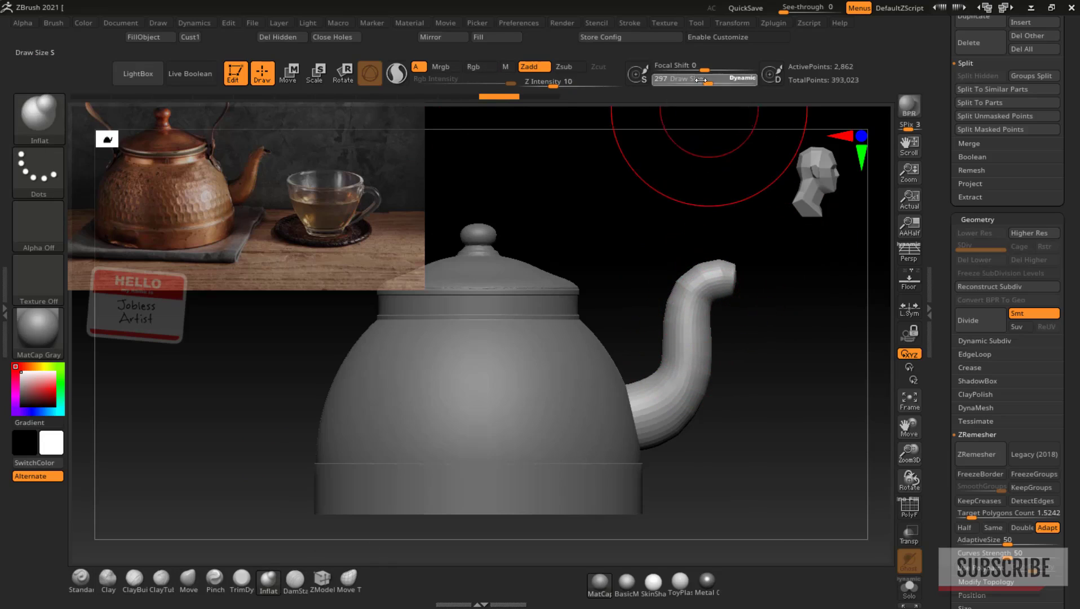
pyautogui.moveTo(703, 307)
pyautogui.keyDown('alt'); pyautogui.mouseDown()
pyautogui.moveTo(692, 323)
pyautogui.moveTo(719, 262)
pyautogui.moveTo(709, 279)
pyautogui.moveTo(727, 273)
pyautogui.moveTo(678, 290)
pyautogui.moveTo(699, 288)
pyautogui.mouseUp(); pyautogui.keyUp('alt')
pyautogui.hotkey('ctrl', 'z')
pyautogui.hotkey('ctrl', 'z')
pyautogui.hotkey('ctrl', 'z')
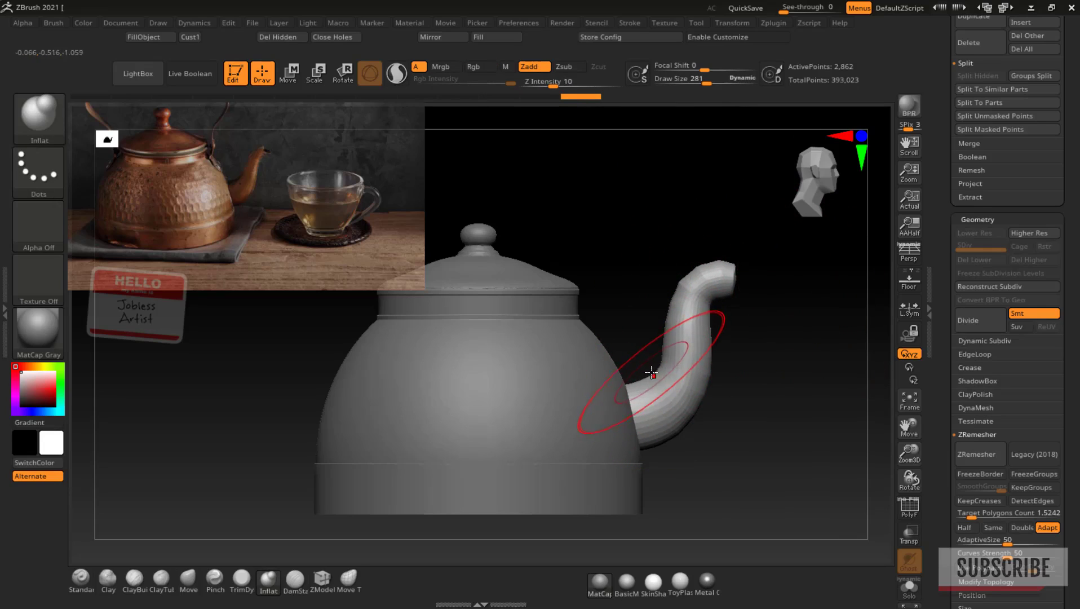
# Step: Push the spout's lower bend toward the pot with the Move brush at draw size 90, undoing the unwanted stroke on the neck
pyautogui.click(194, 589)
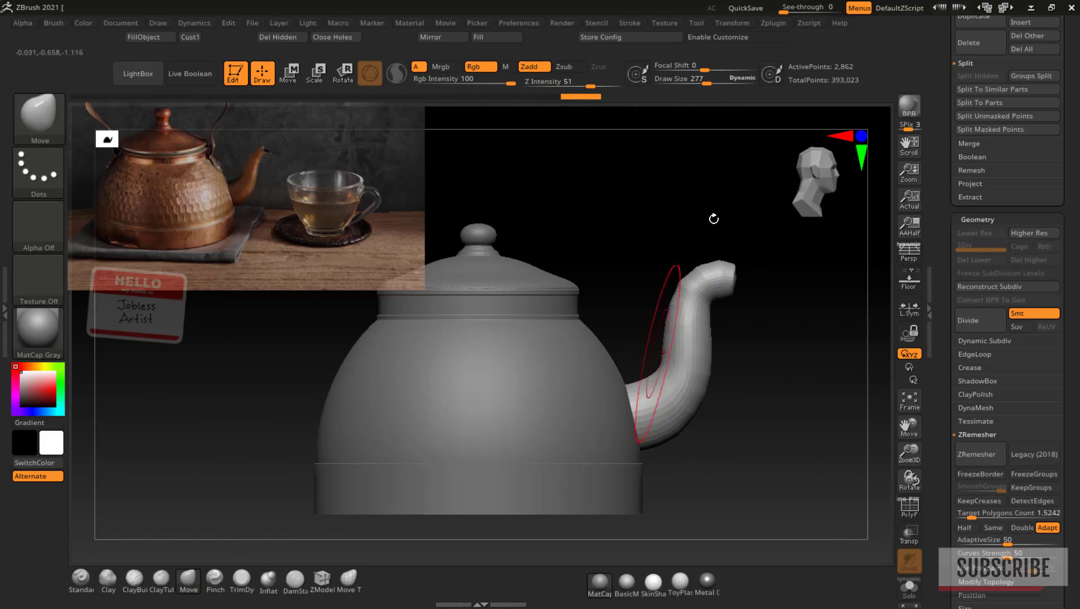
pyautogui.click(699, 81)
pyautogui.moveTo(696, 335); pyautogui.dragTo(678, 339)
pyautogui.hotkey('ctrl', 'z')
pyautogui.click(685, 83)
pyautogui.moveTo(678, 382); pyautogui.dragTo(663, 386)
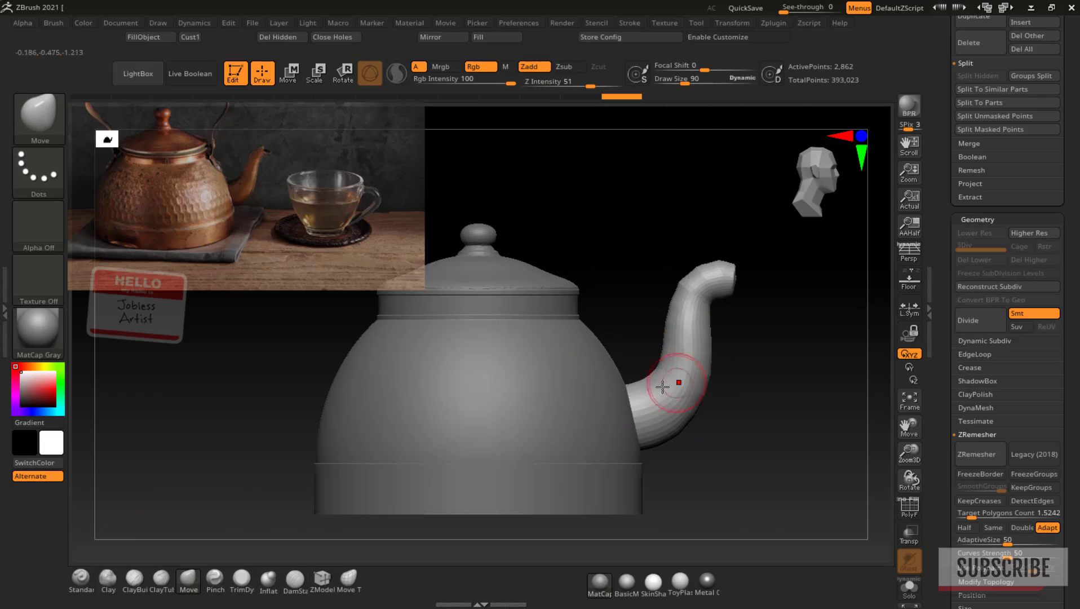
pyautogui.click(692, 83)
pyautogui.click(692, 83)
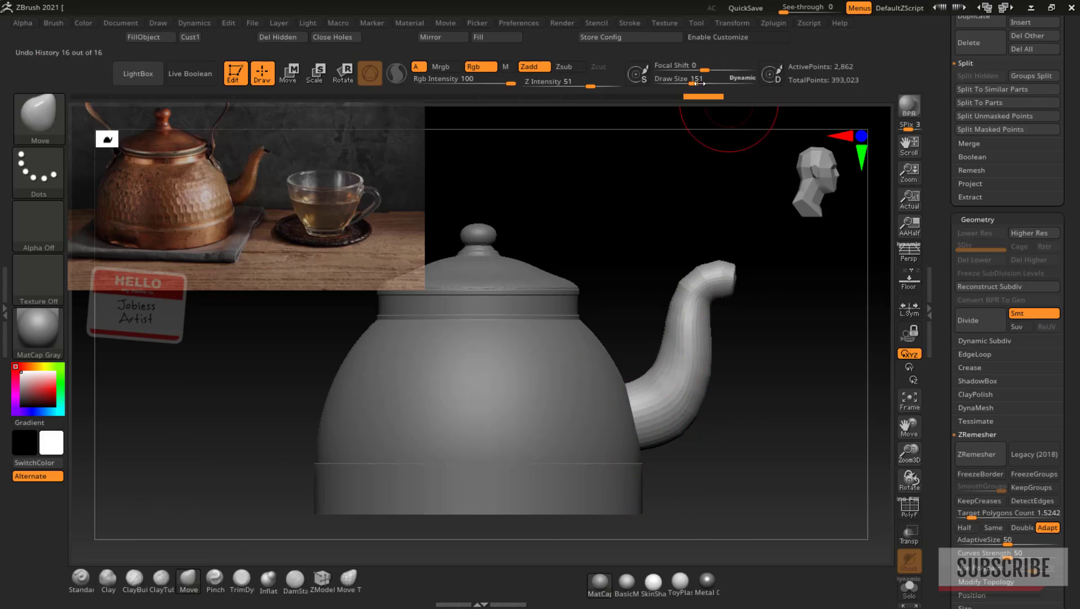
pyautogui.moveTo(698, 83); pyautogui.dragTo(691, 83)
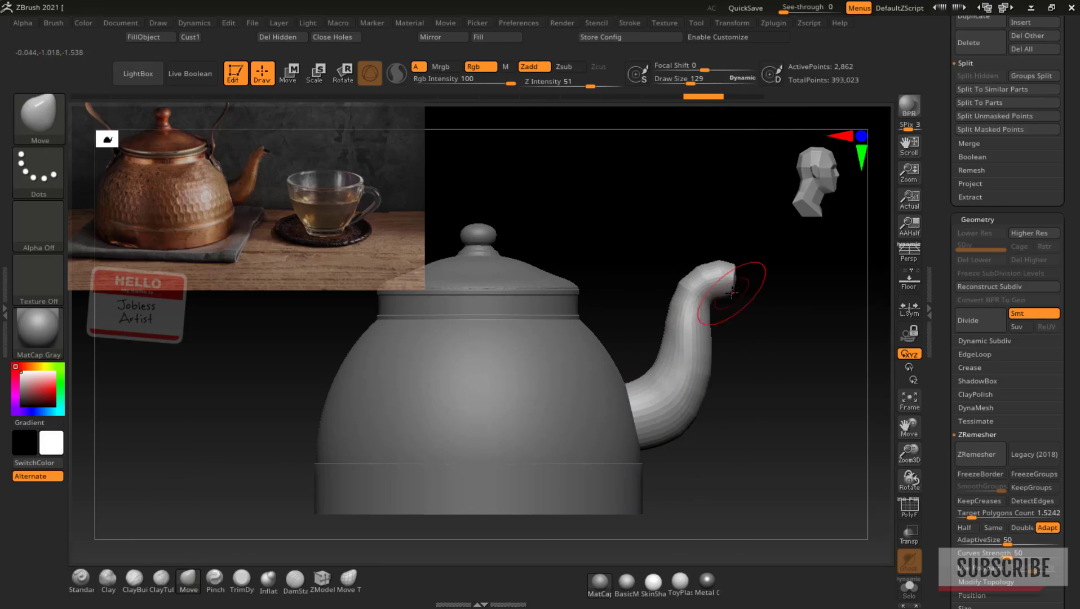
# Step: Try lowering the spout's tip with the Move brush at draw size 297
pyautogui.click(708, 83)
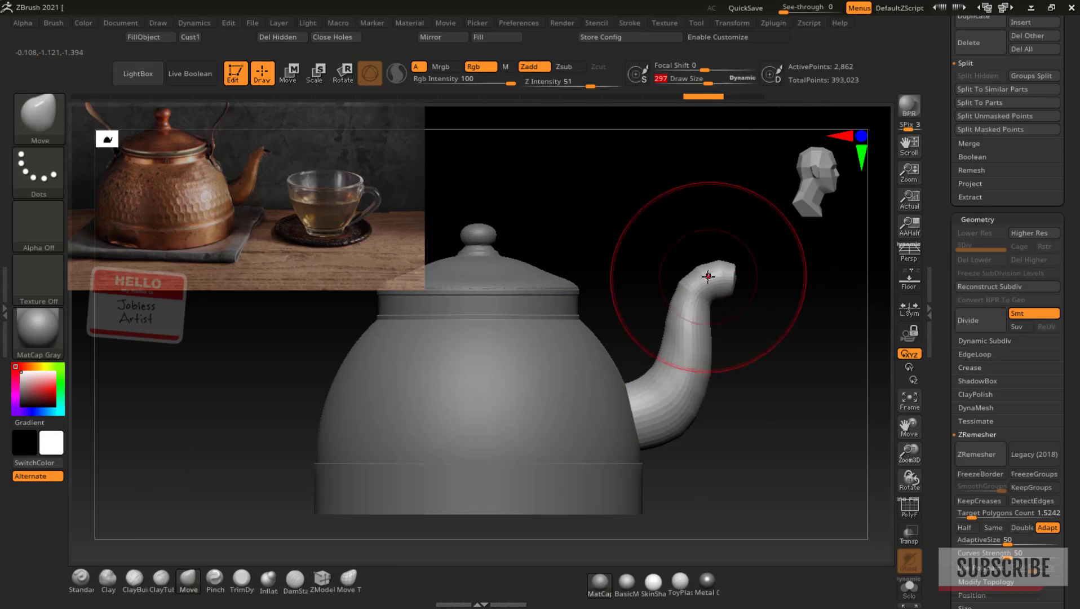
pyautogui.moveTo(713, 265); pyautogui.dragTo(704, 282)
pyautogui.hotkey('ctrl', 'z')
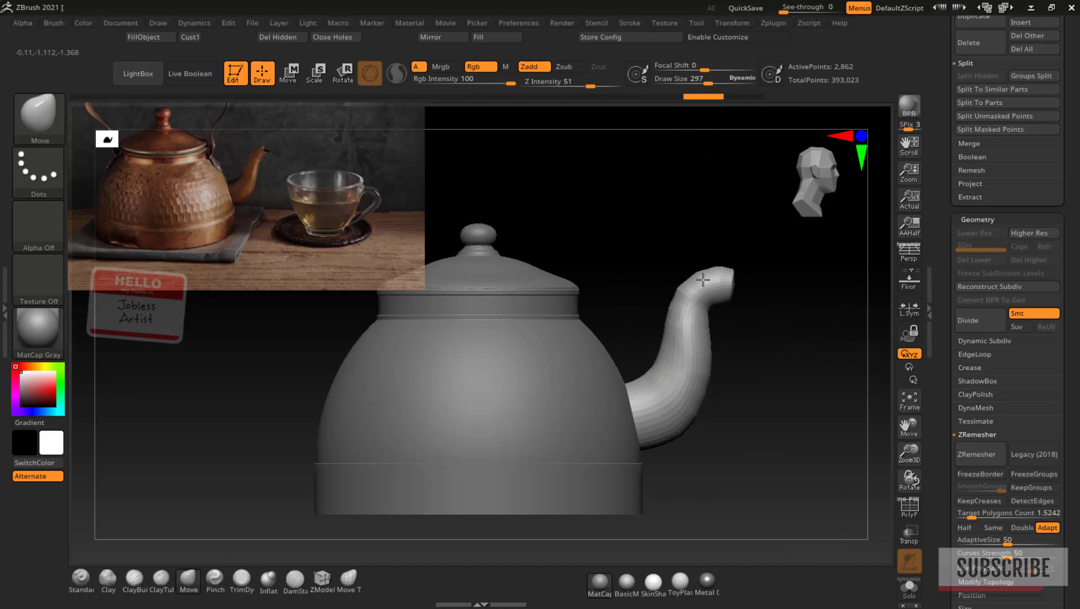
pyautogui.hotkey('ctrl', 'z')
# Step: Move the whole spout slightly down, and bend its tip lower with the Move brush at draw size 422
pyautogui.press('w')
pyautogui.moveTo(675, 320); pyautogui.dragTo(675, 327)
pyautogui.press('q')
pyautogui.click(718, 83)
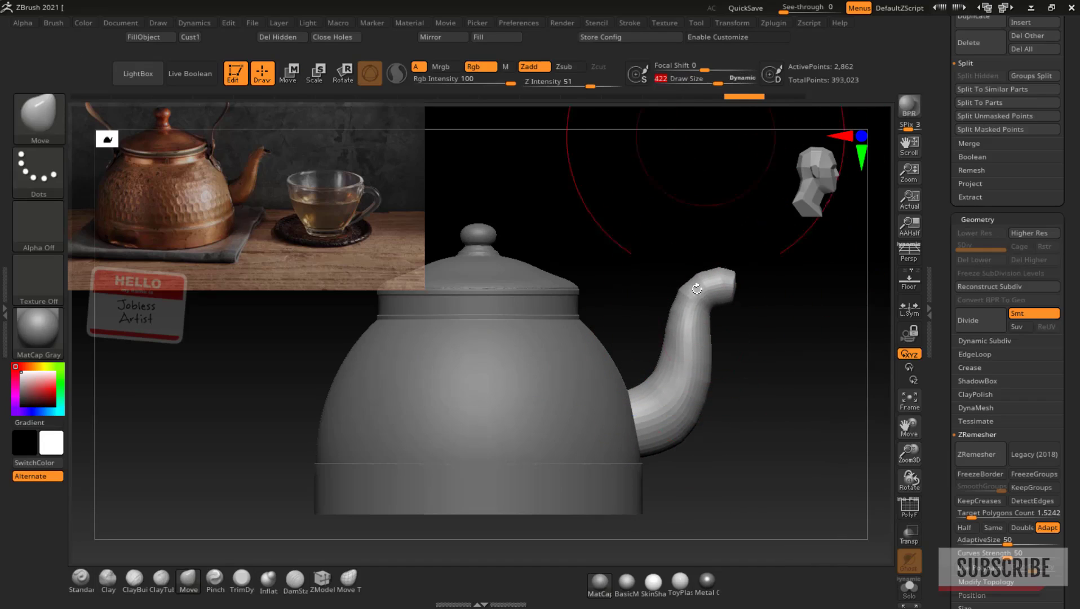
pyautogui.moveTo(700, 283); pyautogui.dragTo(698, 291)
pyautogui.press('shift')
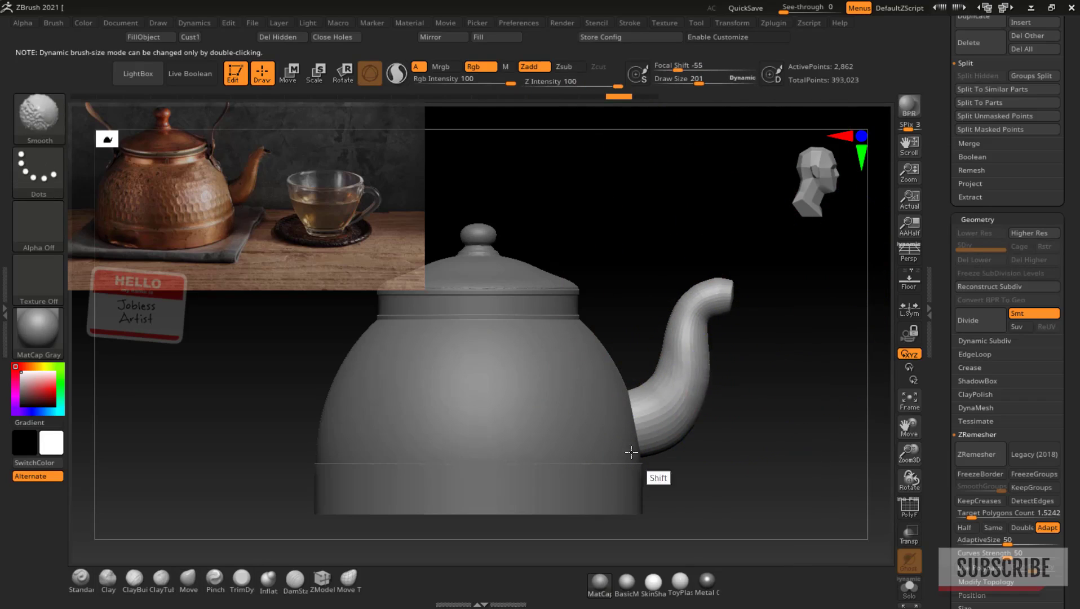
pyautogui.keyDown('shift'); pyautogui.moveTo(790, 351); pyautogui.dragTo(721, 361); pyautogui.keyUp('shift')
# Step: Smooth the spout's sides from the front and its joint with the pot, reducing the draw size to 114
pyautogui.moveTo(694, 414); pyautogui.dragTo(724, 437, button='right')
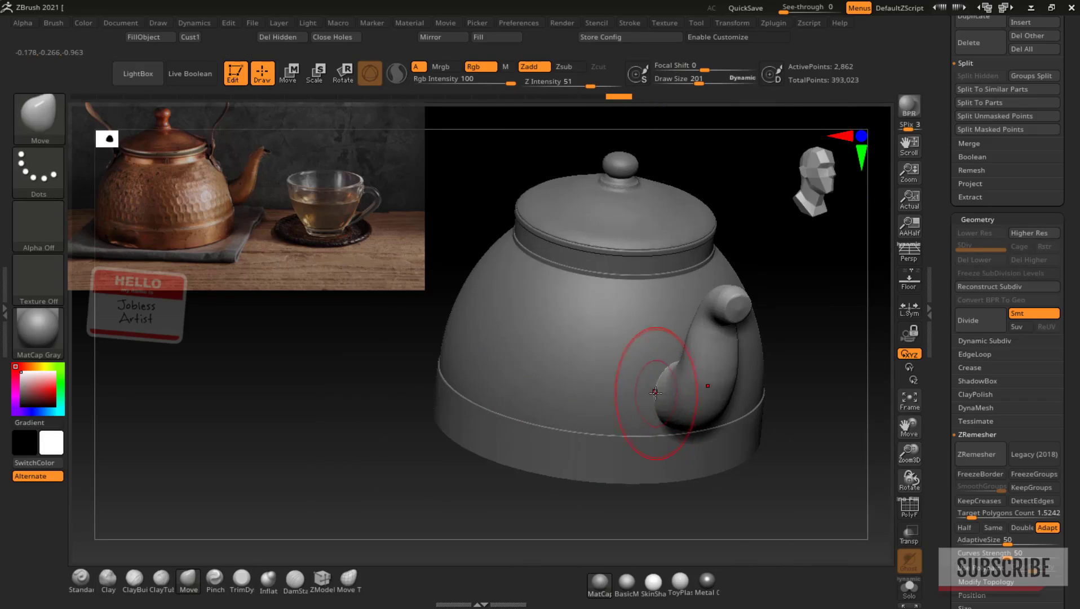
pyautogui.moveTo(761, 392)
pyautogui.mouseDown(button='right')
pyautogui.moveTo(718, 389)
pyautogui.moveTo(812, 338)
pyautogui.mouseUp(button='right')
pyautogui.keyDown('ctrl'); pyautogui.moveTo(887, 315); pyautogui.dragTo(908, 480, button='right'); pyautogui.keyUp('ctrl')
pyautogui.press('[')
pyautogui.press('[')
pyautogui.press('[')
pyautogui.press('[')
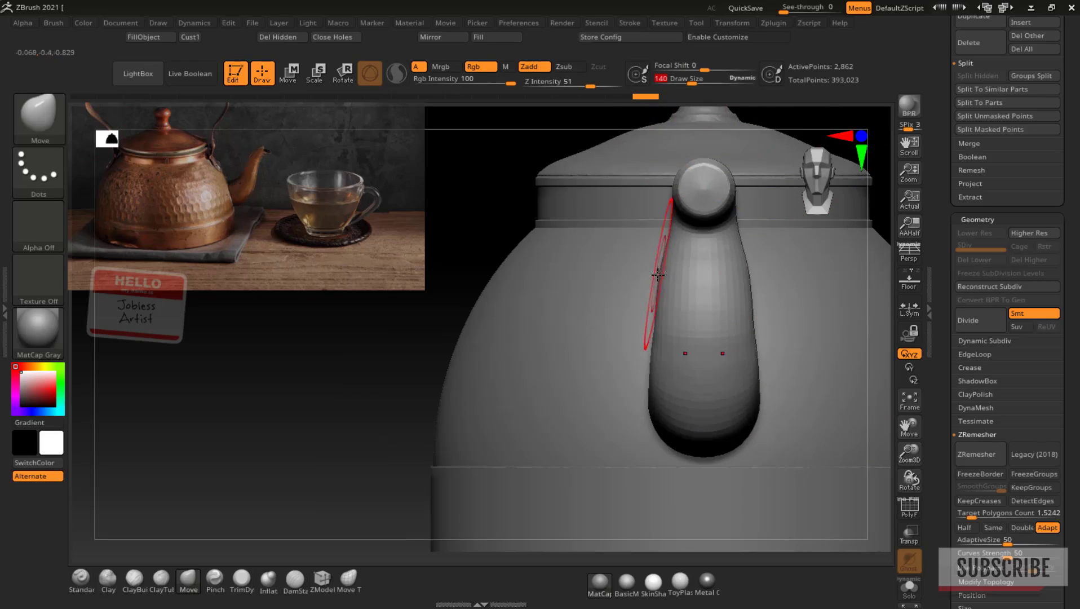
pyautogui.keyDown('shift'); pyautogui.moveTo(742, 269); pyautogui.dragTo(749, 310); pyautogui.keyUp('shift')
pyautogui.moveTo(406, 132); pyautogui.dragTo(499, 142, button='right')
pyautogui.keyDown('shift'); pyautogui.moveTo(708, 330); pyautogui.dragTo(700, 378); pyautogui.keyUp('shift')
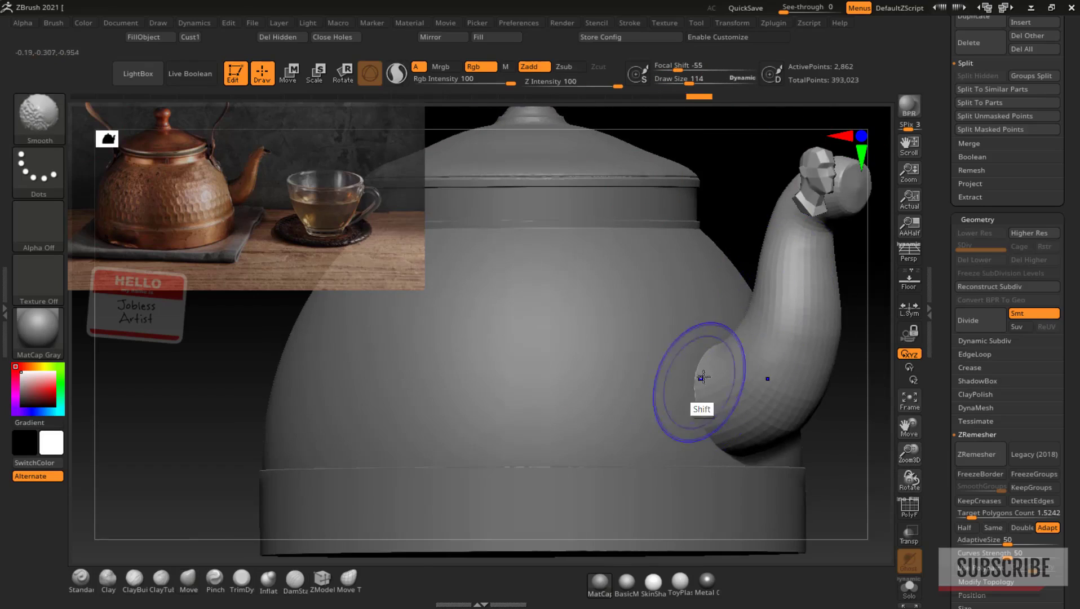
# Step: Refine the contours of the spout's lower bend with short Move brush strokes from several angles
pyautogui.keyDown('shift'); pyautogui.moveTo(789, 369); pyautogui.dragTo(724, 367, button='right'); pyautogui.keyUp('shift')
pyautogui.keyDown('alt'); pyautogui.moveTo(875, 418); pyautogui.dragTo(853, 394, button='right'); pyautogui.keyUp('alt')
pyautogui.moveTo(642, 294); pyautogui.dragTo(637, 295)
pyautogui.moveTo(884, 282)
pyautogui.mouseDown(button='right')
pyautogui.moveTo(848, 275)
pyautogui.moveTo(879, 321)
pyautogui.mouseUp(button='right')
pyautogui.click(702, 83)
pyautogui.moveTo(685, 354); pyautogui.dragTo(679, 357)
pyautogui.keyDown('shift'); pyautogui.moveTo(447, 433); pyautogui.dragTo(449, 416, button='right'); pyautogui.keyUp('shift')
pyautogui.moveTo(671, 360); pyautogui.dragTo(682, 363)
pyautogui.moveTo(673, 270); pyautogui.dragTo(680, 271)
pyautogui.moveTo(197, 369); pyautogui.dragTo(299, 403, button='right')
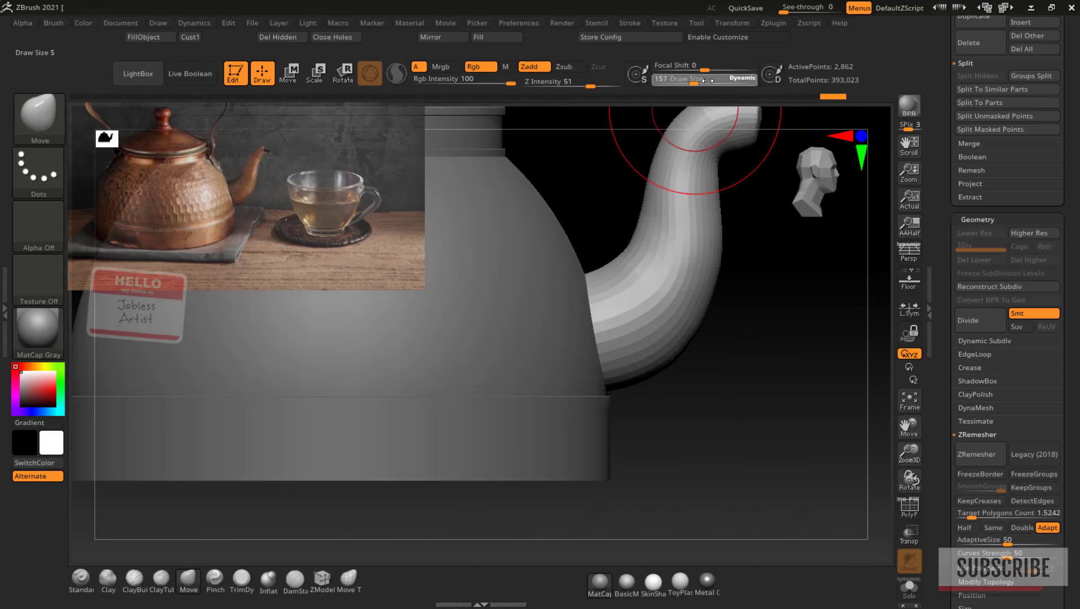
# Step: Subdivide the spout three times and delete its lower subdivision levels
pyautogui.click(690, 82)
pyautogui.click(905, 407)
pyautogui.click(900, 410)
pyautogui.hotkey('ctrl', 'd')
pyautogui.hotkey('ctrl', 'd')
pyautogui.hotkey('ctrl', 'd')
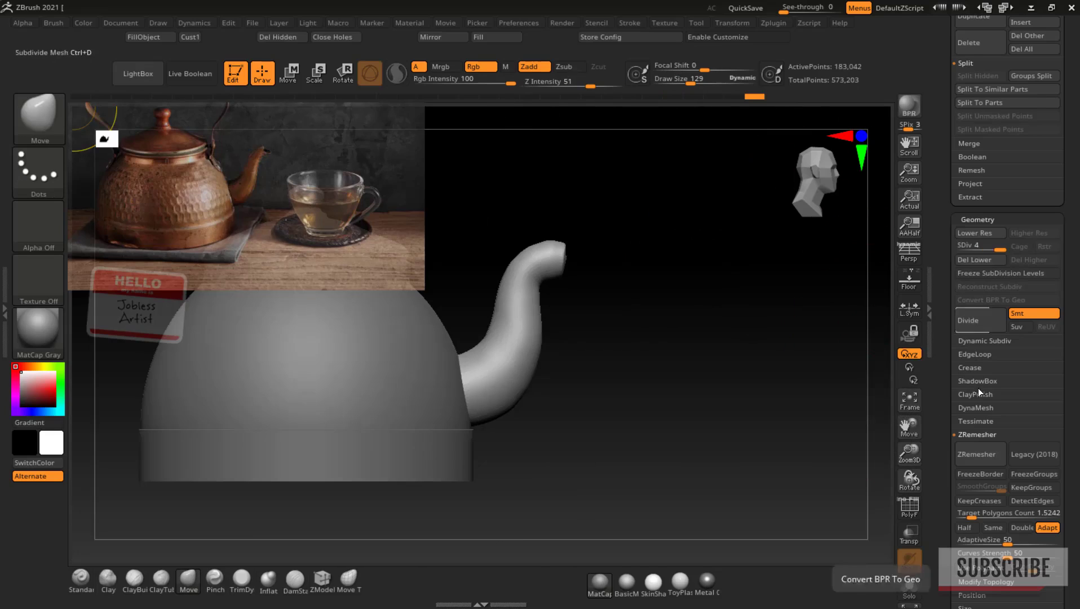
pyautogui.click(976, 260)
# Step: Rebuild the spout with DynaMesh at resolution 200
pyautogui.scroll(-3, 976, 473)
pyautogui.click(976, 224)
pyautogui.moveTo(983, 273); pyautogui.dragTo(989, 273)
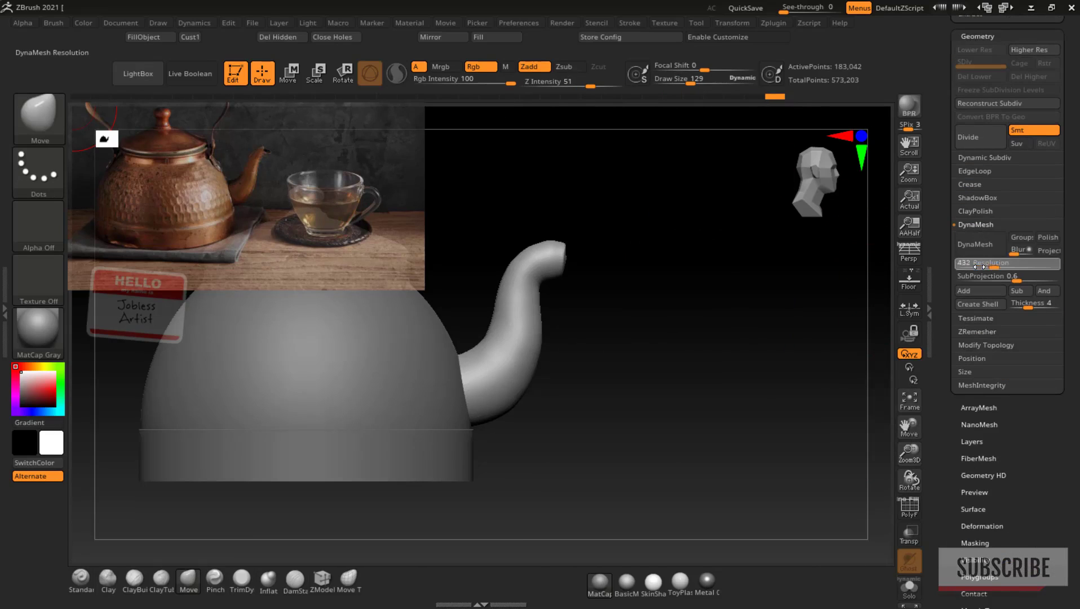
pyautogui.click(975, 244)
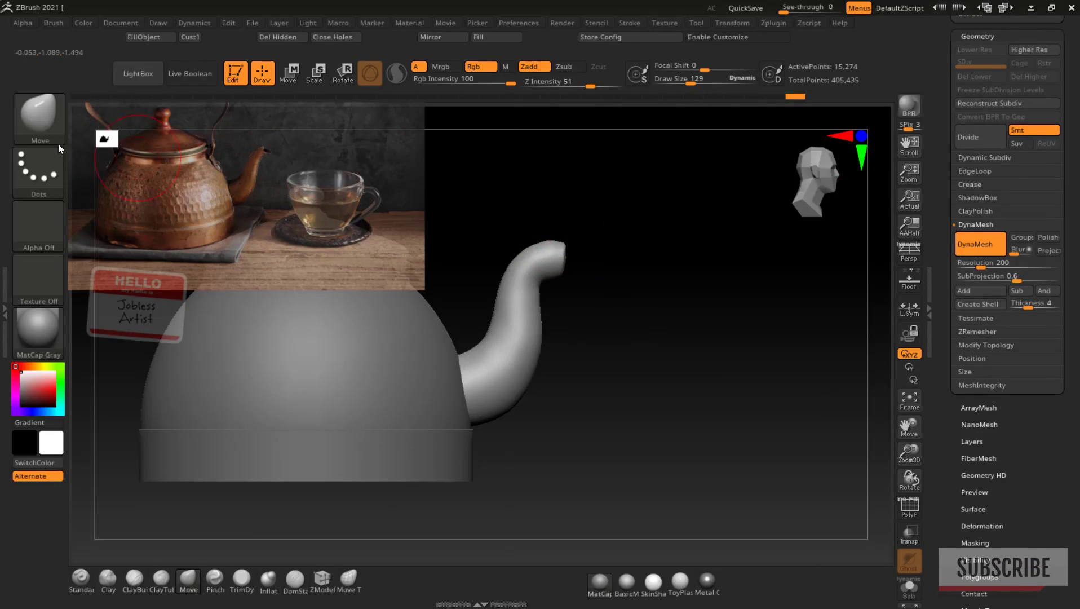
# Step: Choose the ClipCurve brush as the active selection brush and accept its notice
pyautogui.click(45, 128)
pyautogui.click(698, 221)
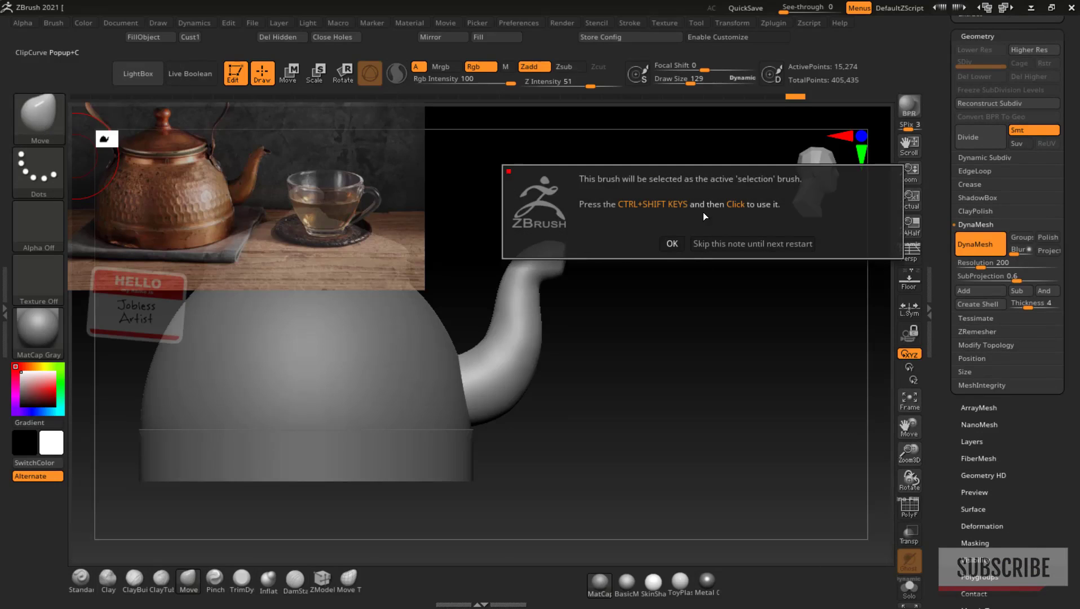
pyautogui.click(672, 243)
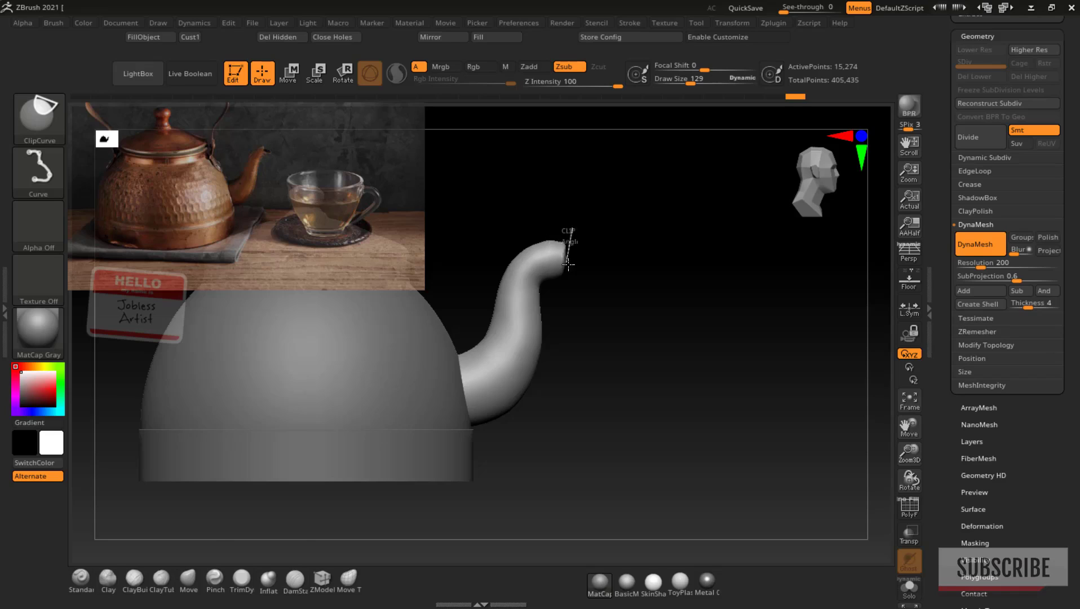
# Step: Try clipping a curved notch into the spout's tip with ClipCurve
pyautogui.keyDown('ctrl'); pyautogui.keyDown('shift'); pyautogui.moveTo(568, 263); pyautogui.dragTo(549, 255); pyautogui.keyUp('shift'); pyautogui.keyUp('ctrl')
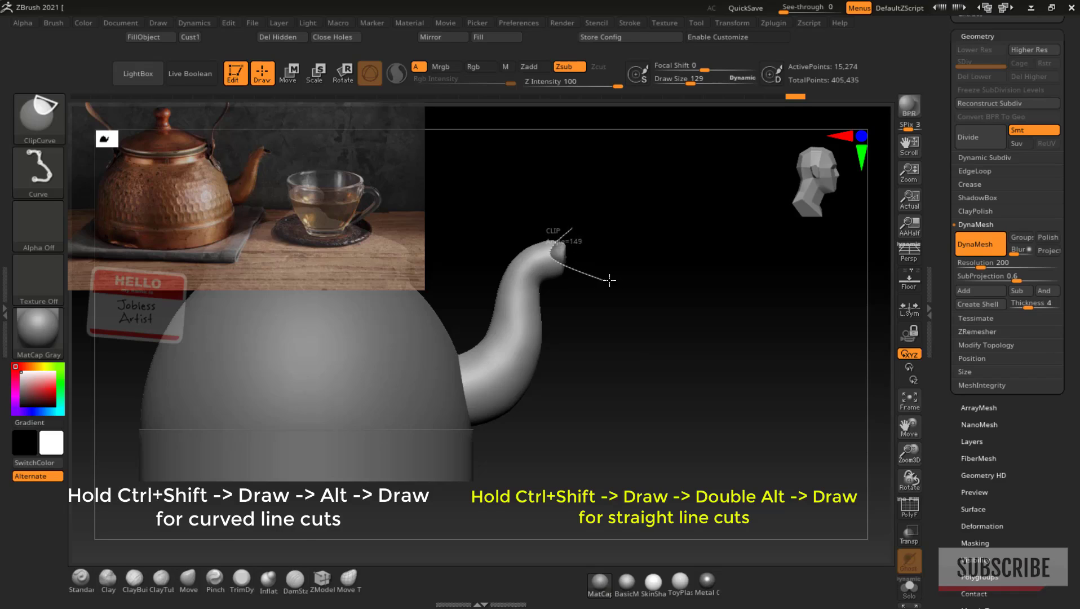
pyautogui.keyDown('ctrl'); pyautogui.keyDown('shift'); pyautogui.moveTo(601, 272); pyautogui.dragTo(611, 268); pyautogui.keyUp('shift'); pyautogui.keyUp('ctrl')
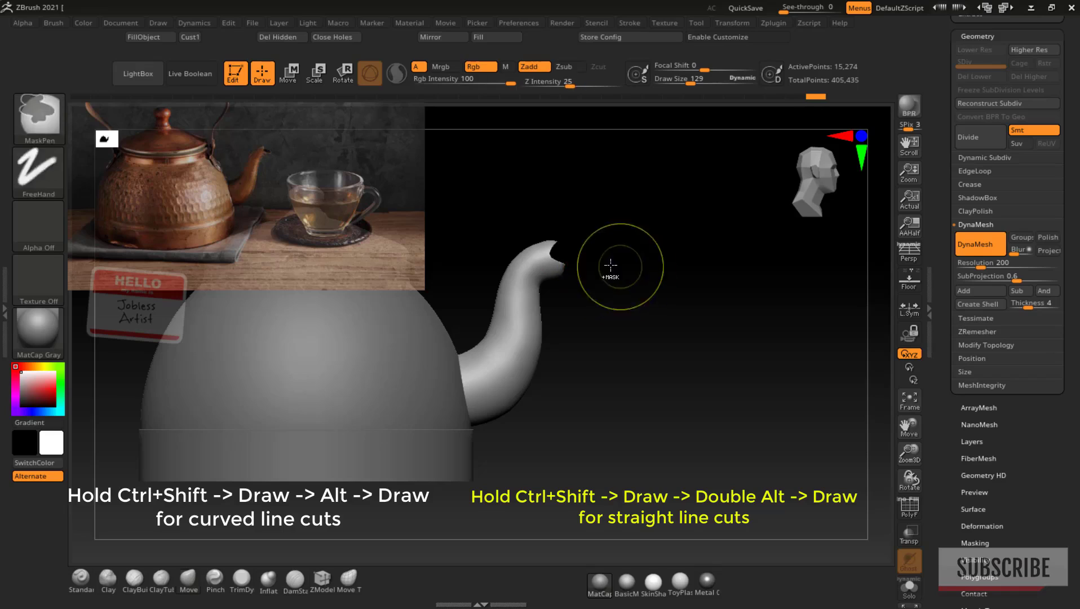
pyautogui.hotkey('ctrl', 'shift')
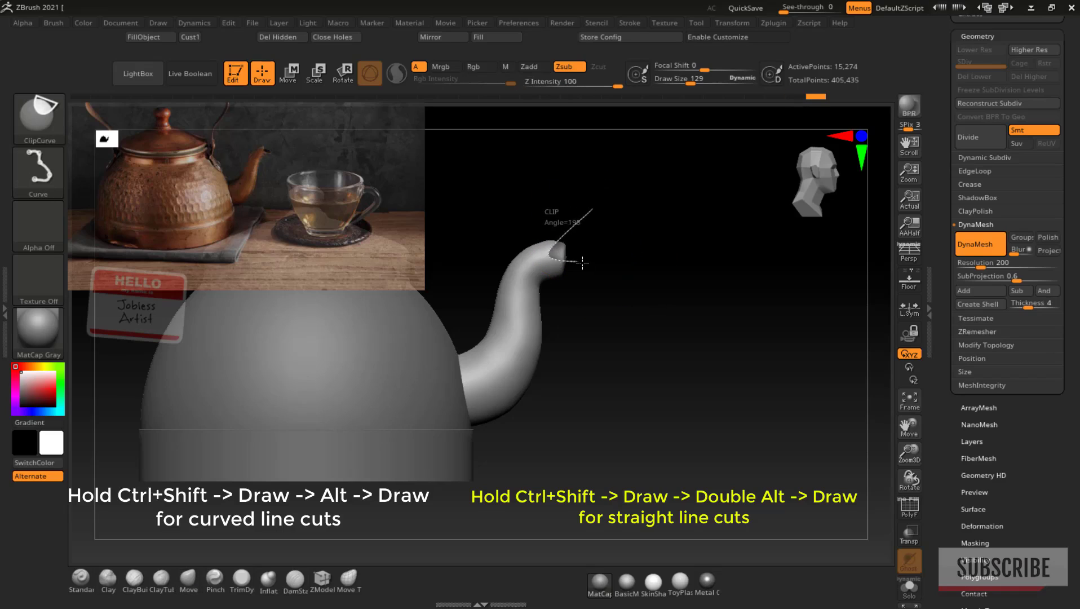
pyautogui.keyDown('ctrl'); pyautogui.keyDown('shift'); pyautogui.moveTo(607, 275); pyautogui.dragTo(608, 275); pyautogui.keyUp('shift'); pyautogui.keyUp('ctrl')
pyautogui.hotkey('ctrl', 'shift')
# Step: Clip a V-shaped notch with straight edges into the spout's tip using ClipCurve
pyautogui.keyDown('ctrl'); pyautogui.keyDown('shift'); pyautogui.moveTo(590, 205); pyautogui.dragTo(551, 251); pyautogui.keyUp('shift'); pyautogui.keyUp('ctrl')
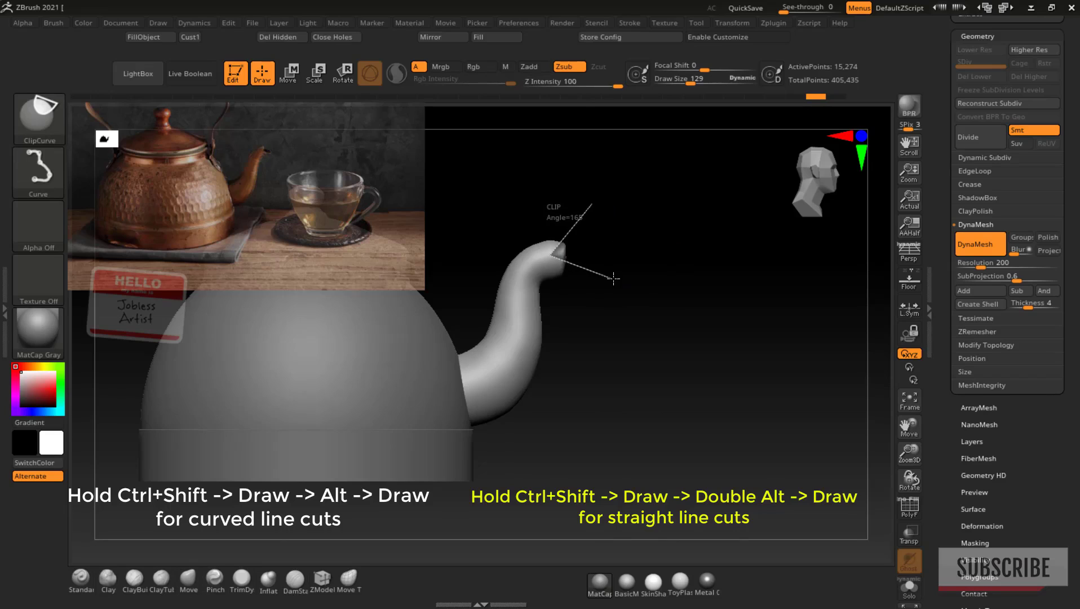
pyautogui.keyDown('ctrl'); pyautogui.keyDown('shift'); pyautogui.moveTo(621, 283); pyautogui.dragTo(626, 286); pyautogui.keyUp('shift'); pyautogui.keyUp('ctrl')
pyautogui.moveTo(648, 244)
pyautogui.mouseDown()
pyautogui.moveTo(583, 253)
pyautogui.moveTo(653, 249)
pyautogui.mouseUp()
# Step: Try slimming the lower lip of the spout's tip with the Move brush at draw size 77
pyautogui.moveTo(690, 79); pyautogui.dragTo(691, 79)
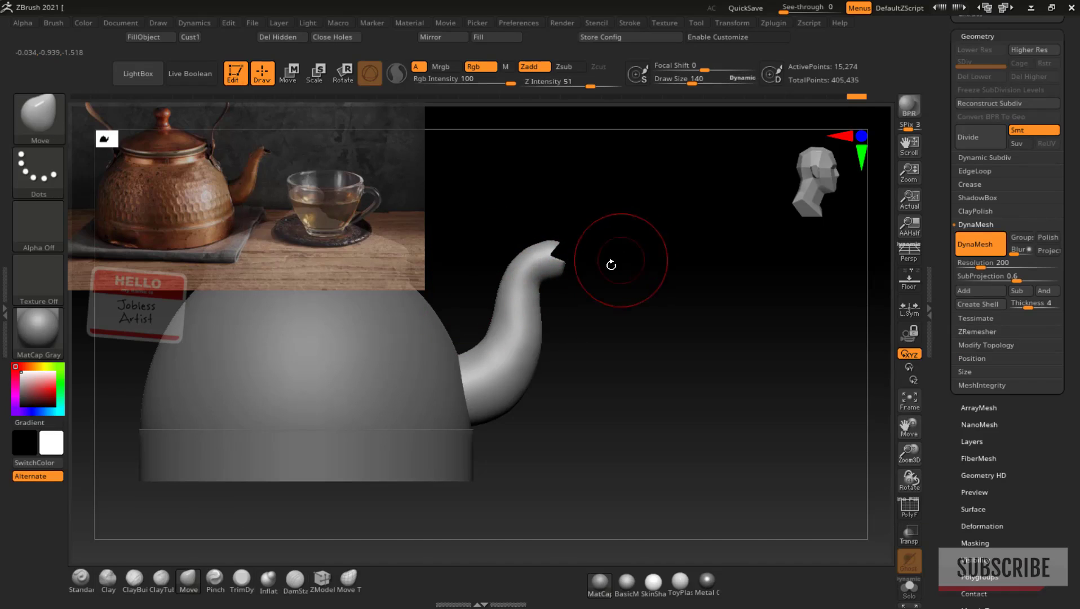
pyautogui.moveTo(916, 446)
pyautogui.mouseDown()
pyautogui.moveTo(916, 461)
pyautogui.moveTo(1006, 440)
pyautogui.mouseUp()
pyautogui.moveTo(693, 83); pyautogui.dragTo(684, 83)
pyautogui.moveTo(650, 281); pyautogui.dragTo(655, 285)
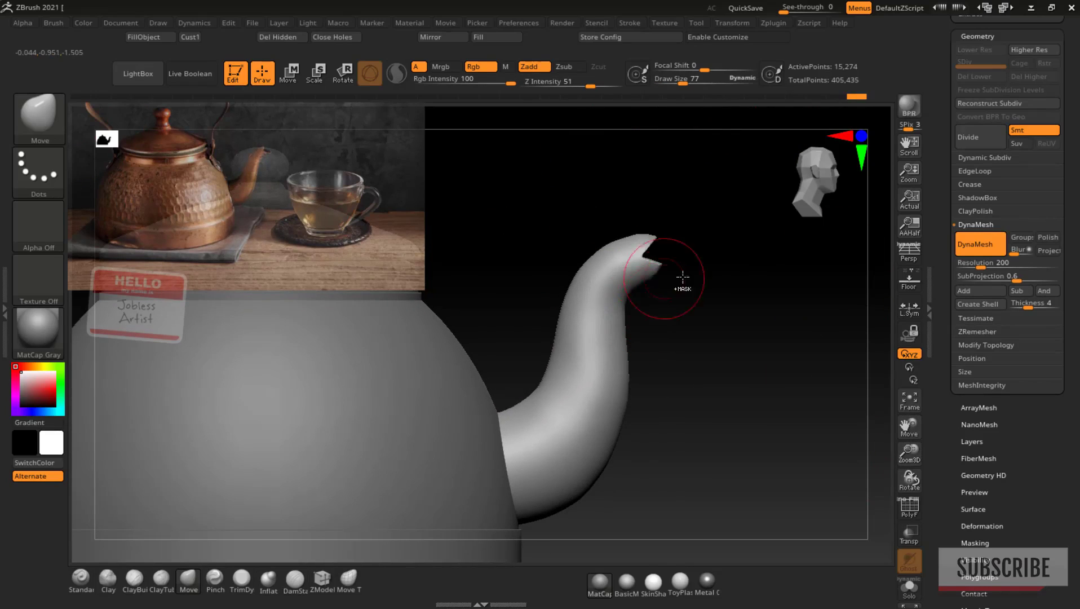
# Step: Switch the MaskPen stroke to Lasso and mask the upper part of the spout's tip and neck
pyautogui.moveTo(697, 168)
pyautogui.keyDown('ctrl'); pyautogui.mouseDown()
pyautogui.moveTo(631, 255)
pyautogui.moveTo(532, 263)
pyautogui.mouseUp(); pyautogui.keyUp('ctrl')
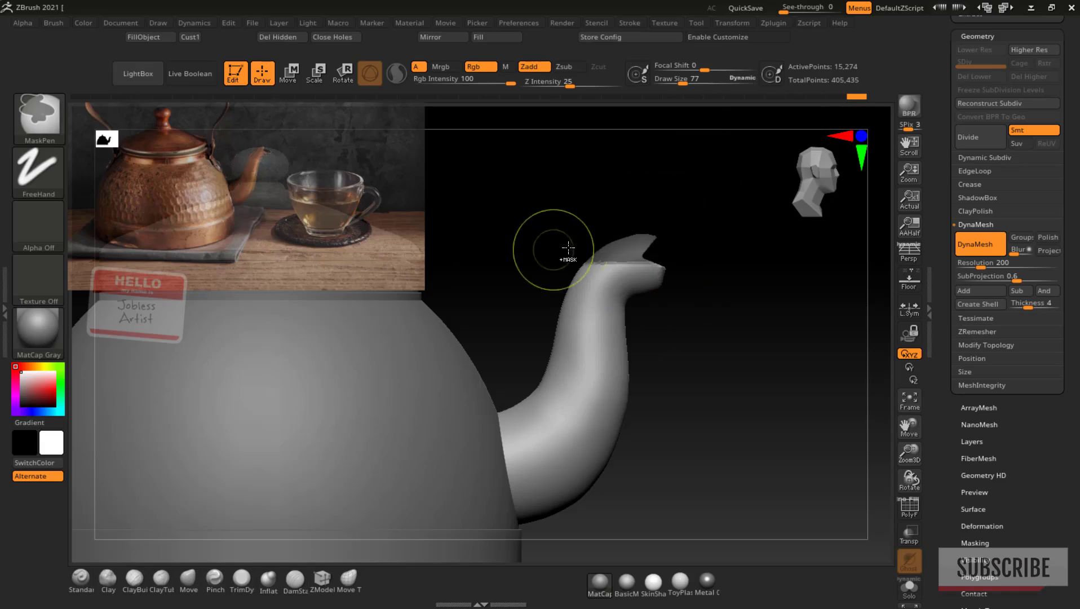
pyautogui.click(46, 177)
pyautogui.click(217, 213)
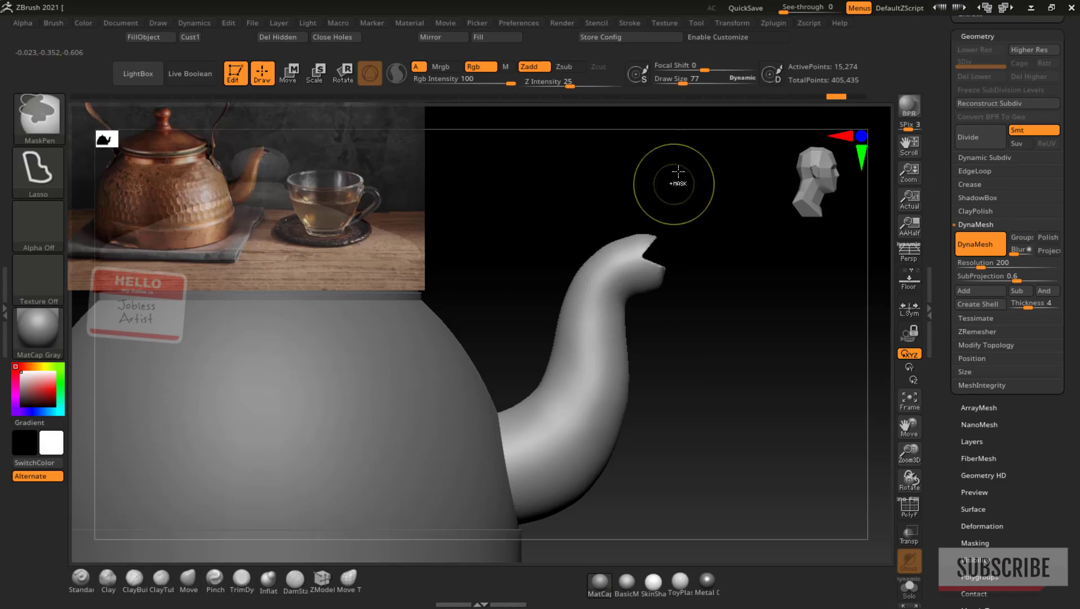
pyautogui.moveTo(563, 284)
pyautogui.keyDown('ctrl'); pyautogui.mouseDown()
pyautogui.moveTo(511, 308)
pyautogui.moveTo(587, 294)
pyautogui.mouseUp(); pyautogui.keyUp('ctrl')
pyautogui.keyDown('ctrl'); pyautogui.moveTo(640, 258); pyautogui.dragTo(648, 253); pyautogui.keyUp('ctrl')
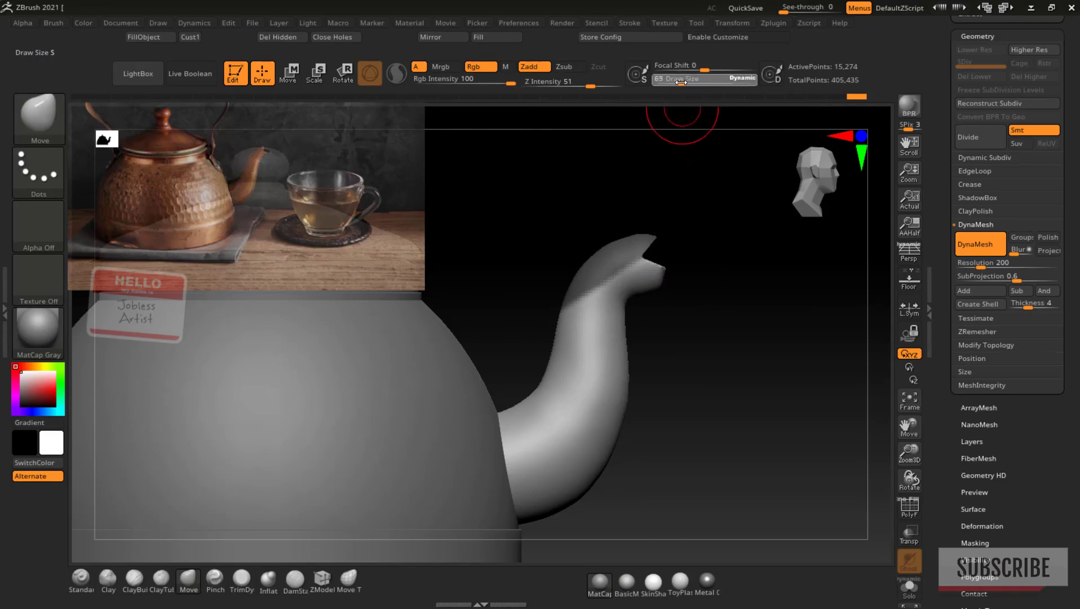
# Step: Slim the unmasked lower lip of the spout's tip with the Smooth and Move brushes at draw size 65
pyautogui.press('shift')
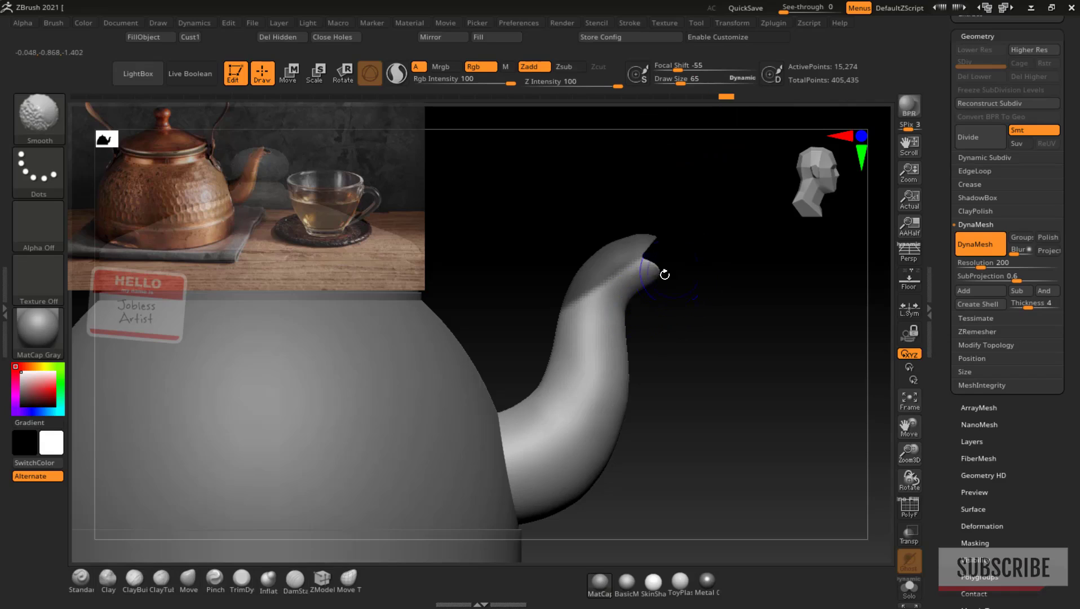
pyautogui.press('b')
pyautogui.press('m')
pyautogui.press('v')
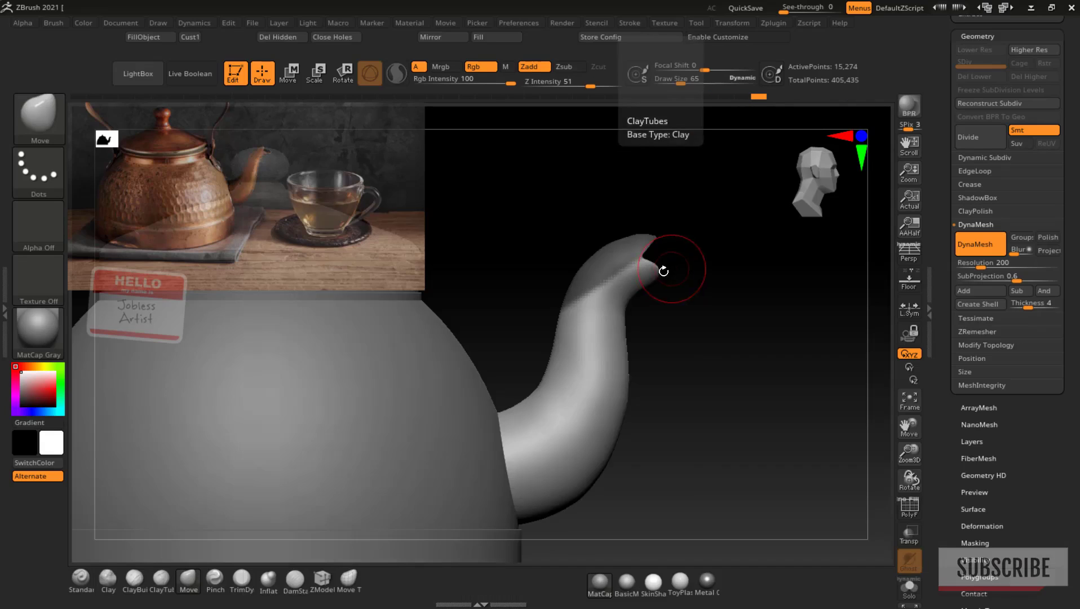
pyautogui.moveTo(658, 270)
pyautogui.mouseDown()
pyautogui.moveTo(716, 260)
pyautogui.moveTo(725, 247)
pyautogui.moveTo(706, 207)
pyautogui.mouseUp()
pyautogui.moveTo(695, 277); pyautogui.dragTo(691, 276)
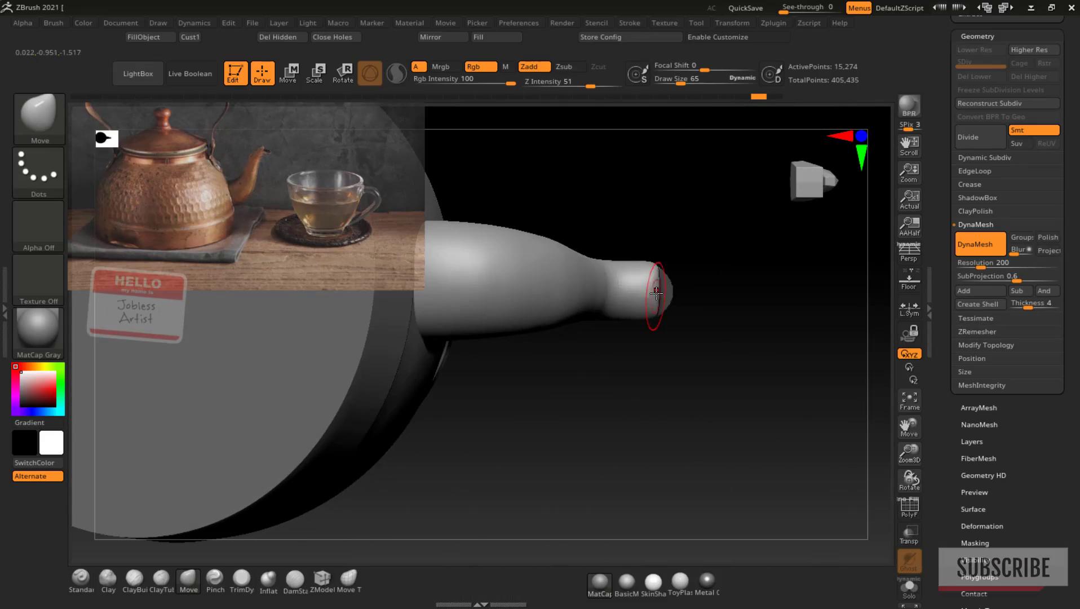
# Step: Taper the lower lip's corners from below with the Move brush at draw size 54, and set the size to 69 in the side view
pyautogui.moveTo(688, 84); pyautogui.dragTo(682, 83)
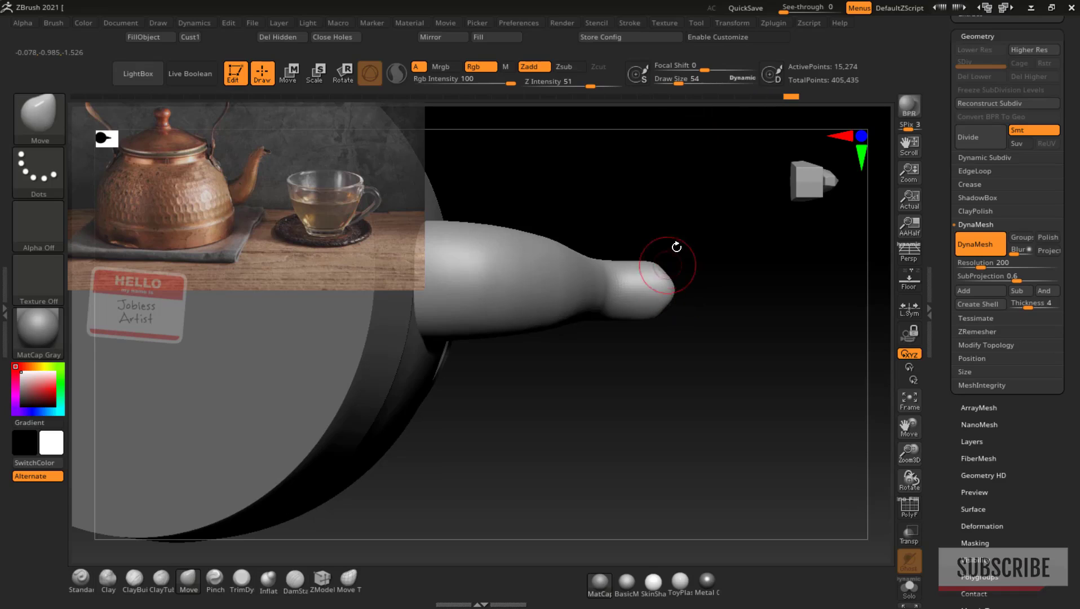
pyautogui.moveTo(676, 246); pyautogui.dragTo(716, 267)
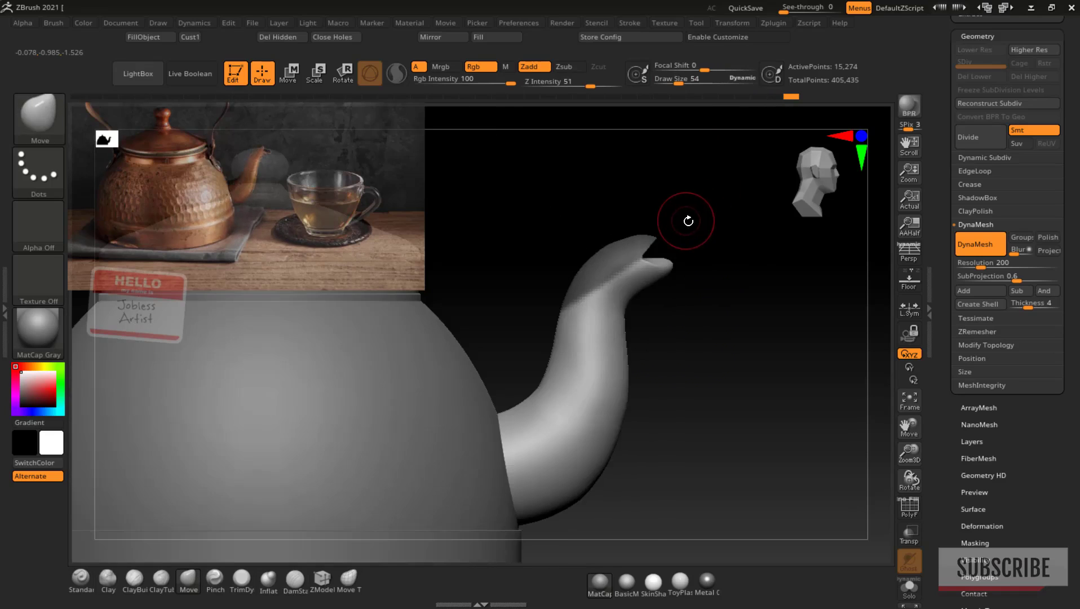
pyautogui.moveTo(728, 77); pyautogui.dragTo(735, 77)
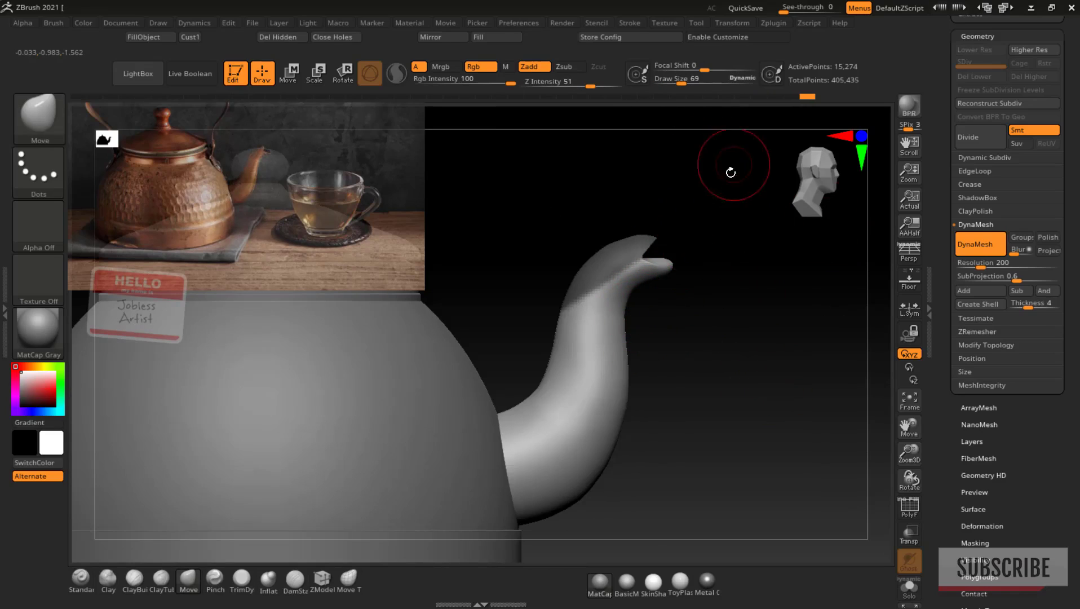
# Step: Recut the notch above the spout's lower lip with straight ClipCurve lines, sharpening the lip's point
pyautogui.hotkey('ctrl', 'shift')
pyautogui.hotkey('ctrl', 'shift')
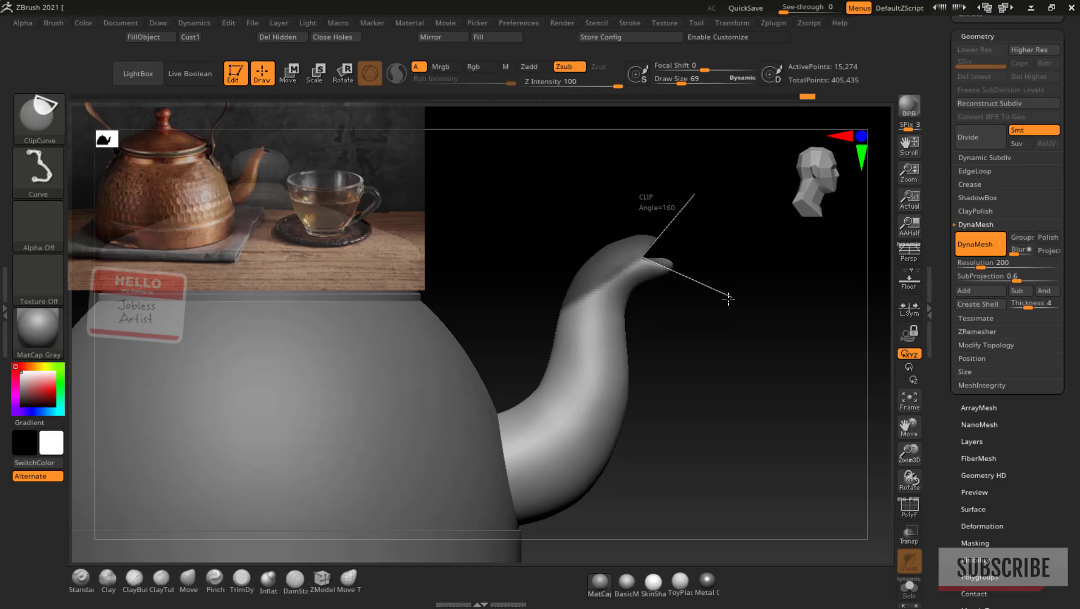
pyautogui.moveTo(736, 301)
pyautogui.keyDown('ctrl'); pyautogui.keyDown('shift'); pyautogui.mouseDown()
pyautogui.moveTo(524, 312)
pyautogui.moveTo(765, 296)
pyautogui.moveTo(762, 274)
pyautogui.mouseUp(); pyautogui.keyUp('shift'); pyautogui.keyUp('ctrl')
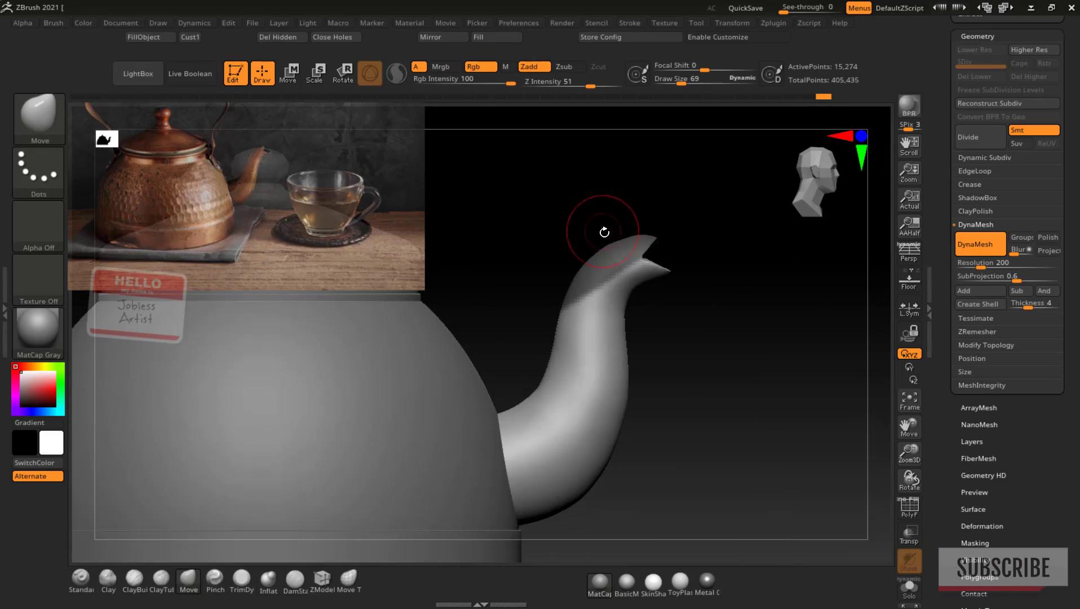
# Step: Invert the mask to rework the upper lip of the spout's tip at draw size 90, and clear the mask
pyautogui.keyDown('ctrl'); pyautogui.click(710, 323); pyautogui.keyUp('ctrl')
pyautogui.moveTo(680, 83); pyautogui.dragTo(684, 84)
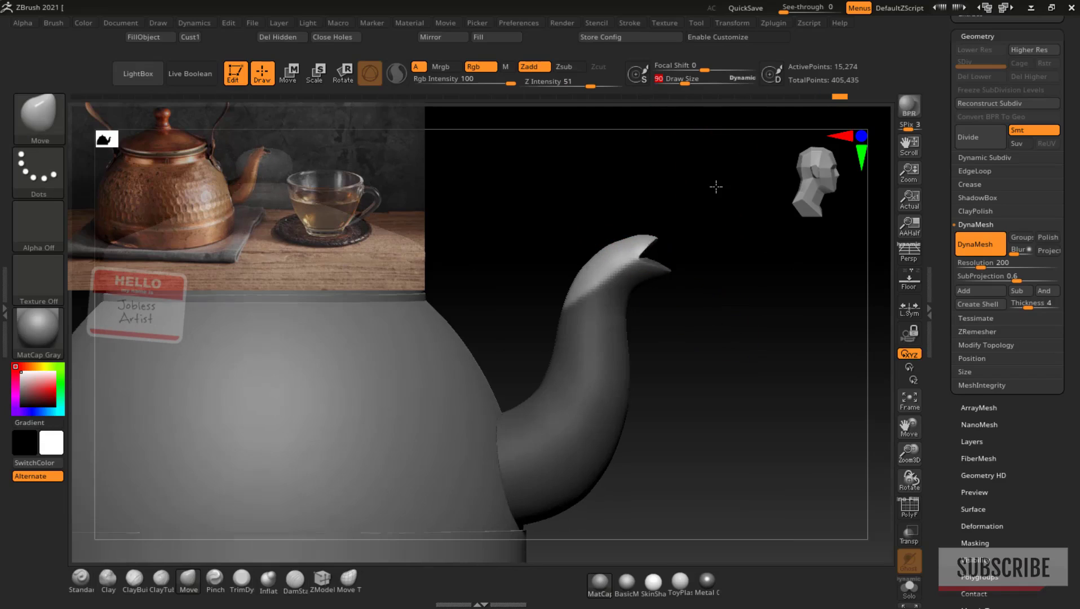
pyautogui.keyDown('shift'); pyautogui.moveTo(604, 258); pyautogui.dragTo(621, 238); pyautogui.keyUp('shift')
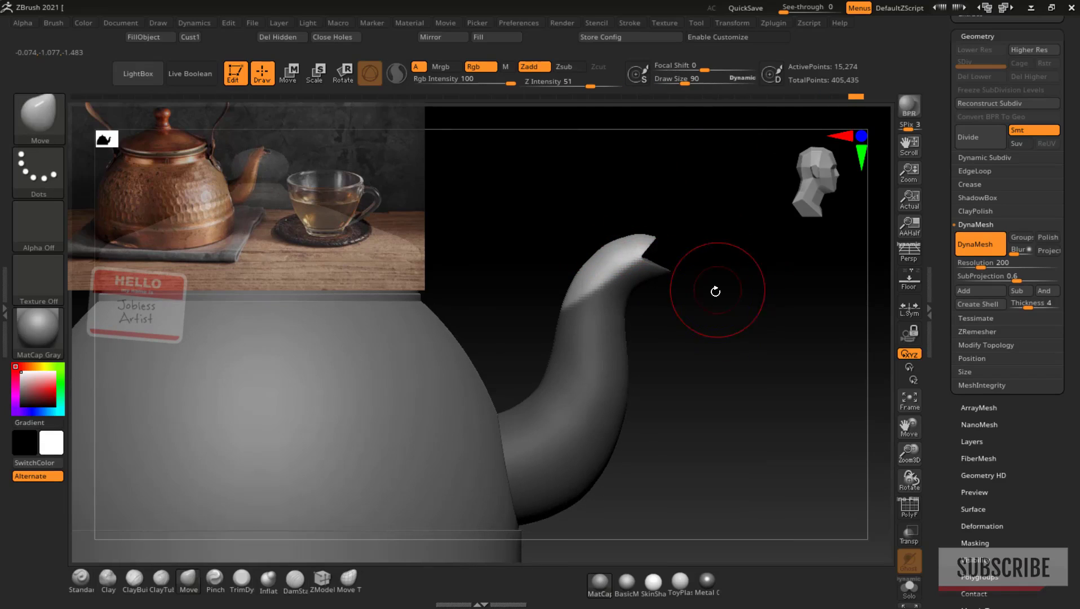
pyautogui.hotkey('ctrl', 'z')
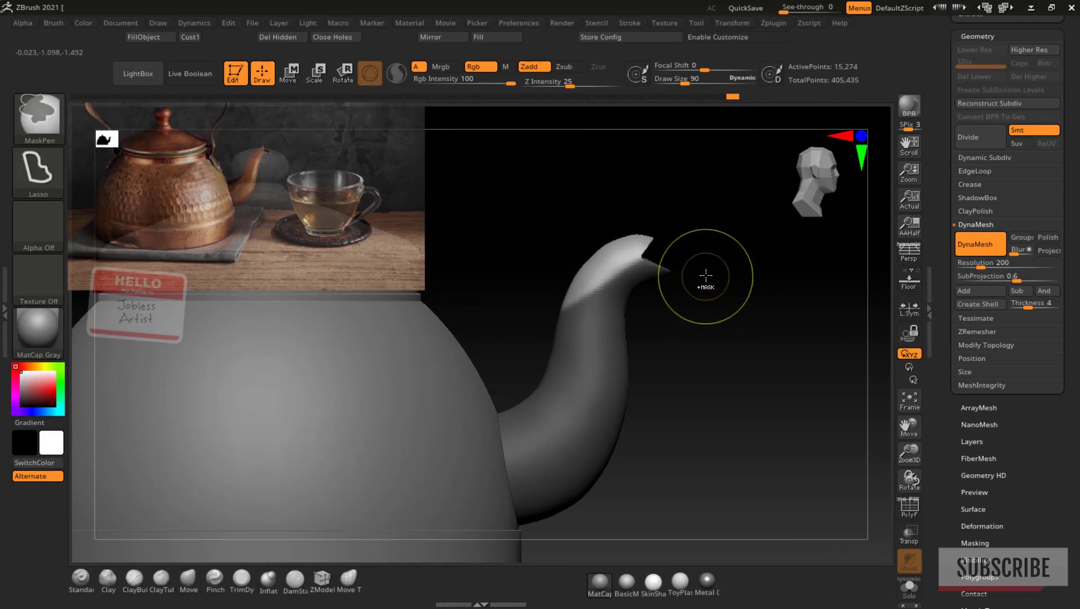
pyautogui.hotkey('ctrl', 'z')
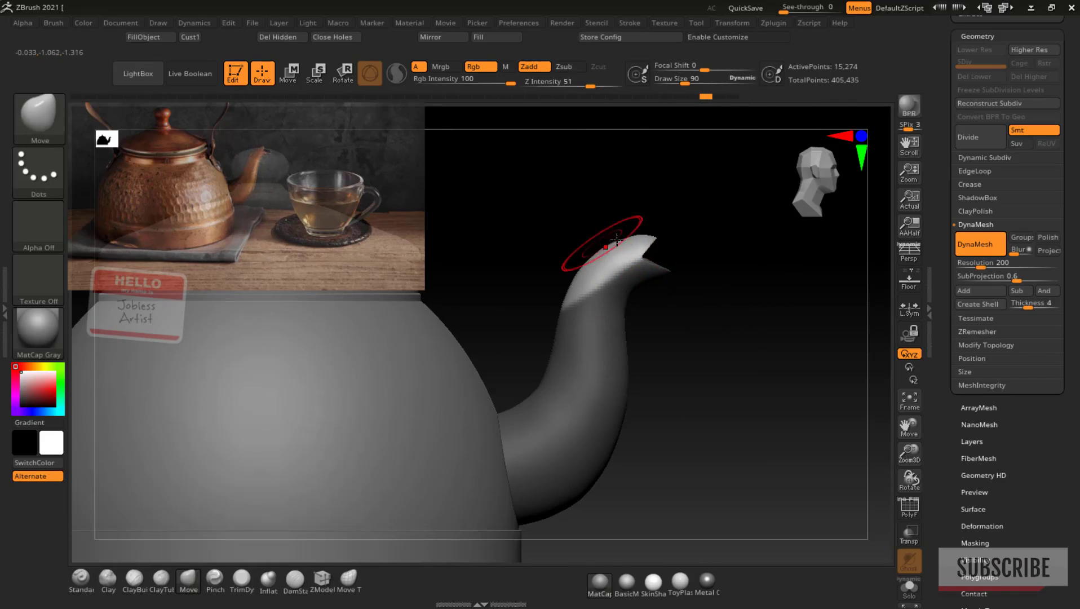
pyautogui.keyDown('ctrl'); pyautogui.click(688, 265); pyautogui.keyUp('ctrl')
pyautogui.press('f')
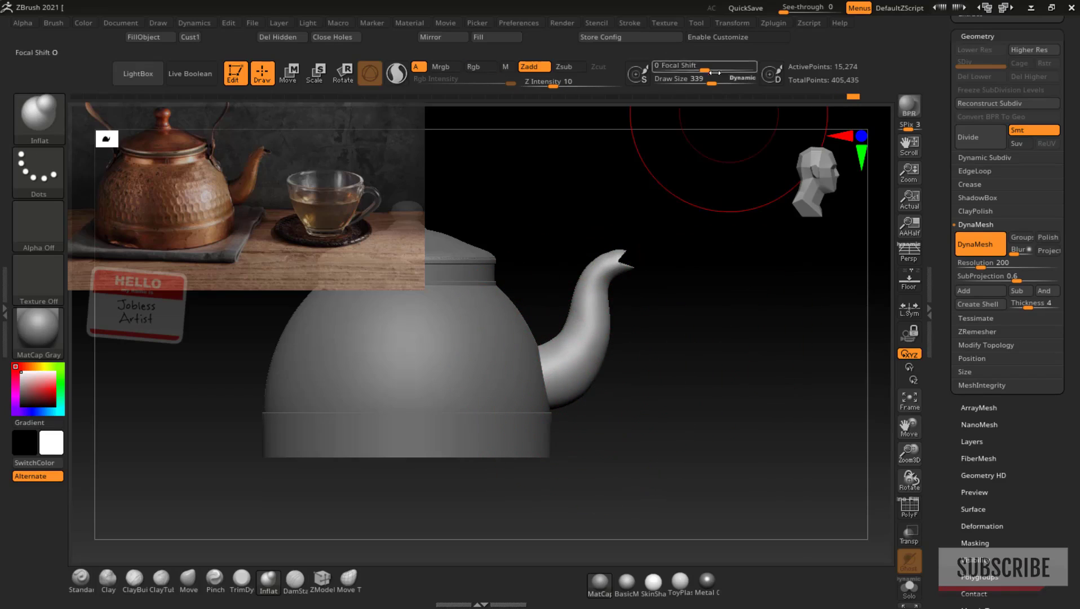
# Step: Refine the curve of the spout's body with the Move brush, reducing the draw size from 394 to 175
pyautogui.moveTo(711, 82); pyautogui.dragTo(694, 82)
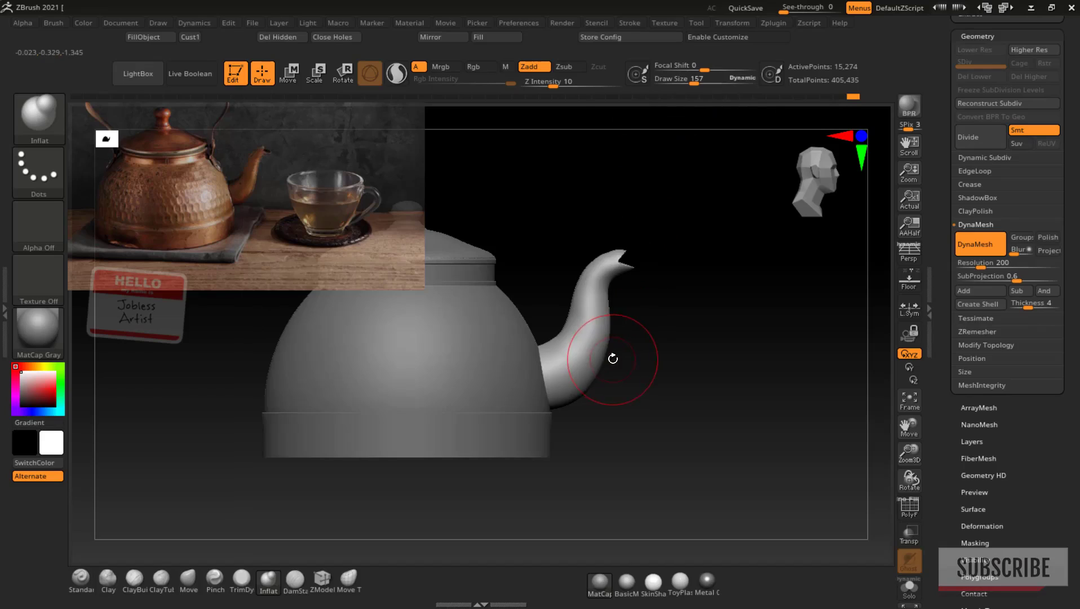
pyautogui.press('b')
pyautogui.press('m')
pyautogui.press('v')
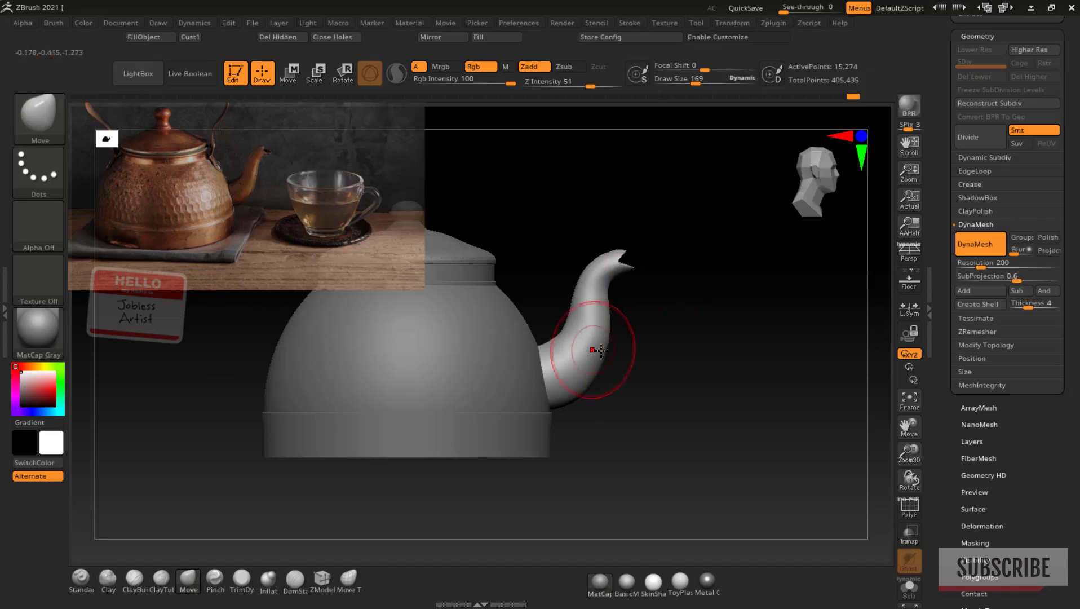
pyautogui.moveTo(696, 83); pyautogui.dragTo(716, 83)
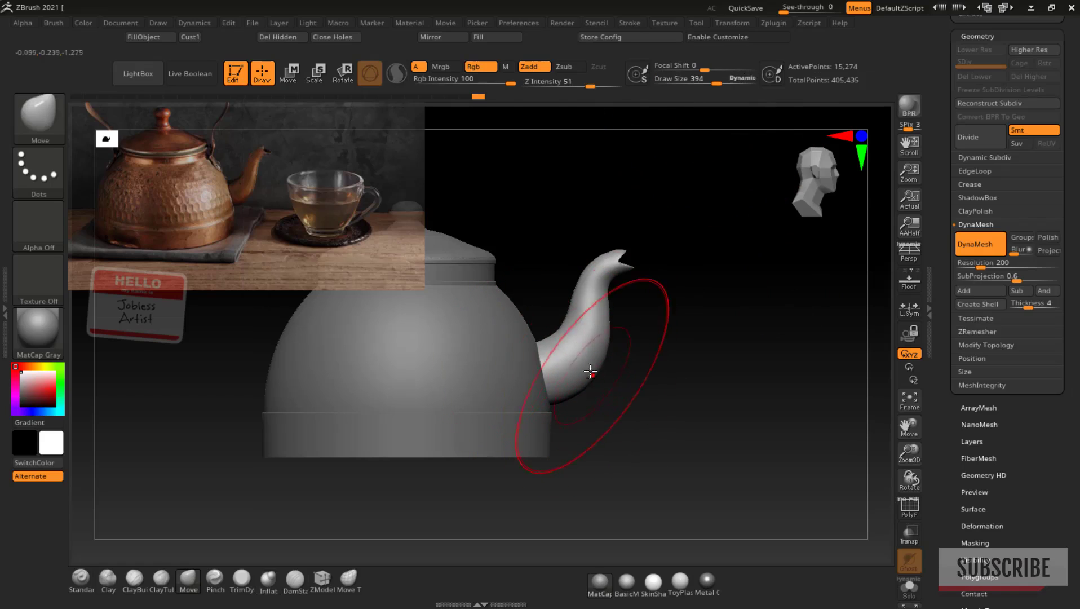
pyautogui.click(705, 81)
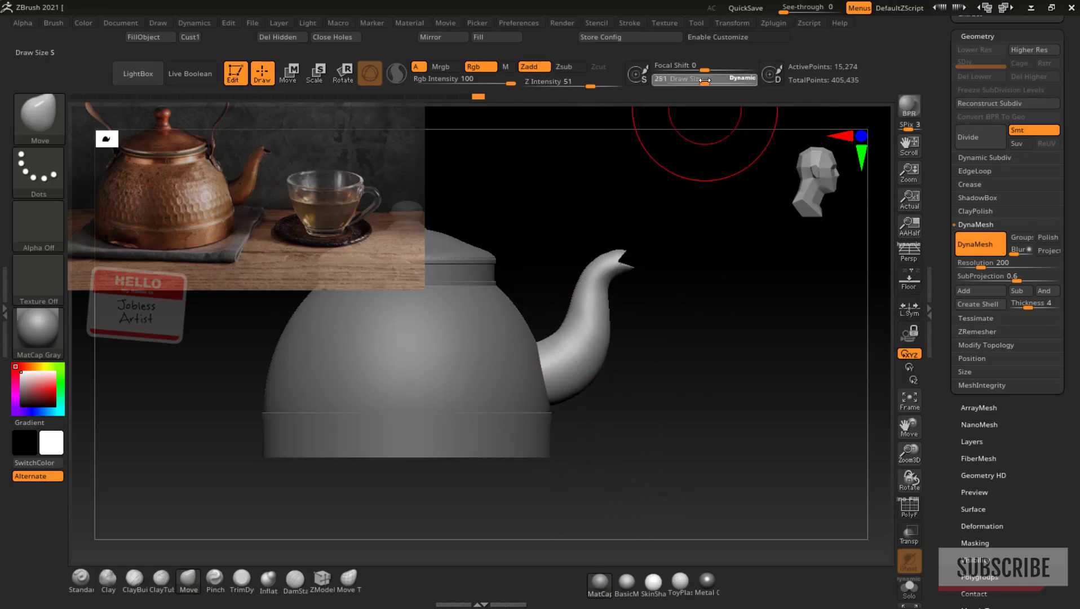
pyautogui.moveTo(611, 333); pyautogui.dragTo(608, 334)
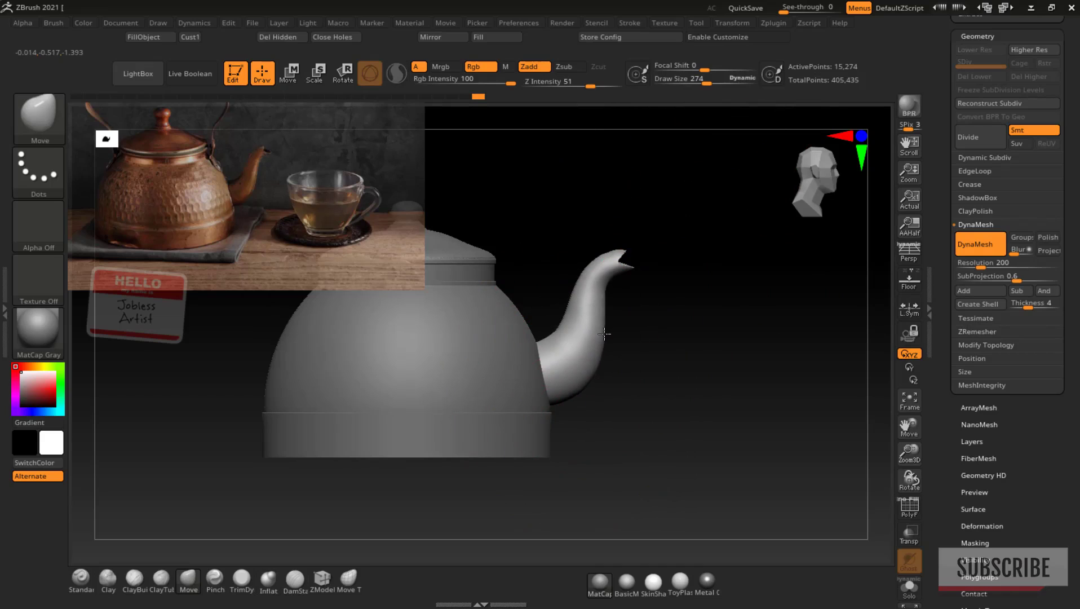
pyautogui.moveTo(712, 80); pyautogui.dragTo(702, 81)
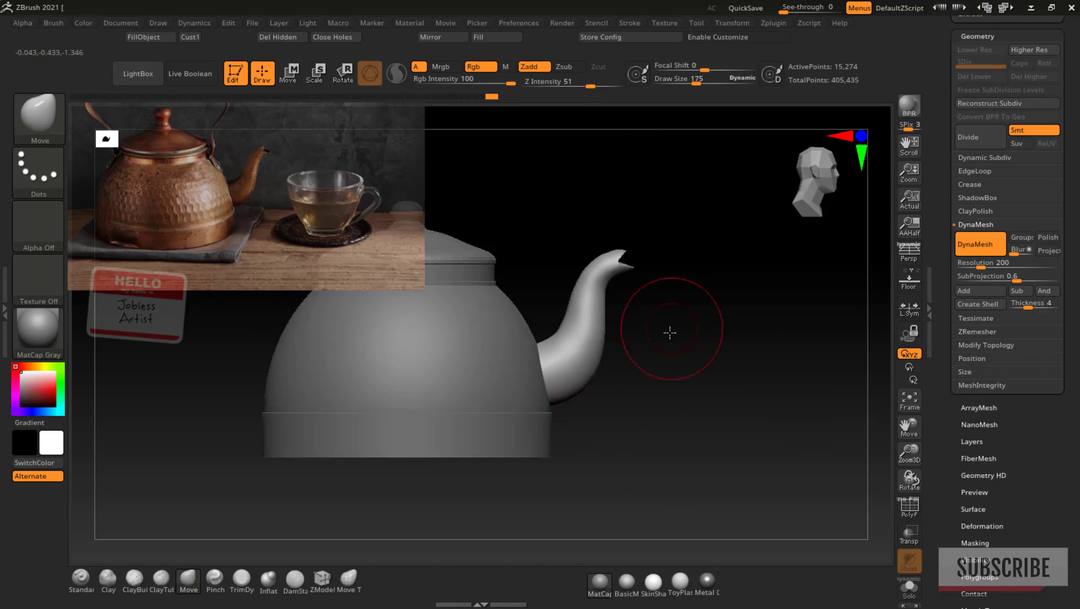
pyautogui.moveTo(669, 332); pyautogui.dragTo(585, 404)
# Step: Save the tool in the arabic pot folder under the new name arabicpot2.ztl
pyautogui.moveTo(914, 451); pyautogui.dragTo(901, 372)
pyautogui.scroll(10, 1007, 315)
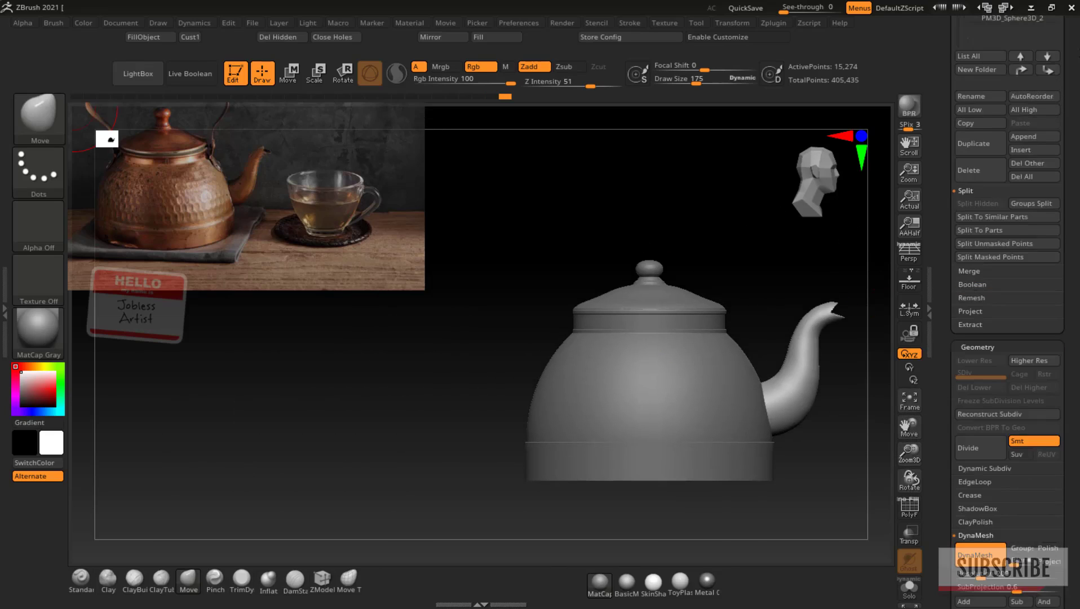
pyautogui.click(1027, 44)
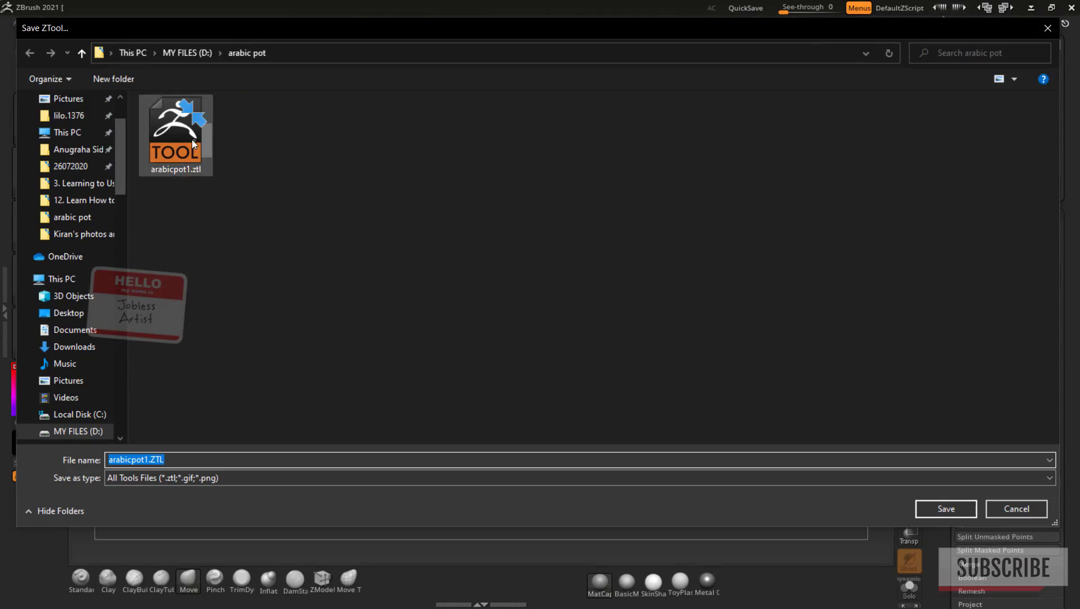
pyautogui.click(175, 135)
pyautogui.click(878, 371)
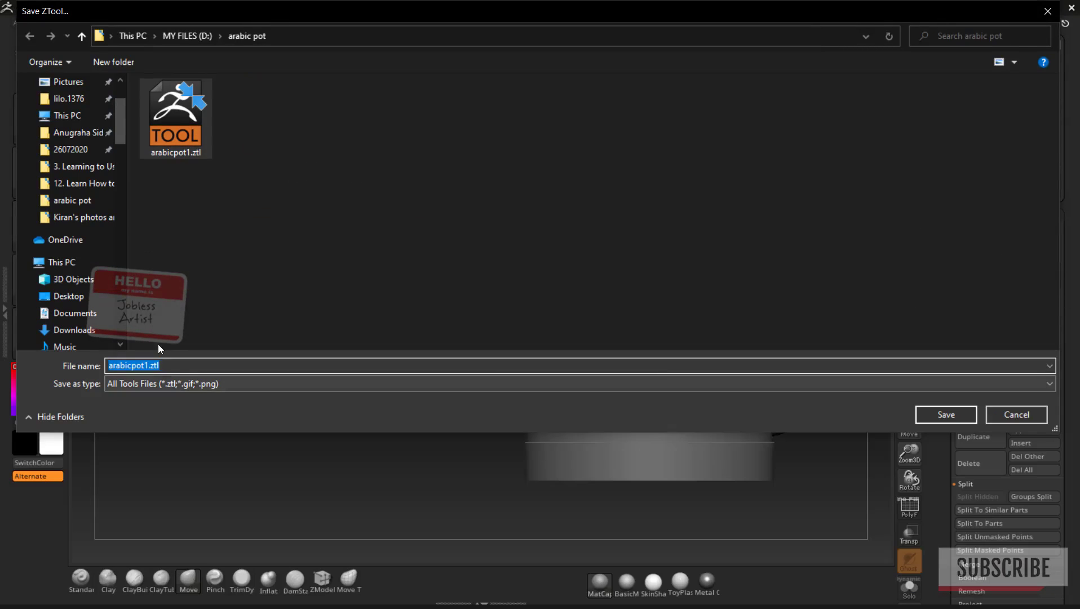
pyautogui.click(132, 366)
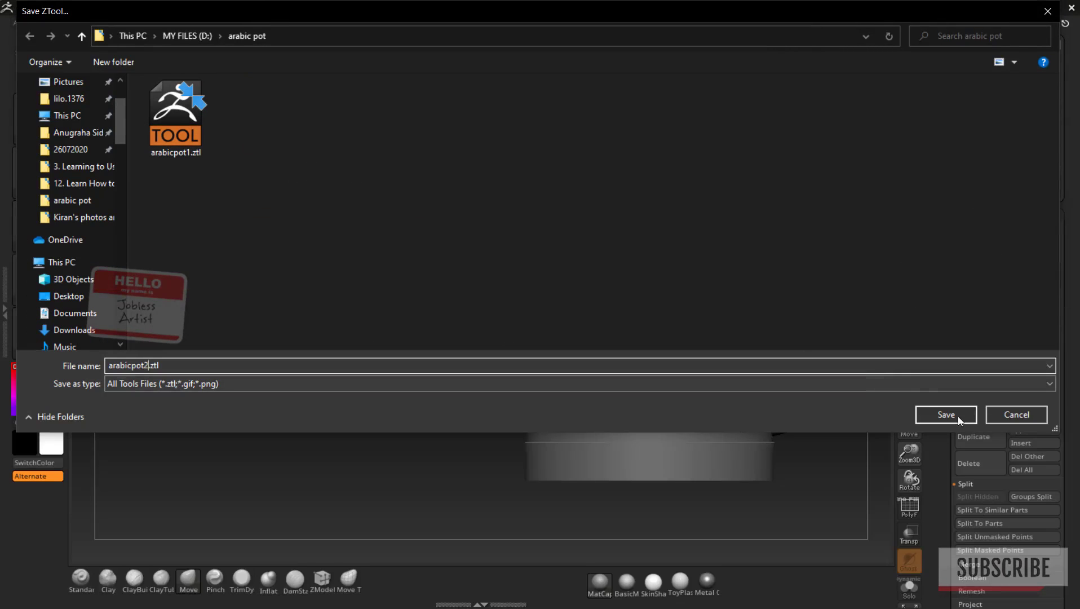
pyautogui.click(953, 415)
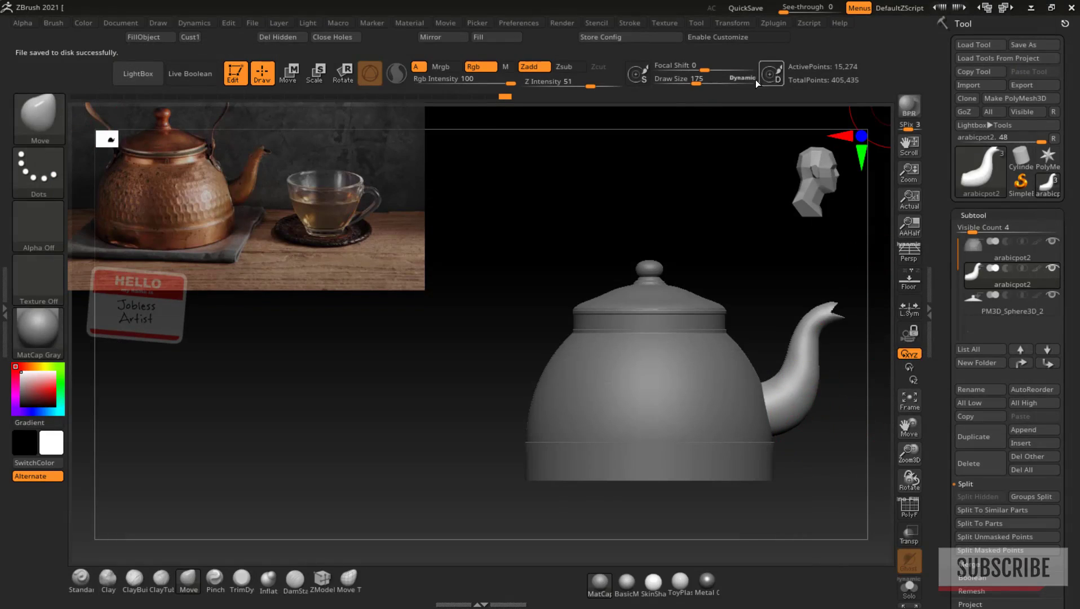
# Step: Adjust the lower part of the spout near the pot with the Move brush at draw sizes 281 and 322
pyautogui.click(701, 83)
pyautogui.click(707, 83)
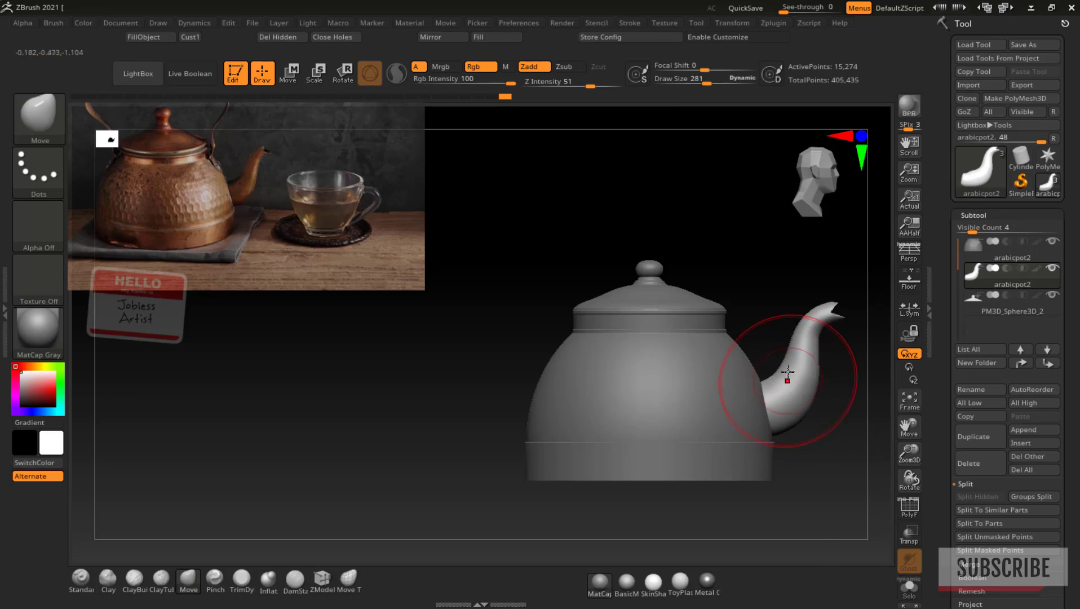
pyautogui.click(711, 83)
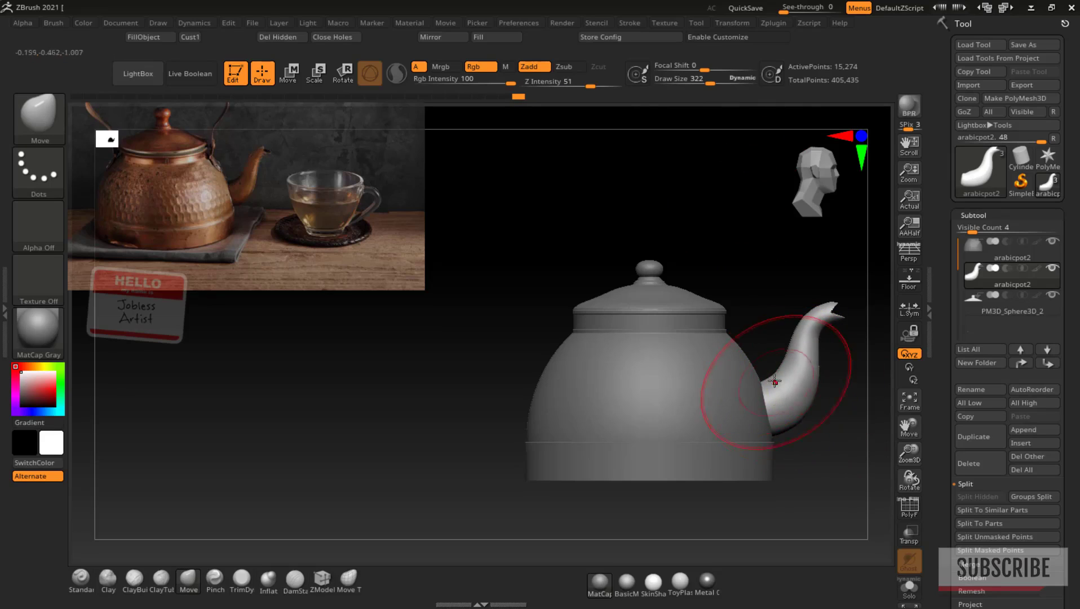
pyautogui.hotkey('ctrl', 'z')
pyautogui.moveTo(783, 389); pyautogui.dragTo(776, 384)
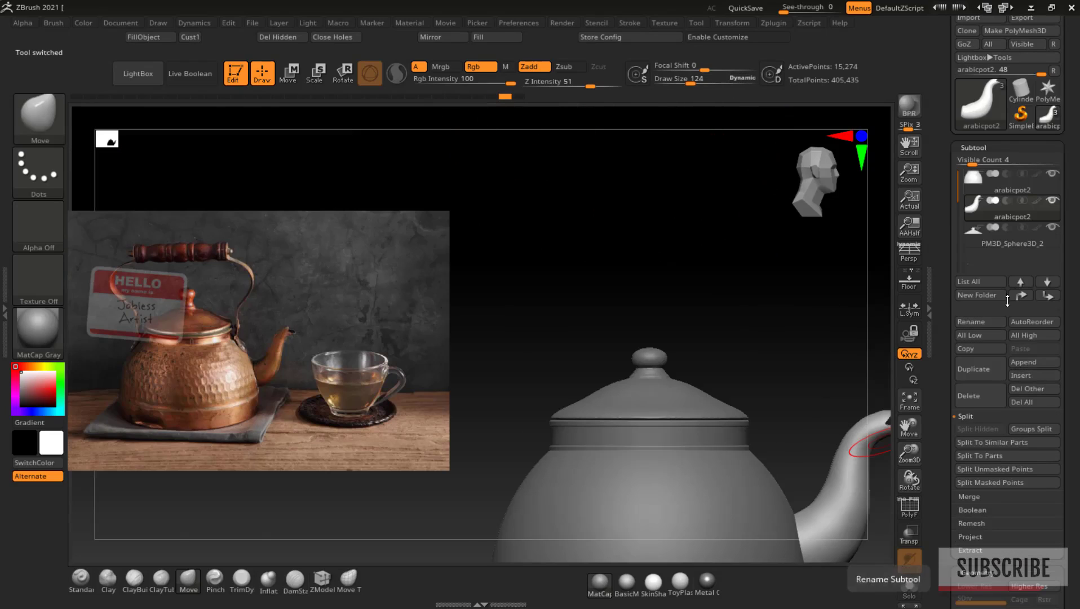
# Step: Insert a Cylinder3D mesh as a new subtool after the spout
pyautogui.click(1025, 375)
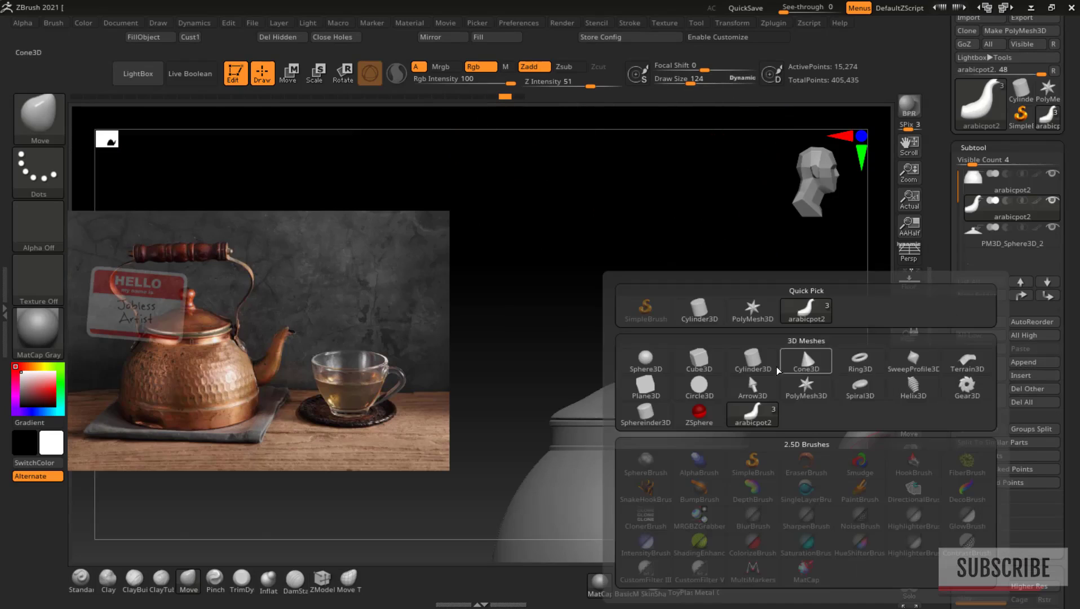
pyautogui.click(801, 346)
pyautogui.moveTo(910, 429); pyautogui.dragTo(897, 317)
pyautogui.click(909, 401)
pyautogui.moveTo(909, 451); pyautogui.dragTo(992, 440)
# Step: Slim the cylinder into an upright rod above the lid's knob and turn on radial symmetry around its vertical axis
pyautogui.press('w')
pyautogui.moveTo(658, 352)
pyautogui.mouseDown()
pyautogui.moveTo(648, 361)
pyautogui.moveTo(685, 338)
pyautogui.mouseUp()
pyautogui.press('q')
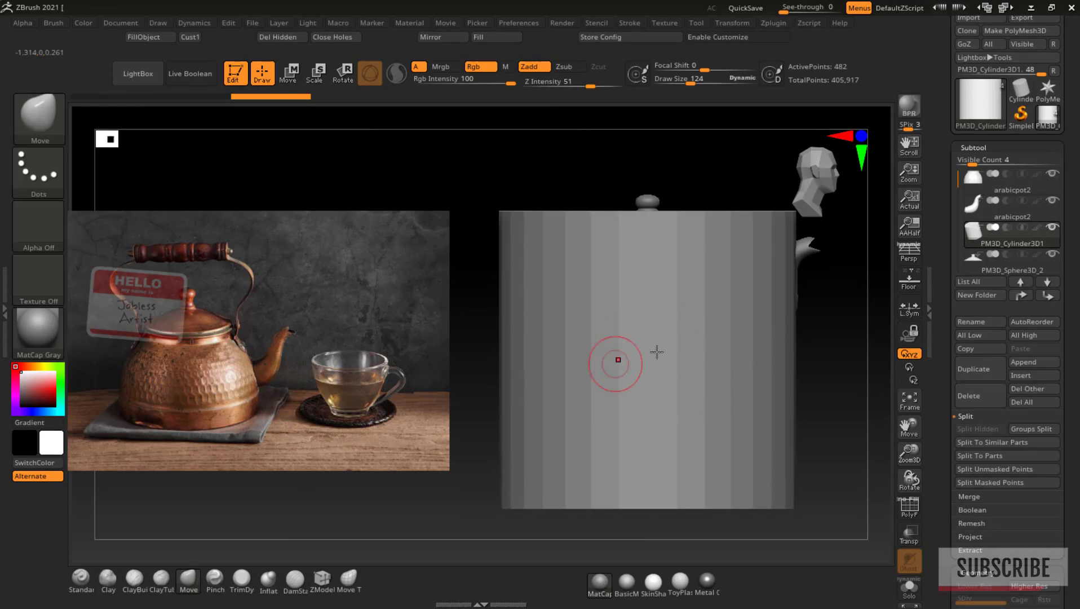
pyautogui.moveTo(829, 342); pyautogui.dragTo(762, 120)
pyautogui.click(732, 22)
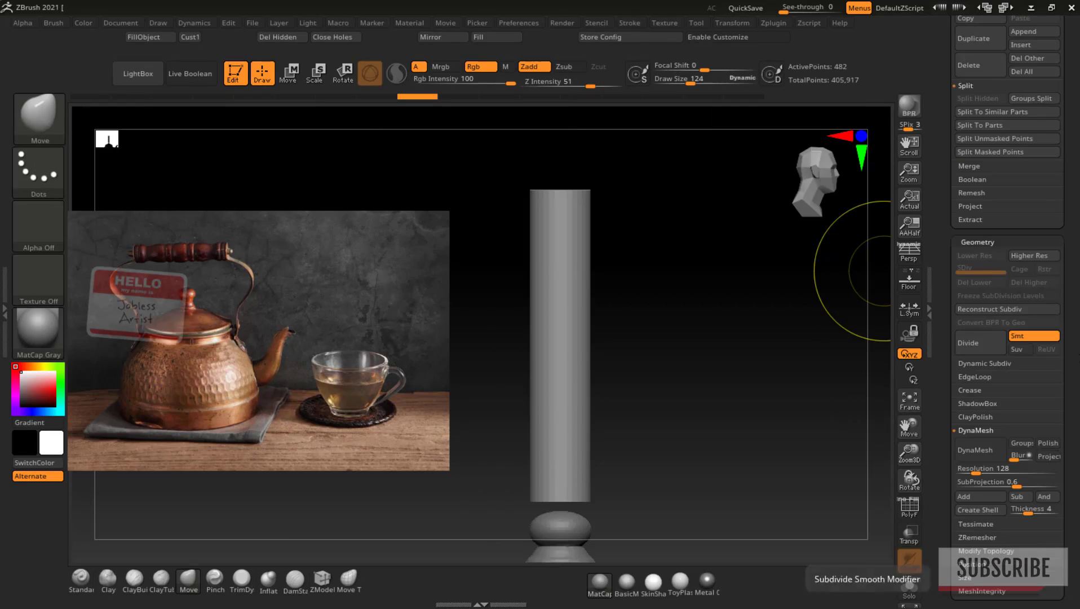
# Step: Crease the cylinder's edges and divide it three times, discarding the lower subdivision levels
pyautogui.moveTo(942, 564); pyautogui.dragTo(941, 370)
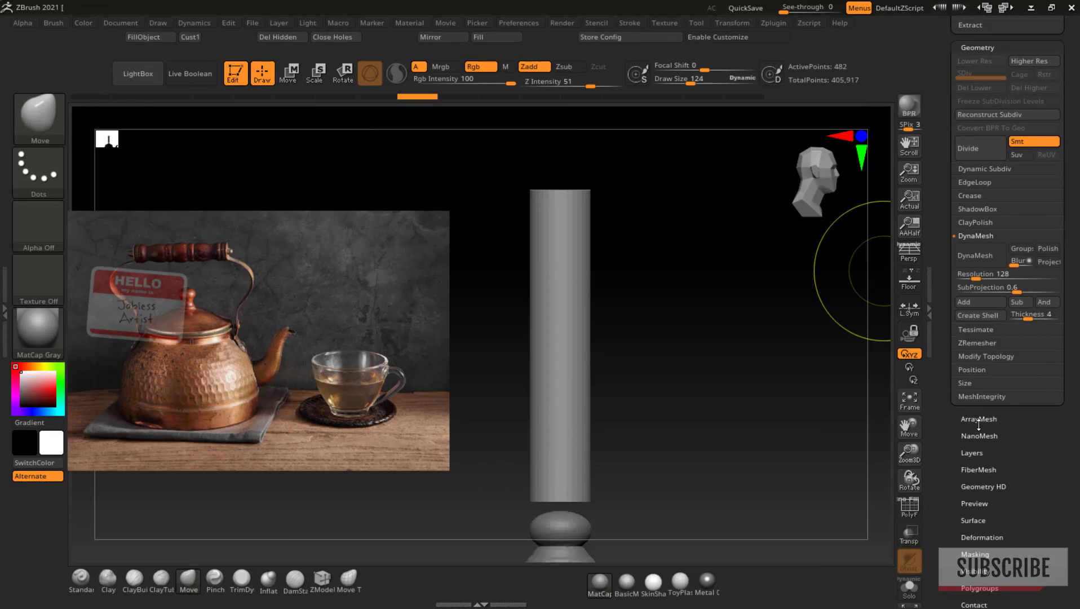
pyautogui.click(968, 195)
pyautogui.press('d')
pyautogui.press('d')
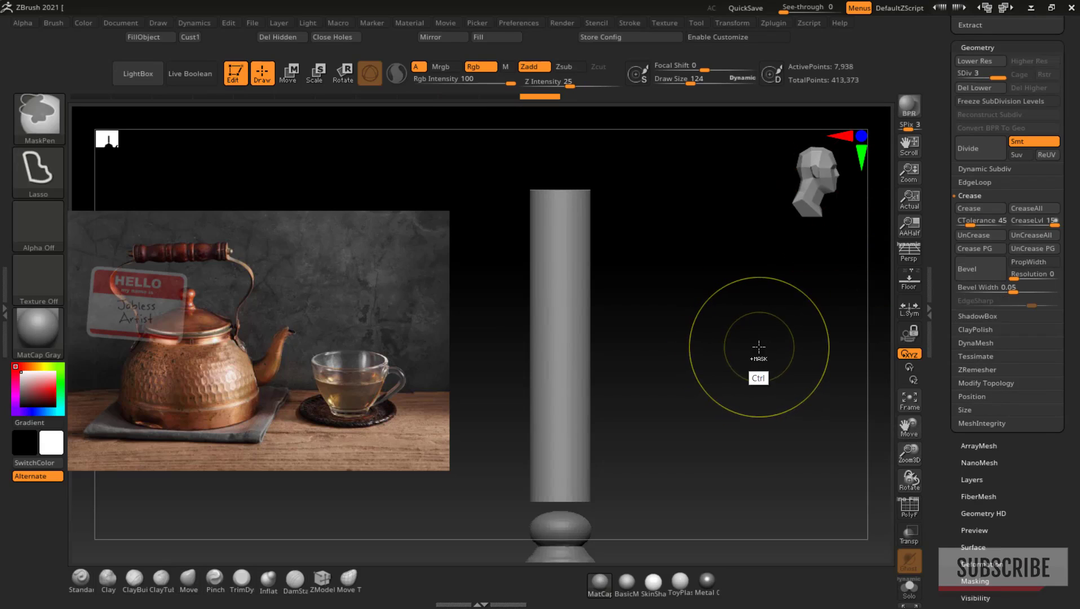
pyautogui.press('d')
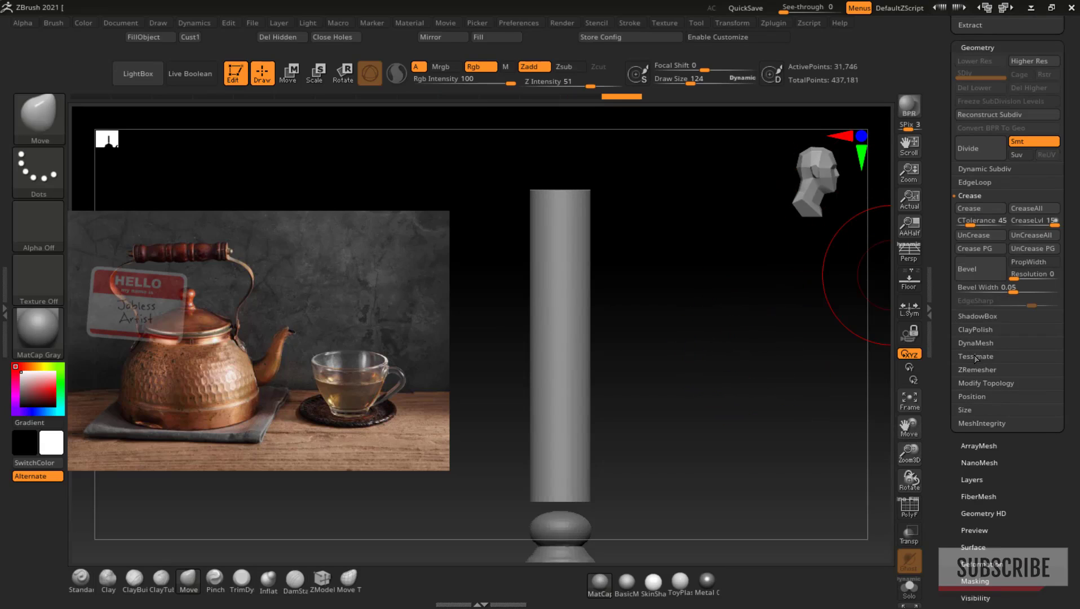
# Step: Convert the cylinder to a DynaMesh at resolution 200
pyautogui.click(975, 345)
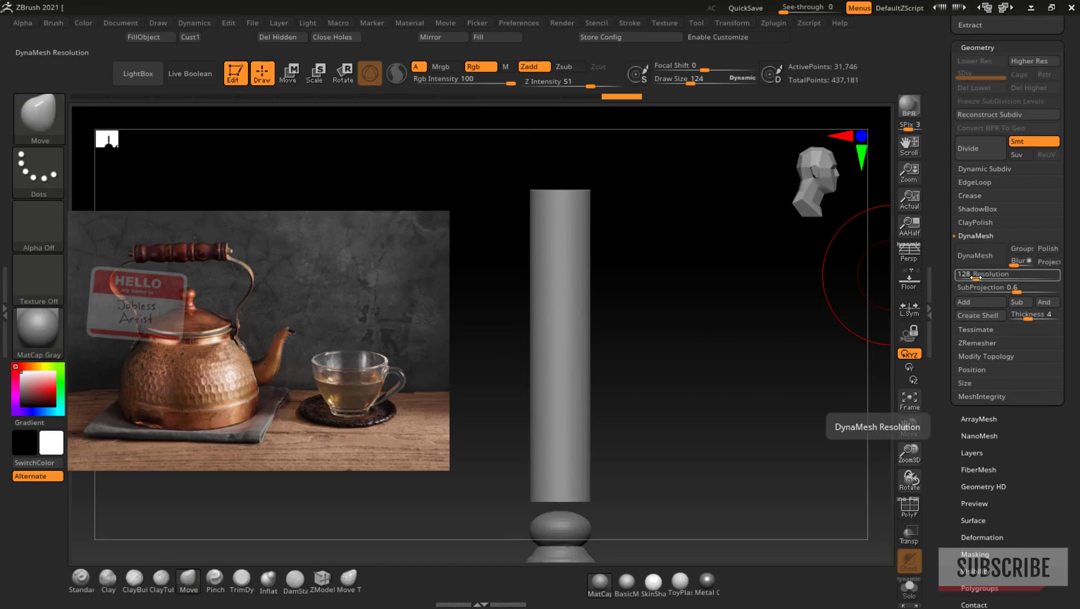
pyautogui.moveTo(973, 275); pyautogui.dragTo(975, 276)
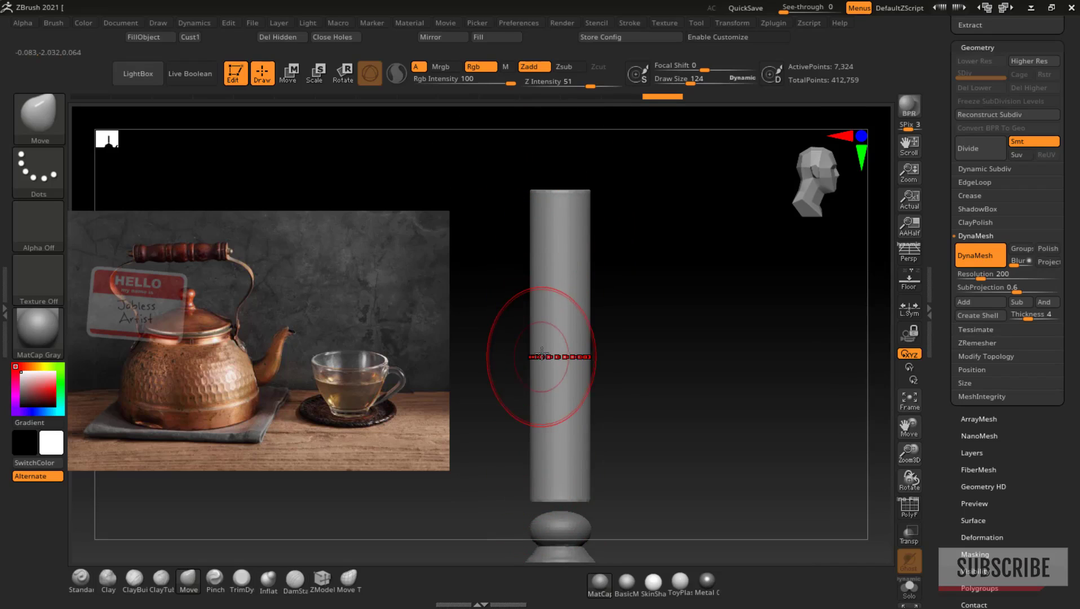
pyautogui.moveTo(540, 319); pyautogui.dragTo(471, 305)
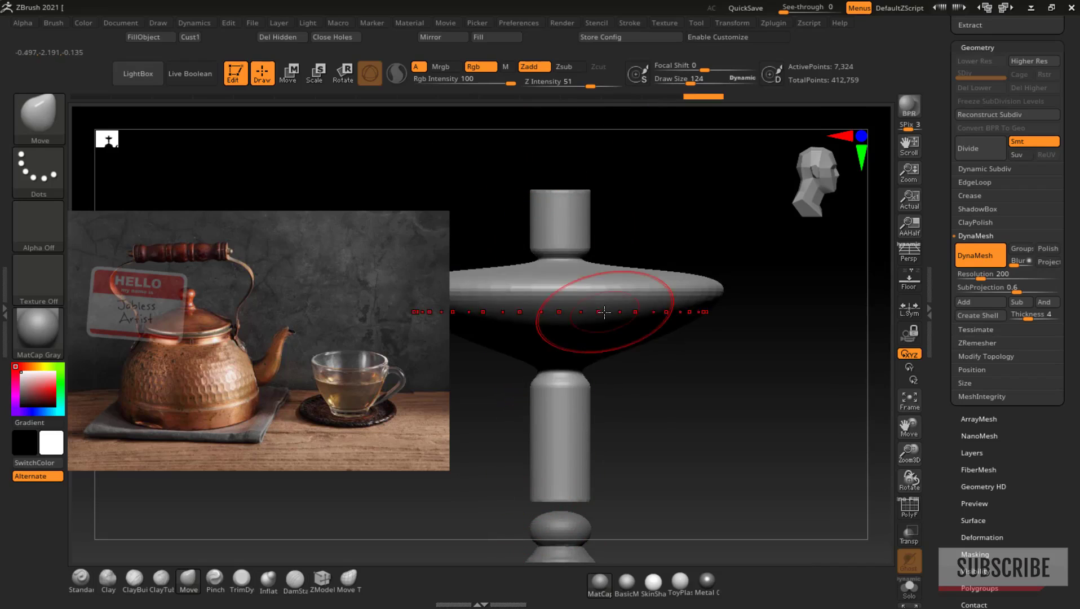
pyautogui.hotkey('ctrl', 'z')
pyautogui.keyDown('alt'); pyautogui.moveTo(561, 271); pyautogui.dragTo(560, 271); pyautogui.keyUp('alt')
pyautogui.hotkey('ctrl', 'z')
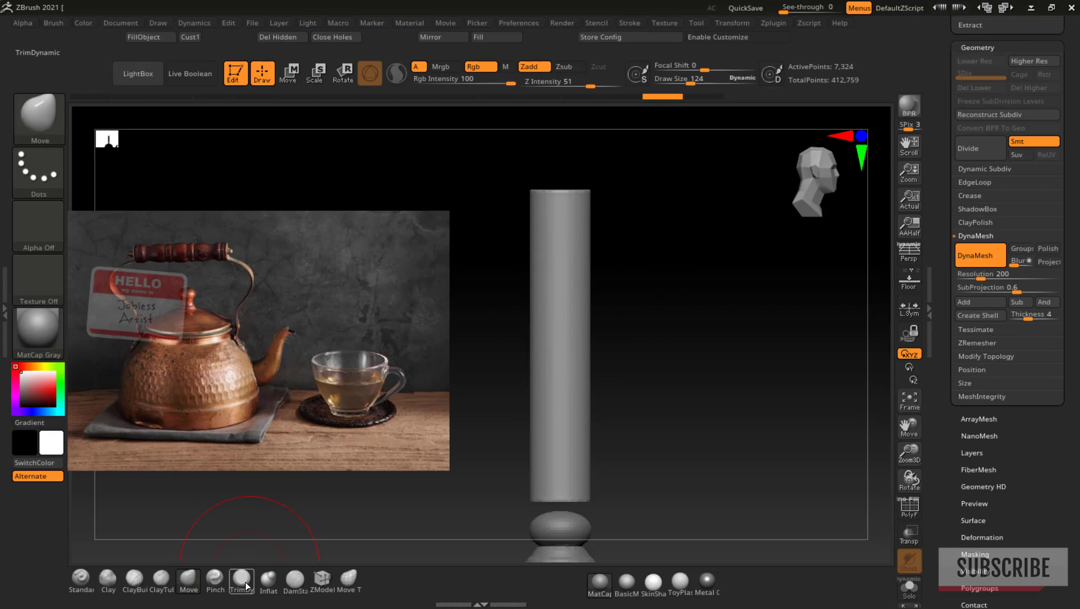
# Step: Carve ring grooves around the cylinder near both ends and two close pairs in its middle with the DamStandard brush at draw size 124
pyautogui.click(295, 579)
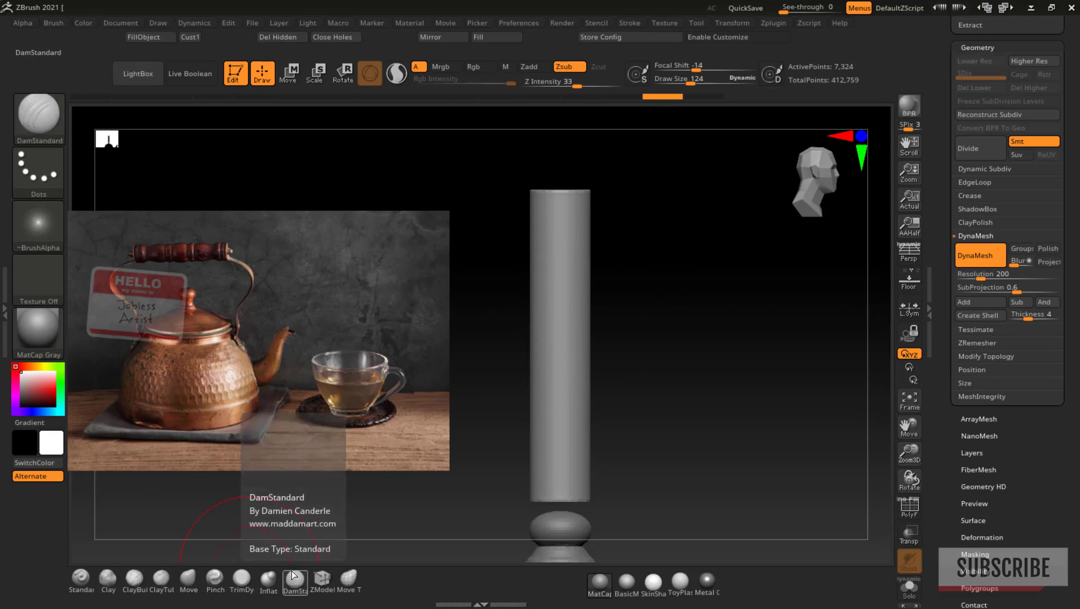
pyautogui.moveTo(563, 225); pyautogui.dragTo(564, 228)
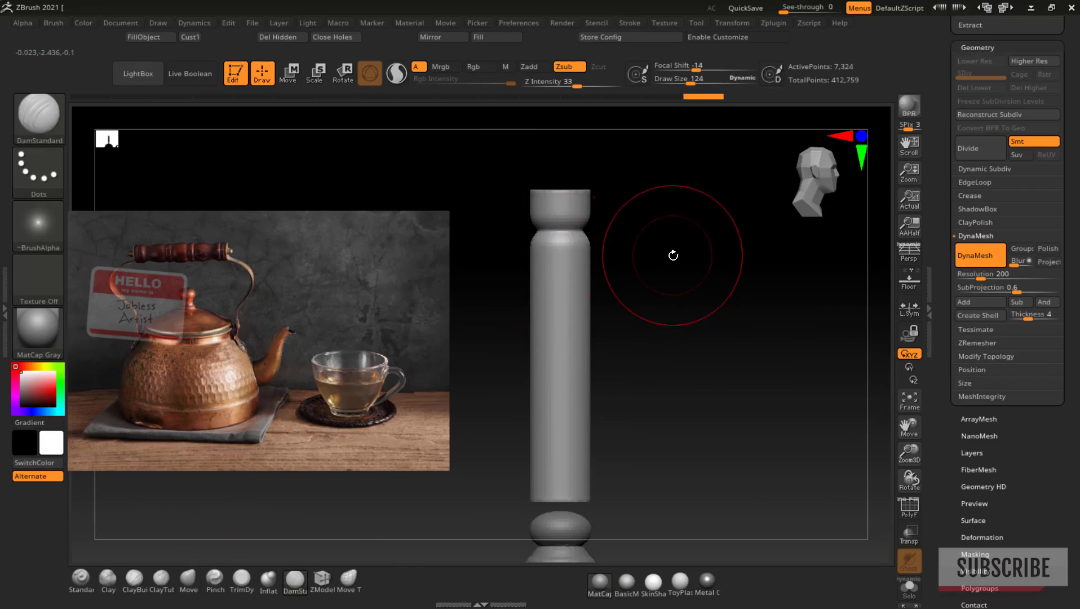
pyautogui.moveTo(549, 472); pyautogui.dragTo(550, 463)
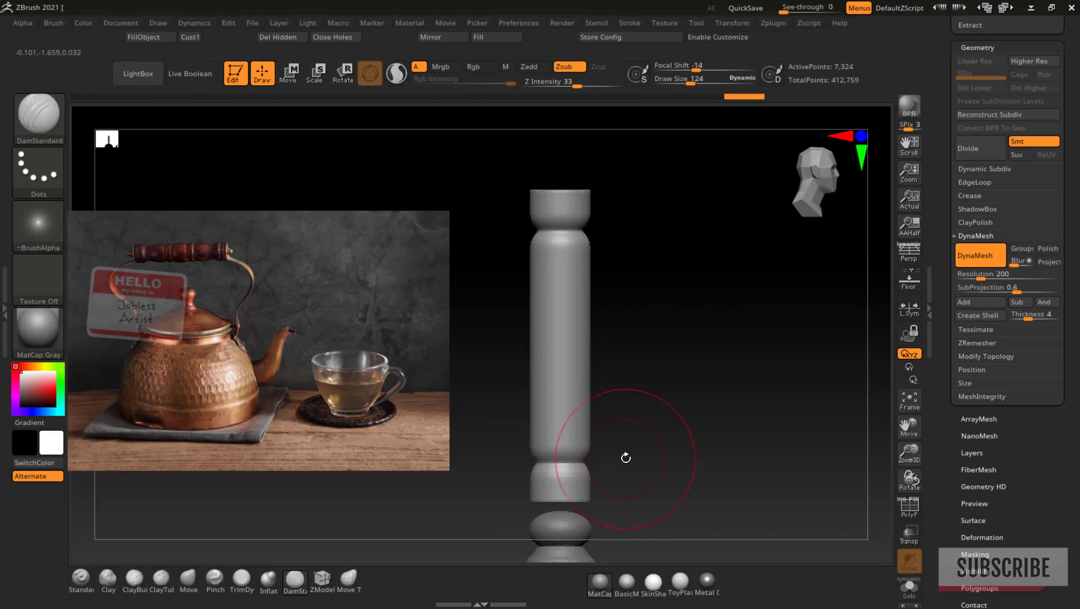
pyautogui.moveTo(588, 304)
pyautogui.mouseDown()
pyautogui.moveTo(528, 304)
pyautogui.moveTo(548, 307)
pyautogui.moveTo(533, 325)
pyautogui.mouseUp()
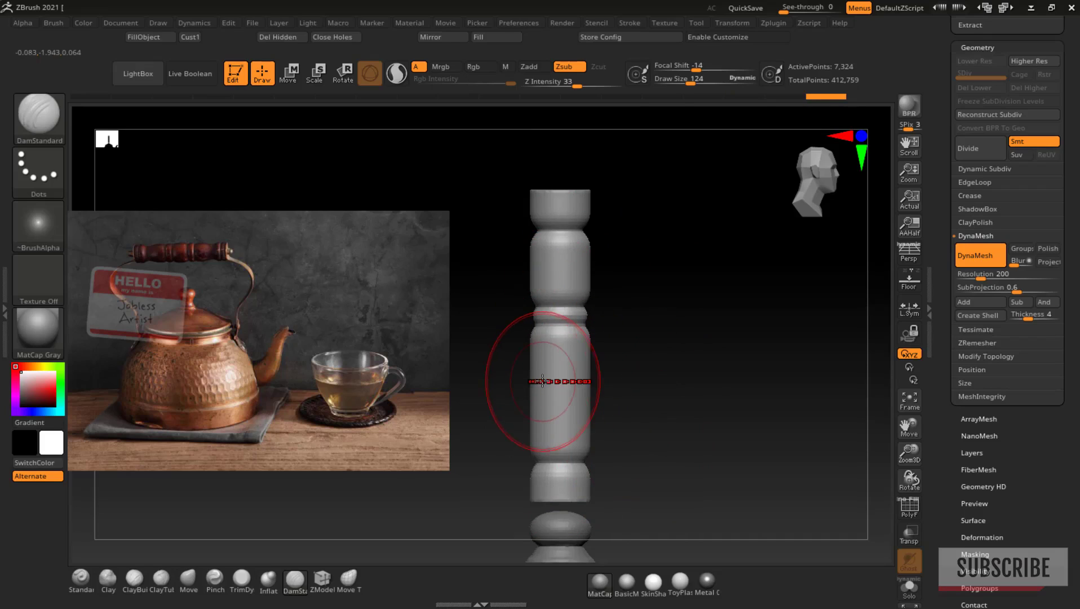
pyautogui.moveTo(535, 377)
pyautogui.mouseDown()
pyautogui.moveTo(586, 378)
pyautogui.moveTo(538, 392)
pyautogui.mouseUp()
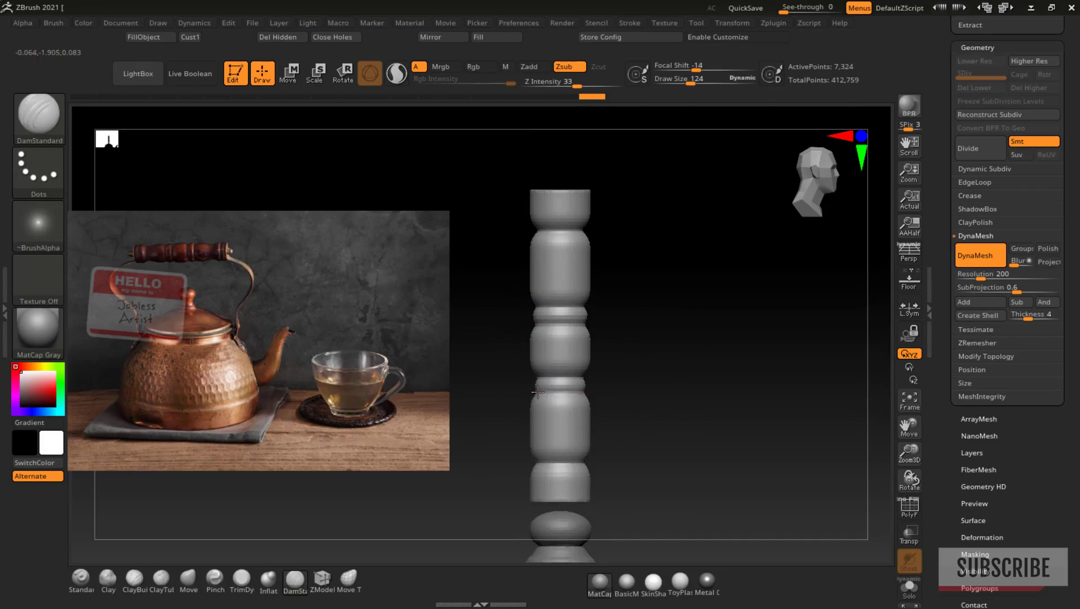
pyautogui.press('w')
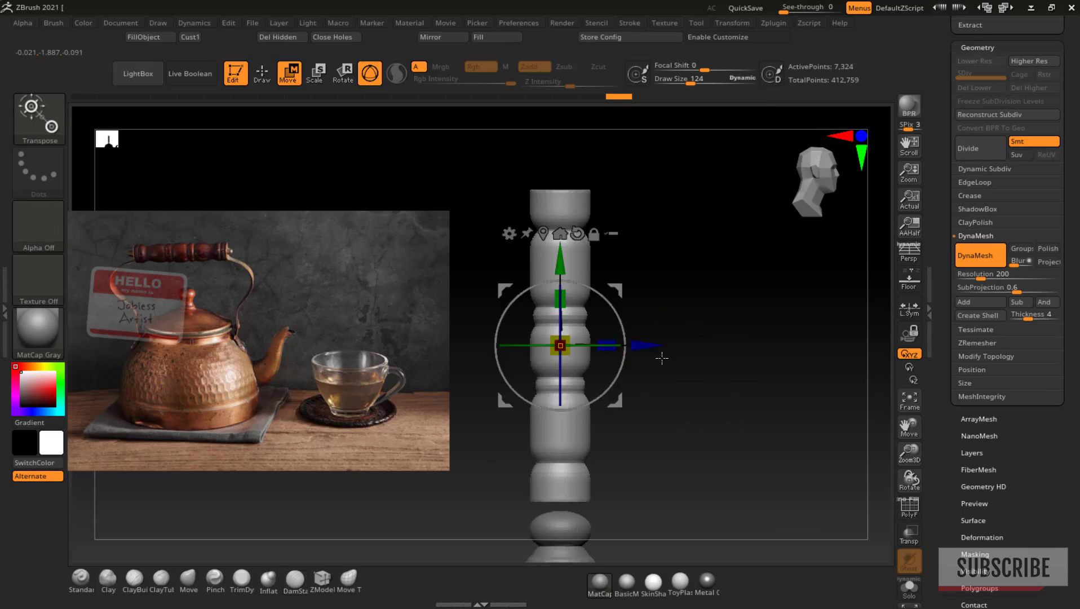
# Step: Rotate the grooved handle grip to lie horizontally above the lid's knob
pyautogui.moveTo(546, 283); pyautogui.dragTo(614, 397)
pyautogui.moveTo(908, 455); pyautogui.dragTo(909, 439)
pyautogui.moveTo(909, 431); pyautogui.dragTo(953, 439)
pyautogui.press('q')
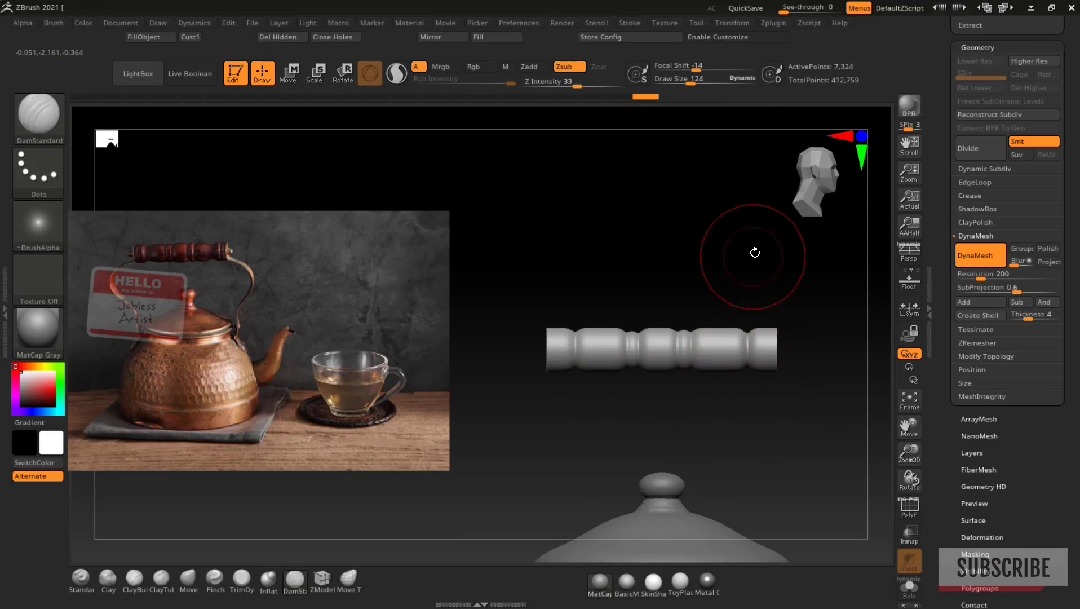
pyautogui.moveTo(754, 253); pyautogui.dragTo(755, 253)
pyautogui.moveTo(909, 459); pyautogui.dragTo(909, 449)
# Step: Scale the handle grip slightly shorter along its length
pyautogui.press('w')
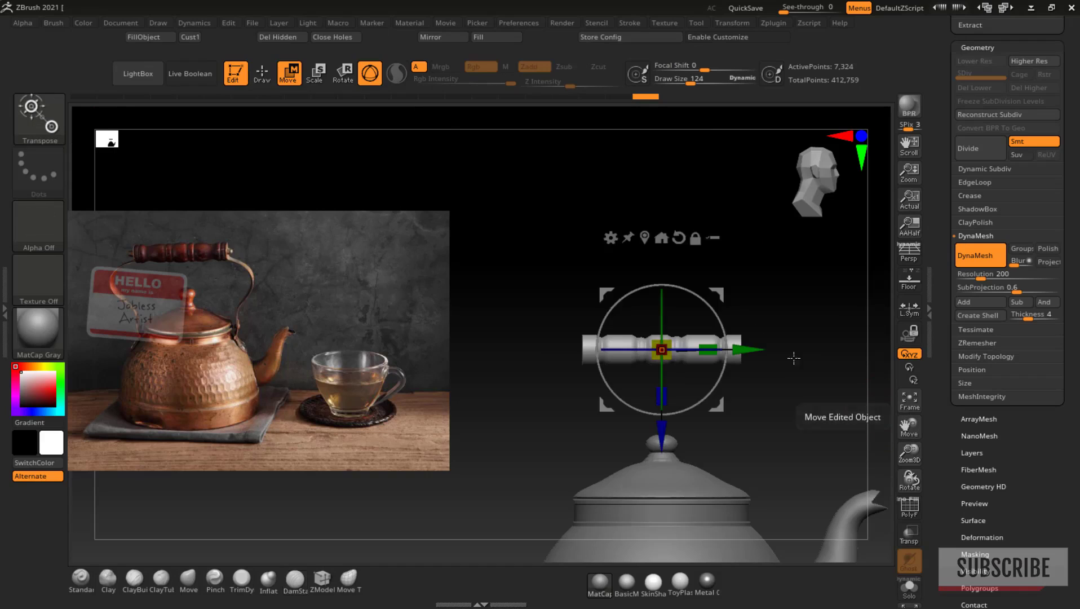
pyautogui.moveTo(726, 352); pyautogui.dragTo(715, 346)
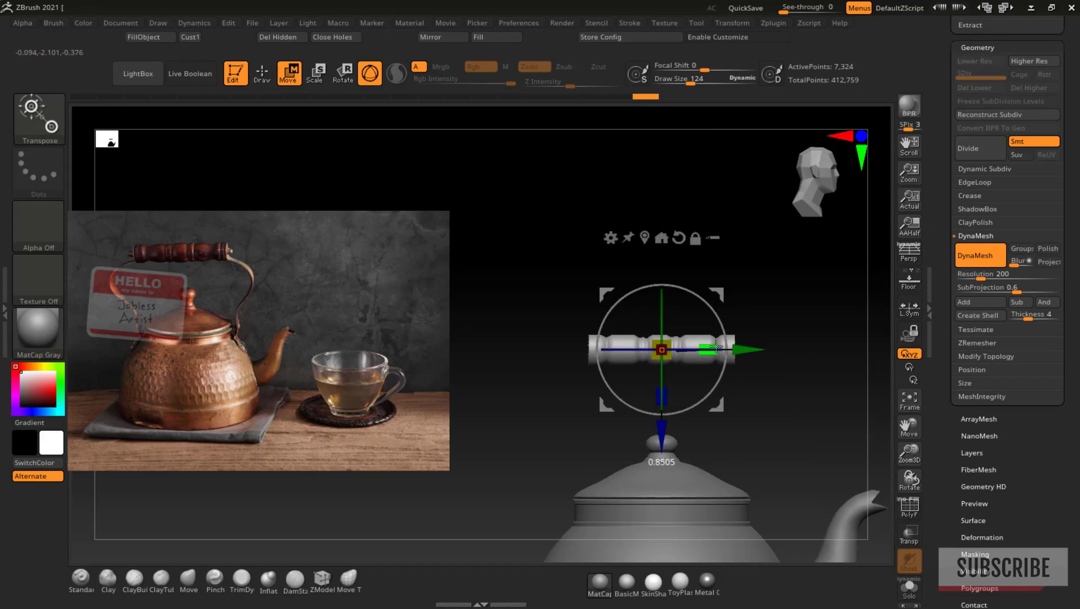
pyautogui.press('q')
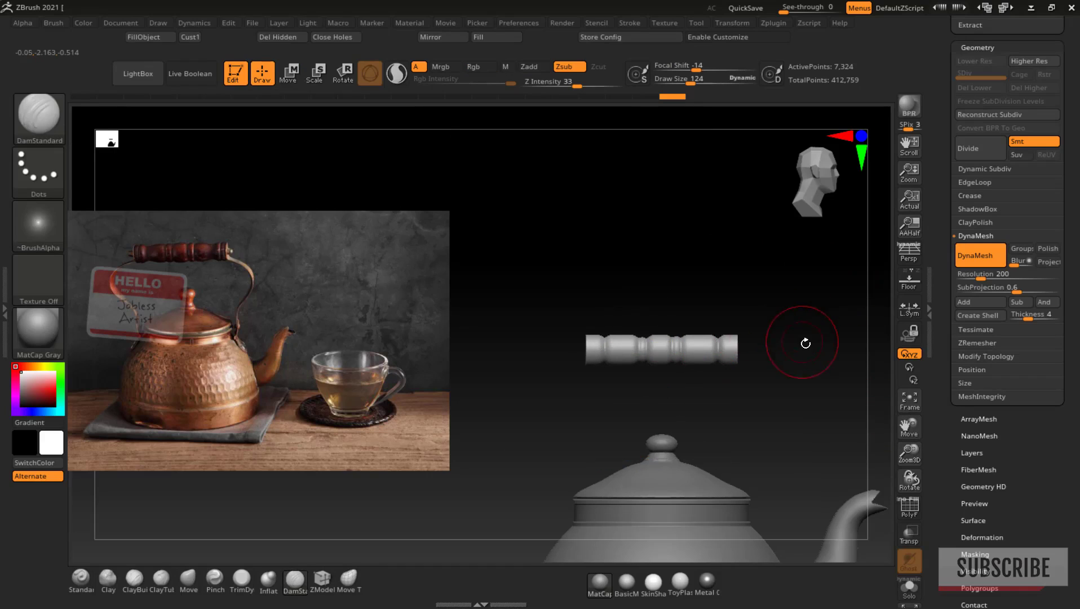
pyautogui.moveTo(805, 342); pyautogui.dragTo(807, 349)
pyautogui.moveTo(910, 455); pyautogui.dragTo(907, 434)
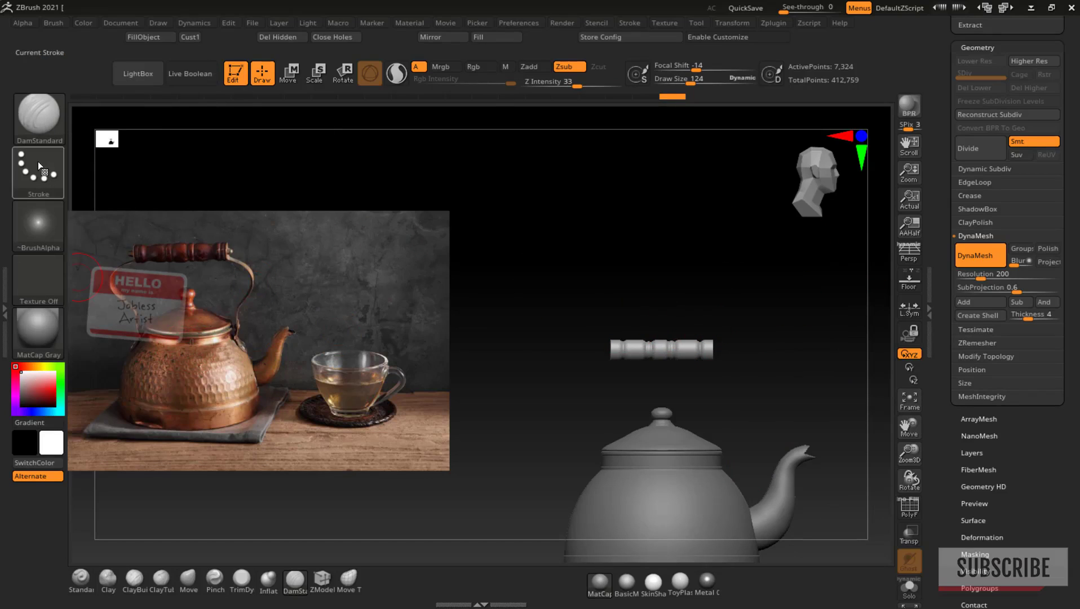
# Step: Make the spout the active subtool, choose the CurveStrapSnap brush and hide the reference image
pyautogui.click(41, 123)
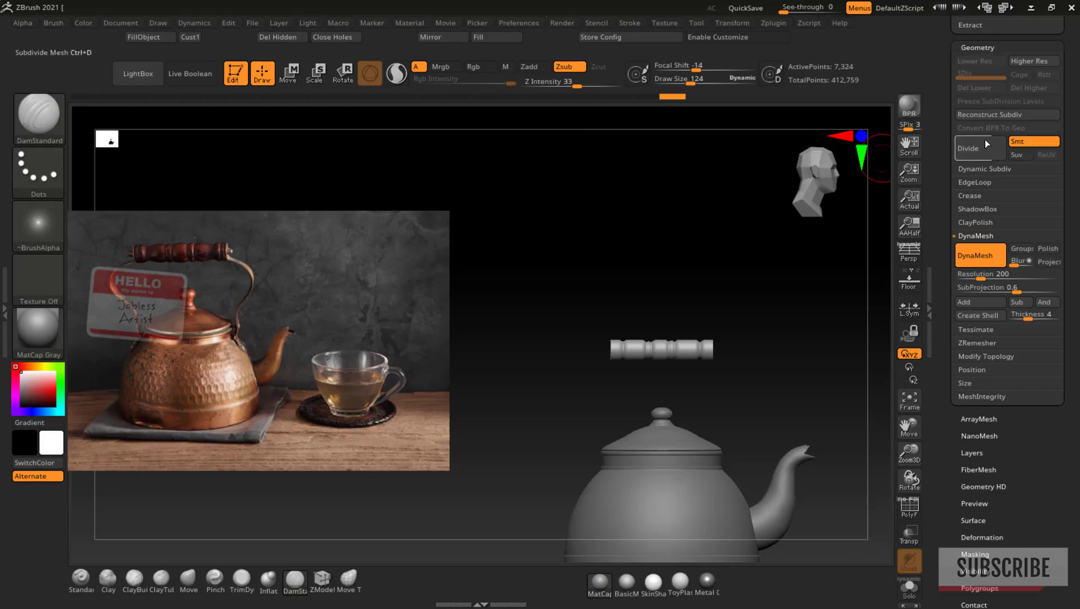
pyautogui.scroll(10, 1055, 216)
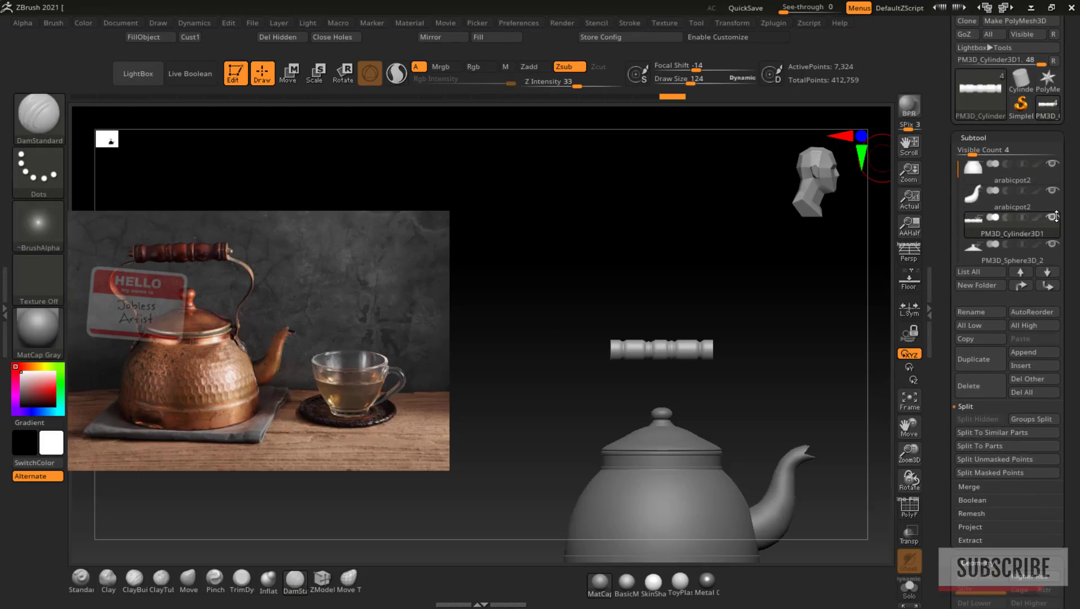
pyautogui.click(979, 176)
pyautogui.moveTo(727, 480); pyautogui.dragTo(729, 490, button='right')
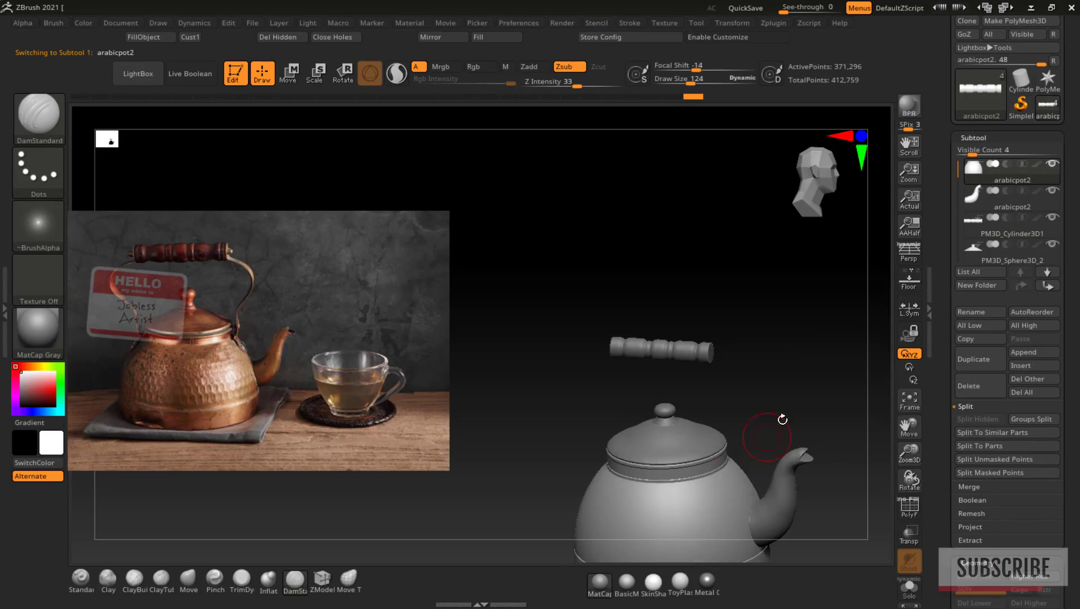
pyautogui.moveTo(782, 420); pyautogui.dragTo(788, 407)
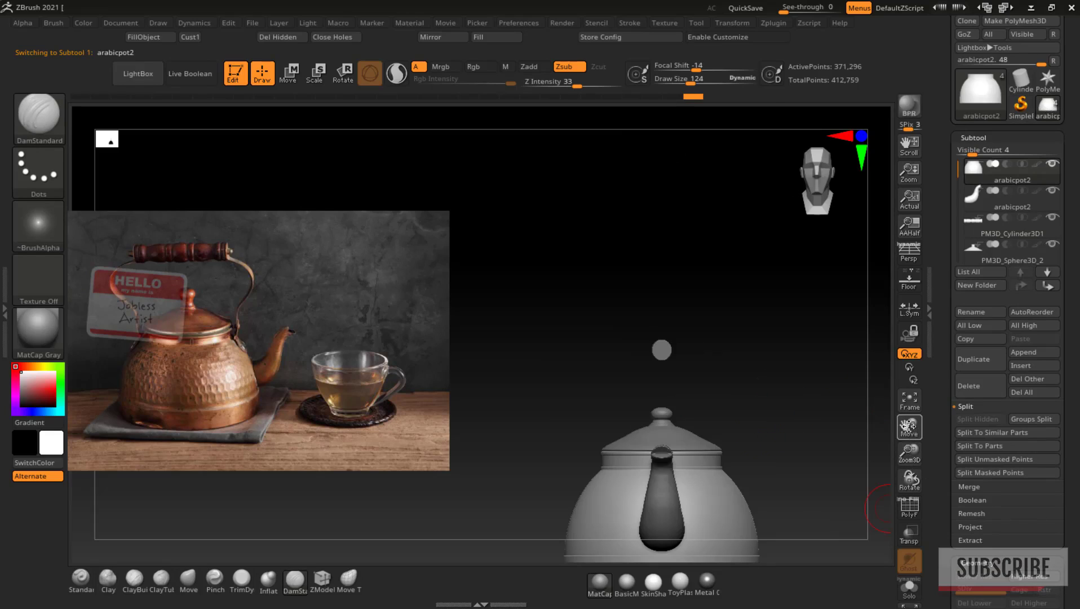
pyautogui.moveTo(909, 426); pyautogui.dragTo(880, 296)
pyautogui.moveTo(808, 340); pyautogui.dragTo(833, 383)
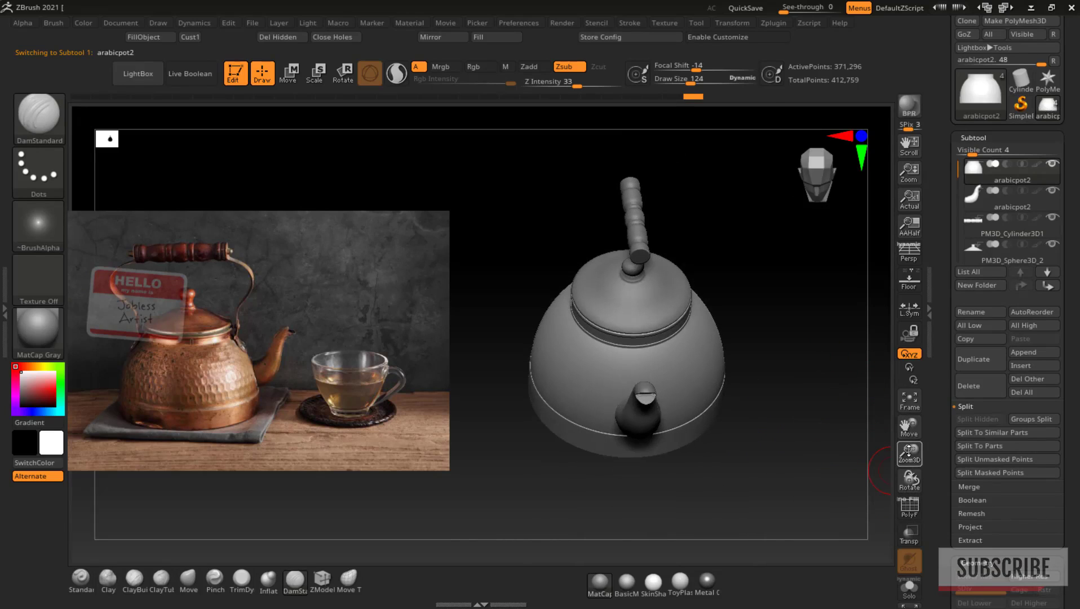
pyautogui.moveTo(909, 451); pyautogui.dragTo(910, 503)
pyautogui.keyDown('shift'); pyautogui.moveTo(811, 420); pyautogui.dragTo(827, 386); pyautogui.keyUp('shift')
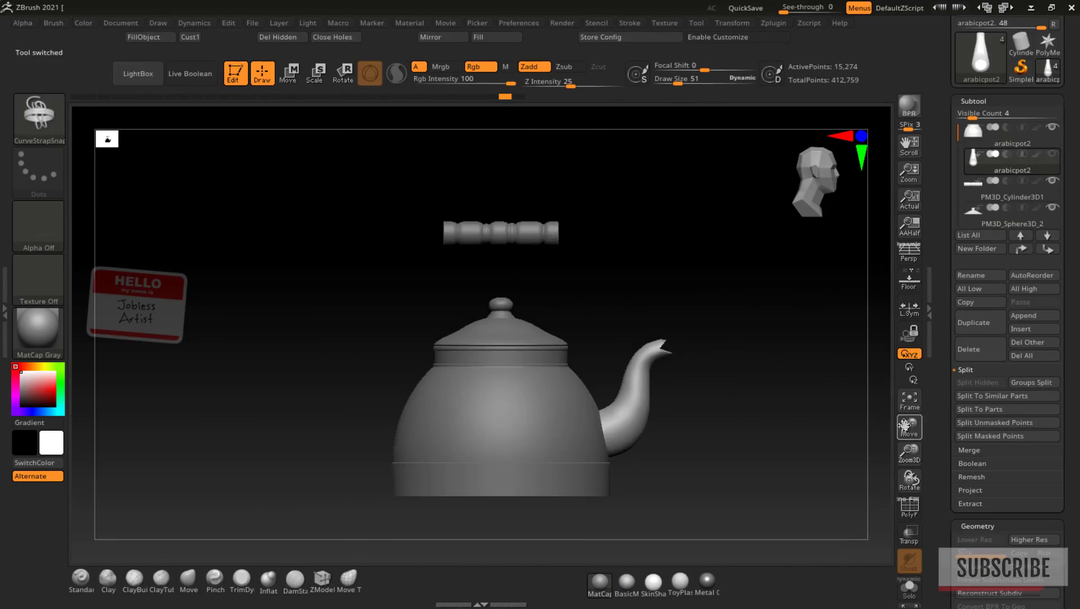
pyautogui.moveTo(859, 373); pyautogui.dragTo(908, 377)
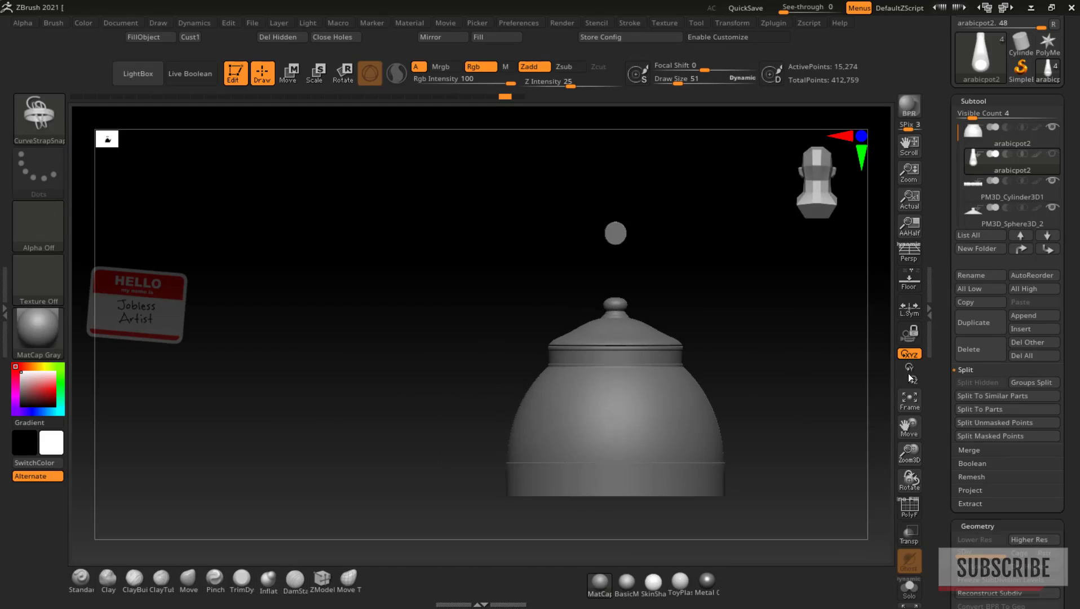
pyautogui.keyDown('shift'); pyautogui.moveTo(784, 387); pyautogui.dragTo(874, 316); pyautogui.keyUp('shift')
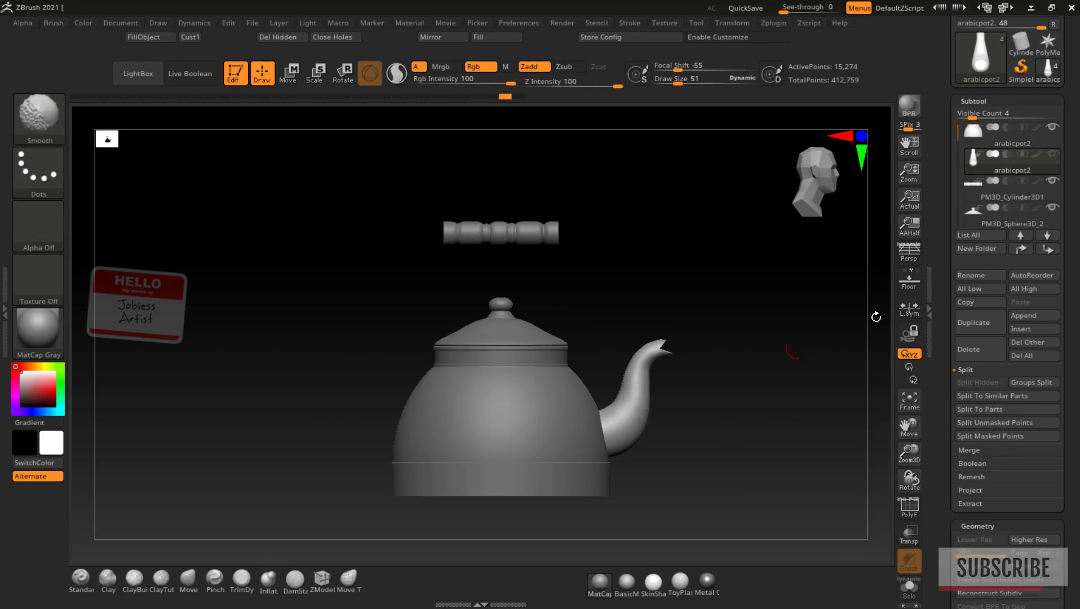
# Step: Insert a Plane3D subtool after the spout and hide the spout
pyautogui.click(1021, 328)
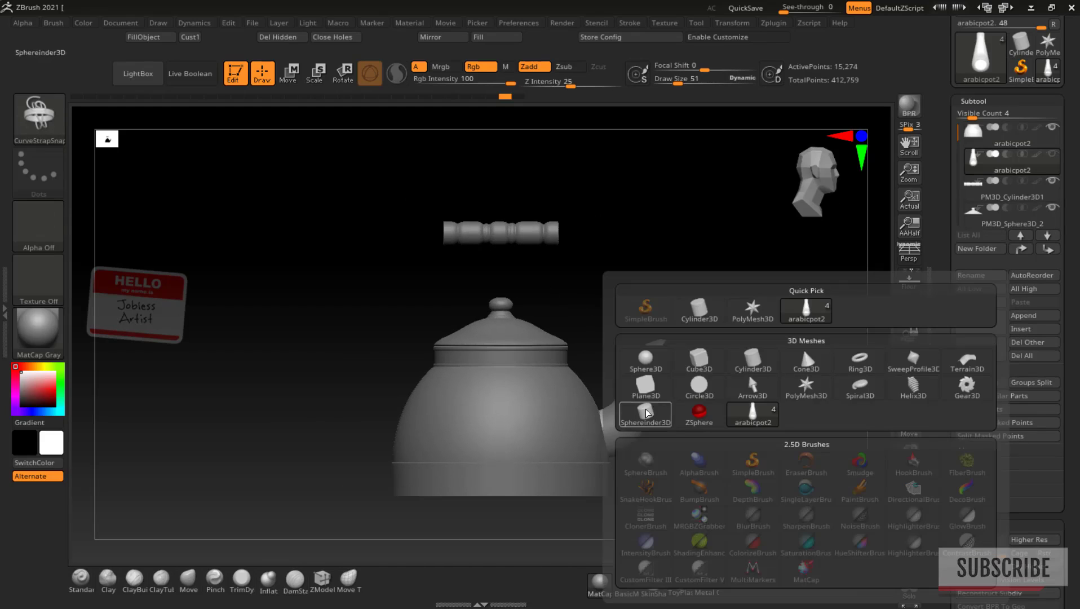
pyautogui.click(645, 384)
pyautogui.click(1053, 156)
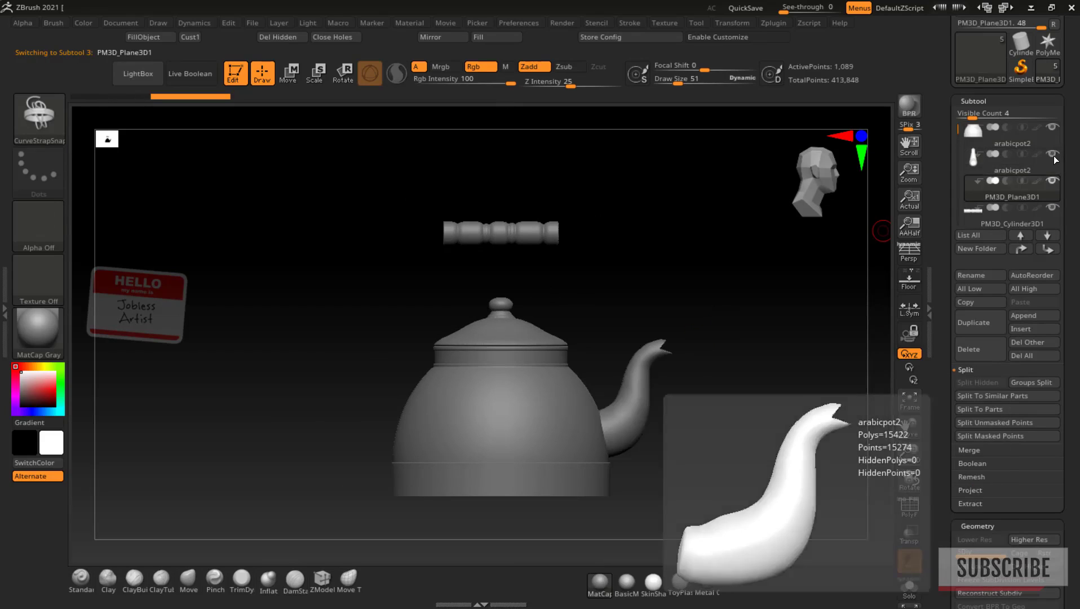
pyautogui.click(1053, 156)
pyautogui.click(1052, 182)
pyautogui.moveTo(792, 361)
pyautogui.mouseDown()
pyautogui.moveTo(727, 369)
pyautogui.moveTo(790, 359)
pyautogui.mouseUp()
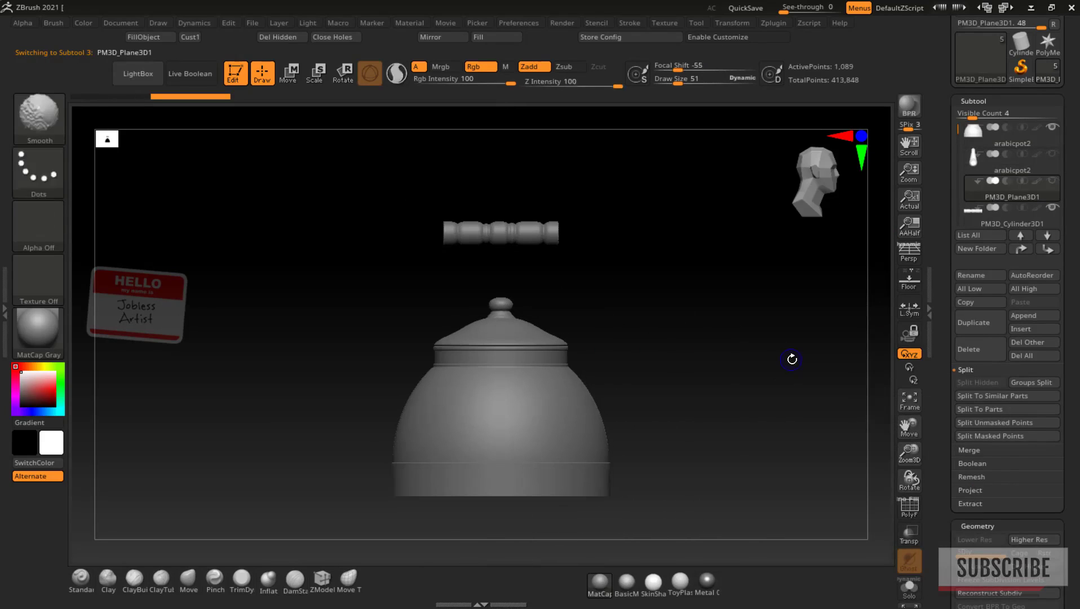
pyautogui.moveTo(868, 344); pyautogui.dragTo(795, 352)
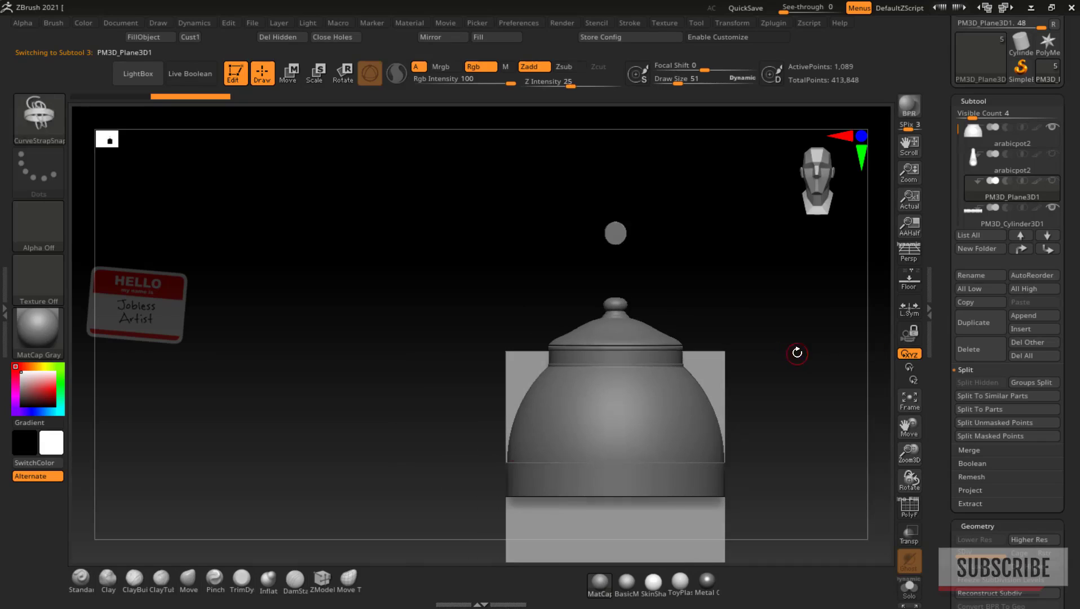
# Step: Raise the plane to the grip's height and shift it forward on the spout side until it stands in front of the teapot
pyautogui.press('w')
pyautogui.moveTo(612, 378); pyautogui.dragTo(598, 248)
pyautogui.moveTo(409, 354); pyautogui.dragTo(490, 353)
pyautogui.moveTo(700, 329)
pyautogui.mouseDown()
pyautogui.moveTo(773, 321)
pyautogui.moveTo(762, 316)
pyautogui.mouseUp()
pyautogui.press('q')
pyautogui.keyDown('shift'); pyautogui.moveTo(811, 272); pyautogui.dragTo(752, 279); pyautogui.keyUp('shift')
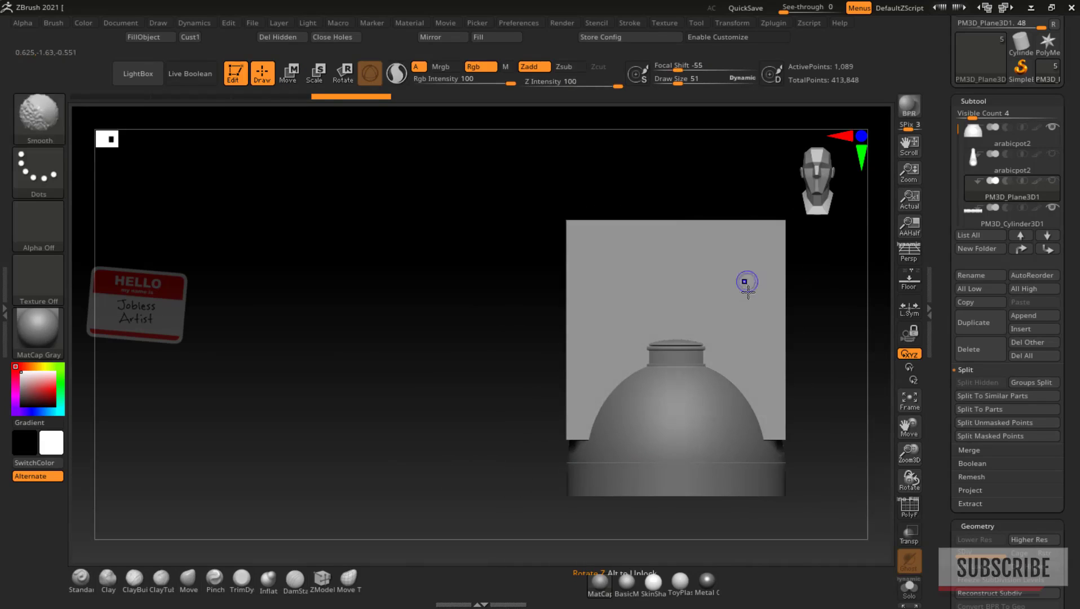
pyautogui.keyDown('shift'); pyautogui.moveTo(832, 289); pyautogui.dragTo(900, 306); pyautogui.keyUp('shift')
pyautogui.press('w')
pyautogui.moveTo(758, 329); pyautogui.dragTo(807, 326)
pyautogui.press('q')
pyautogui.keyDown('shift'); pyautogui.moveTo(846, 279); pyautogui.dragTo(758, 268); pyautogui.keyUp('shift')
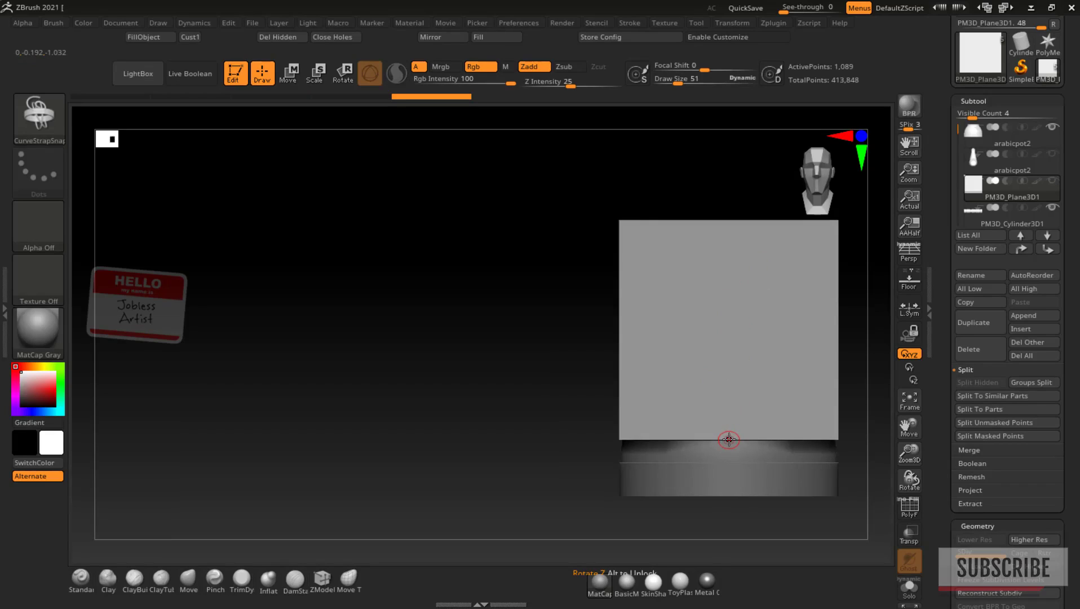
pyautogui.moveTo(720, 309); pyautogui.dragTo(719, 273)
pyautogui.hotkey('ctrl', 'z')
pyautogui.moveTo(728, 438)
pyautogui.keyDown('shift'); pyautogui.mouseDown()
pyautogui.moveTo(722, 290)
pyautogui.moveTo(729, 420)
pyautogui.mouseUp(); pyautogui.keyUp('shift')
pyautogui.hotkey('ctrl', 'z')
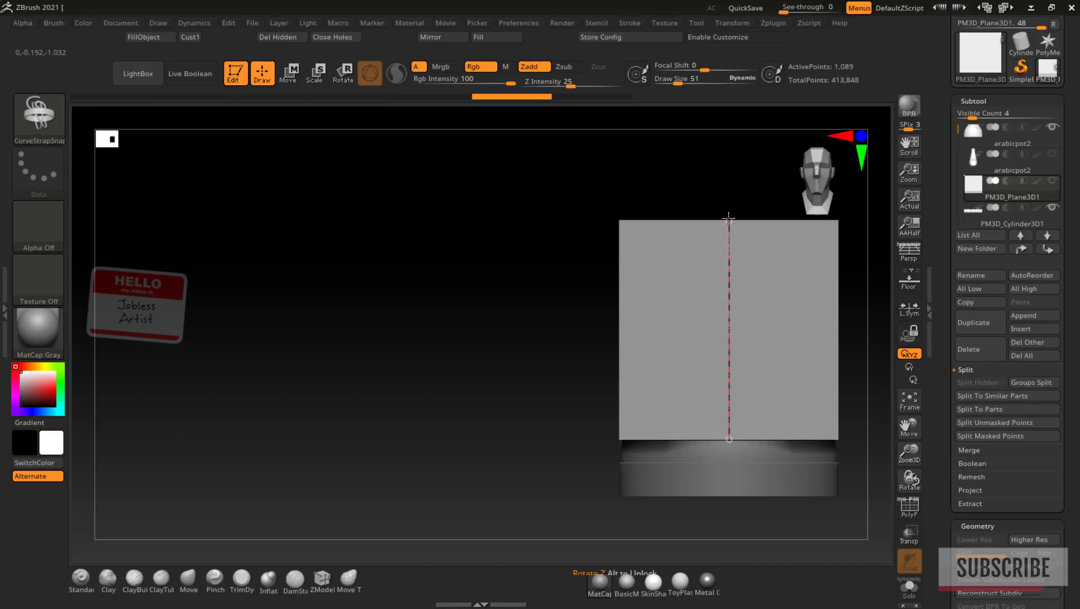
# Step: Draw a straight vertical CurveStrapSnap strap along the middle of the plane, between its lower and upper edges
pyautogui.moveTo(729, 218); pyautogui.dragTo(729, 216)
pyautogui.moveTo(731, 174); pyautogui.dragTo(788, 179)
pyautogui.moveTo(795, 297); pyautogui.dragTo(761, 307)
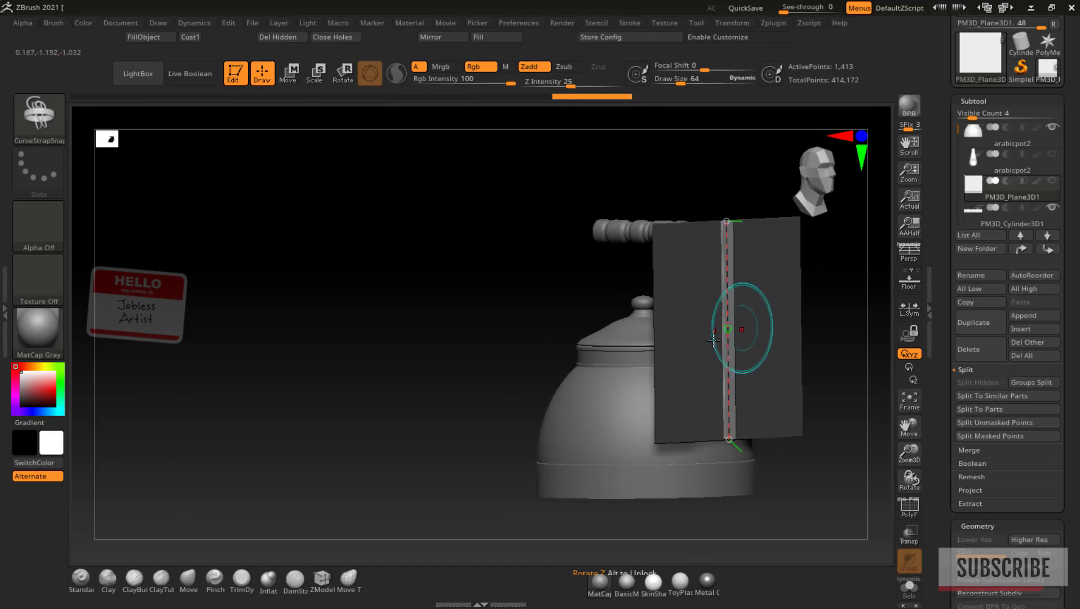
pyautogui.hotkey('ctrl', 'z')
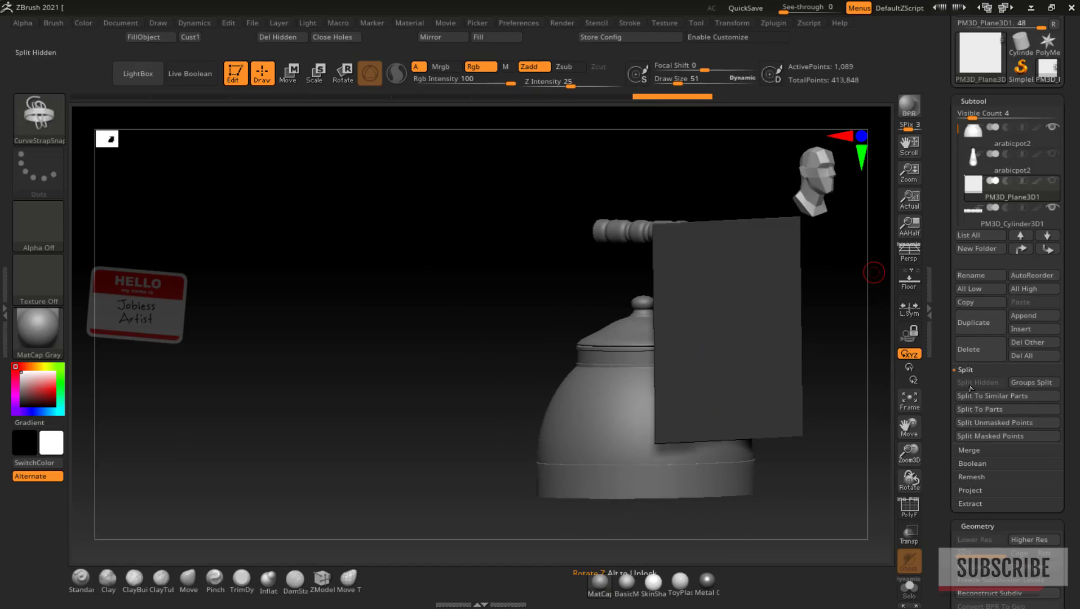
pyautogui.hotkey('ctrl', 'shift', 'z')
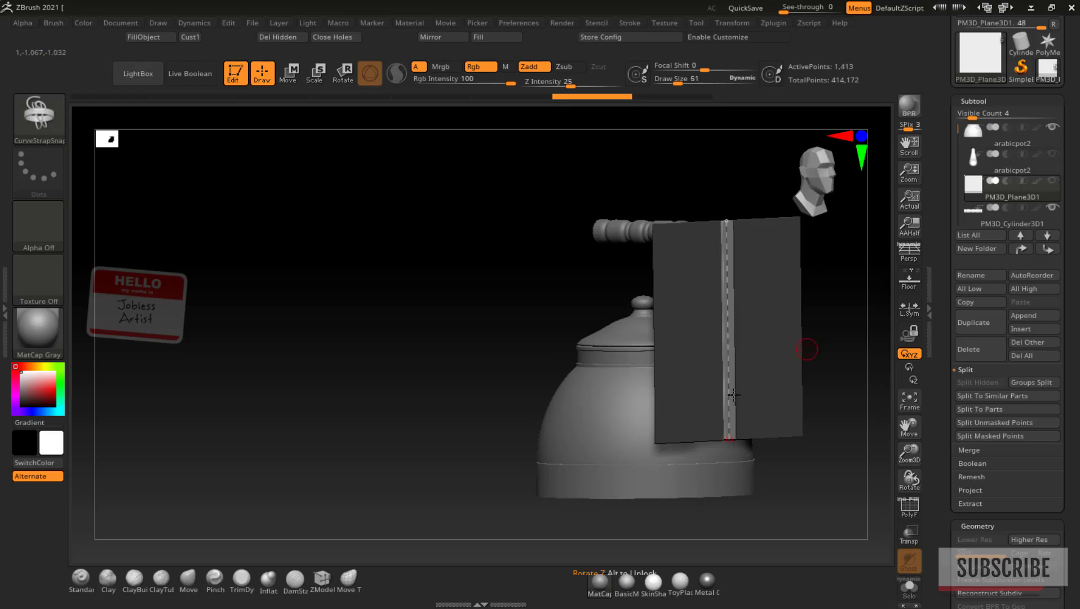
# Step: Isolate the strap by hiding the plane and split the hidden plane into a separate subtool
pyautogui.keyDown('ctrl'); pyautogui.keyDown('shift'); pyautogui.click(693, 408); pyautogui.keyUp('shift'); pyautogui.keyUp('ctrl')
pyautogui.keyDown('ctrl'); pyautogui.keyDown('shift'); pyautogui.click(690, 408); pyautogui.keyUp('shift'); pyautogui.keyUp('ctrl')
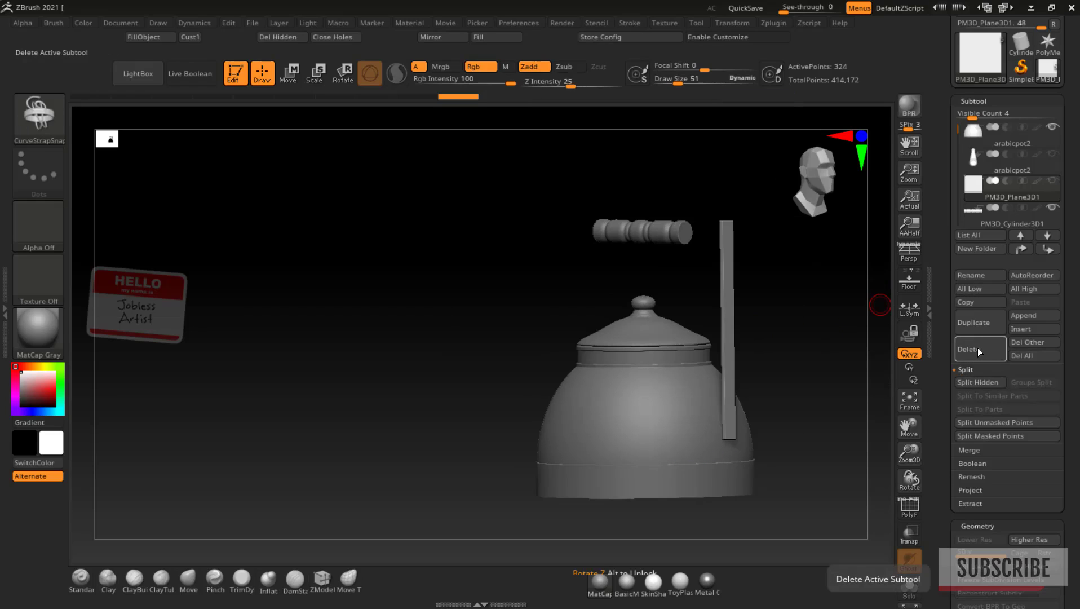
pyautogui.moveTo(975, 197)
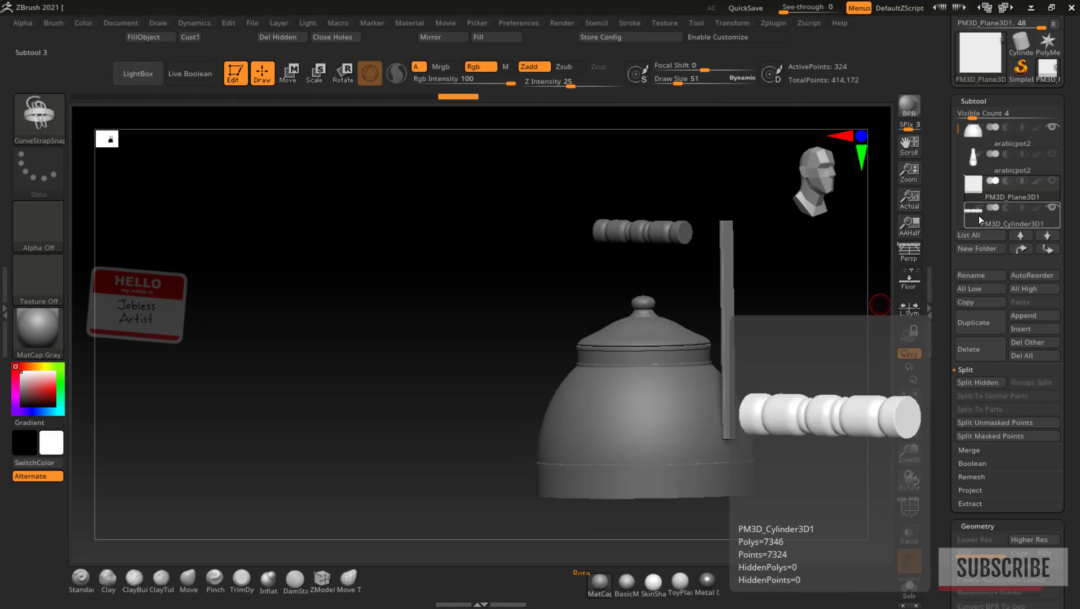
pyautogui.click(976, 382)
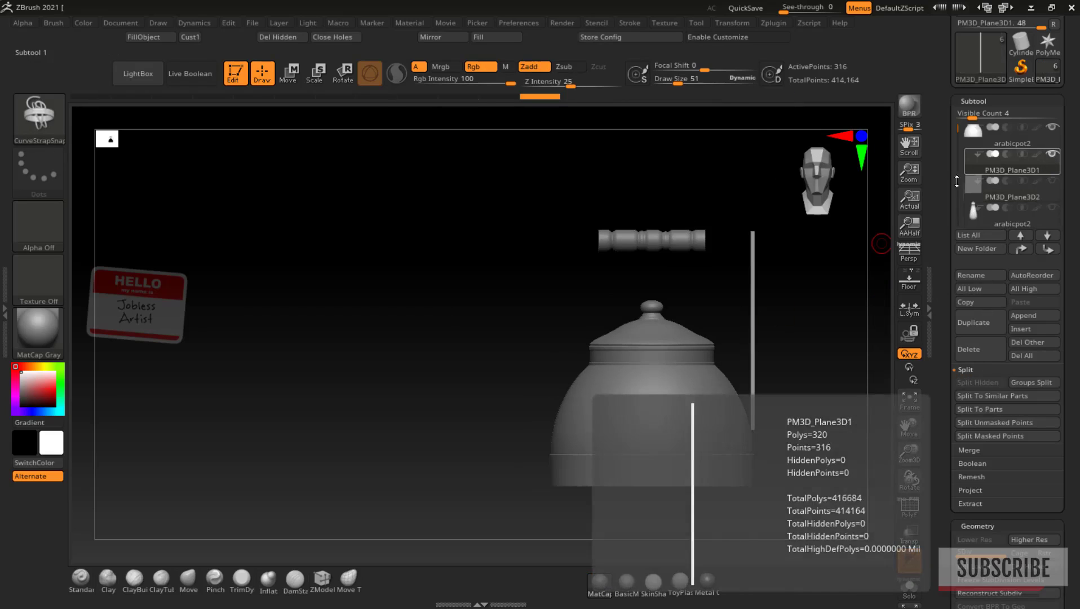
# Step: Mirror the strap across the X axis, merged into one subtool
pyautogui.press('w')
pyautogui.click(809, 23)
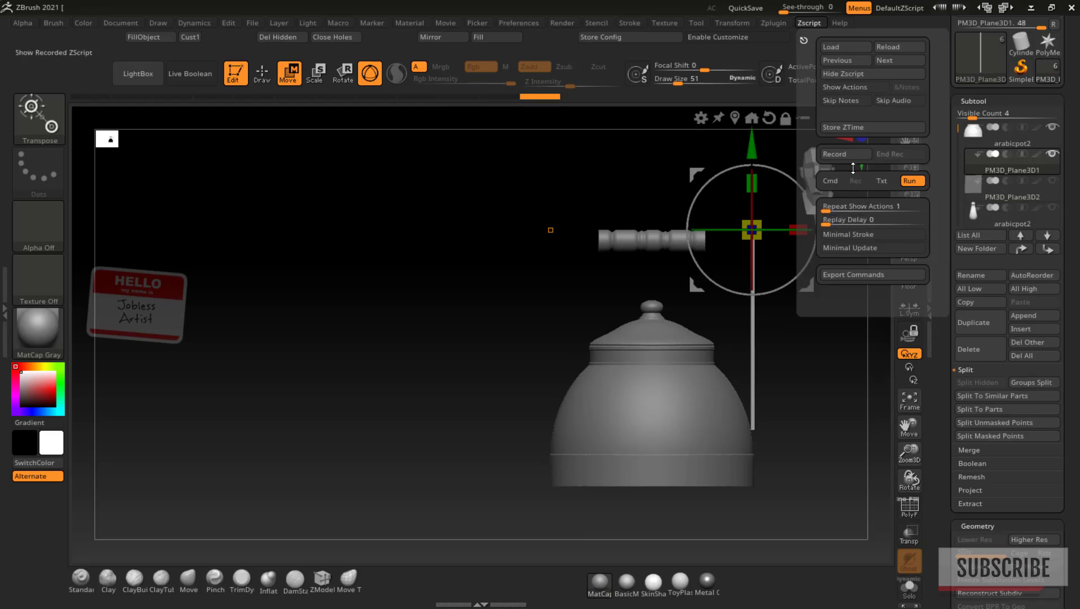
pyautogui.click(773, 23)
pyautogui.click(856, 323)
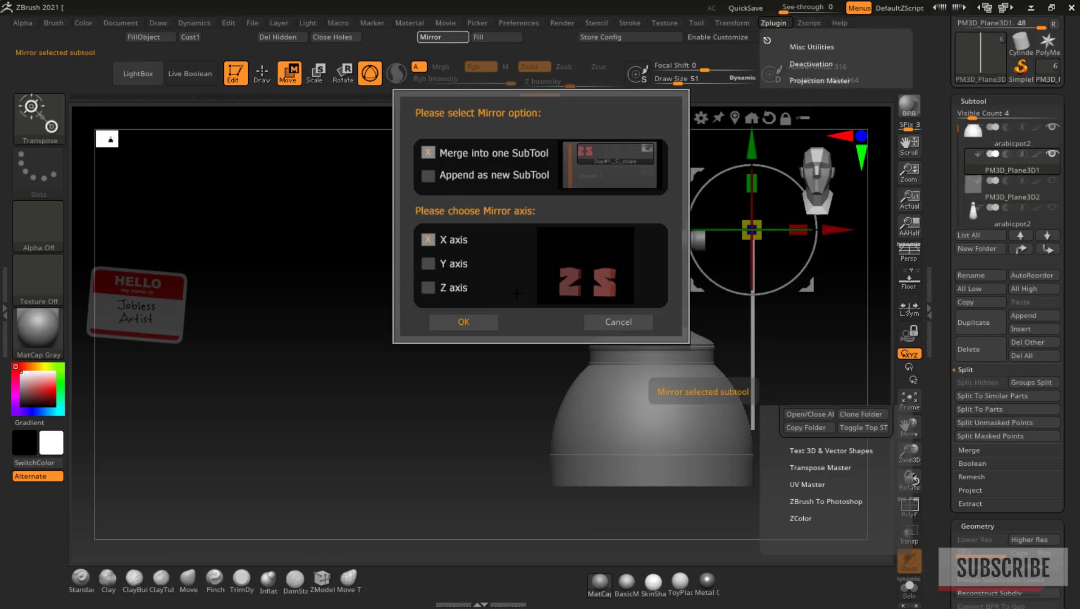
pyautogui.click(463, 321)
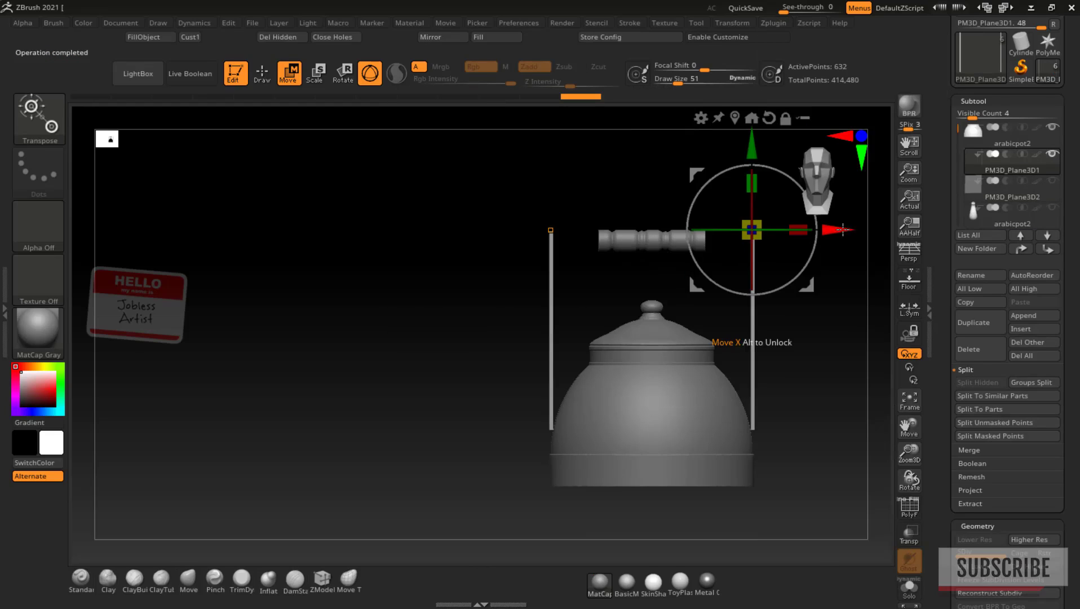
# Step: Move the mirrored pair of straps symmetrically inward toward the ends of the handle grip
pyautogui.moveTo(833, 230)
pyautogui.mouseDown()
pyautogui.moveTo(800, 241)
pyautogui.moveTo(831, 248)
pyautogui.mouseUp()
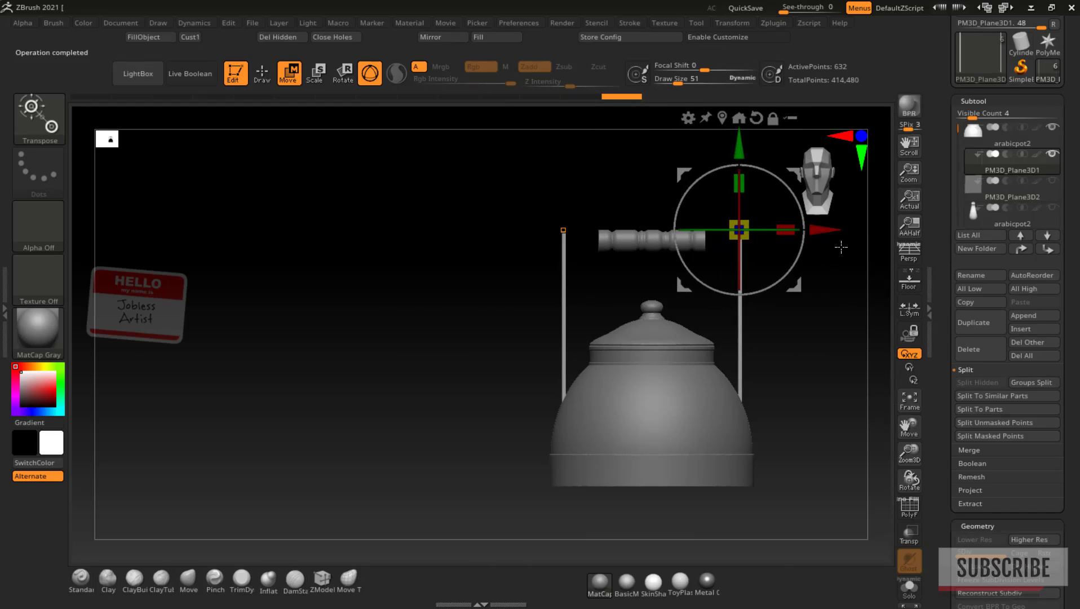
pyautogui.moveTo(772, 174); pyautogui.dragTo(761, 169)
pyautogui.hotkey('ctrl', 'z')
pyautogui.moveTo(822, 243)
pyautogui.mouseDown()
pyautogui.moveTo(793, 241)
pyautogui.moveTo(823, 245)
pyautogui.moveTo(816, 248)
pyautogui.mouseUp()
# Step: Show the teapot reference image again and place it beside the model
pyautogui.hotkey('shift', 'z')
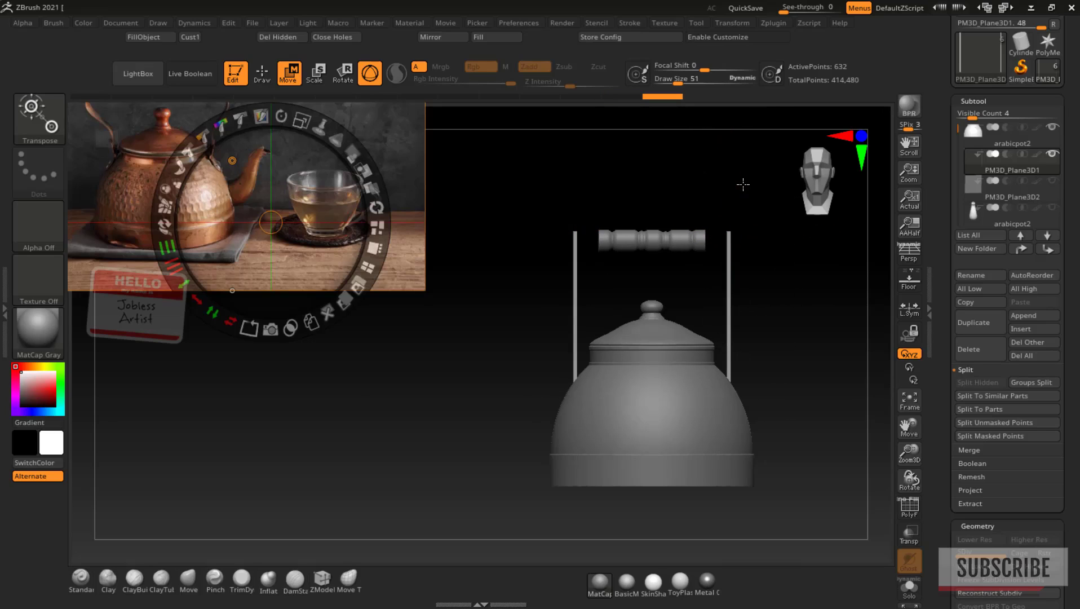
pyautogui.moveTo(227, 211); pyautogui.dragTo(243, 309)
pyautogui.press('z')
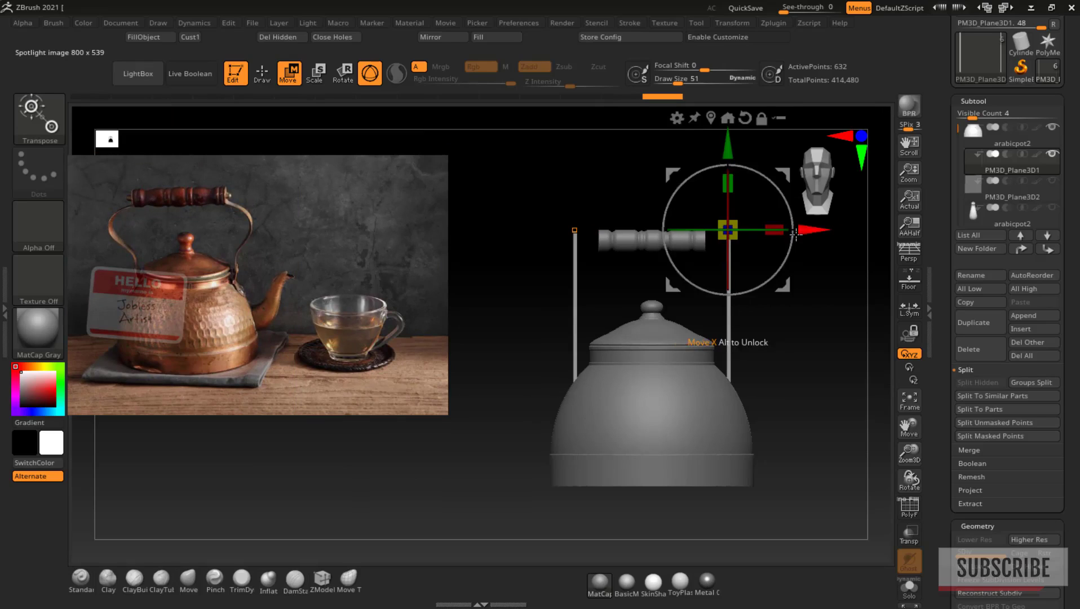
# Step: Move the two straps further inward until they meet the ends of the handle grip
pyautogui.press('q')
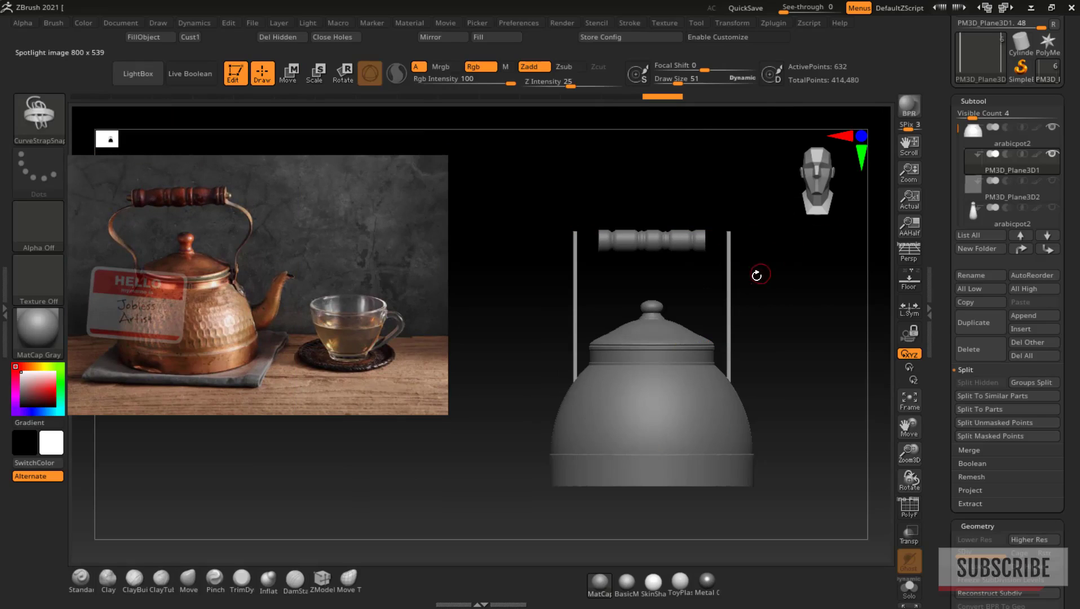
pyautogui.press('w')
pyautogui.moveTo(818, 231); pyautogui.dragTo(794, 231)
pyautogui.press('q')
pyautogui.press('ctrl')
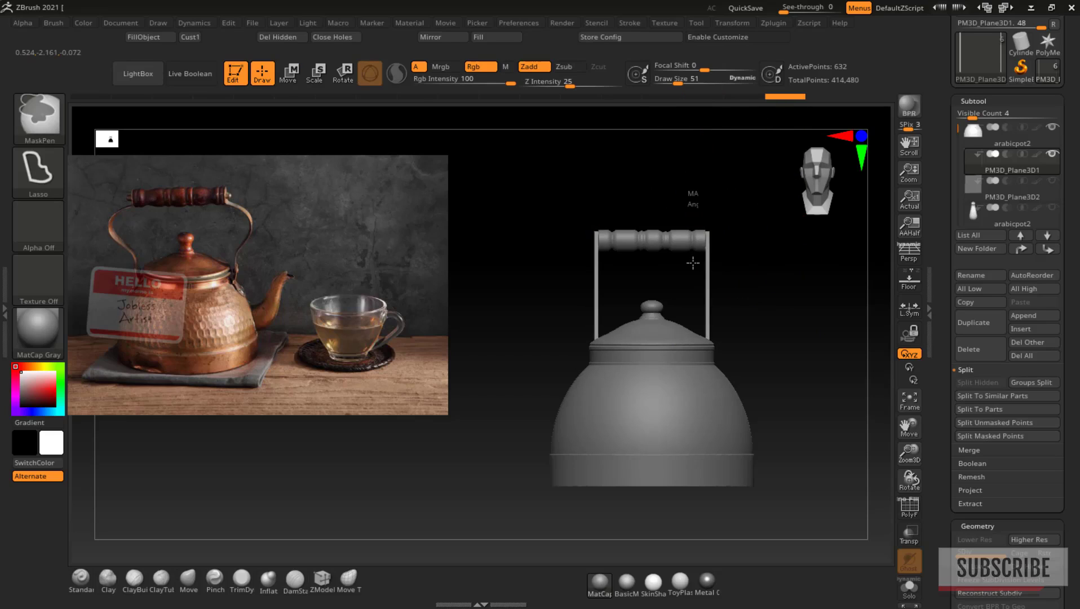
pyautogui.keyDown('ctrl'); pyautogui.moveTo(837, 252); pyautogui.dragTo(851, 249); pyautogui.keyUp('ctrl')
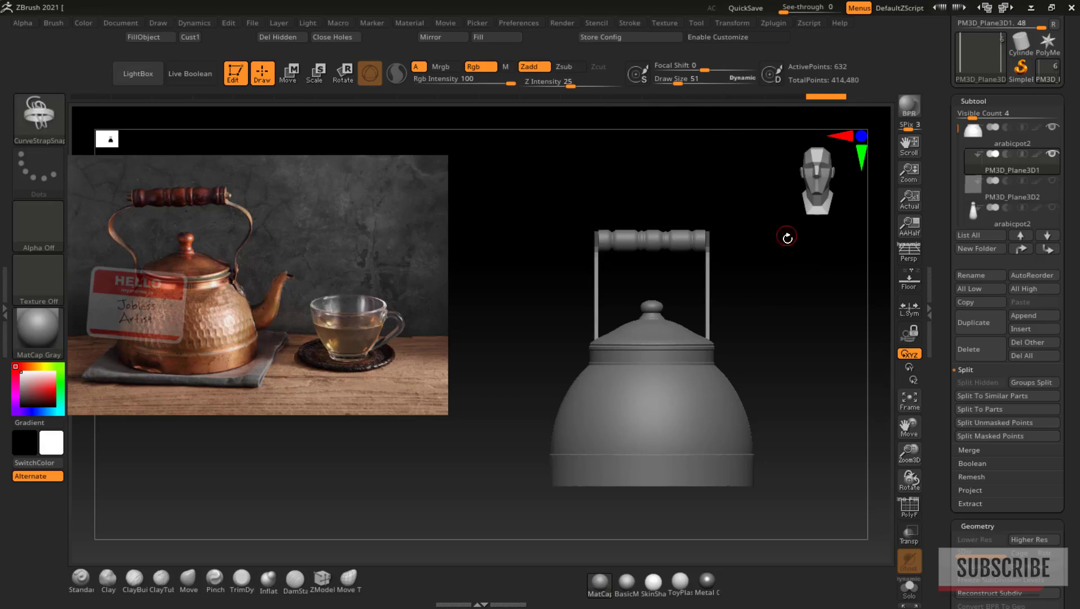
# Step: Try to bow the two straps outward with the Move brush at draw size 472
pyautogui.moveTo(709, 241); pyautogui.dragTo(709, 245, button='right')
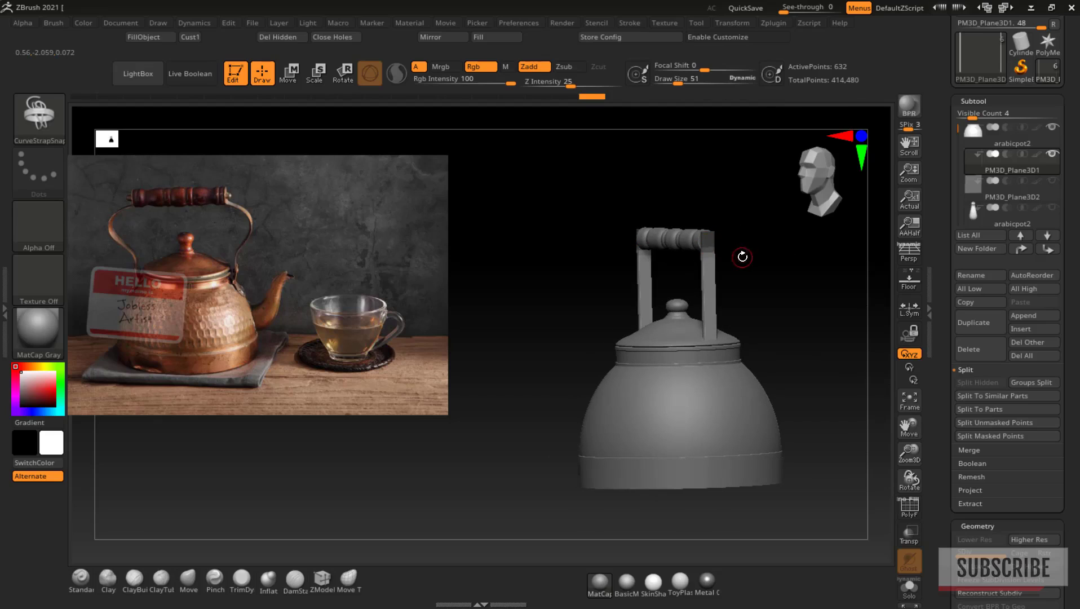
pyautogui.press('ctrl')
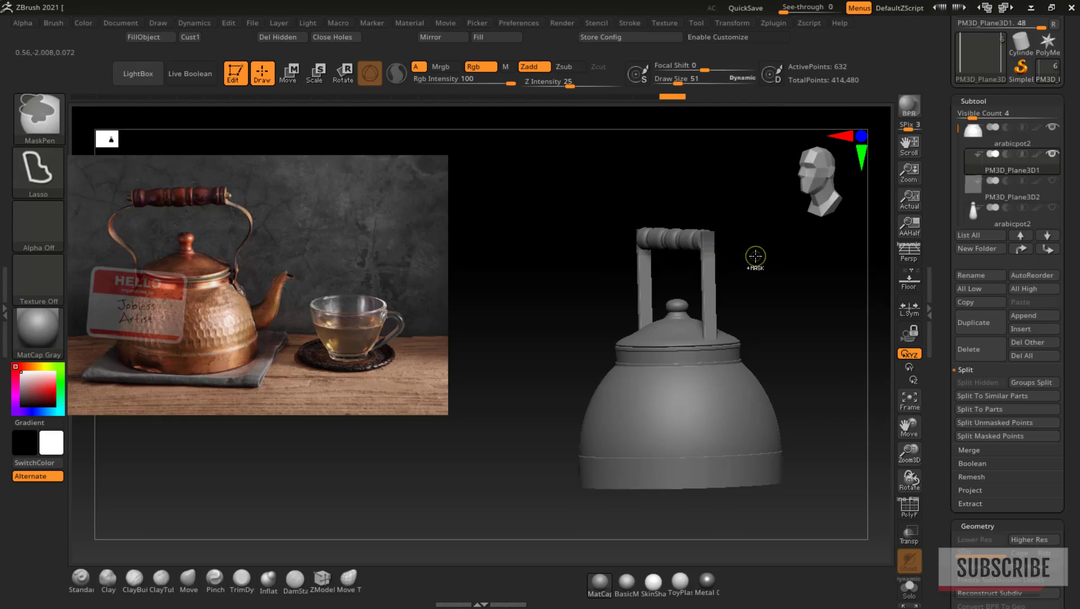
pyautogui.moveTo(779, 250); pyautogui.dragTo(806, 234, button='right')
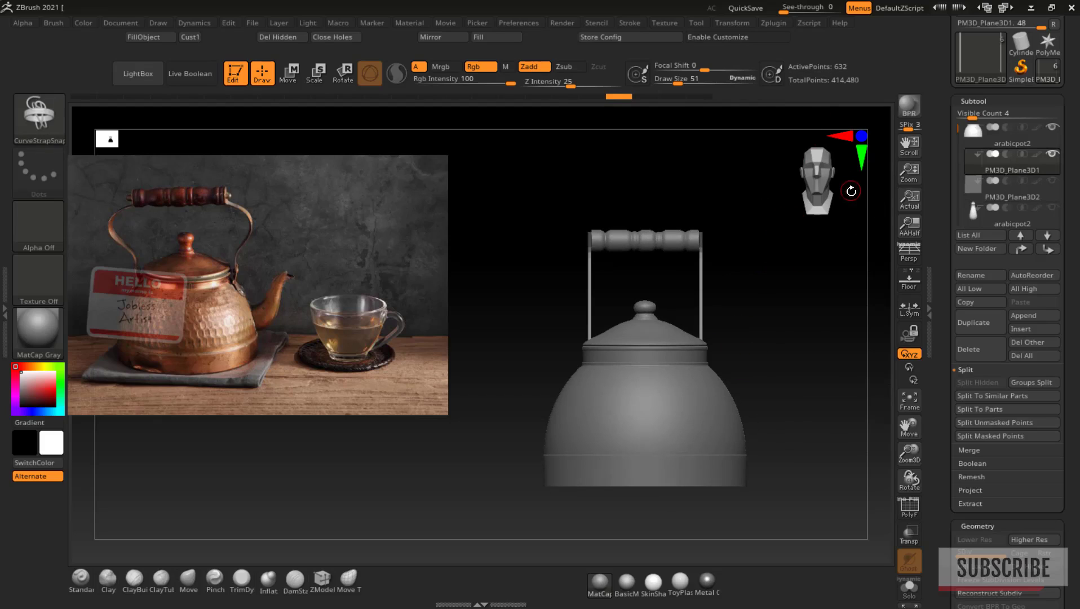
pyautogui.press('b')
pyautogui.press('m')
pyautogui.press('v')
pyautogui.moveTo(723, 80); pyautogui.dragTo(722, 80)
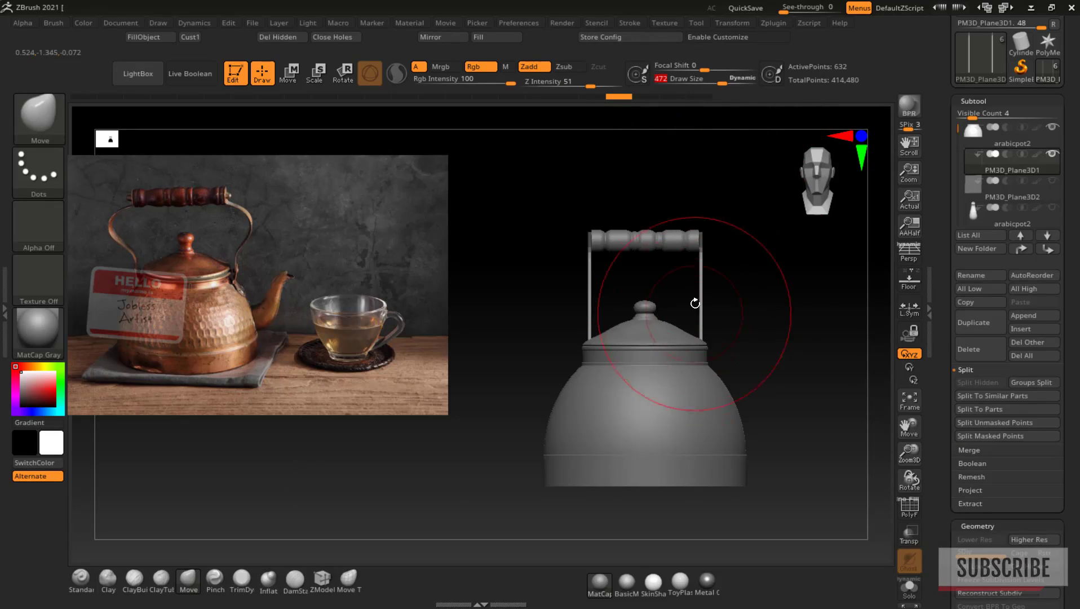
pyautogui.moveTo(651, 270); pyautogui.dragTo(753, 291)
pyautogui.hotkey('ctrl', 'z')
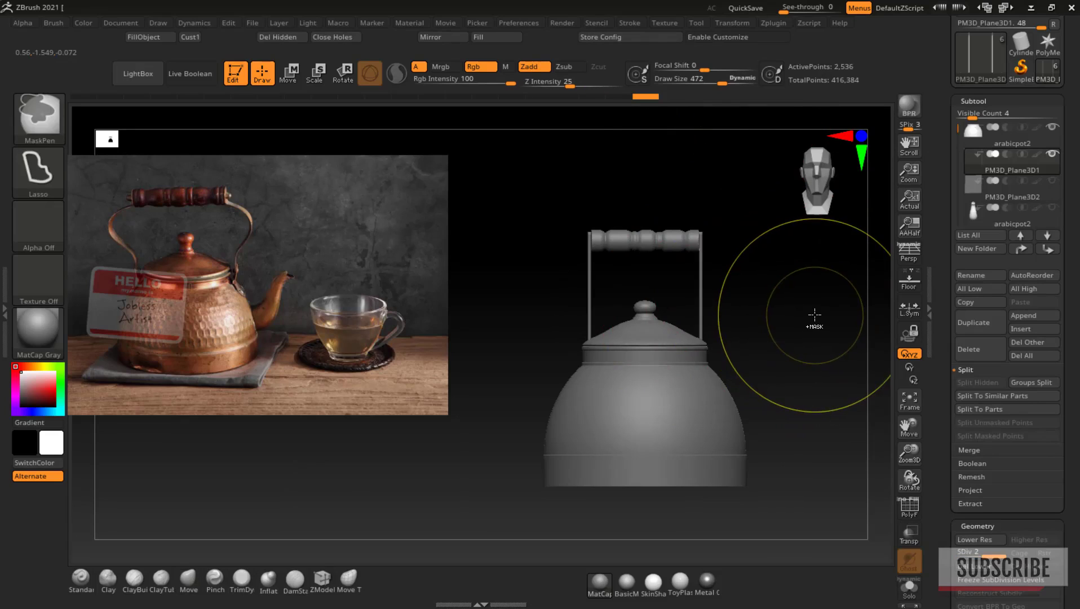
# Step: Subdivide the straps to level 3 and try to bow them outward with the Move brush again
pyautogui.moveTo(698, 313)
pyautogui.mouseDown()
pyautogui.moveTo(715, 284)
pyautogui.moveTo(748, 283)
pyautogui.mouseUp()
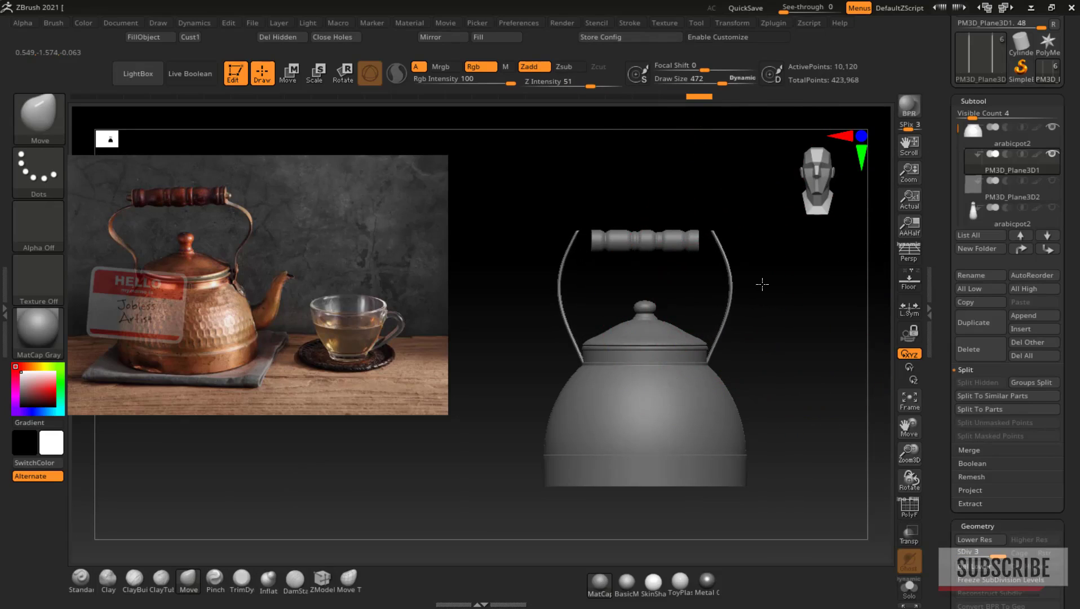
pyautogui.hotkey('ctrl', 'z')
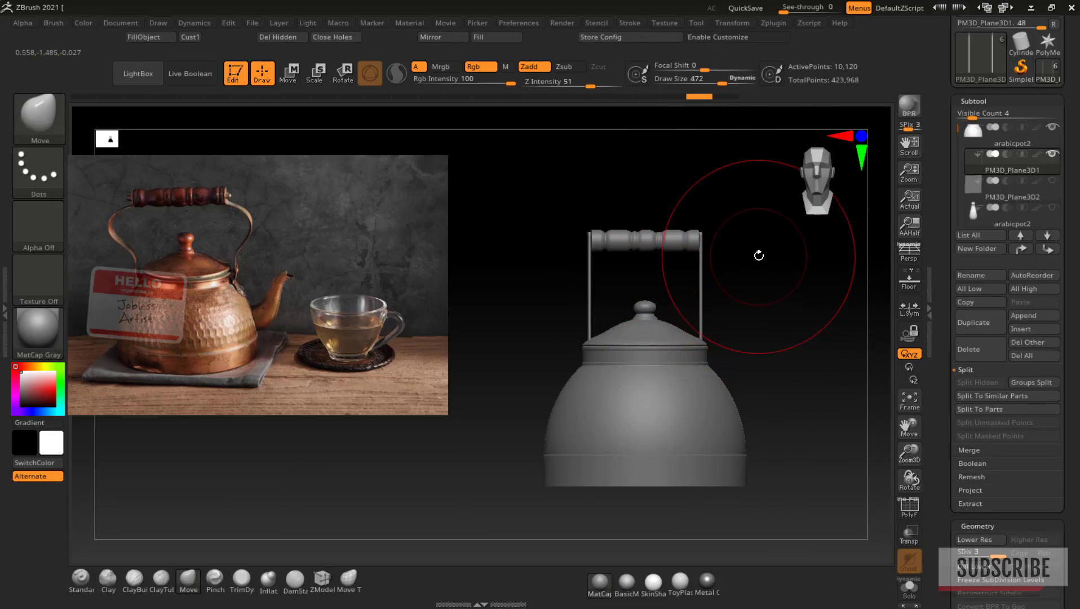
pyautogui.press('w')
pyautogui.moveTo(700, 169)
pyautogui.mouseDown()
pyautogui.moveTo(721, 174)
pyautogui.moveTo(702, 169)
pyautogui.moveTo(732, 196)
pyautogui.moveTo(675, 194)
pyautogui.mouseUp()
pyautogui.hotkey('ctrl', 'z')
pyautogui.hotkey('ctrl', 'z')
pyautogui.press('q')
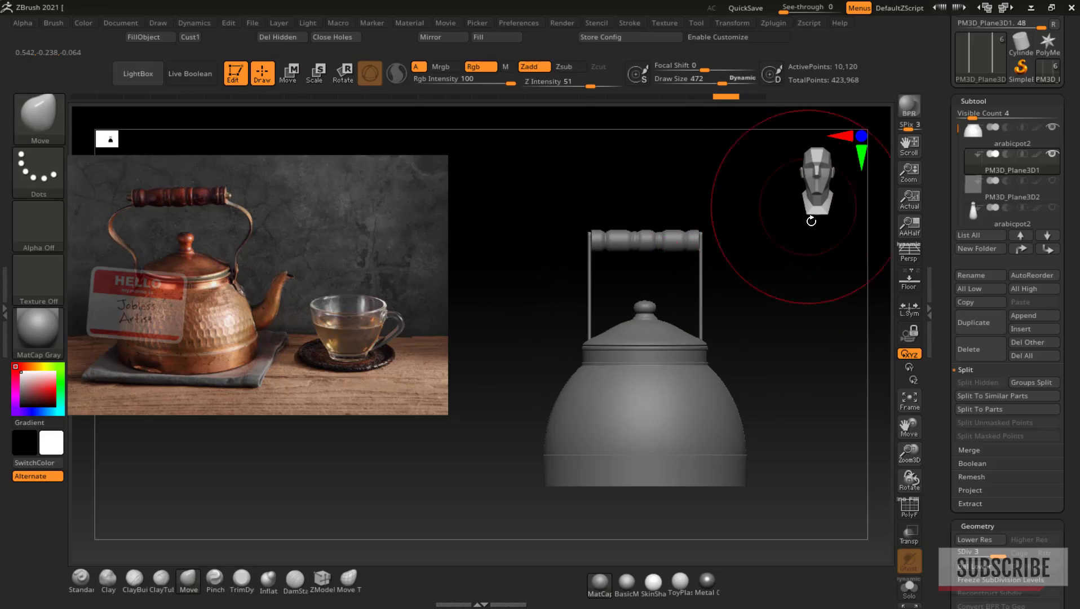
pyautogui.moveTo(811, 221); pyautogui.dragTo(704, 239)
pyautogui.press('w')
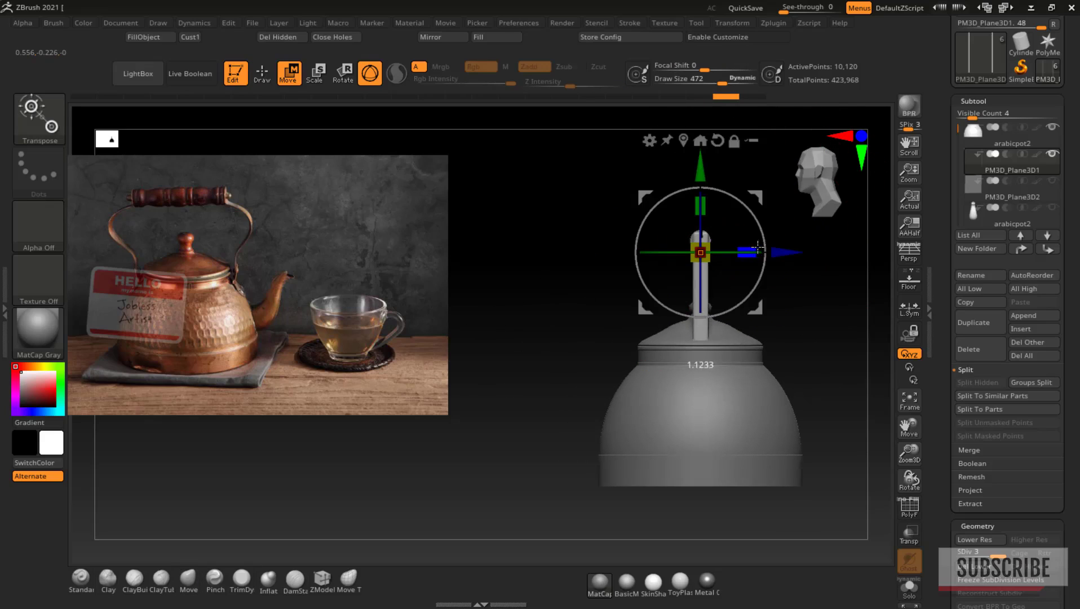
pyautogui.press('q')
pyautogui.moveTo(769, 243)
pyautogui.mouseDown()
pyautogui.moveTo(815, 231)
pyautogui.moveTo(778, 261)
pyautogui.mouseUp()
pyautogui.press('w')
pyautogui.press('q')
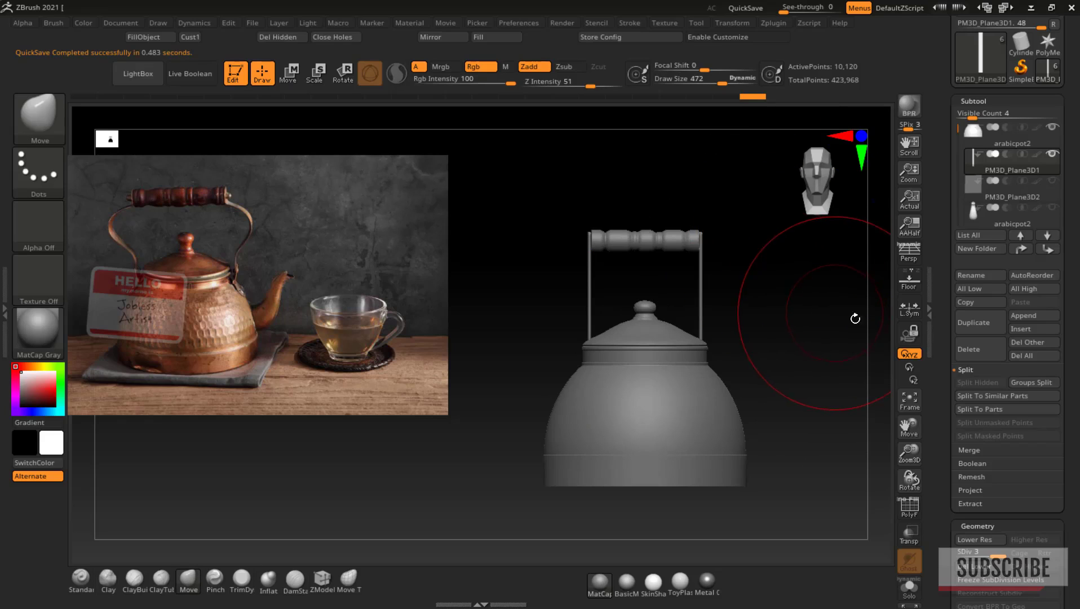
# Step: Return the straps to their undivided mesh and check their polygon wireframe
pyautogui.moveTo(909, 456); pyautogui.dragTo(910, 481)
pyautogui.moveTo(832, 377)
pyautogui.mouseDown()
pyautogui.moveTo(844, 313)
pyautogui.moveTo(897, 308)
pyautogui.mouseUp()
pyautogui.hotkey('shift', 'd')
pyautogui.hotkey('shift', 'd')
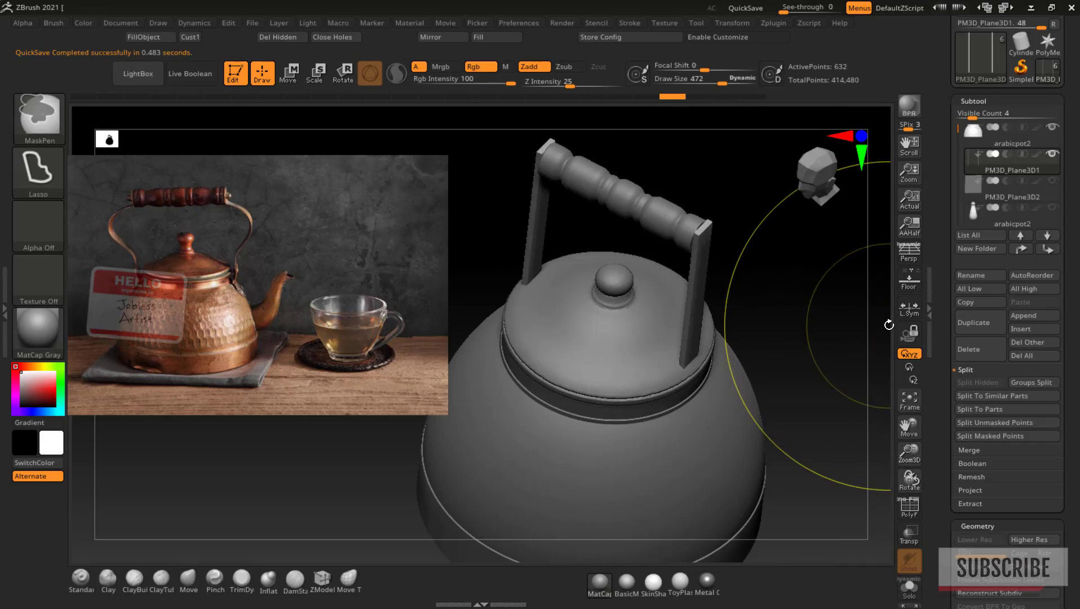
pyautogui.moveTo(867, 328); pyautogui.dragTo(851, 313)
pyautogui.hotkey('shift', 'f')
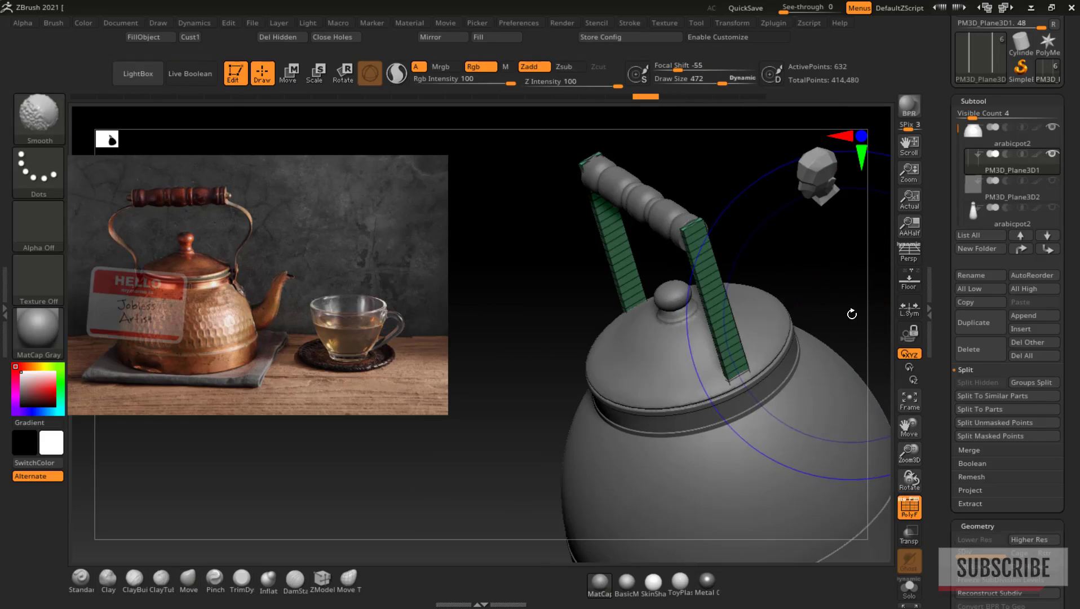
pyautogui.hotkey('shift', 'f')
# Step: Remesh the straps with DynaMesh at resolution 288 and check the new topology in wireframe
pyautogui.moveTo(1072, 417); pyautogui.dragTo(1072, 110)
pyautogui.moveTo(1079, 396); pyautogui.dragTo(1076, 343)
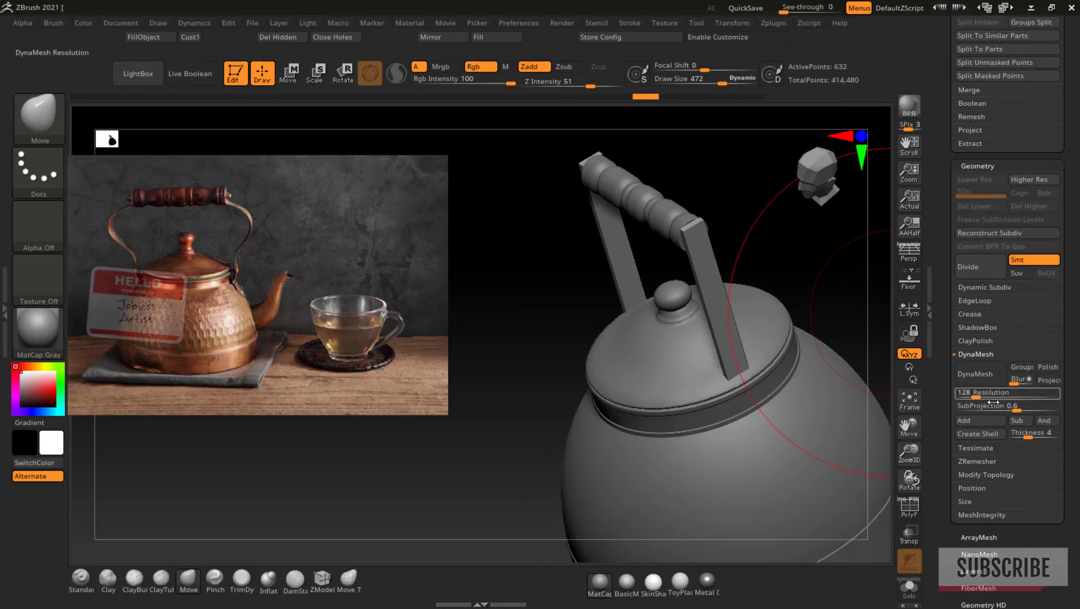
pyautogui.moveTo(978, 396); pyautogui.dragTo(985, 397)
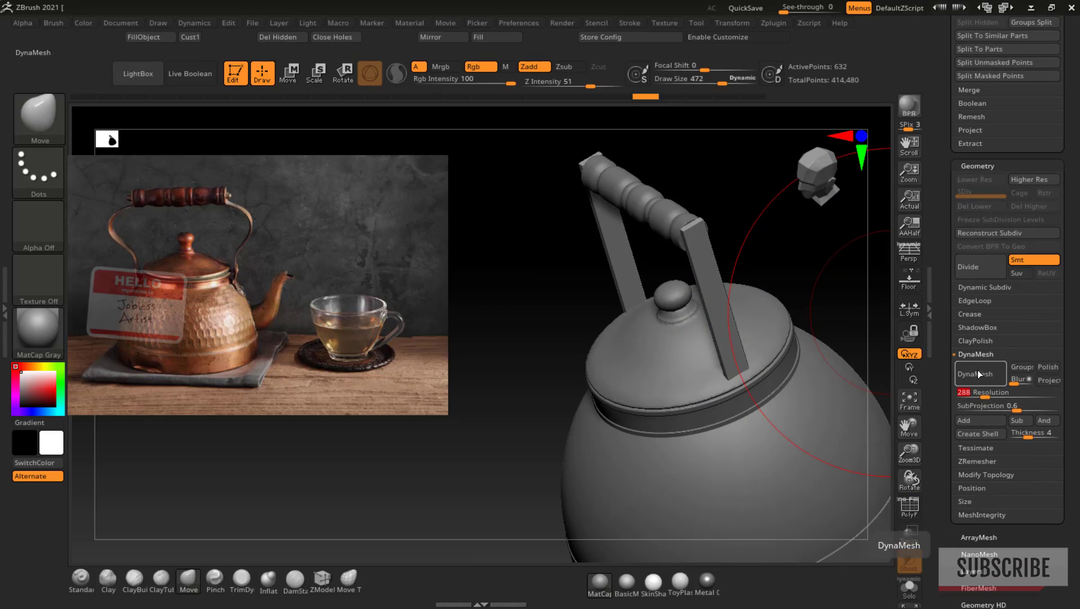
pyautogui.click(980, 373)
pyautogui.hotkey('shift', 'f')
pyautogui.hotkey('shift', 'f')
# Step: Try to bow the remeshed straps outward in front view with the Move brush at draw size 614
pyautogui.keyDown('shift'); pyautogui.moveTo(825, 248); pyautogui.dragTo(877, 113); pyautogui.keyUp('shift')
pyautogui.keyDown('shift'); pyautogui.moveTo(771, 248); pyautogui.dragTo(825, 243); pyautogui.keyUp('shift')
pyautogui.click(730, 84)
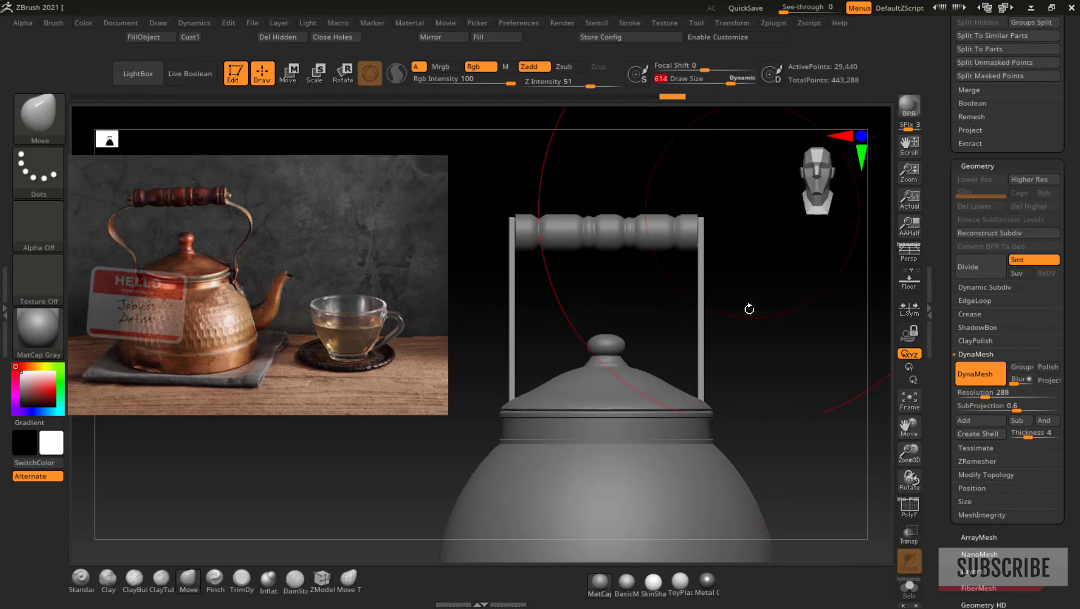
pyautogui.moveTo(701, 317); pyautogui.dragTo(736, 317)
pyautogui.moveTo(734, 238); pyautogui.dragTo(725, 223)
pyautogui.hotkey('ctrl', 'z')
pyautogui.hotkey('ctrl', 'z')
pyautogui.hotkey('ctrl', 'z')
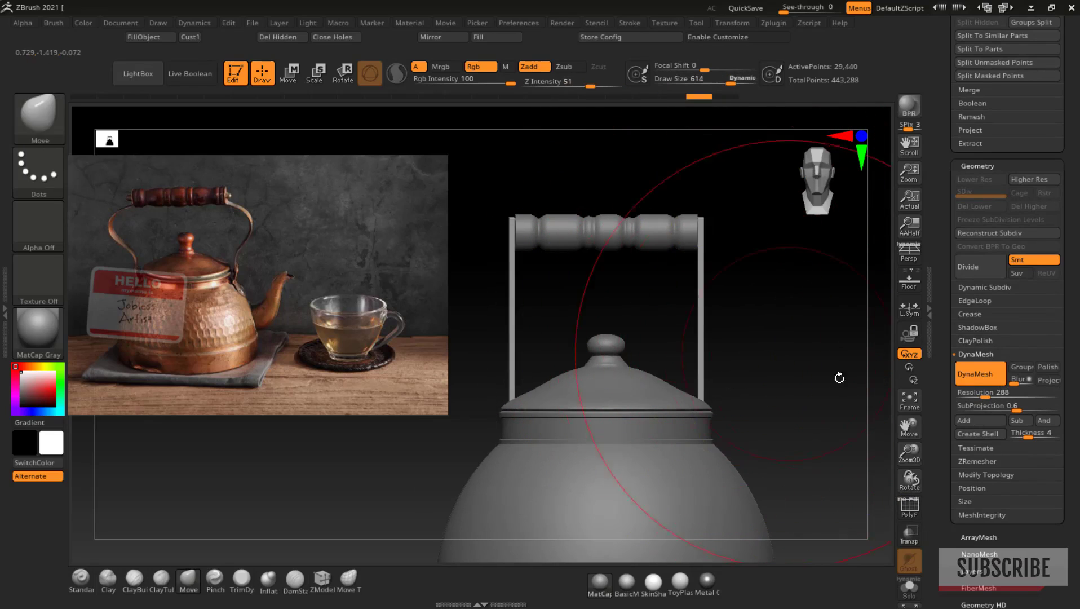
# Step: Try tilting the straps outward about 12.7° from the grip ends and curving them toward the pot's shoulder
pyautogui.moveTo(906, 458); pyautogui.dragTo(791, 444)
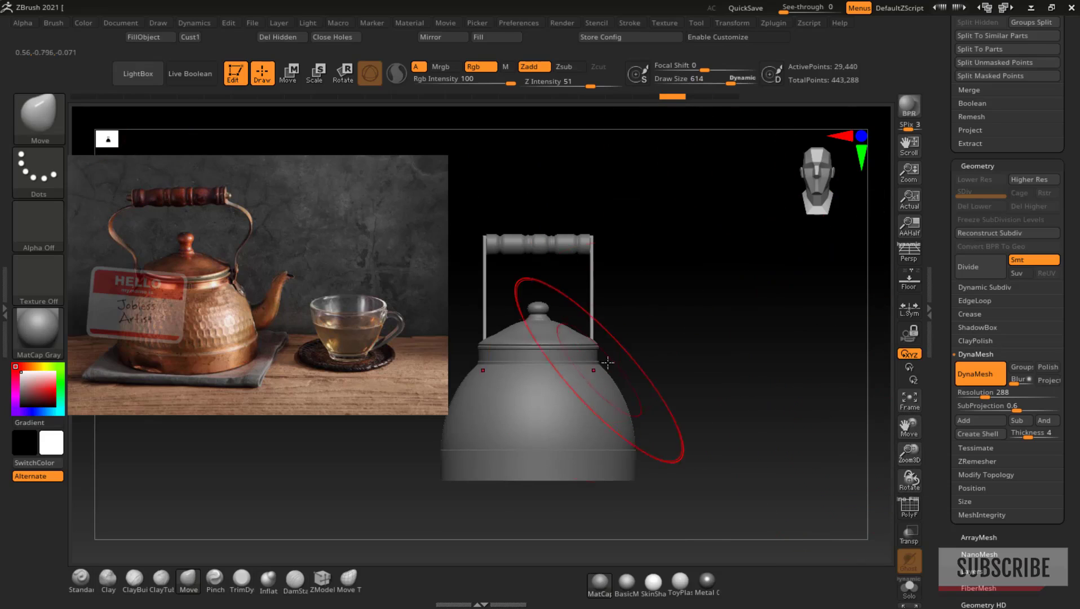
pyautogui.press('w')
pyautogui.moveTo(654, 209); pyautogui.dragTo(649, 200)
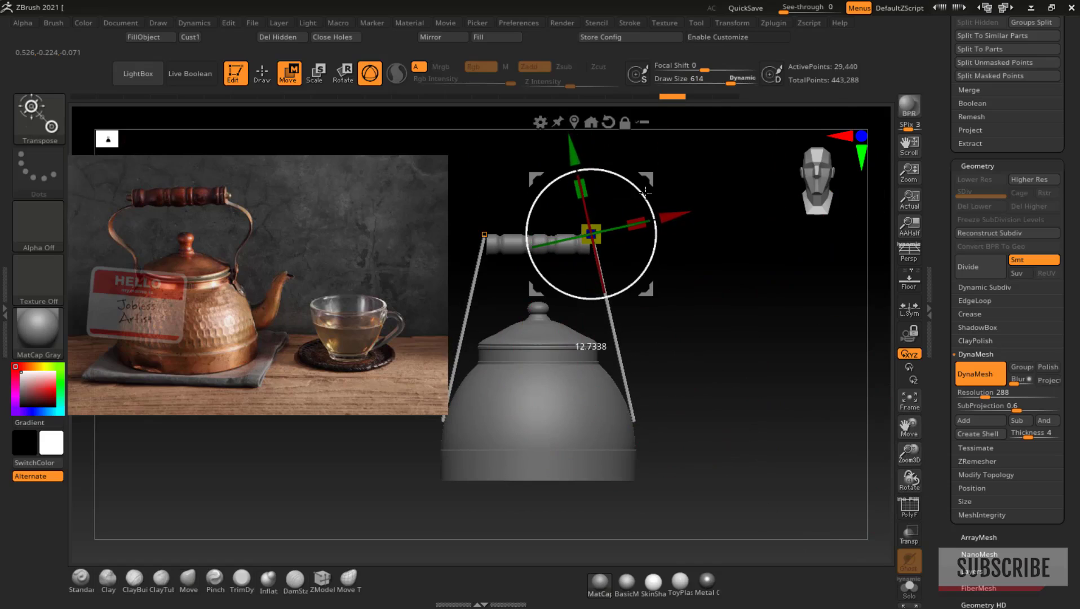
pyautogui.press('q')
pyautogui.moveTo(612, 315); pyautogui.dragTo(671, 311)
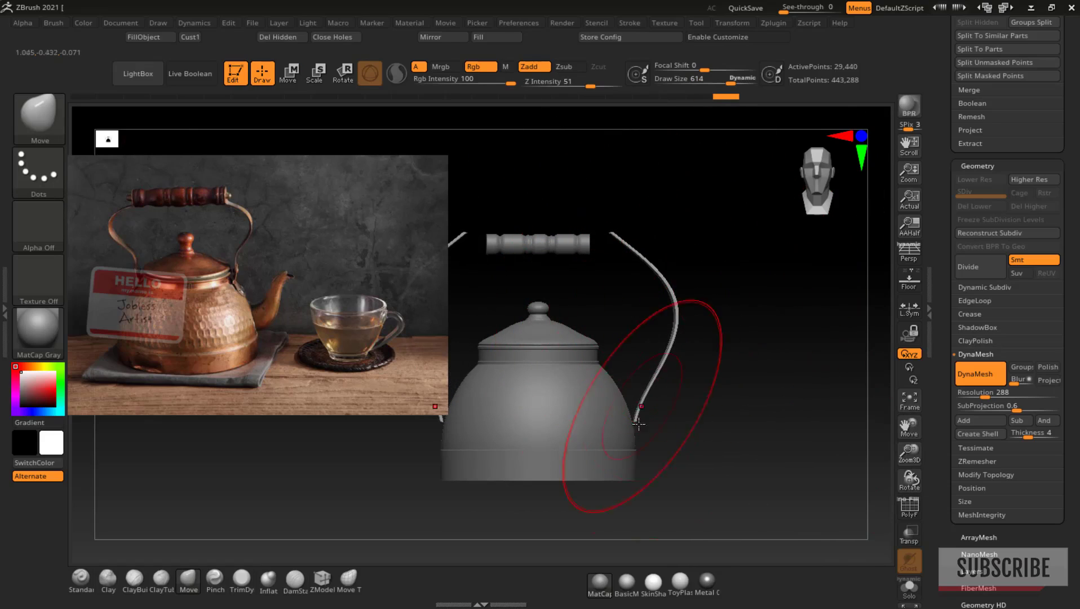
pyautogui.moveTo(639, 414); pyautogui.dragTo(639, 413)
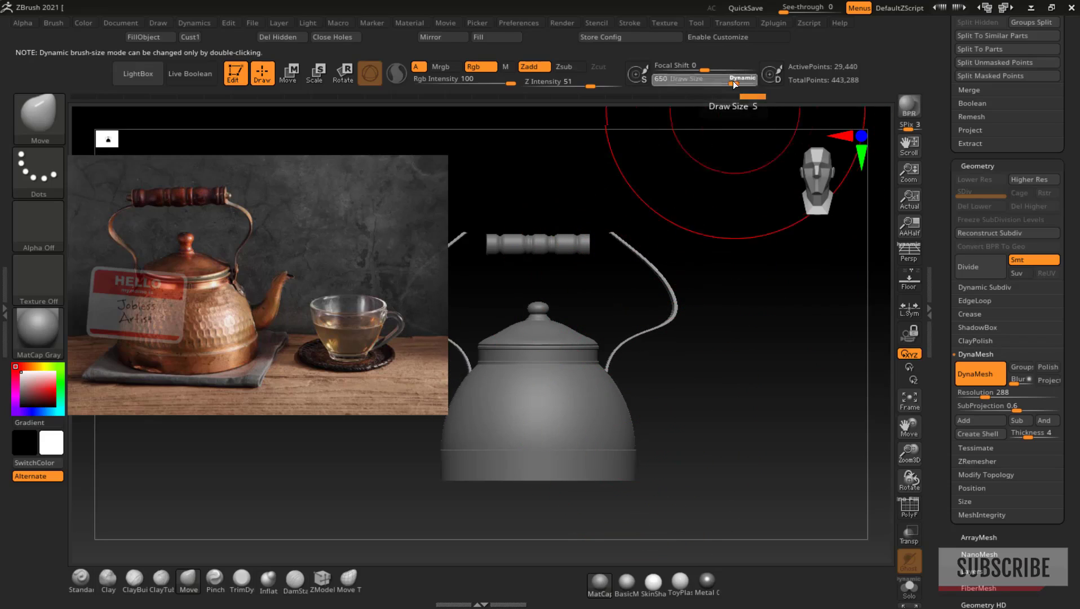
# Step: Try to join the straps' upper ends to the grip and reshape their curves with the Move brush at draw size 422
pyautogui.moveTo(737, 80)
pyautogui.mouseDown()
pyautogui.moveTo(718, 81)
pyautogui.moveTo(738, 80)
pyautogui.mouseUp()
pyautogui.keyDown('ctrl'); pyautogui.moveTo(636, 204); pyautogui.dragTo(620, 206); pyautogui.keyUp('ctrl')
pyautogui.moveTo(662, 277); pyautogui.dragTo(671, 264)
pyautogui.hotkey('ctrl', 'z')
pyautogui.hotkey('ctrl', 'z')
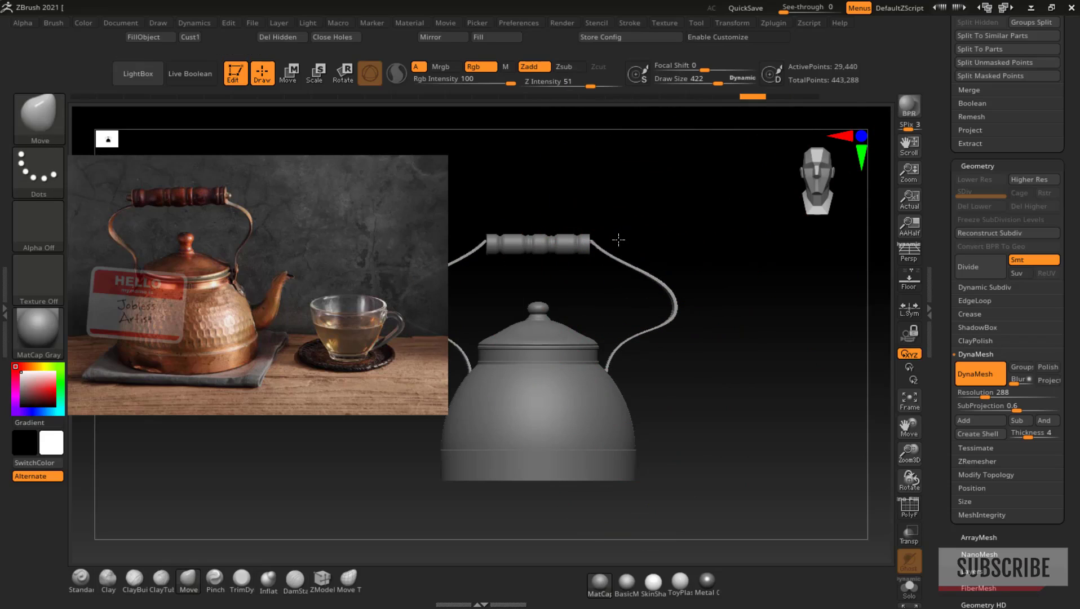
pyautogui.hotkey('ctrl', 'z')
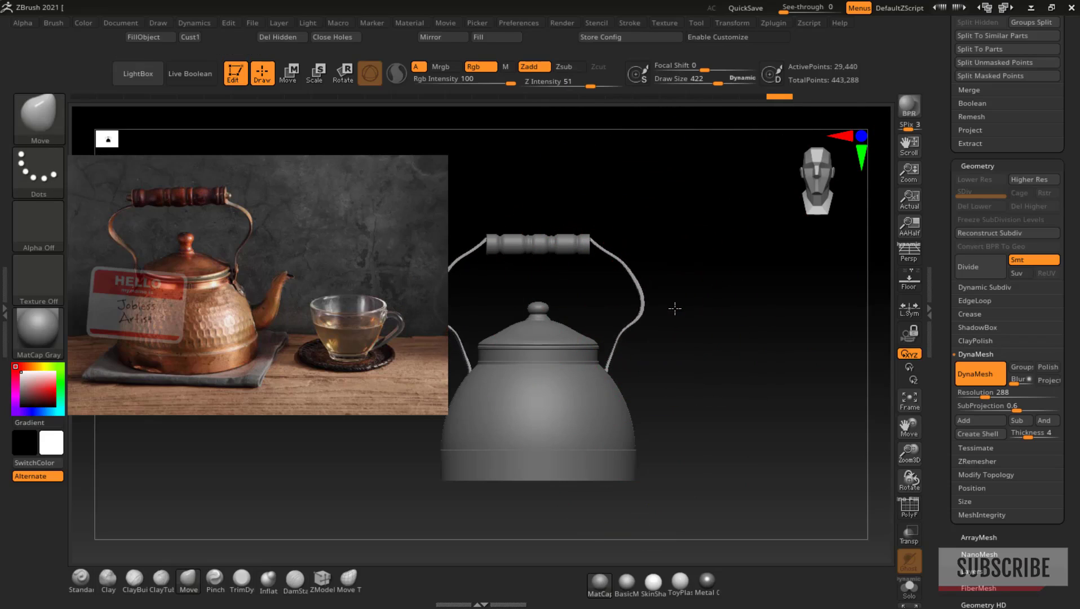
pyautogui.moveTo(640, 318)
pyautogui.mouseDown()
pyautogui.moveTo(674, 316)
pyautogui.moveTo(642, 331)
pyautogui.mouseUp()
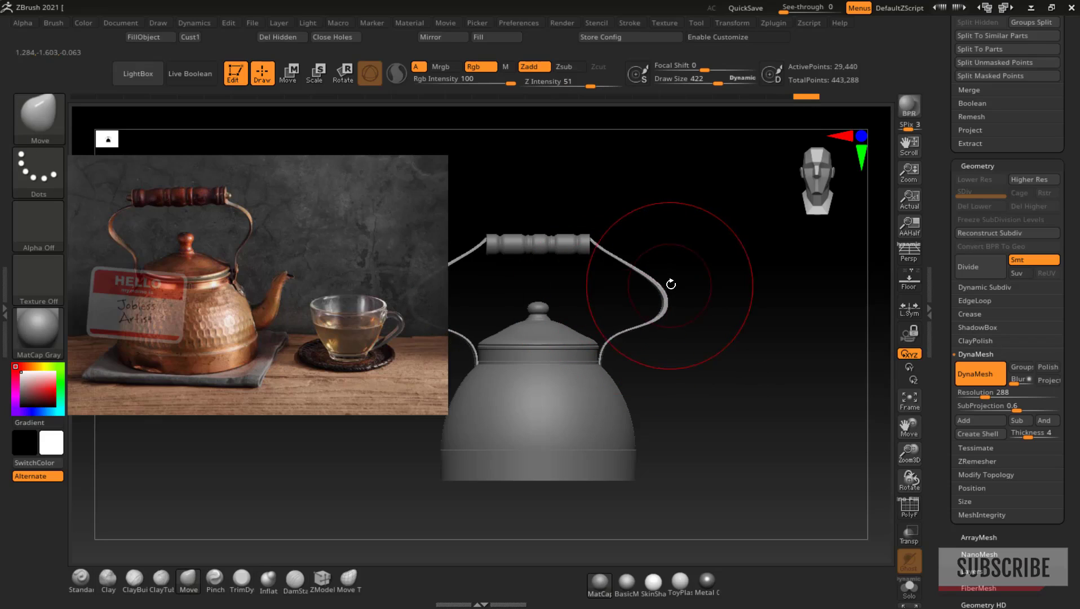
# Step: Try to pull the strap bulges inward with the Move brush at draw size 442
pyautogui.moveTo(909, 453); pyautogui.dragTo(909, 435)
pyautogui.moveTo(909, 427); pyautogui.dragTo(1058, 410)
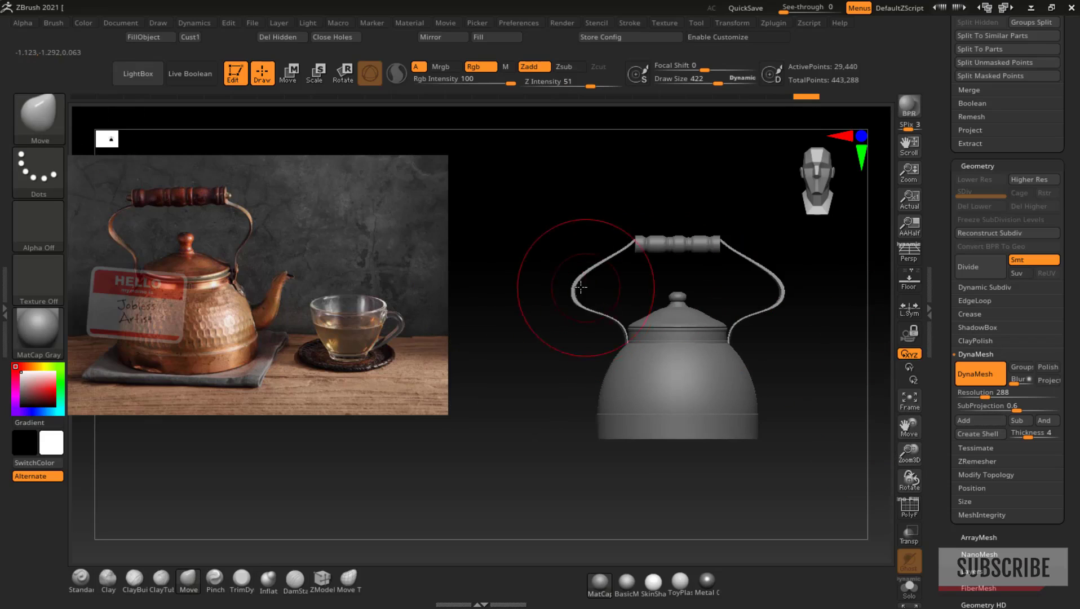
pyautogui.moveTo(575, 289); pyautogui.dragTo(598, 295)
pyautogui.hotkey('ctrl', 'z')
pyautogui.click(721, 82)
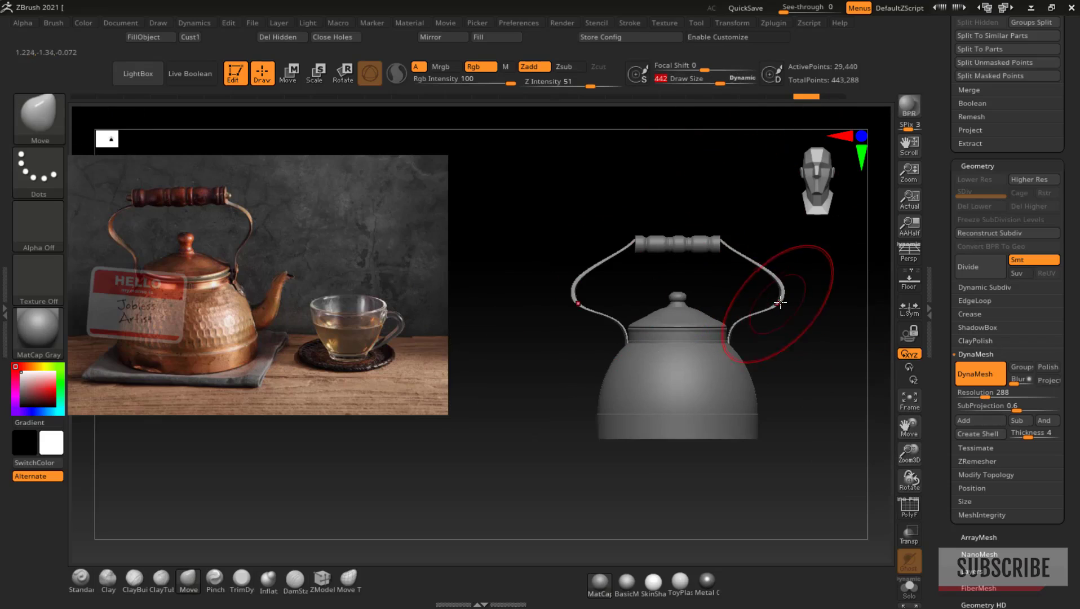
pyautogui.moveTo(783, 295); pyautogui.dragTo(745, 291)
pyautogui.hotkey('ctrl', 'z')
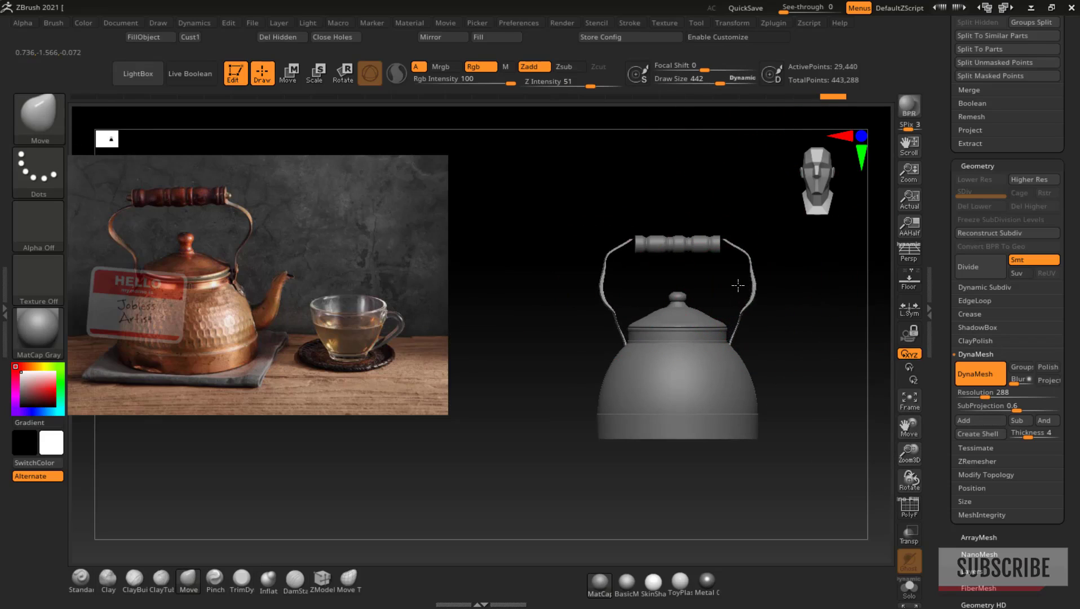
# Step: Undo the strap curving and tilting back to the straight vertical straps
pyautogui.hotkey('ctrl', 'z')
pyautogui.hotkey('ctrl', 'z')
pyautogui.hotkey('ctrl', 'z')
pyautogui.hotkey('ctrl', 'z')
pyautogui.hotkey('ctrl', 'z')
pyautogui.hotkey('ctrl', 'z')
pyautogui.hotkey('ctrl', 'z')
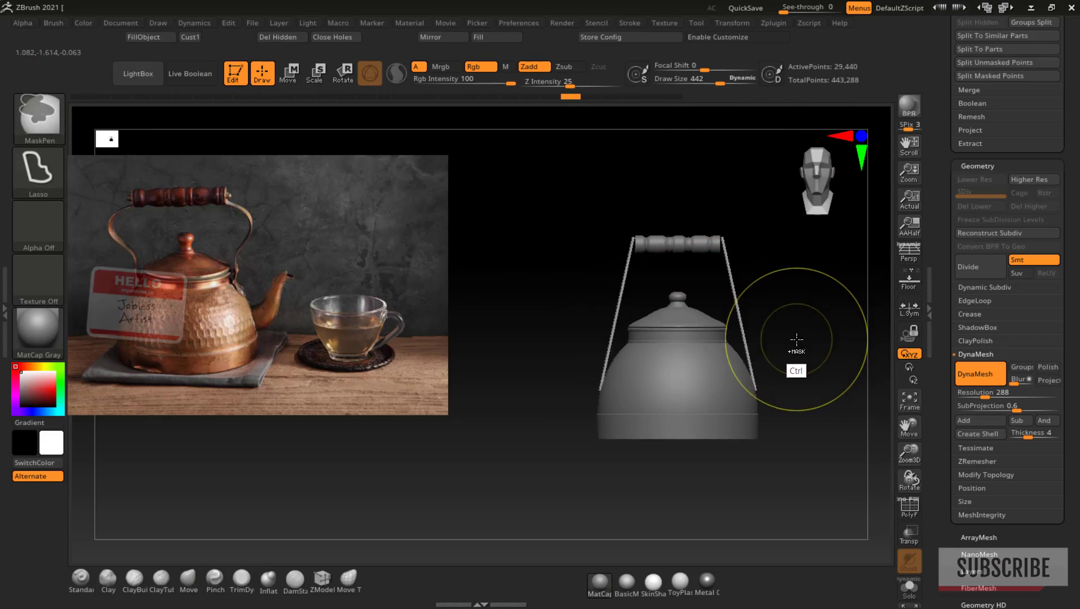
pyautogui.moveTo(856, 288); pyautogui.dragTo(749, 286)
pyautogui.keyDown('shift'); pyautogui.moveTo(569, 284); pyautogui.dragTo(645, 260); pyautogui.keyUp('shift')
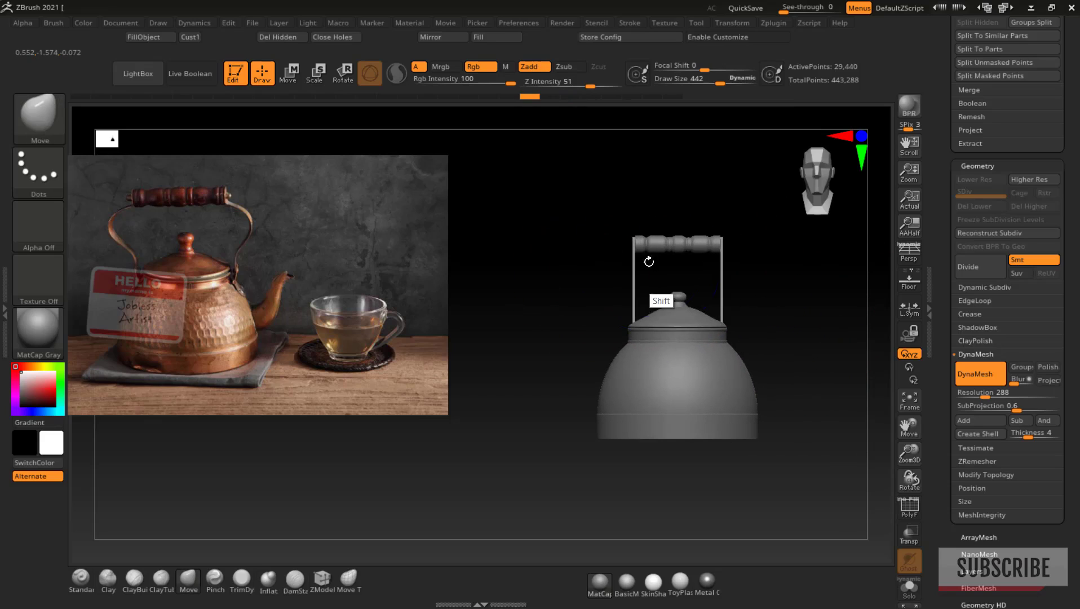
# Step: Try again to bow the straight straps far outward around the lid with the Move brush at draw size 442
pyautogui.moveTo(721, 288); pyautogui.dragTo(895, 306)
pyautogui.hotkey('ctrl', 'z')
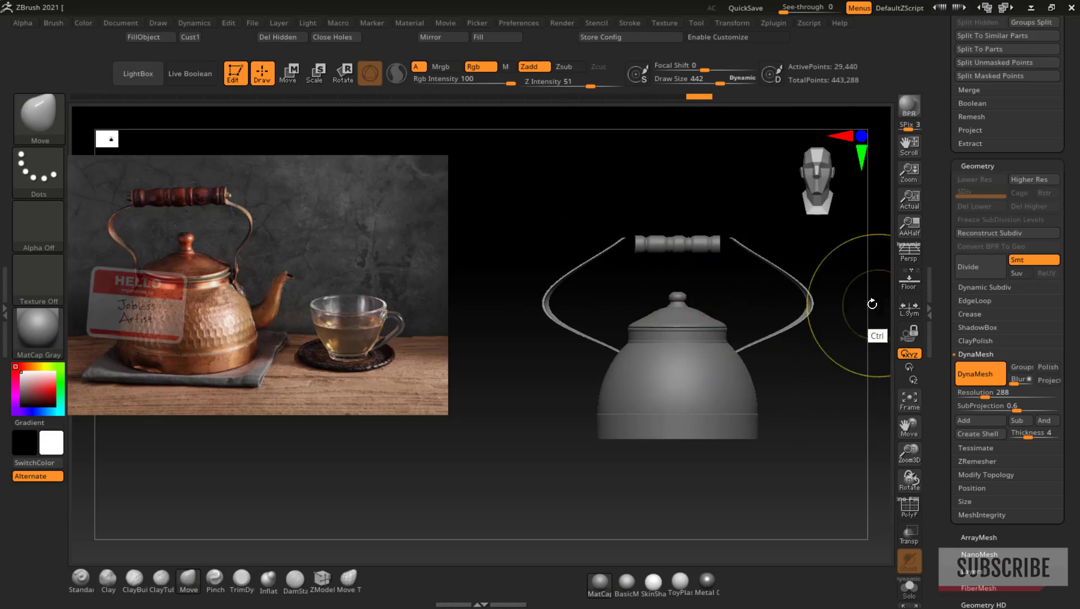
pyautogui.hotkey('ctrl', 'z')
pyautogui.moveTo(752, 278); pyautogui.dragTo(819, 281)
pyautogui.hotkey('ctrl', 'z')
pyautogui.keyDown('shift'); pyautogui.moveTo(535, 318); pyautogui.dragTo(575, 312); pyautogui.keyUp('shift')
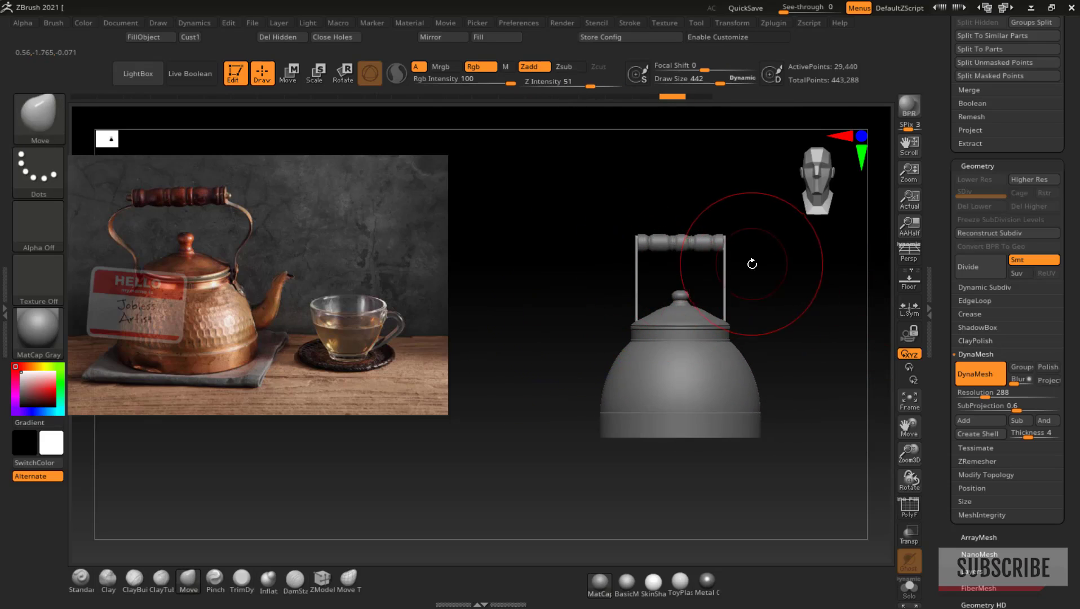
# Step: Turn off symmetry and apply the gizmo's Deformer cage to both straps
pyautogui.press('w')
pyautogui.click(755, 122)
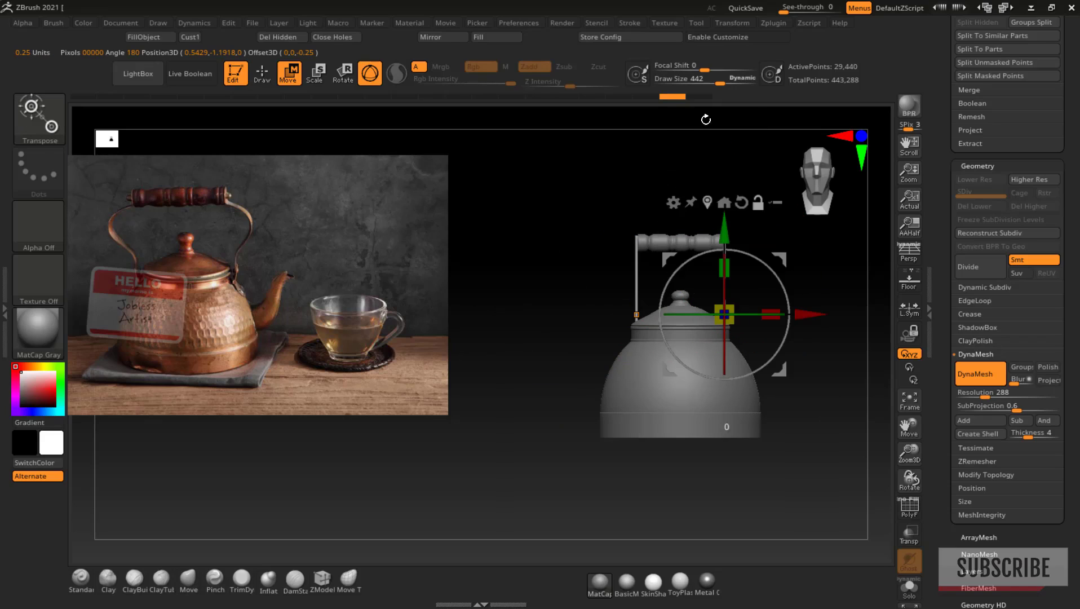
pyautogui.click(673, 202)
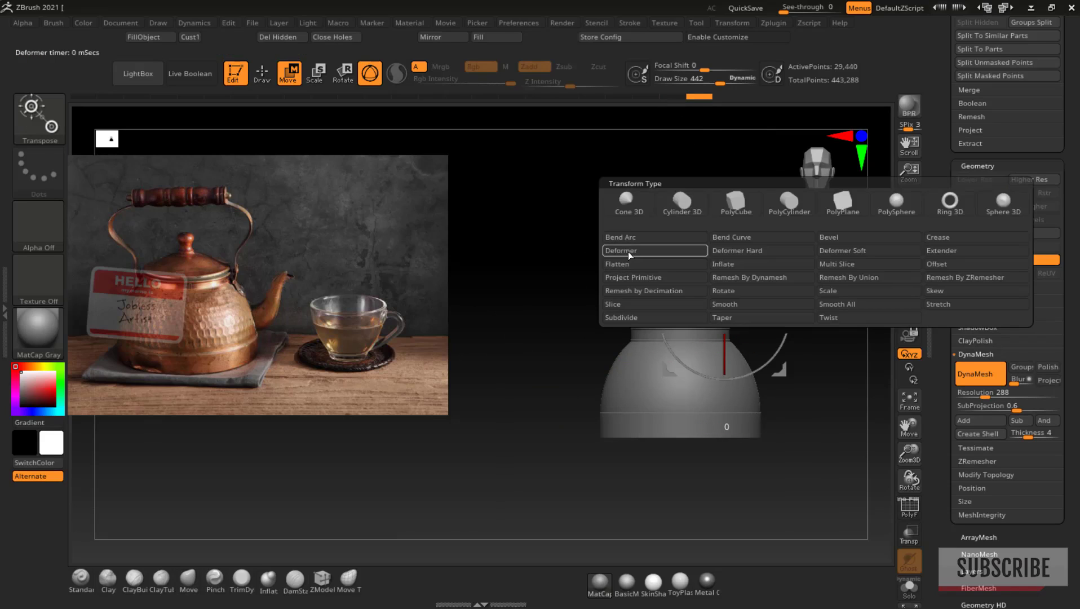
pyautogui.click(637, 251)
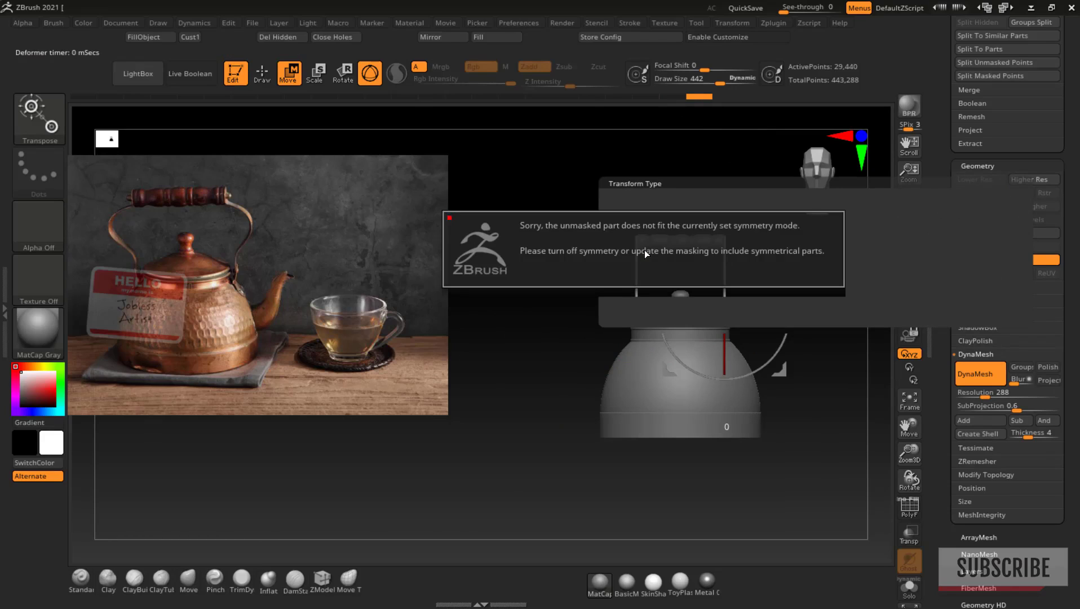
pyautogui.click(644, 250)
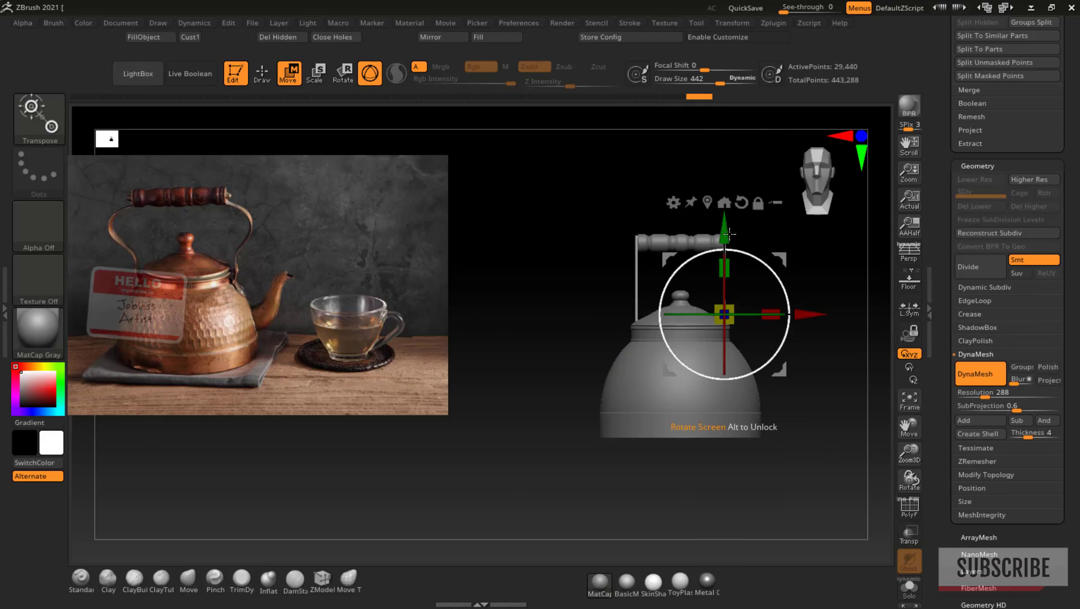
pyautogui.click(673, 202)
pyautogui.click(629, 255)
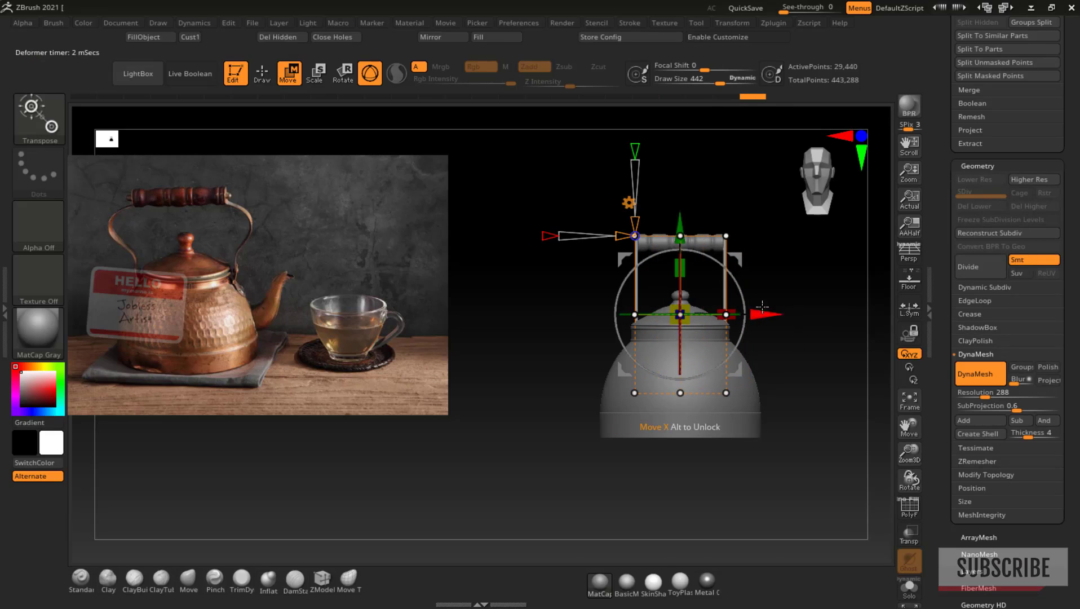
# Step: Try bowing only the right strap outward by moving the side points of the Deformer cage
pyautogui.moveTo(730, 341)
pyautogui.keyDown('ctrl'); pyautogui.keyDown('alt'); pyautogui.mouseDown()
pyautogui.moveTo(782, 287)
pyautogui.moveTo(687, 332)
pyautogui.mouseUp(); pyautogui.keyUp('alt'); pyautogui.keyUp('ctrl')
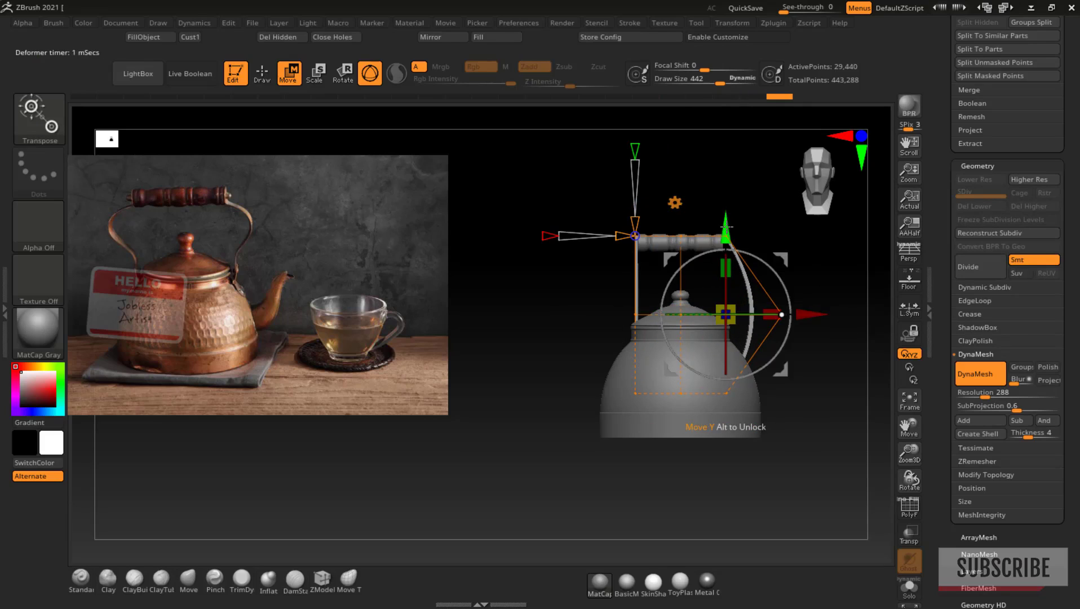
pyautogui.moveTo(726, 236)
pyautogui.mouseDown()
pyautogui.moveTo(730, 204)
pyautogui.moveTo(743, 215)
pyautogui.mouseUp()
pyautogui.hotkey('ctrl', 'z')
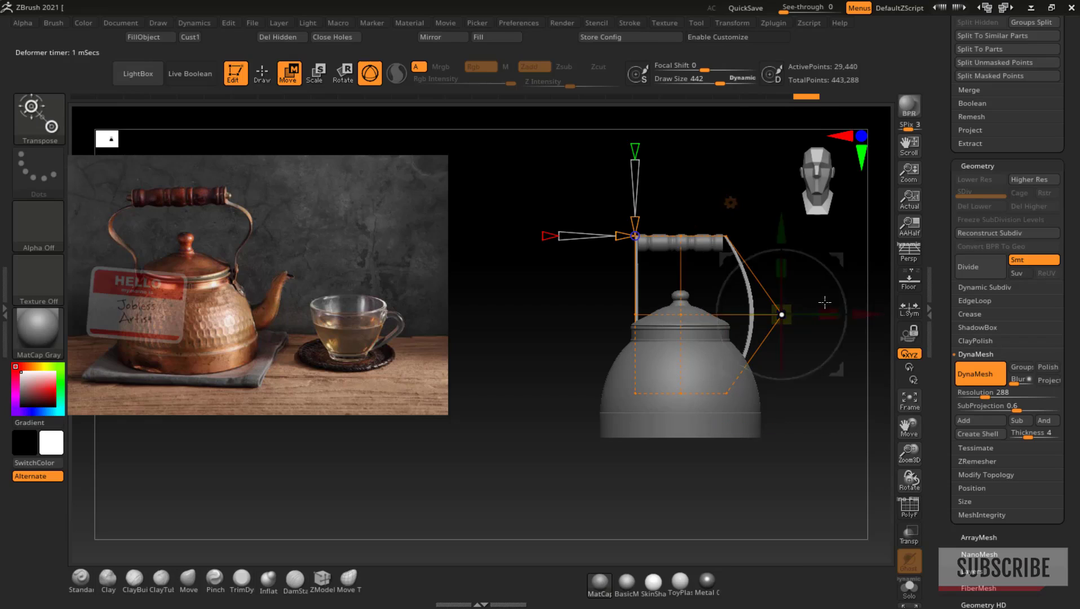
pyautogui.moveTo(852, 317)
pyautogui.mouseDown()
pyautogui.moveTo(864, 318)
pyautogui.moveTo(681, 318)
pyautogui.moveTo(844, 317)
pyautogui.mouseUp()
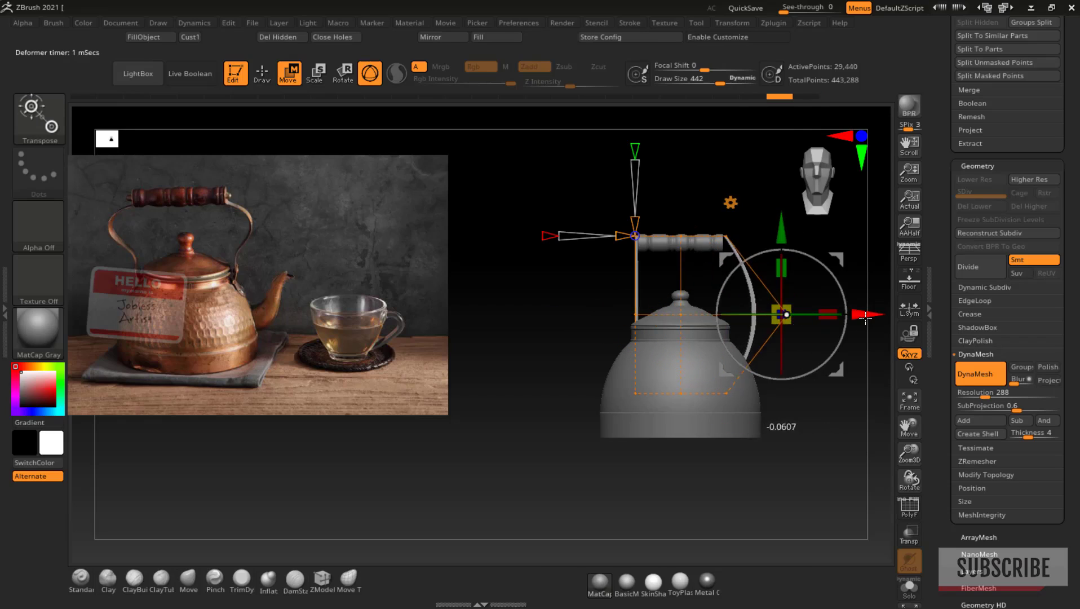
pyautogui.press('q')
pyautogui.press('Tab')
pyautogui.press('Tab')
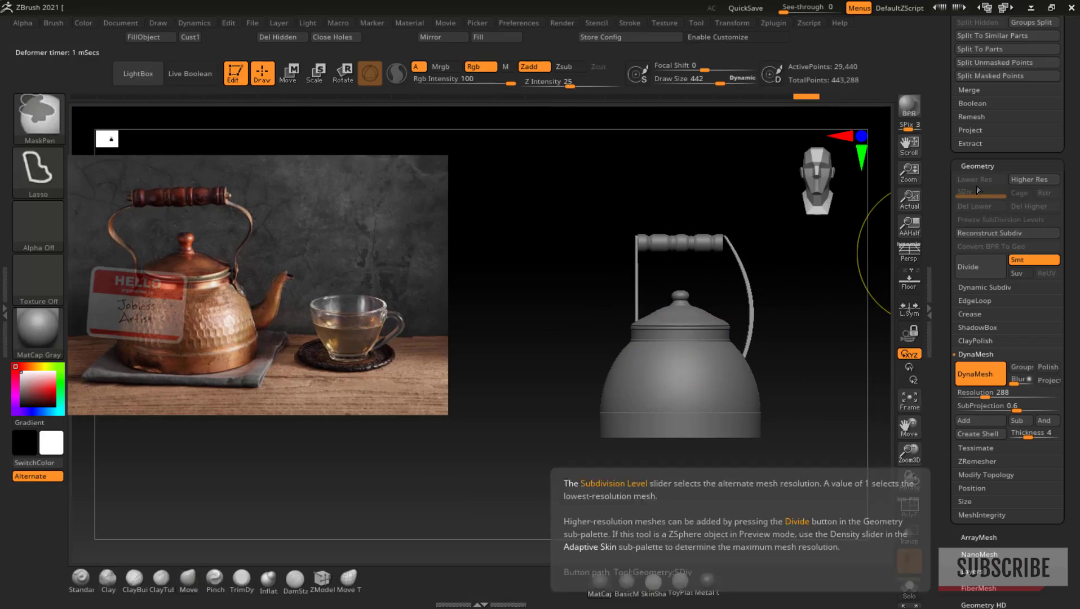
pyautogui.click(984, 166)
pyautogui.click(984, 167)
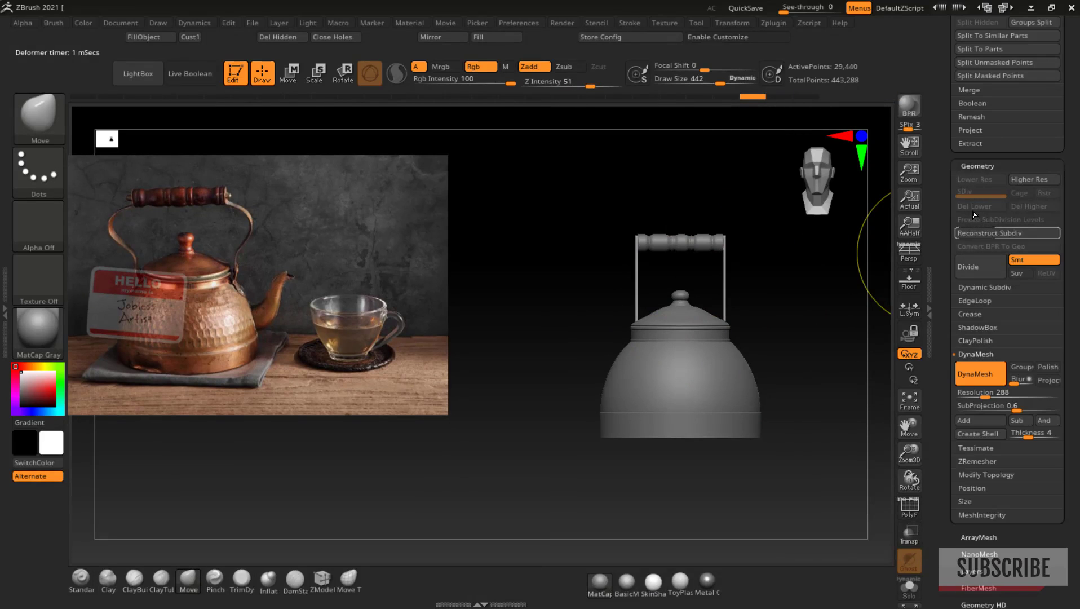
# Step: Set the visibility selection brush to SelectRect with a rectangular stroke
pyautogui.scroll(8, 1023, 330)
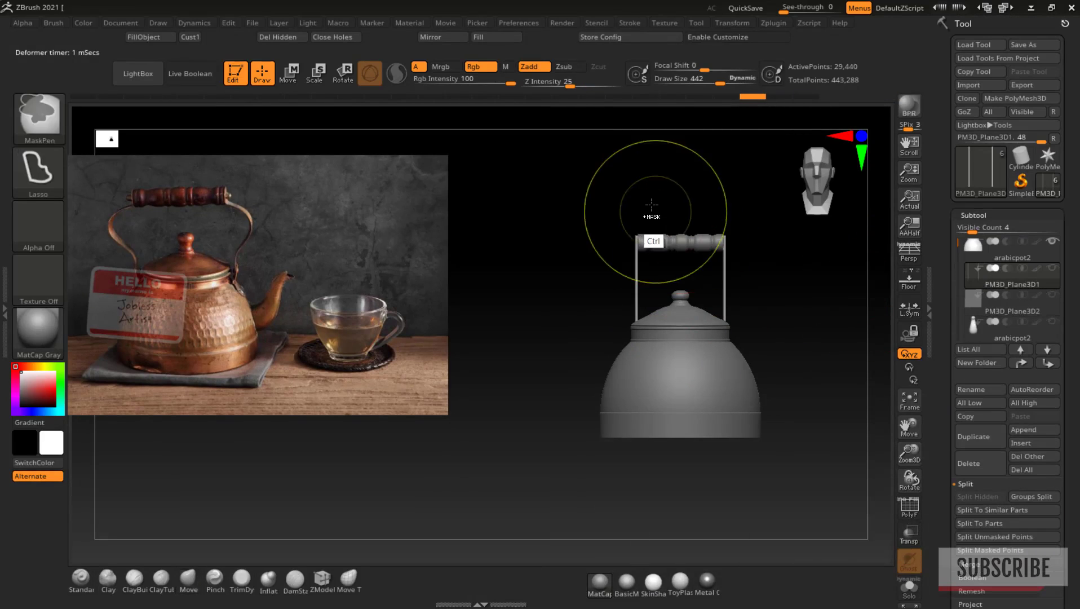
pyautogui.moveTo(666, 187)
pyautogui.keyDown('ctrl'); pyautogui.keyDown('shift'); pyautogui.mouseDown()
pyautogui.moveTo(608, 395)
pyautogui.moveTo(671, 194)
pyautogui.mouseUp(); pyautogui.keyUp('shift'); pyautogui.keyUp('ctrl')
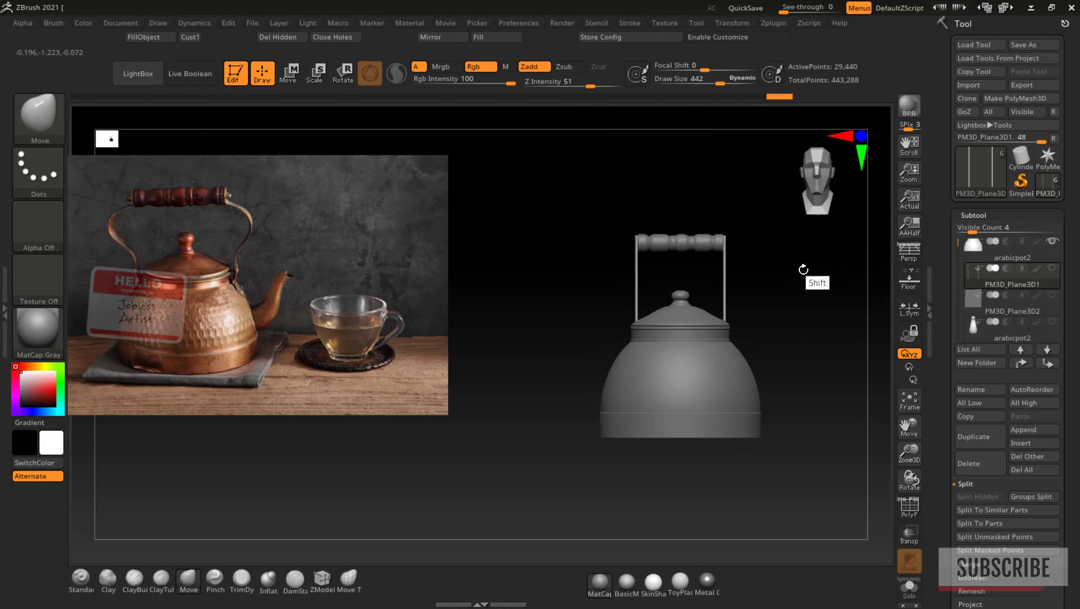
pyautogui.keyDown('ctrl'); pyautogui.click(39, 117); pyautogui.keyUp('ctrl')
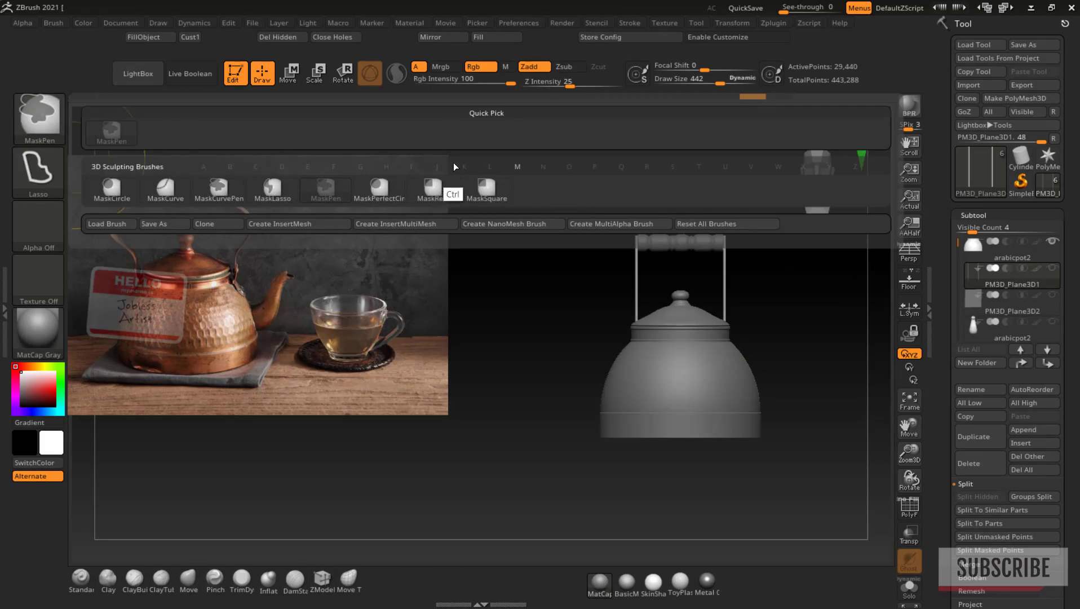
pyautogui.keyDown('ctrl'); pyautogui.keyDown('shift'); pyautogui.click(377, 189); pyautogui.keyUp('shift'); pyautogui.keyUp('ctrl')
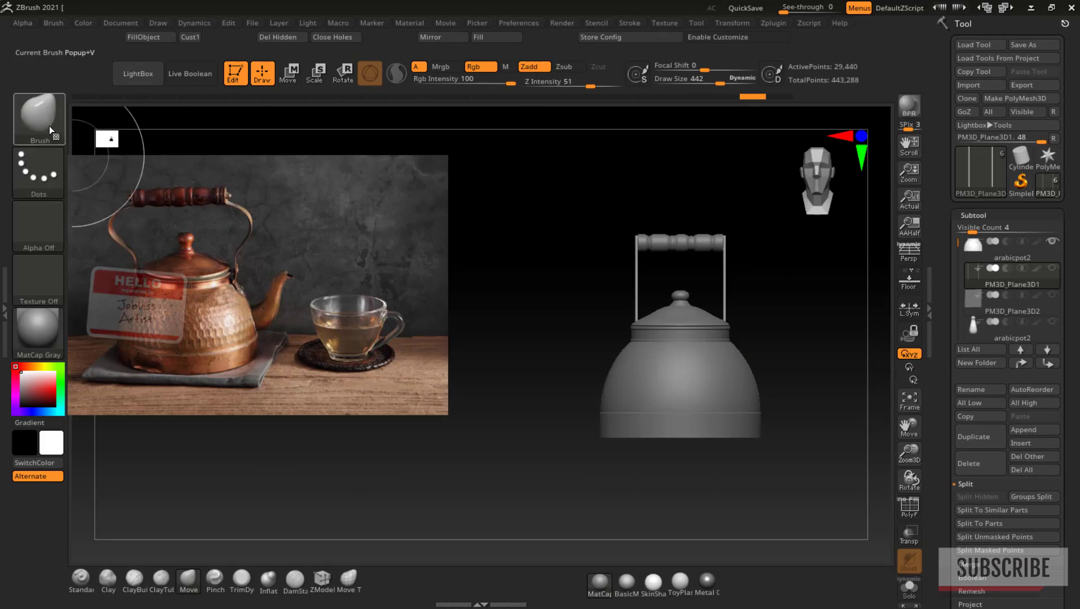
pyautogui.press('ctrl')
pyautogui.hotkey('ctrl', 'shift')
pyautogui.click(44, 176)
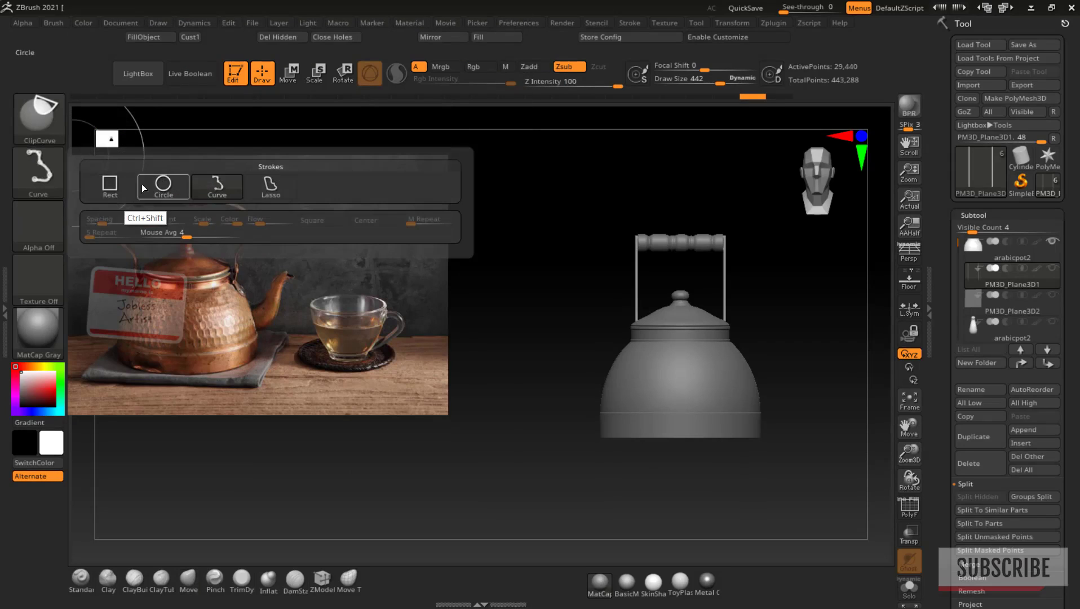
pyautogui.click(152, 183)
pyautogui.keyDown('ctrl'); pyautogui.keyDown('shift'); pyautogui.click(47, 127); pyautogui.keyUp('shift'); pyautogui.keyUp('ctrl')
pyautogui.keyDown('ctrl'); pyautogui.keyDown('shift'); pyautogui.click(163, 132); pyautogui.keyUp('shift'); pyautogui.keyUp('ctrl')
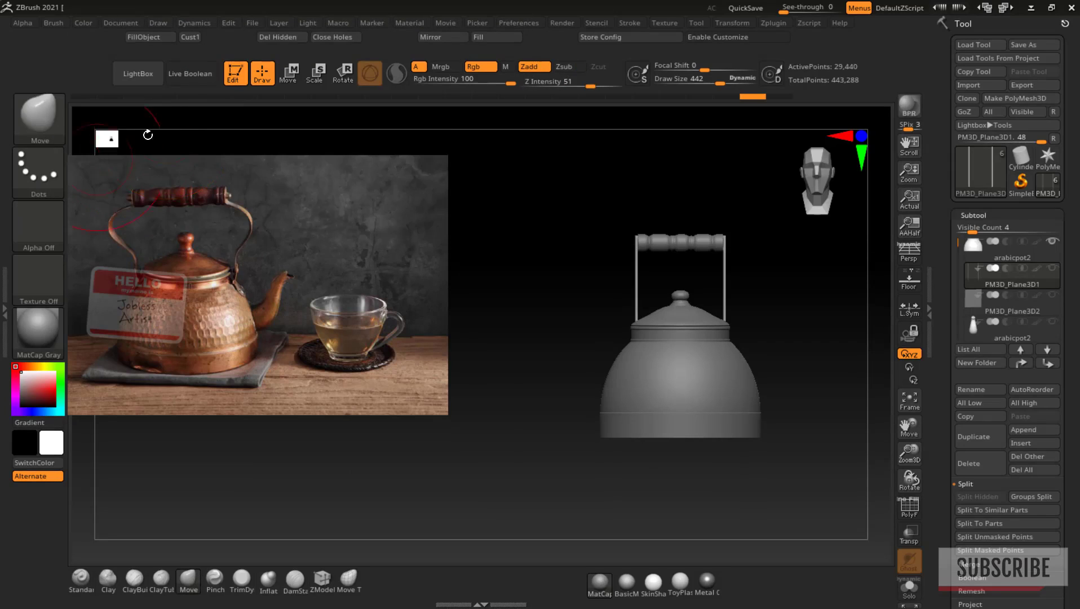
# Step: Hide the left strap and split it off into its own subtool, keeping the right strap active
pyautogui.keyDown('ctrl'); pyautogui.keyDown('shift'); pyautogui.moveTo(785, 174); pyautogui.dragTo(699, 393); pyautogui.keyUp('shift'); pyautogui.keyUp('ctrl')
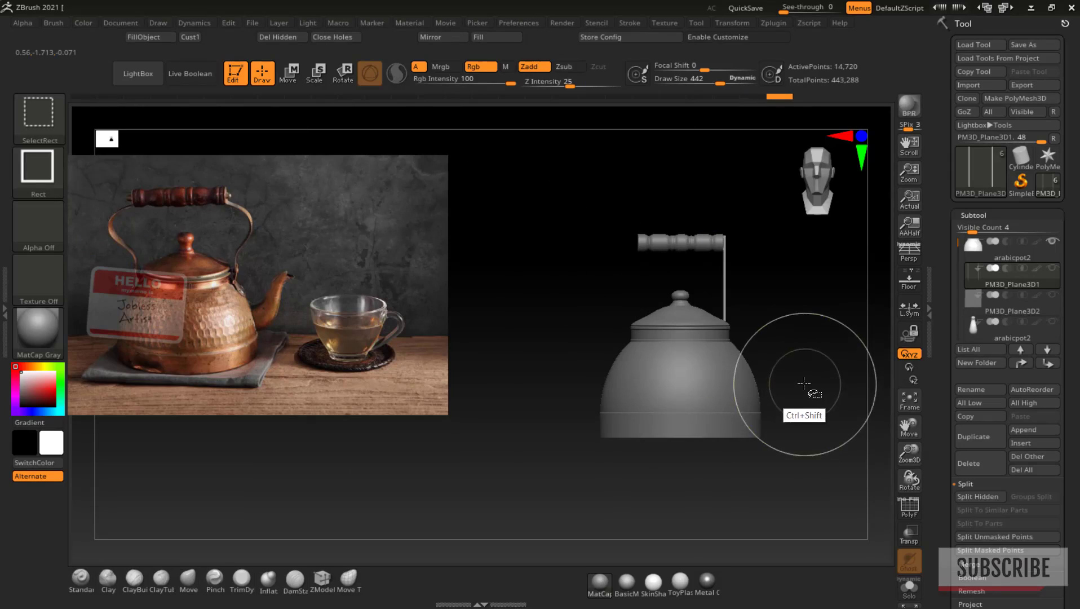
pyautogui.click(977, 496)
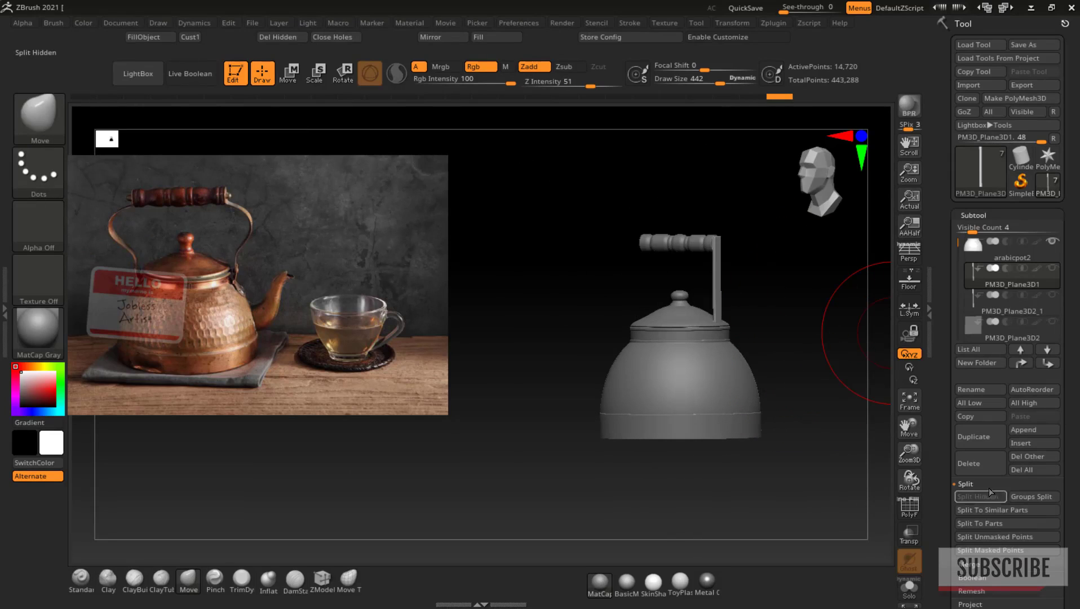
pyautogui.moveTo(828, 330)
pyautogui.mouseDown()
pyautogui.moveTo(805, 328)
pyautogui.moveTo(838, 308)
pyautogui.mouseUp()
# Step: Center the gizmo on the right strap and apply the Deformer to it with symmetry turned off
pyautogui.press('w')
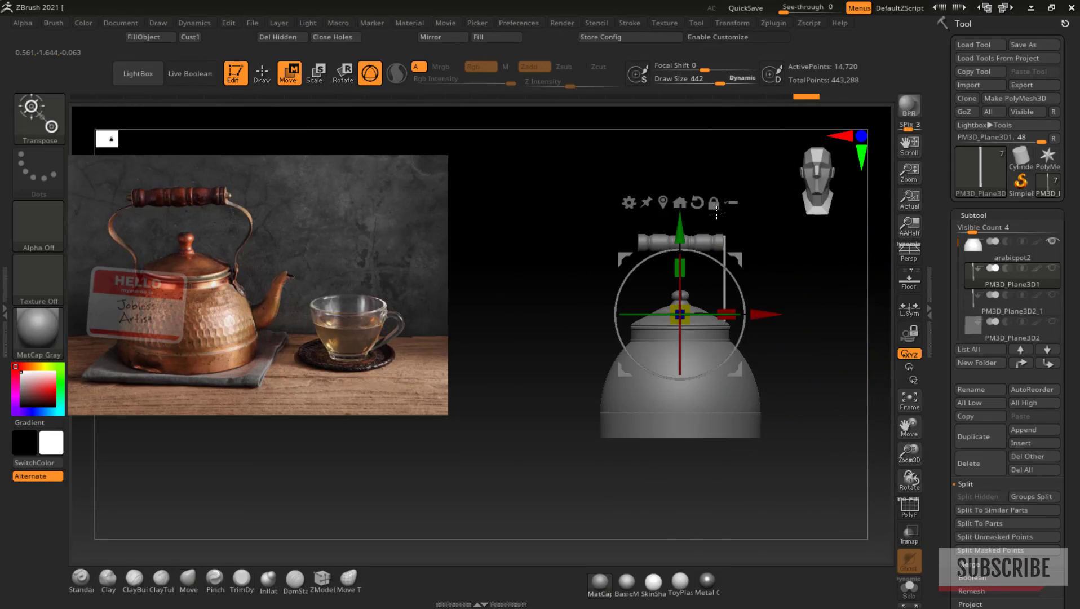
pyautogui.click(662, 203)
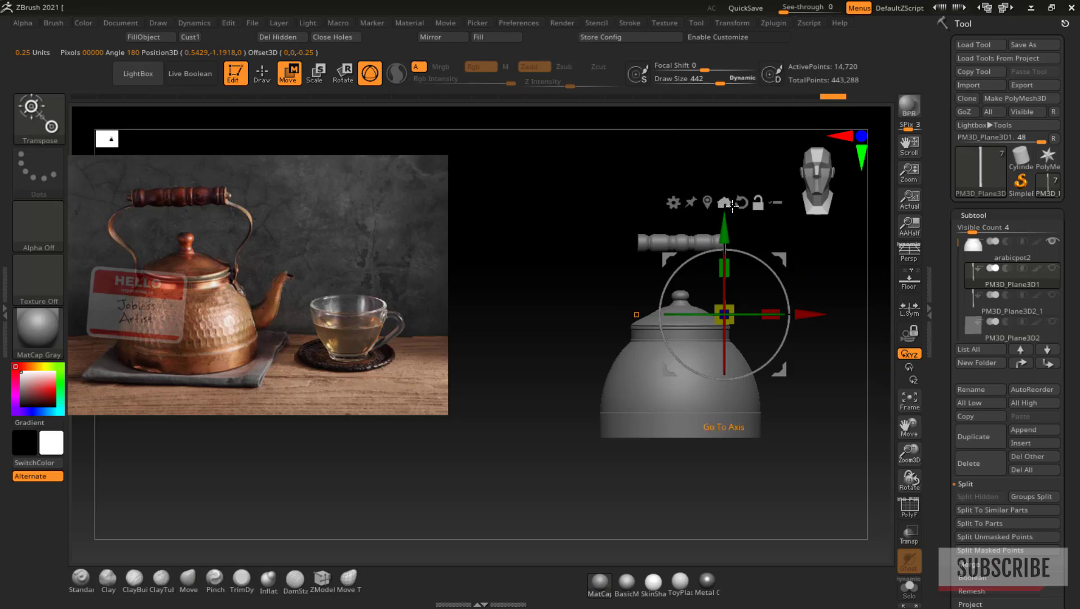
pyautogui.moveTo(860, 268)
pyautogui.mouseDown()
pyautogui.moveTo(797, 260)
pyautogui.moveTo(862, 266)
pyautogui.mouseUp()
pyautogui.click(674, 202)
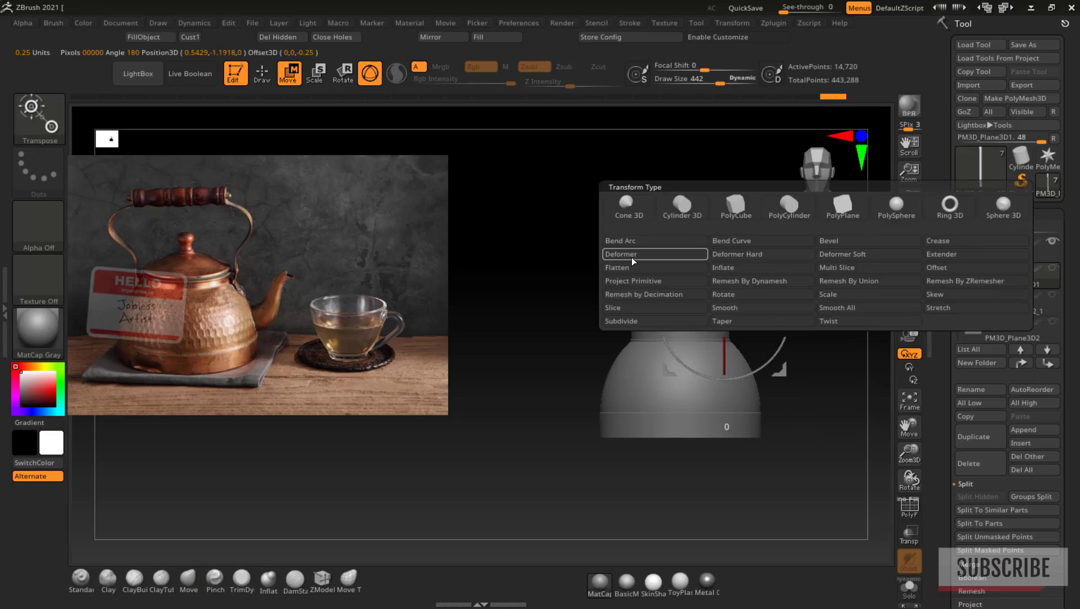
pyautogui.click(724, 256)
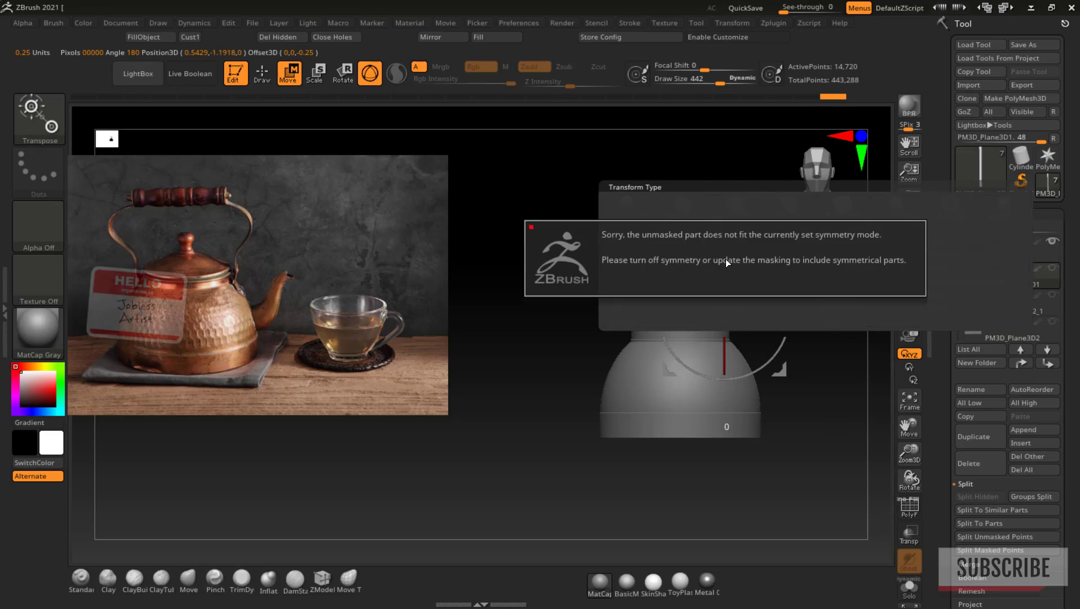
pyautogui.click(725, 260)
pyautogui.click(673, 202)
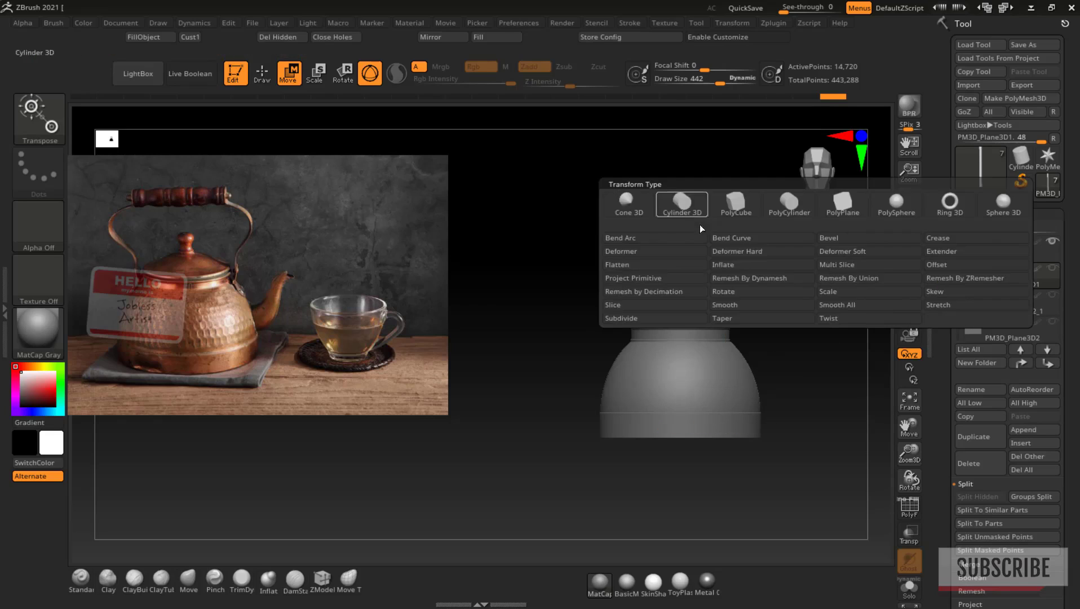
pyautogui.click(724, 254)
# Step: Move the straight right strap outward, clear of the handle grip, and undo any excess shift beyond that
pyautogui.moveTo(804, 314); pyautogui.dragTo(830, 313)
pyautogui.moveTo(839, 260)
pyautogui.mouseDown()
pyautogui.moveTo(750, 297)
pyautogui.moveTo(752, 286)
pyautogui.mouseUp()
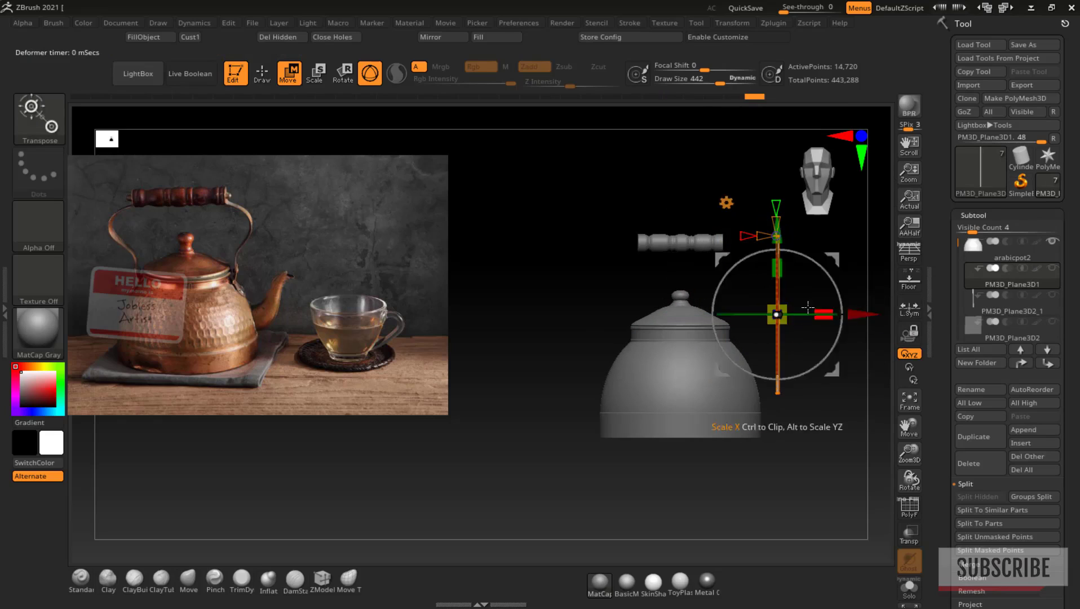
pyautogui.press('q')
pyautogui.hotkey('ctrl', 'z')
pyautogui.hotkey('ctrl', 'z')
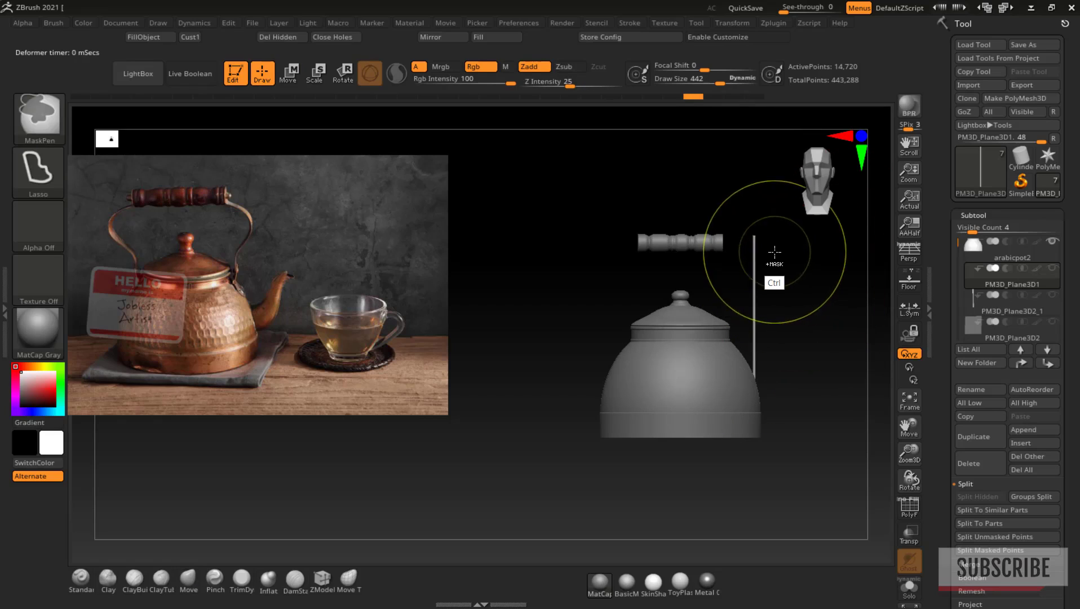
# Step: Bend the right strap into an arc by pulling the Deformer's middle points far outward from the pot
pyautogui.press('w')
pyautogui.click(704, 208)
pyautogui.click(701, 276)
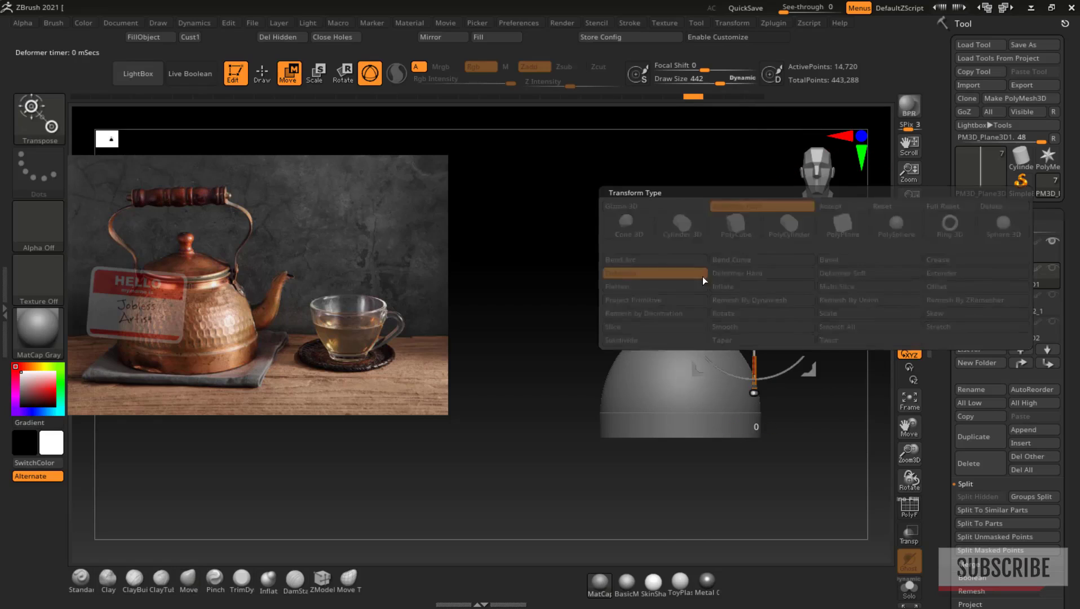
pyautogui.moveTo(788, 327)
pyautogui.keyDown('ctrl'); pyautogui.keyDown('alt'); pyautogui.mouseDown()
pyautogui.moveTo(795, 289)
pyautogui.moveTo(854, 314)
pyautogui.moveTo(915, 314)
pyautogui.mouseUp(); pyautogui.keyUp('alt'); pyautogui.keyUp('ctrl')
pyautogui.moveTo(841, 314); pyautogui.dragTo(840, 314)
# Step: Try repositioning the curved strap's end points and shrinking the strap's height
pyautogui.hotkey('ctrl', 'alt')
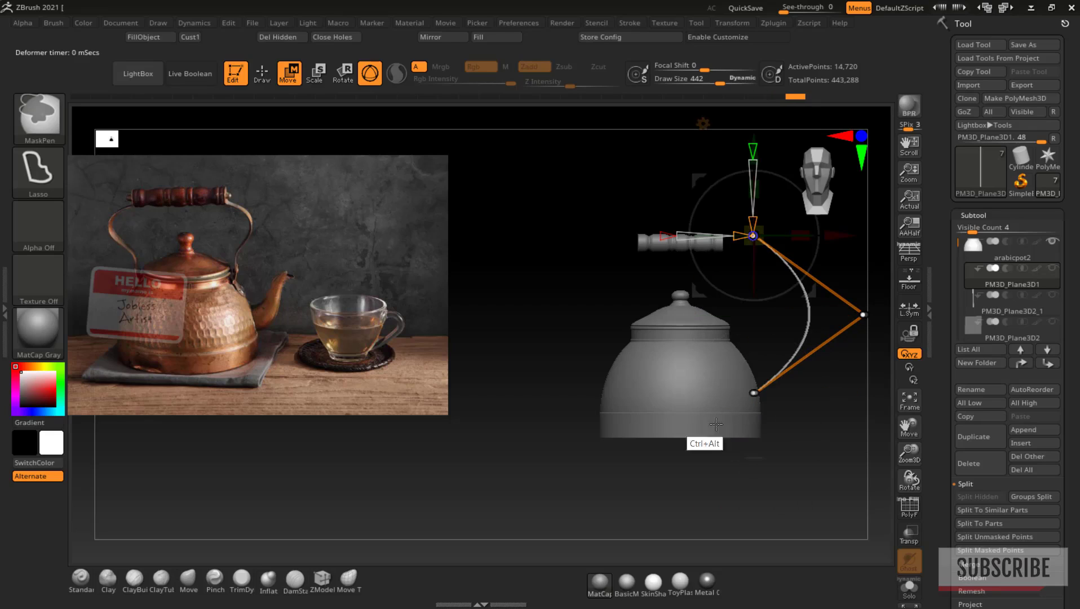
pyautogui.keyDown('ctrl'); pyautogui.keyDown('alt'); pyautogui.moveTo(735, 354); pyautogui.dragTo(733, 427); pyautogui.keyUp('alt'); pyautogui.keyUp('ctrl')
pyautogui.keyDown('ctrl'); pyautogui.keyDown('alt'); pyautogui.moveTo(726, 199); pyautogui.dragTo(723, 275); pyautogui.keyUp('alt'); pyautogui.keyUp('ctrl')
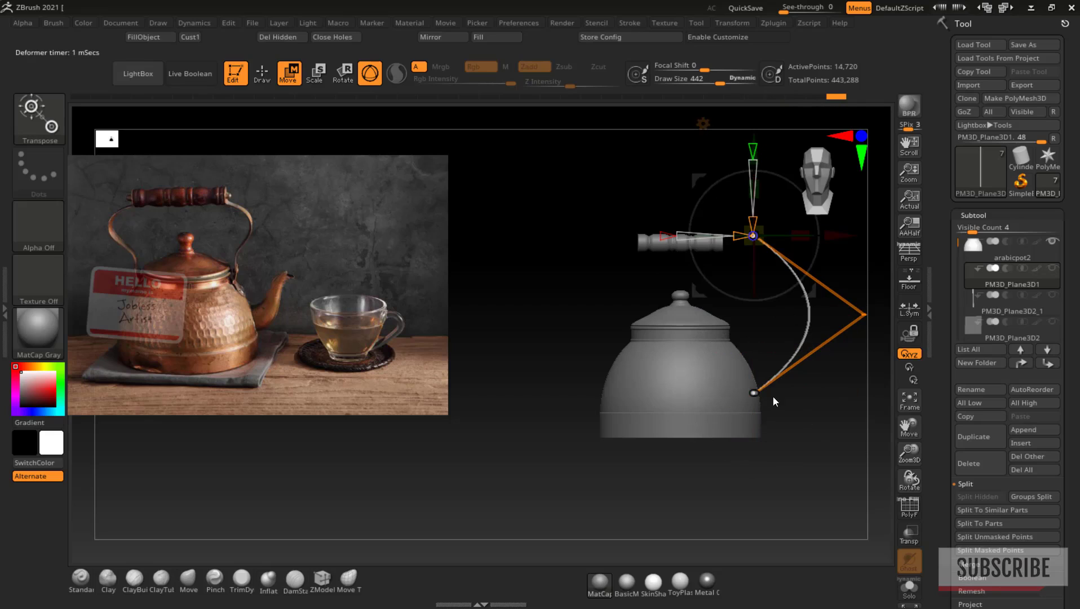
pyautogui.moveTo(861, 267); pyautogui.dragTo(762, 322)
pyautogui.moveTo(725, 160); pyautogui.dragTo(741, 203)
pyautogui.moveTo(701, 247); pyautogui.dragTo(597, 412)
pyautogui.hotkey('ctrl', 'z')
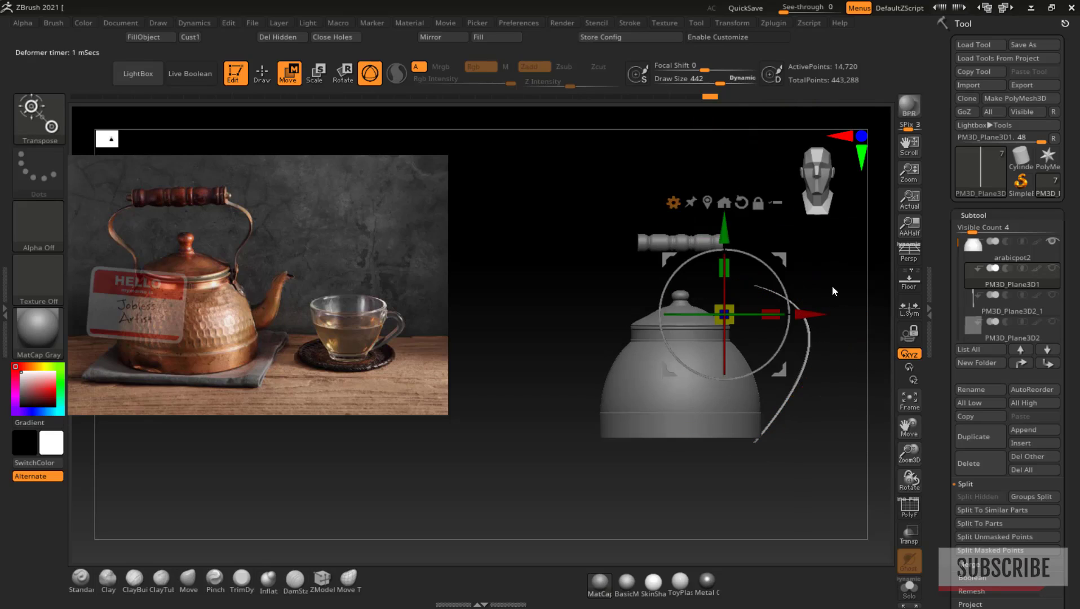
pyautogui.hotkey('ctrl', 'z')
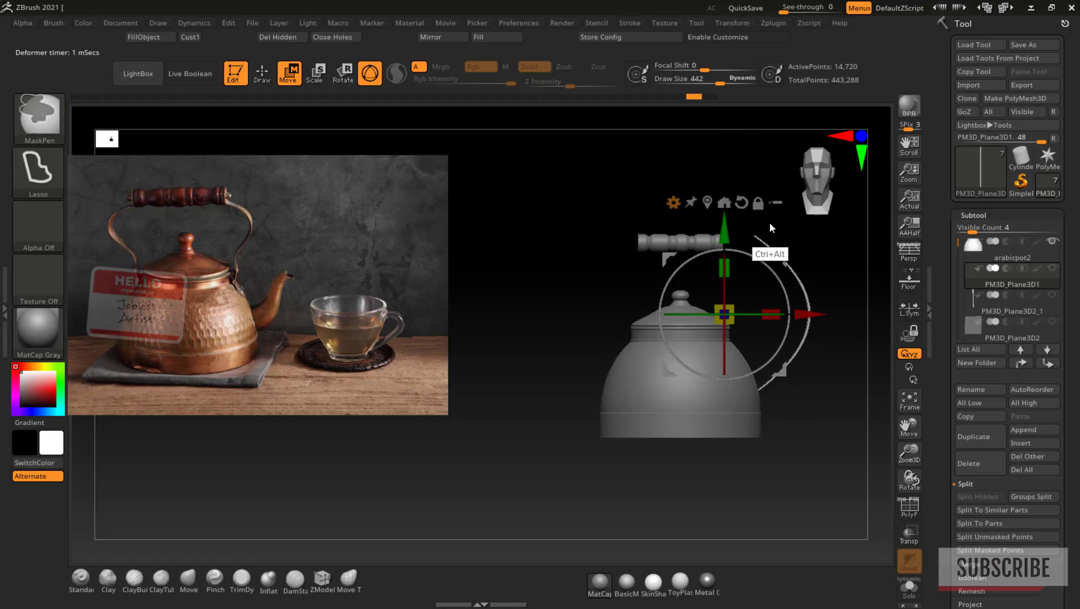
pyautogui.moveTo(752, 164)
pyautogui.keyDown('ctrl'); pyautogui.keyDown('alt'); pyautogui.mouseDown()
pyautogui.moveTo(780, 356)
pyautogui.moveTo(753, 161)
pyautogui.mouseUp(); pyautogui.keyUp('alt'); pyautogui.keyUp('ctrl')
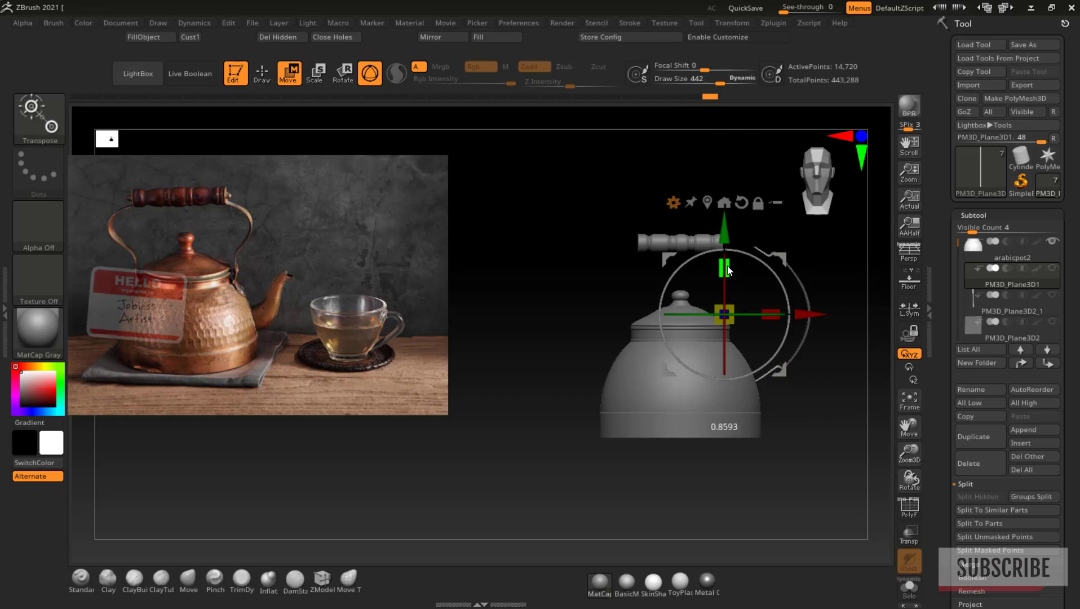
pyautogui.moveTo(717, 265); pyautogui.dragTo(718, 263)
# Step: Reactivate the Deformer and move the curved strap's end points inward so the upper end meets the handle grip
pyautogui.click(673, 202)
pyautogui.moveTo(794, 183); pyautogui.dragTo(838, 396)
pyautogui.moveTo(757, 298); pyautogui.dragTo(756, 297)
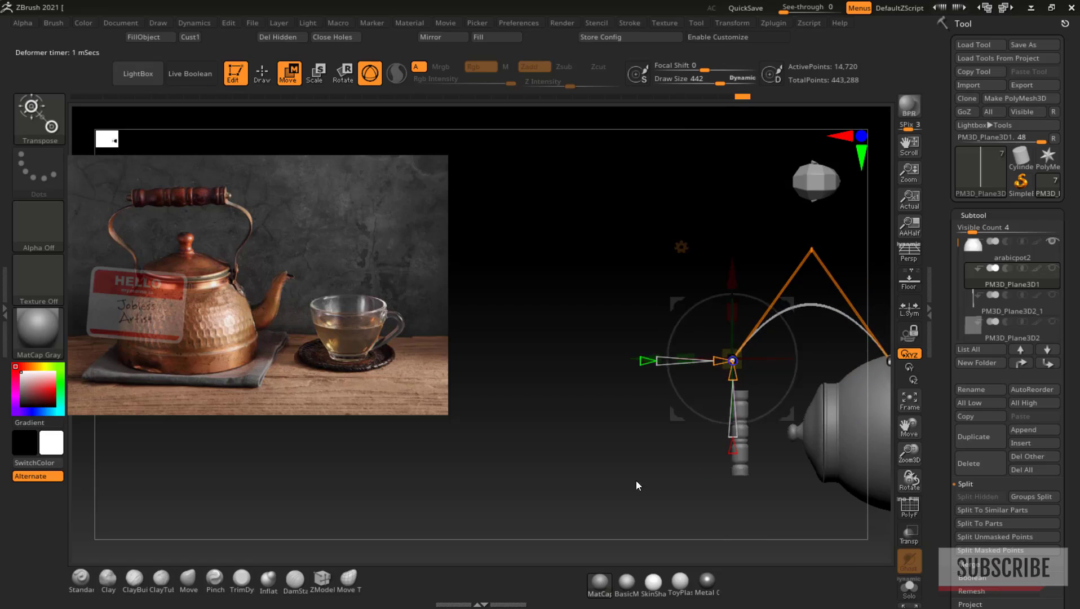
pyautogui.moveTo(636, 480); pyautogui.dragTo(626, 470)
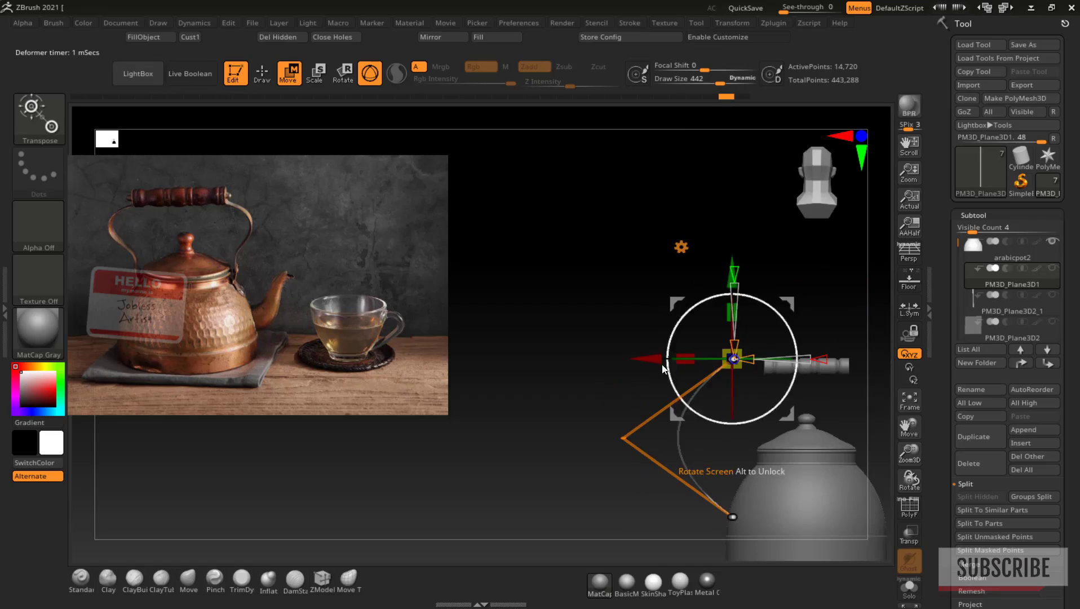
pyautogui.moveTo(635, 359); pyautogui.dragTo(652, 359)
pyautogui.moveTo(733, 272); pyautogui.dragTo(733, 273)
pyautogui.moveTo(588, 356); pyautogui.dragTo(595, 356)
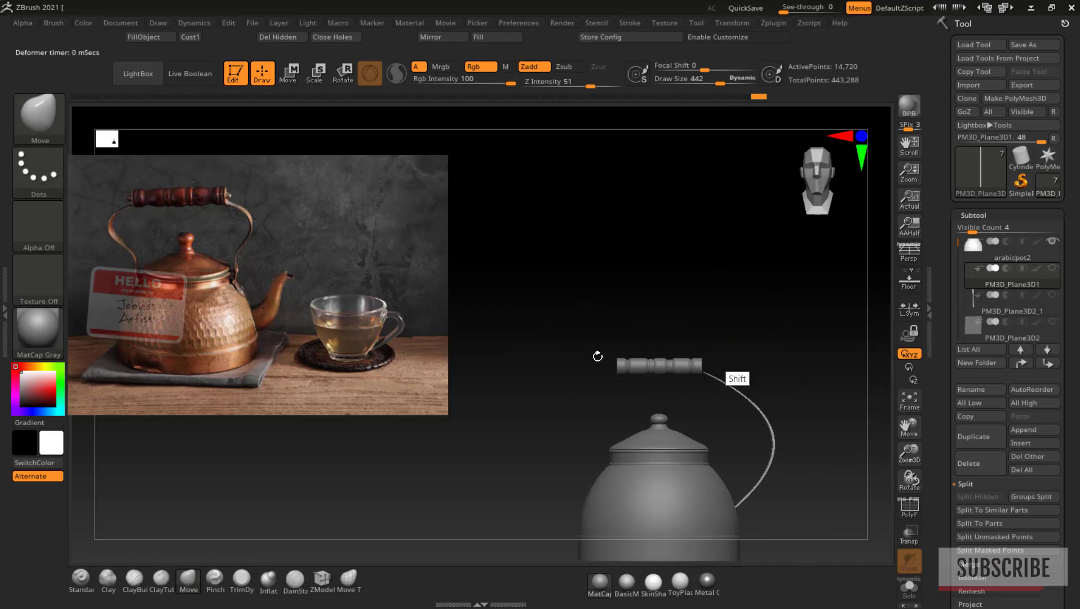
# Step: Raise the strap's lower end points to the pot's collar beneath the lid and shift them slightly outward
pyautogui.moveTo(908, 429); pyautogui.dragTo(821, 428)
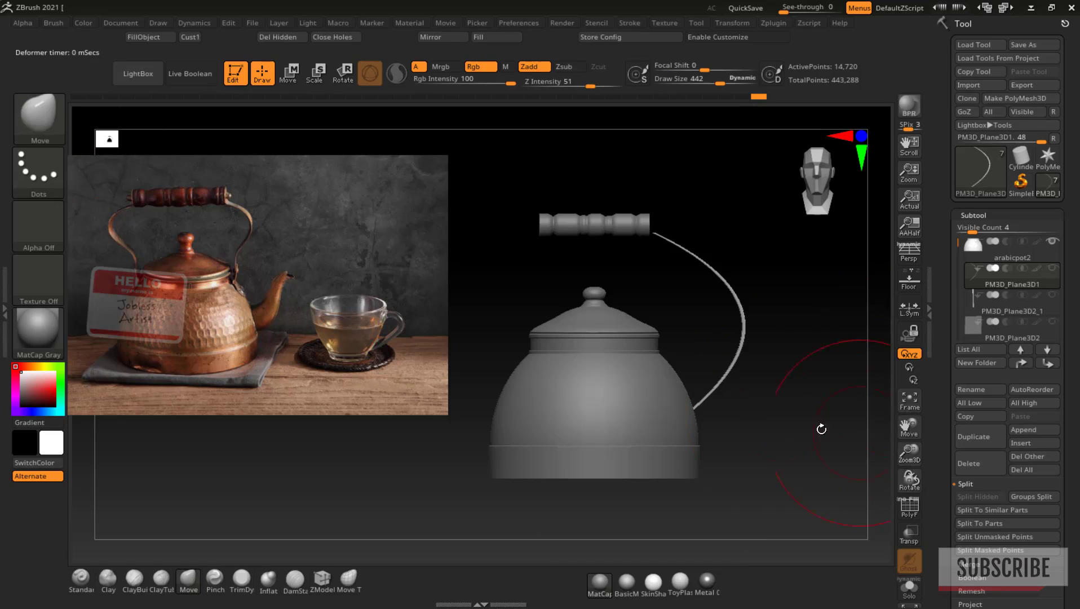
pyautogui.press('w')
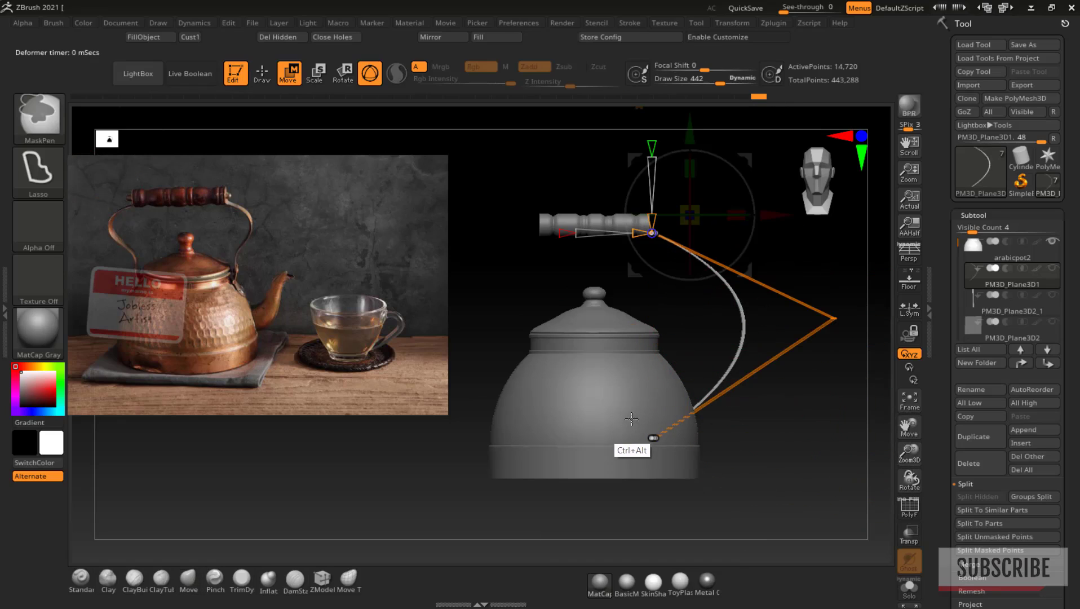
pyautogui.moveTo(633, 418)
pyautogui.keyDown('ctrl'); pyautogui.keyDown('alt'); pyautogui.mouseDown()
pyautogui.moveTo(699, 451)
pyautogui.moveTo(679, 473)
pyautogui.moveTo(695, 450)
pyautogui.mouseUp(); pyautogui.keyUp('alt'); pyautogui.keyUp('ctrl')
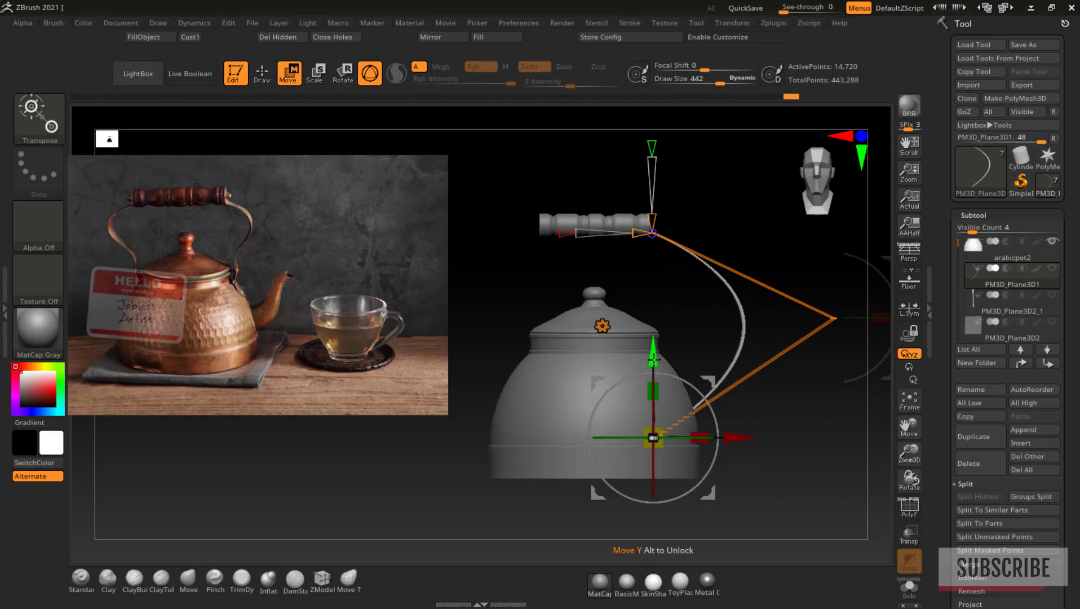
pyautogui.moveTo(653, 390); pyautogui.dragTo(653, 361)
pyautogui.moveTo(727, 433); pyautogui.dragTo(736, 432)
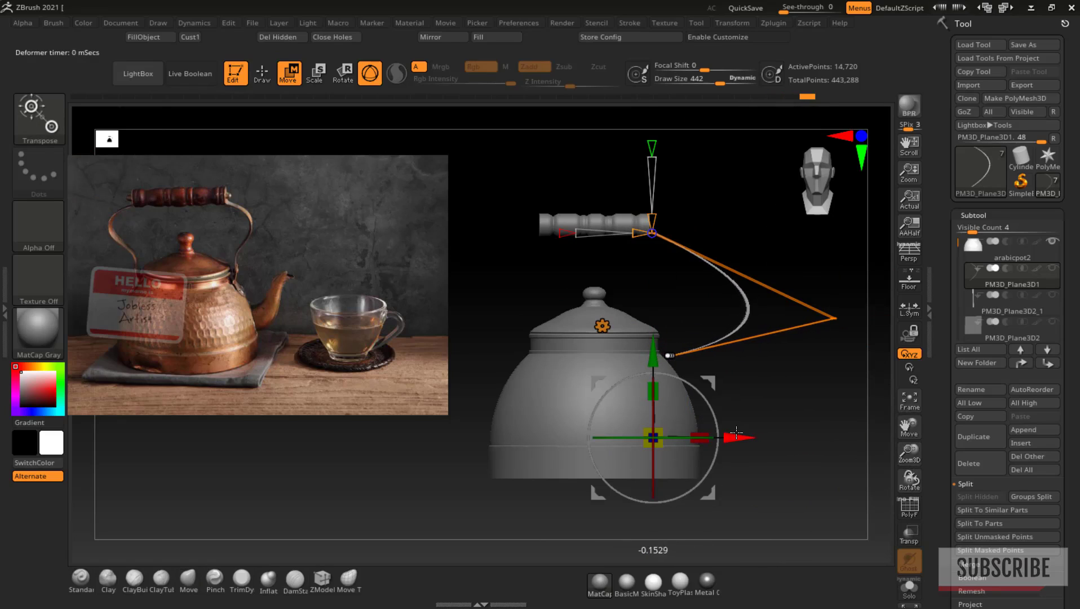
pyautogui.moveTo(653, 363); pyautogui.dragTo(653, 354)
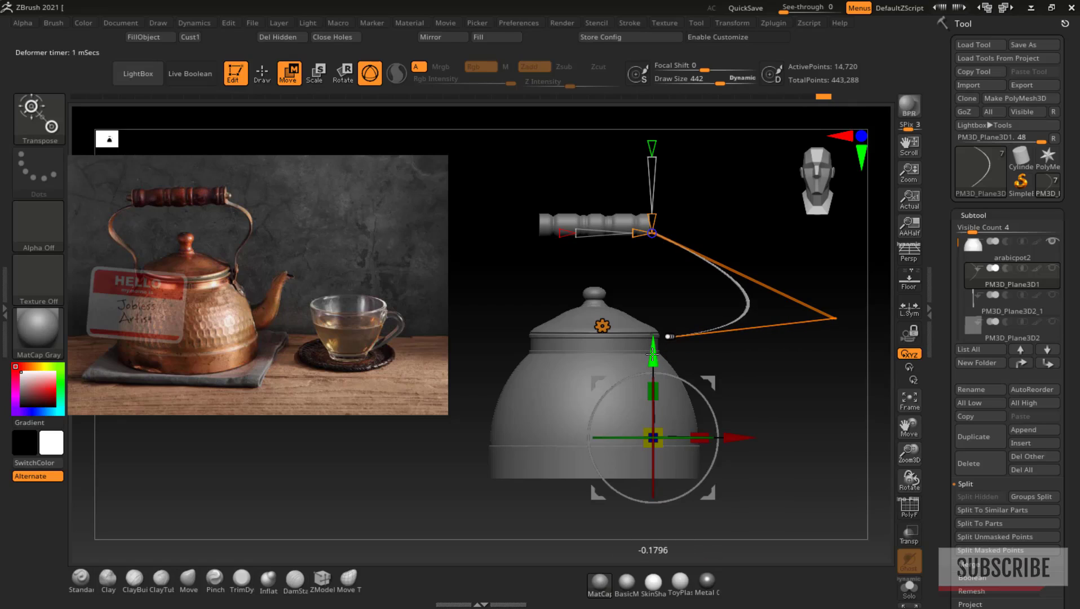
# Step: Raise the Deformer's outer middle points on the curved right strap to shift its bulge upward
pyautogui.moveTo(823, 279)
pyautogui.keyDown('ctrl'); pyautogui.keyDown('alt'); pyautogui.mouseDown()
pyautogui.moveTo(819, 314)
pyautogui.moveTo(820, 290)
pyautogui.mouseUp(); pyautogui.keyUp('alt'); pyautogui.keyUp('ctrl')
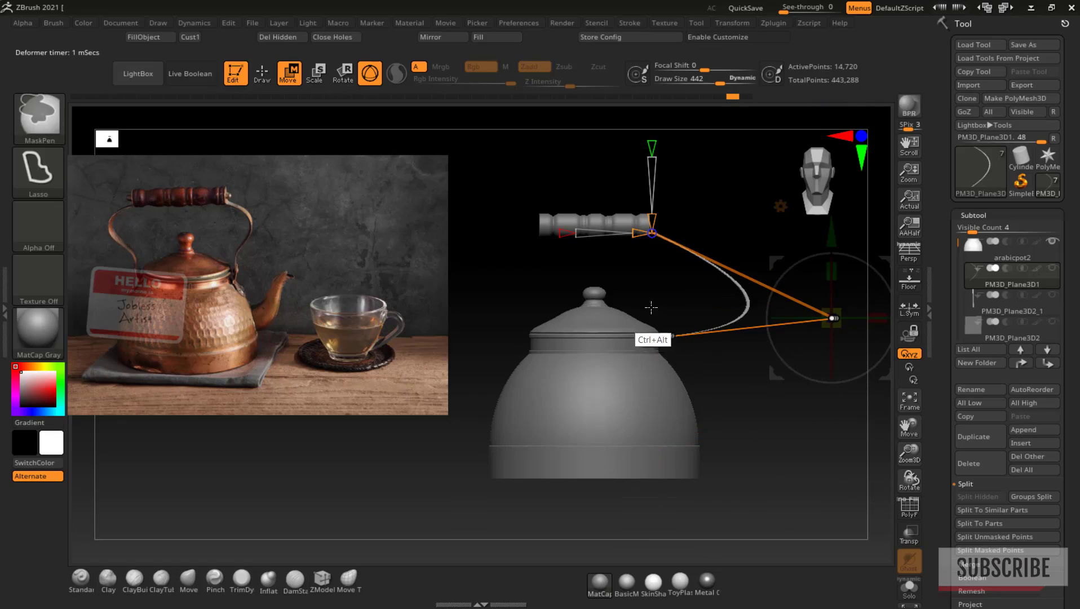
pyautogui.keyDown('ctrl'); pyautogui.keyDown('alt'); pyautogui.moveTo(651, 308); pyautogui.dragTo(708, 366); pyautogui.keyUp('alt'); pyautogui.keyUp('ctrl')
pyautogui.moveTo(822, 292)
pyautogui.keyDown('ctrl'); pyautogui.keyDown('alt'); pyautogui.mouseDown()
pyautogui.moveTo(793, 279)
pyautogui.moveTo(795, 289)
pyautogui.mouseUp(); pyautogui.keyUp('alt'); pyautogui.keyUp('ctrl')
pyautogui.moveTo(832, 246); pyautogui.dragTo(832, 240)
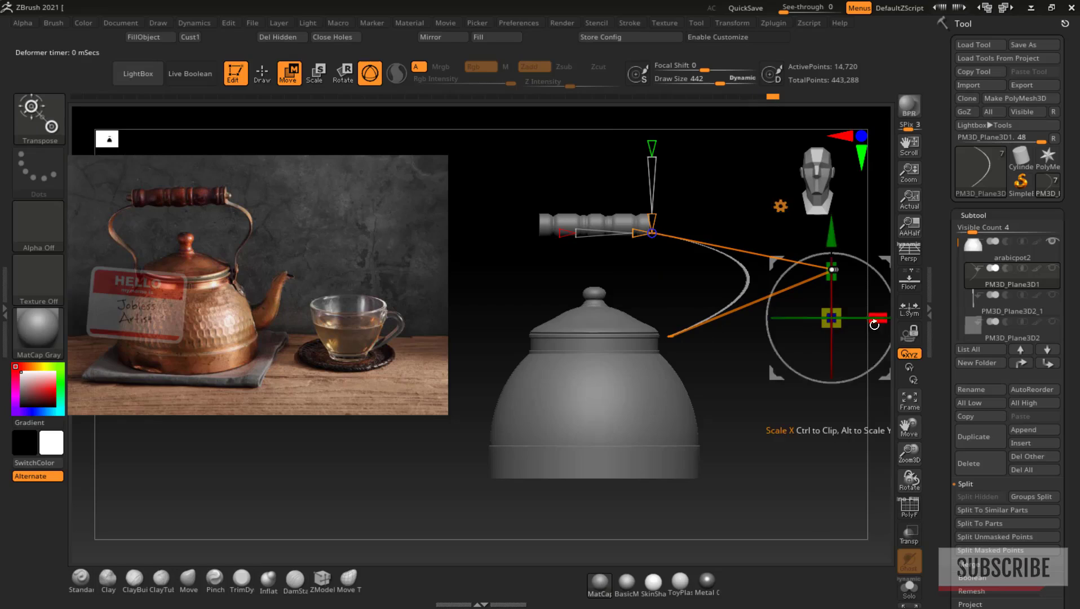
pyautogui.moveTo(909, 454); pyautogui.dragTo(857, 425)
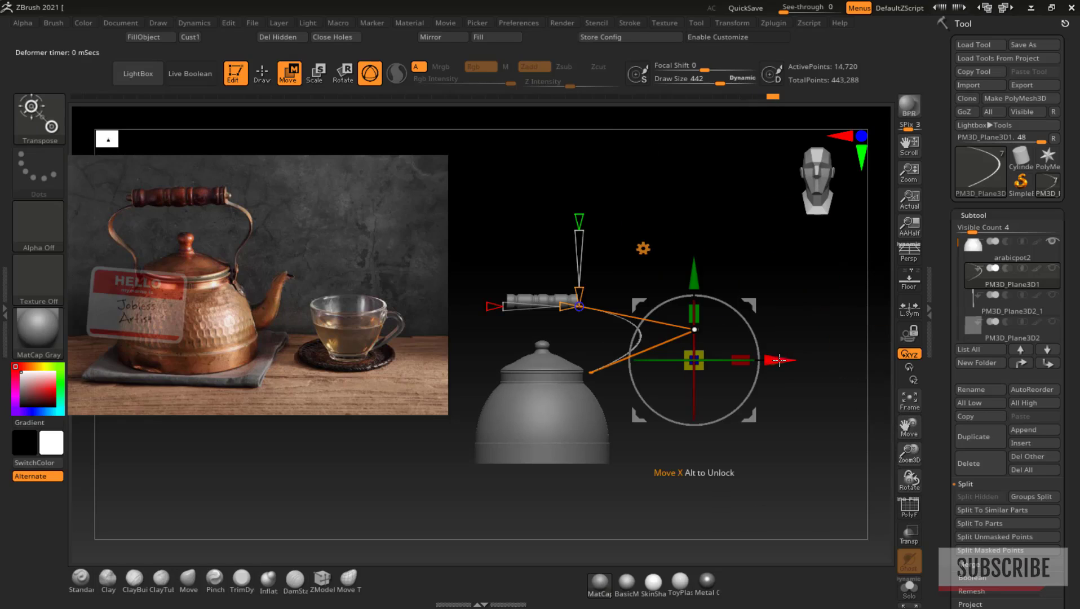
pyautogui.press('q')
pyautogui.moveTo(701, 340); pyautogui.dragTo(775, 321)
pyautogui.moveTo(911, 453); pyautogui.dragTo(912, 476)
pyautogui.moveTo(909, 426); pyautogui.dragTo(981, 419)
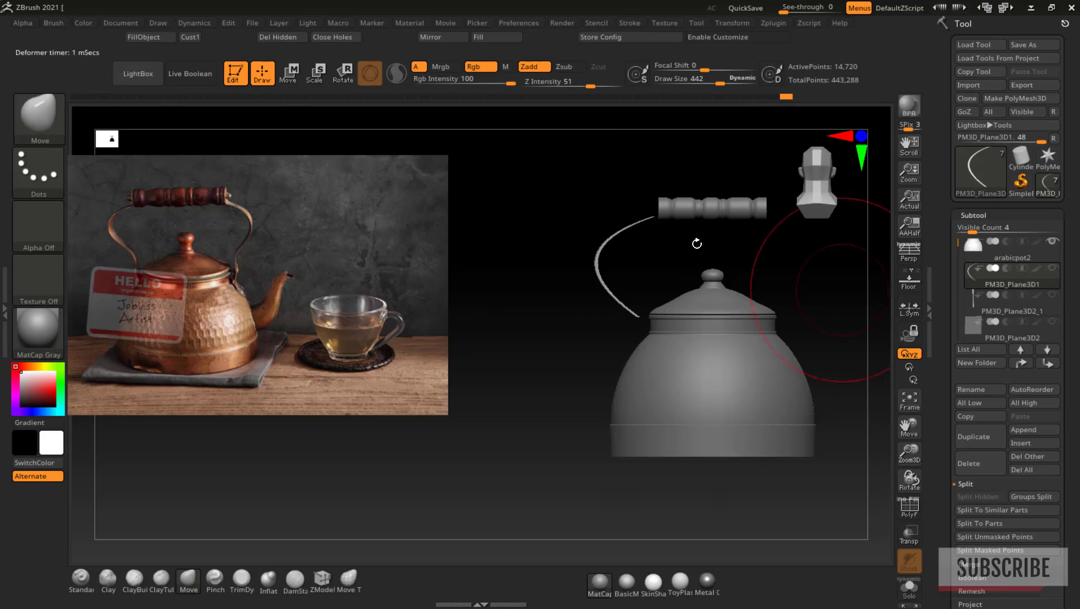
# Step: Pull the Deformer's middle points inward and farther up, then raise the strap's lower end points slightly toward the lid
pyautogui.press('w')
pyautogui.moveTo(387, 303); pyautogui.dragTo(399, 303)
pyautogui.moveTo(480, 225); pyautogui.dragTo(480, 217)
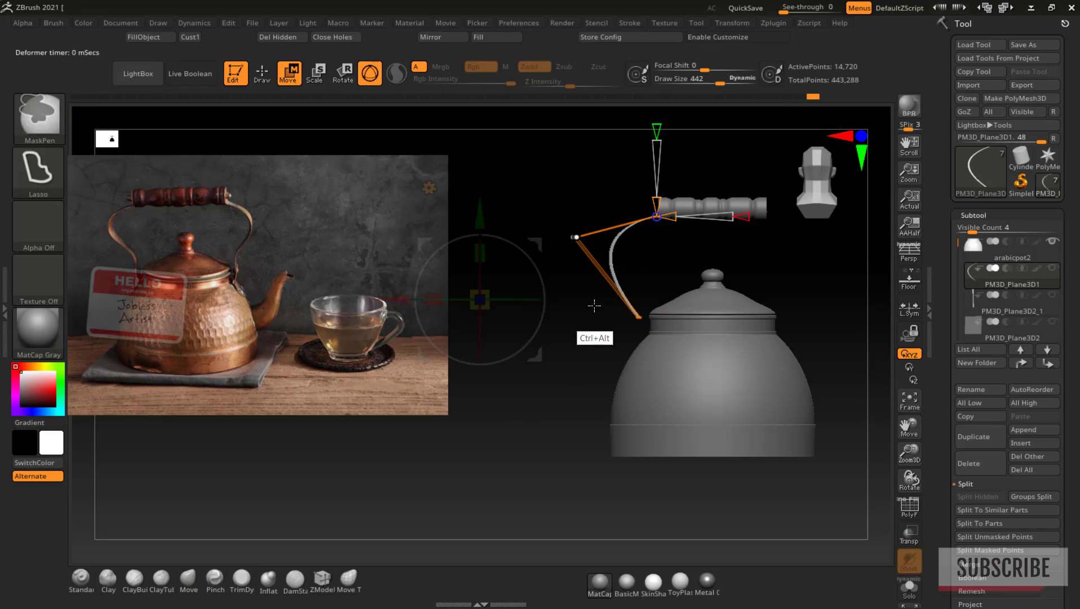
pyautogui.moveTo(592, 306)
pyautogui.keyDown('ctrl'); pyautogui.keyDown('alt'); pyautogui.mouseDown()
pyautogui.moveTo(673, 334)
pyautogui.moveTo(593, 296)
pyautogui.moveTo(656, 337)
pyautogui.mouseUp(); pyautogui.keyUp('alt'); pyautogui.keyUp('ctrl')
pyautogui.keyDown('ctrl'); pyautogui.keyDown('alt'); pyautogui.click(551, 338); pyautogui.keyUp('alt'); pyautogui.keyUp('ctrl')
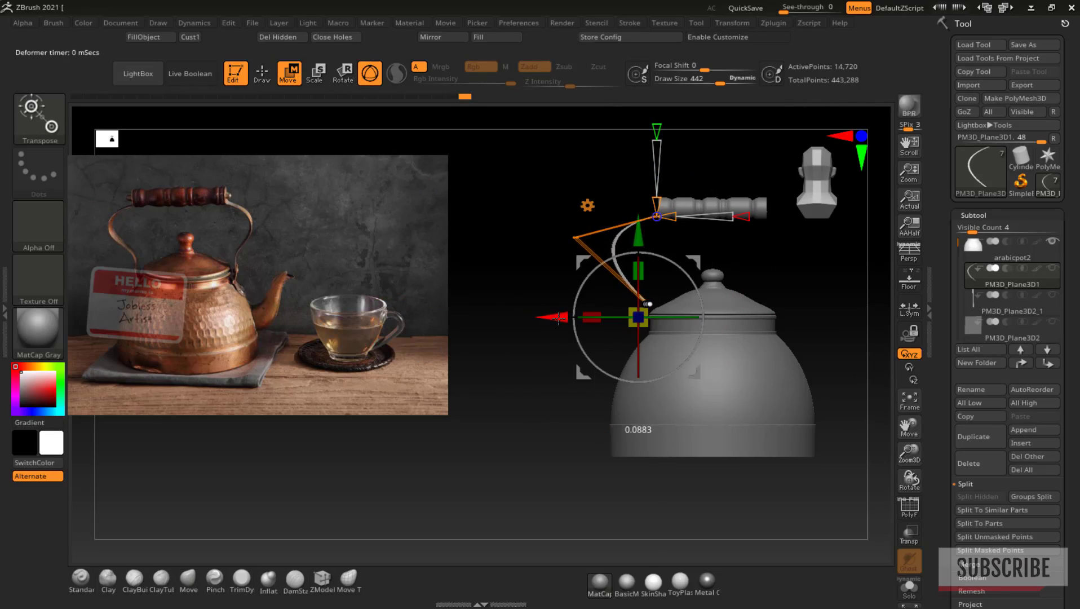
# Step: Fine-tune the height of the Deformer's middle points from the front view and finish bending the strap
pyautogui.press('q')
pyautogui.keyDown('shift'); pyautogui.moveTo(459, 295); pyautogui.dragTo(631, 299); pyautogui.keyUp('shift')
pyautogui.press('w')
pyautogui.moveTo(731, 212)
pyautogui.keyDown('ctrl'); pyautogui.keyDown('alt'); pyautogui.mouseDown()
pyautogui.moveTo(723, 269)
pyautogui.moveTo(684, 221)
pyautogui.moveTo(688, 253)
pyautogui.moveTo(679, 213)
pyautogui.mouseUp(); pyautogui.keyUp('alt'); pyautogui.keyUp('ctrl')
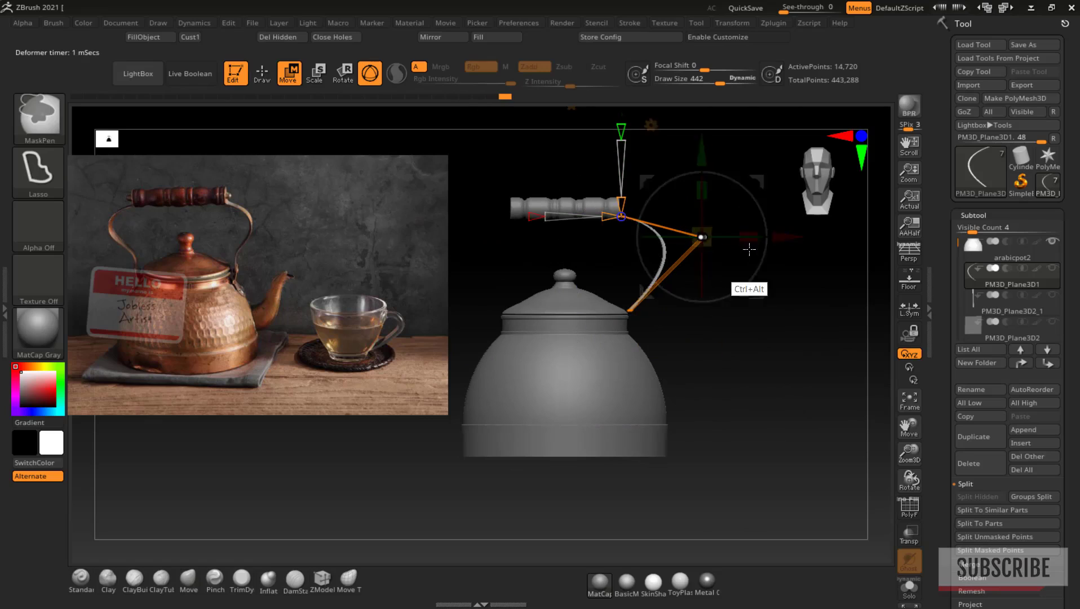
pyautogui.moveTo(703, 146); pyautogui.dragTo(704, 160)
pyautogui.press('q')
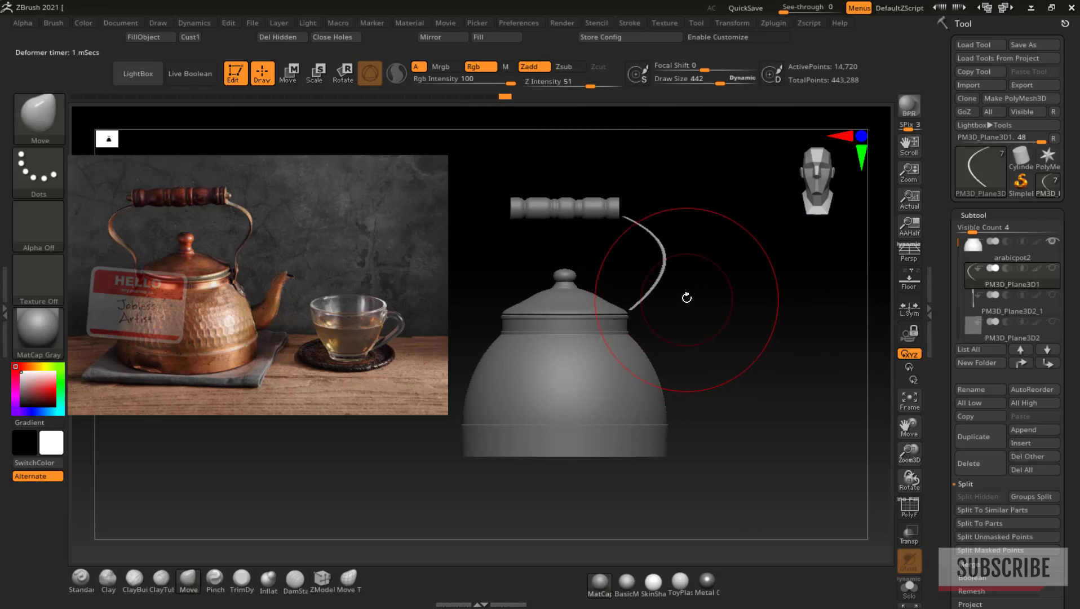
# Step: Center the transform gizmo on the curved strap PM3D_Plane3D1
pyautogui.moveTo(690, 307)
pyautogui.mouseDown()
pyautogui.moveTo(733, 222)
pyautogui.moveTo(725, 238)
pyautogui.moveTo(630, 253)
pyautogui.mouseUp()
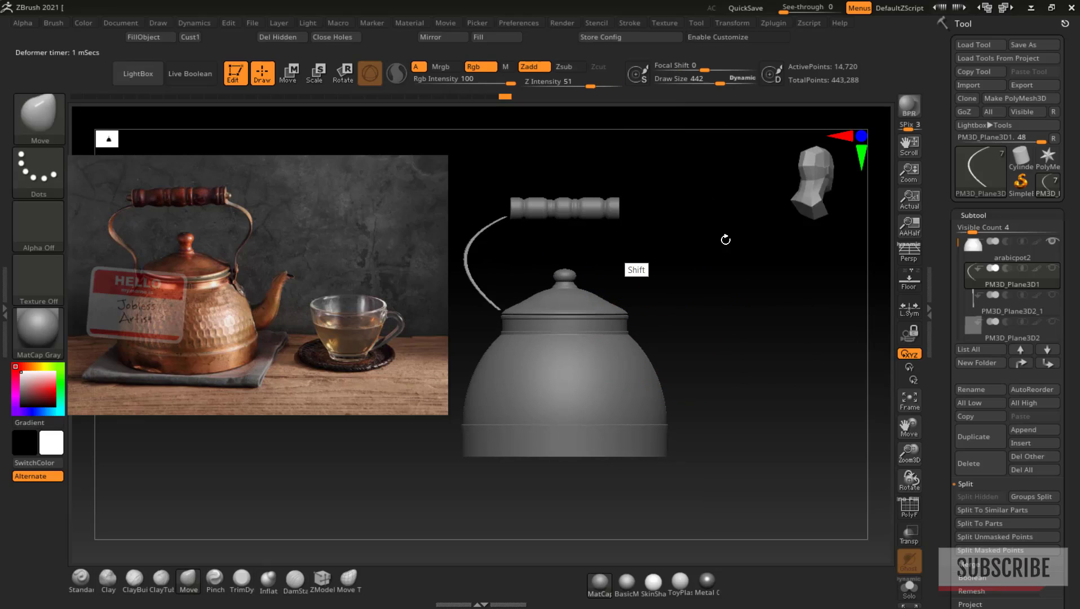
pyautogui.moveTo(908, 460); pyautogui.dragTo(957, 429)
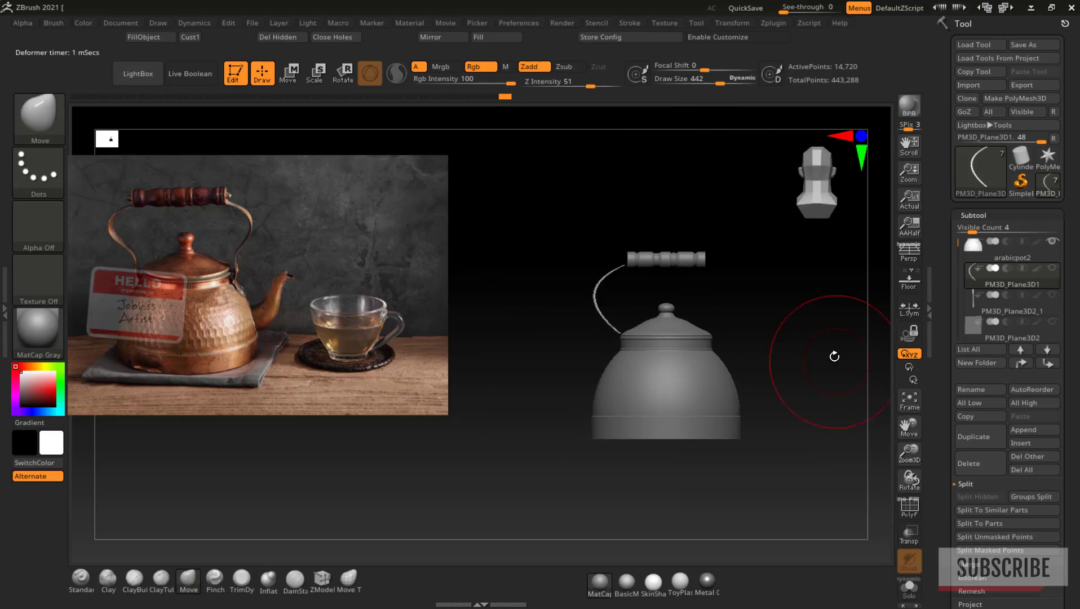
pyautogui.moveTo(828, 329); pyautogui.dragTo(908, 310)
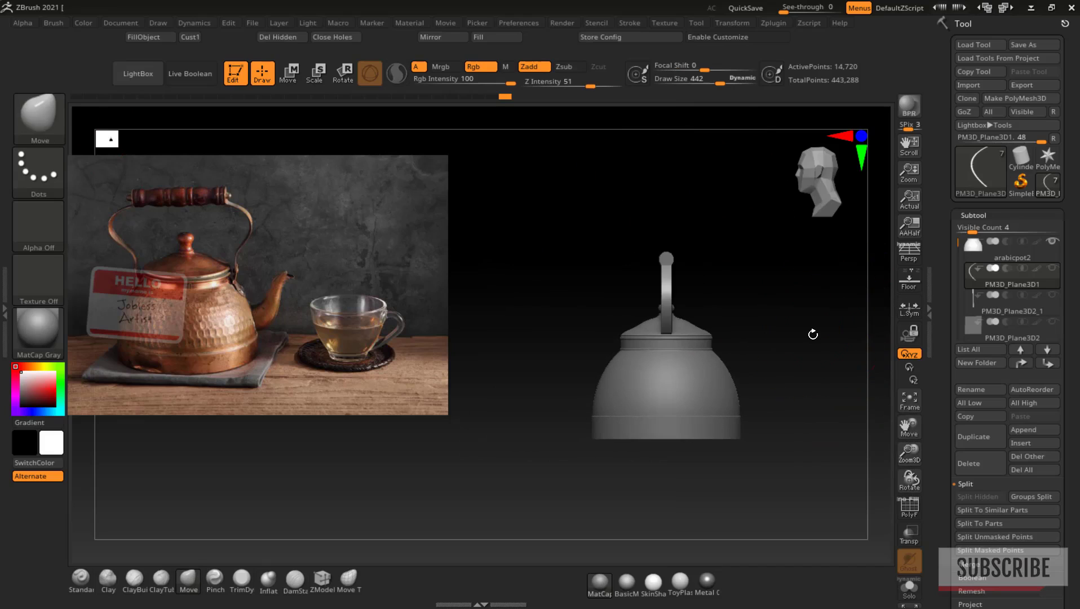
pyautogui.moveTo(812, 334); pyautogui.dragTo(881, 333)
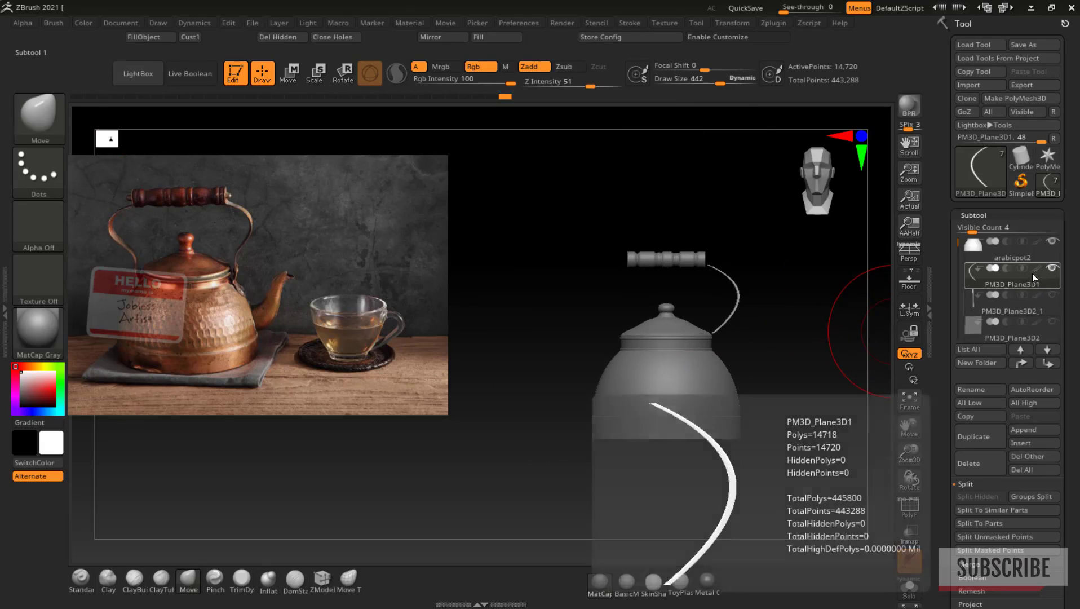
pyautogui.press('w')
pyautogui.press('y')
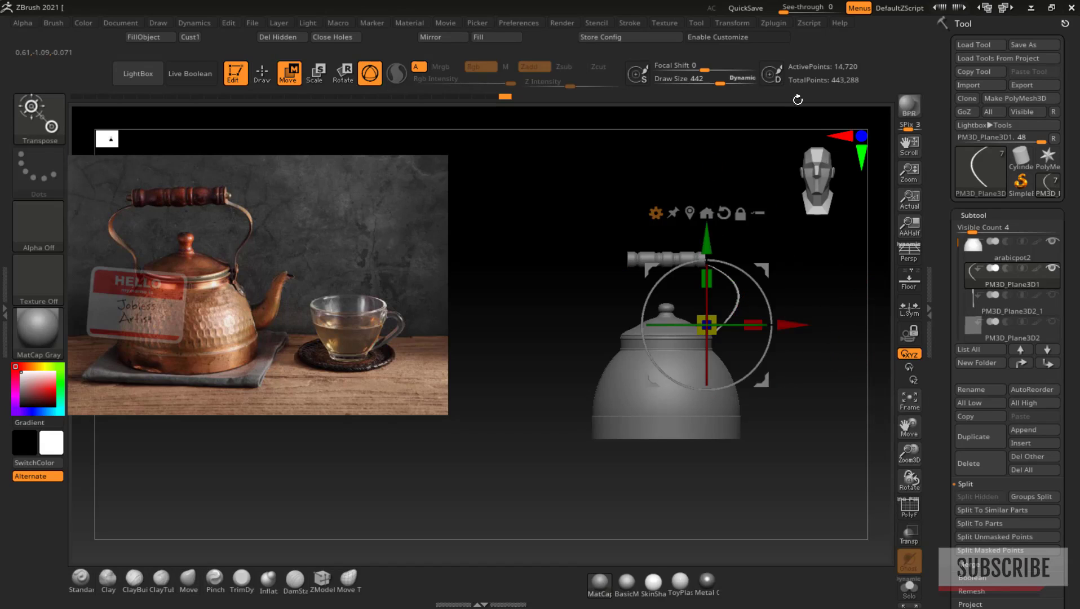
pyautogui.click(689, 213)
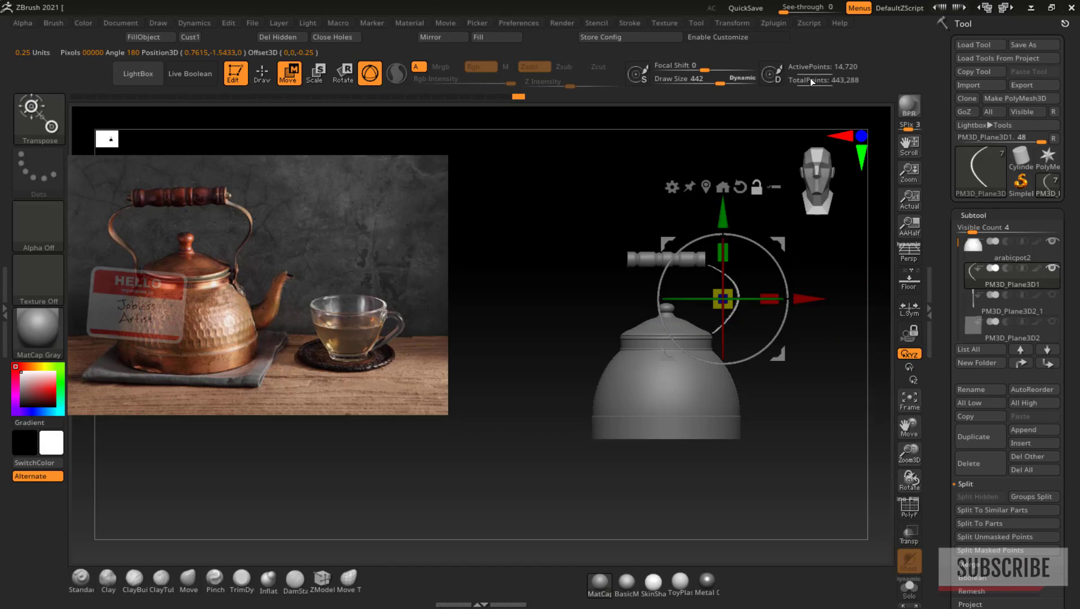
# Step: Mirror the curved strap across the X axis, merging both arms into one SubTool
pyautogui.click(807, 23)
pyautogui.click(772, 22)
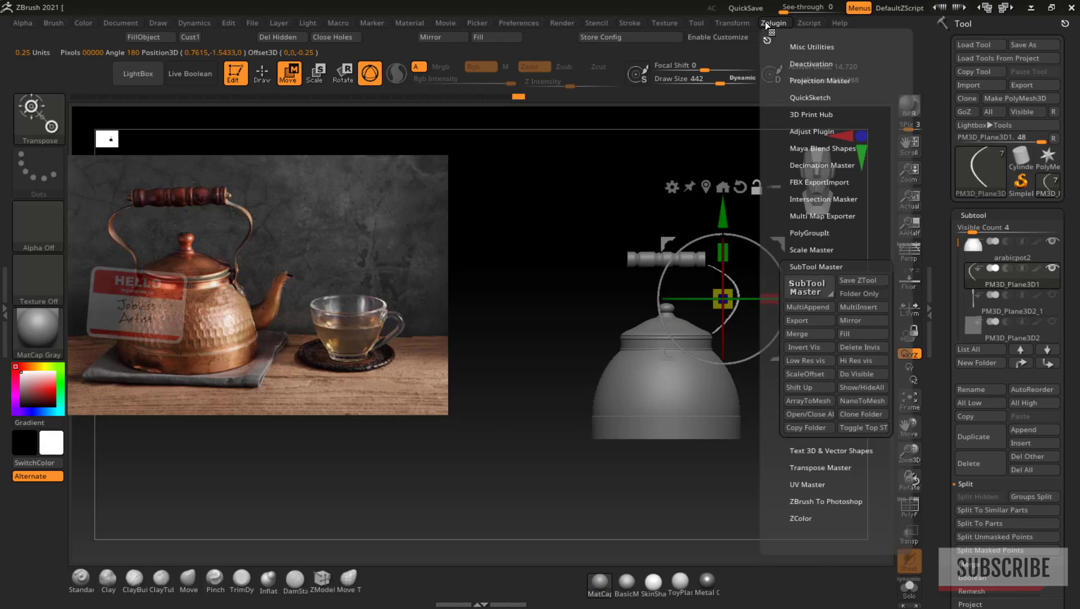
pyautogui.click(849, 322)
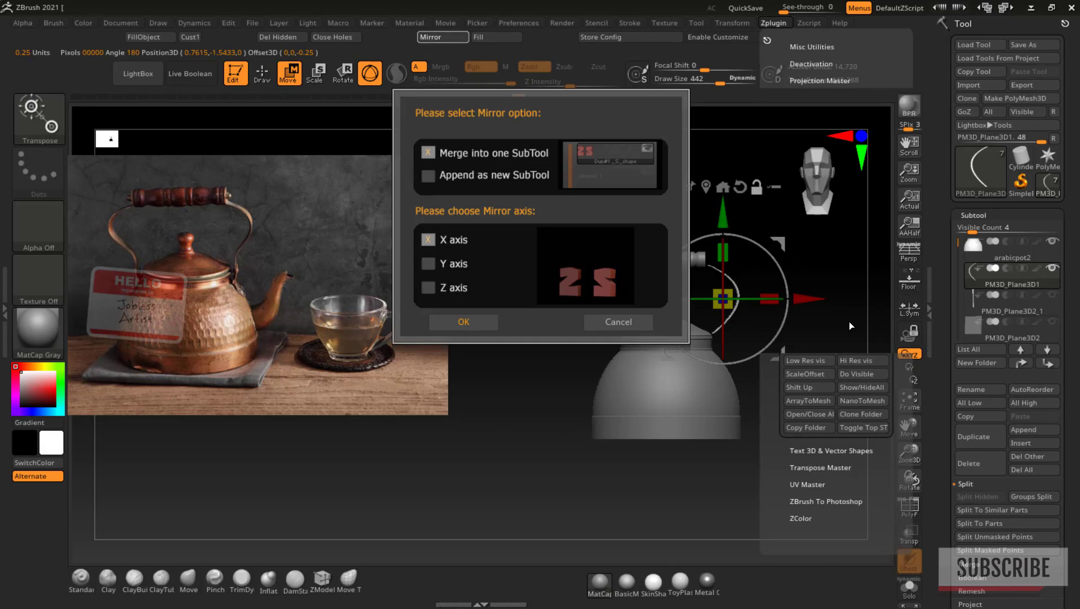
pyautogui.click(474, 321)
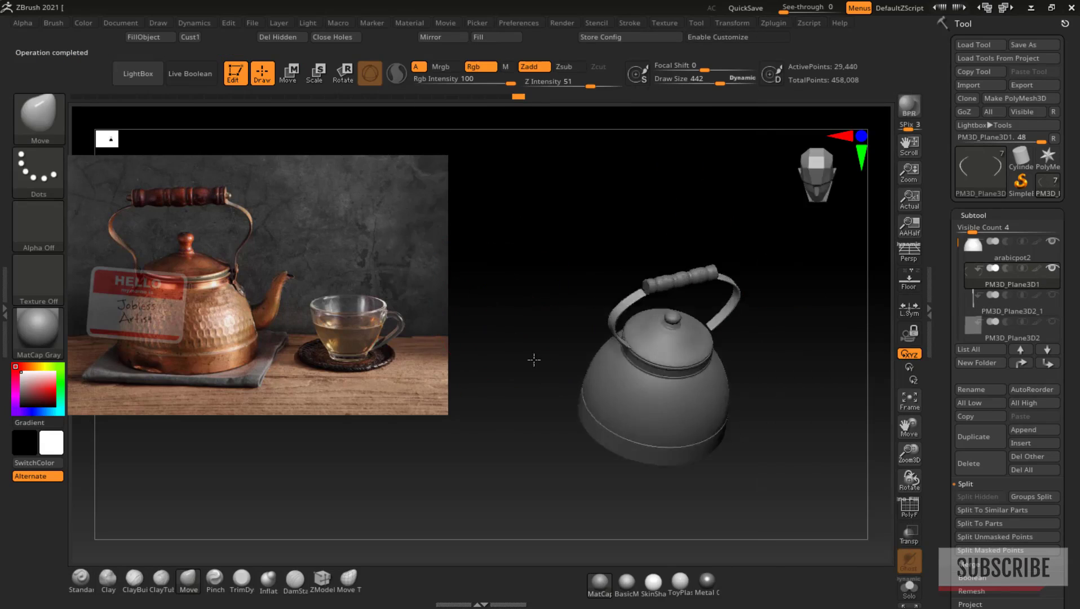
# Step: Try pushing the mirrored arms inward with the Move brush, undo it, and nudge their lower ends outward instead
pyautogui.moveTo(533, 359); pyautogui.dragTo(647, 231)
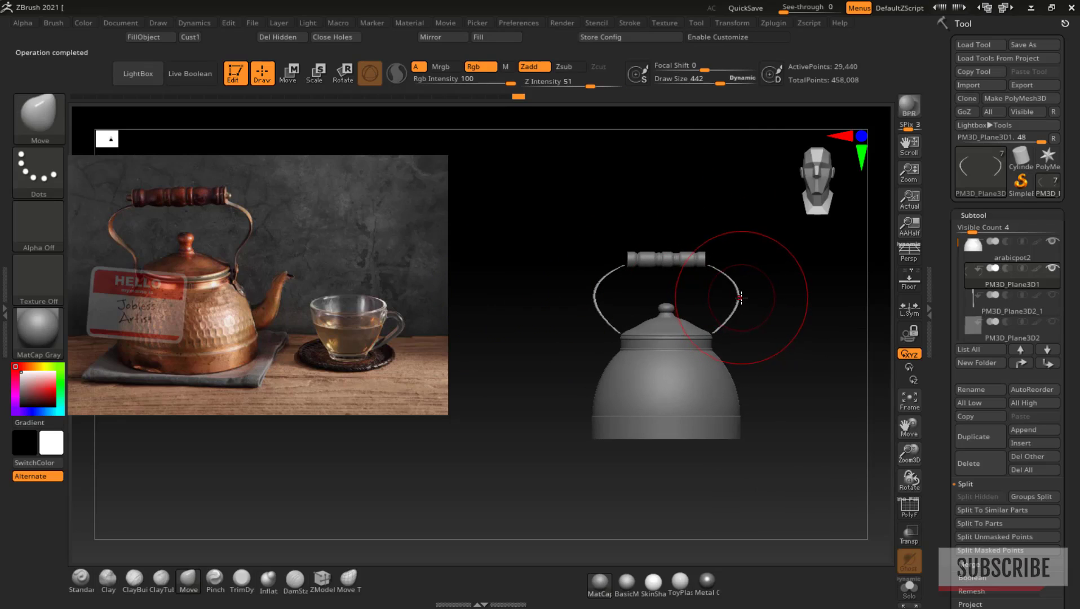
pyautogui.moveTo(739, 298); pyautogui.dragTo(730, 298)
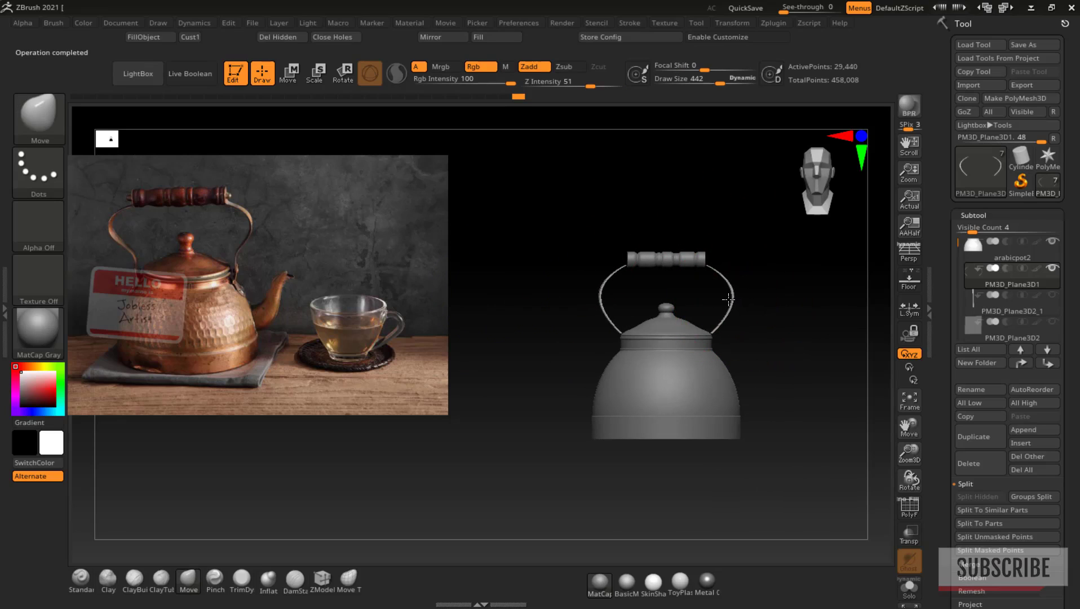
pyautogui.hotkey('ctrl', 'z')
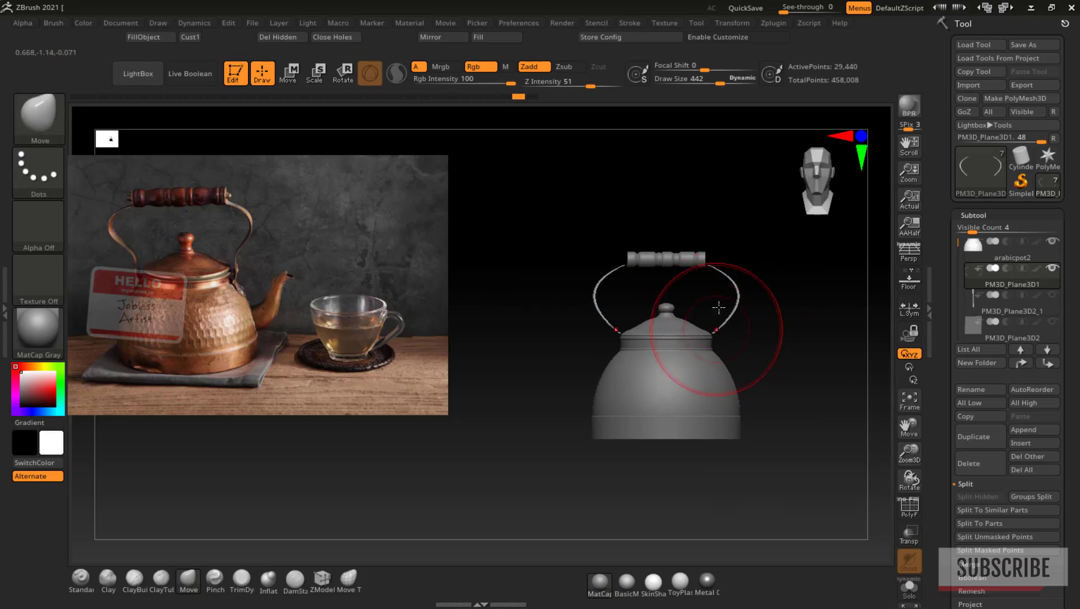
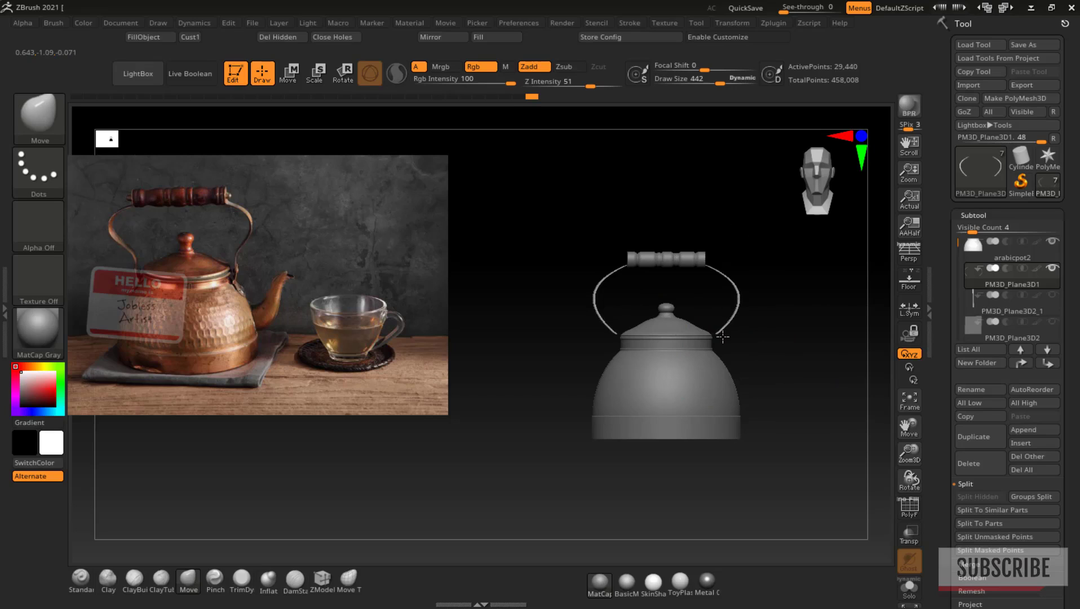
pyautogui.moveTo(803, 318); pyautogui.dragTo(796, 493)
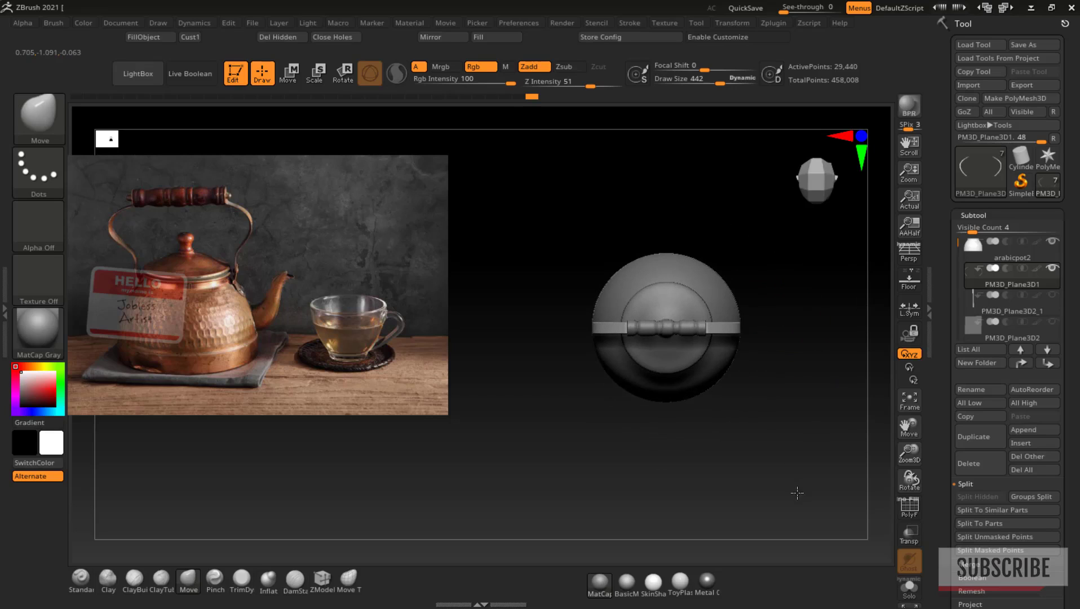
pyautogui.moveTo(914, 453); pyautogui.dragTo(914, 482)
pyautogui.moveTo(818, 411); pyautogui.dragTo(825, 221)
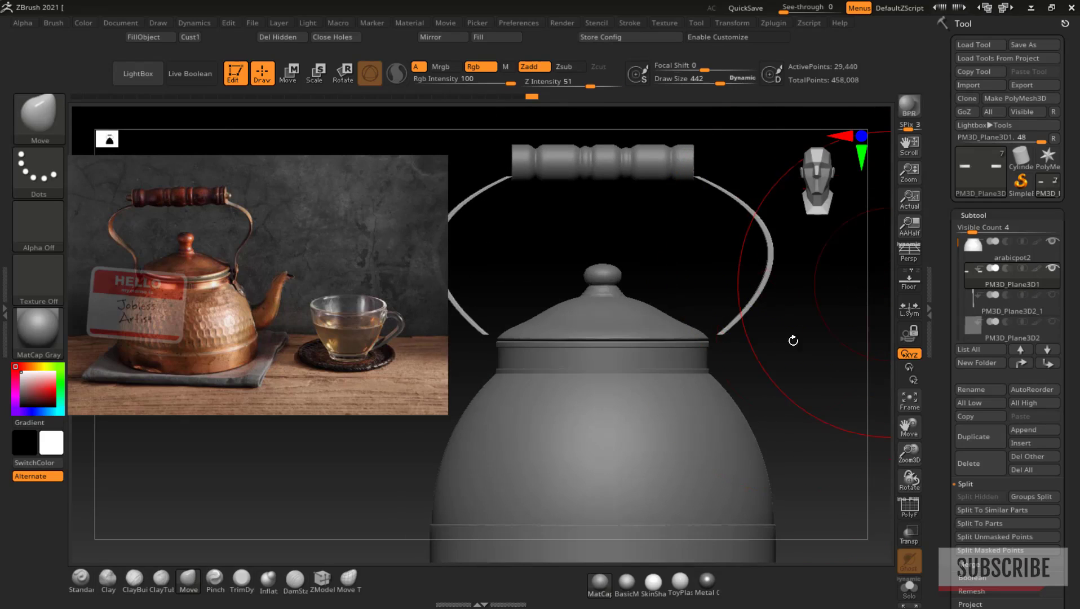
# Step: Set the brush draw size to 86 and mask the arms except for their lower tips
pyautogui.moveTo(719, 83); pyautogui.dragTo(679, 84)
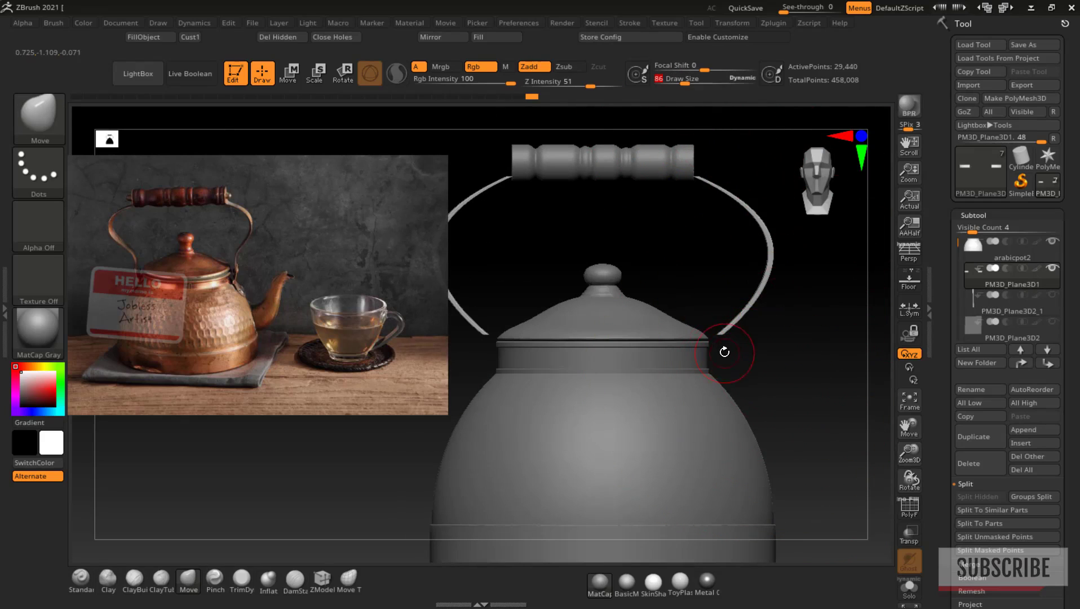
pyautogui.press('ctrl')
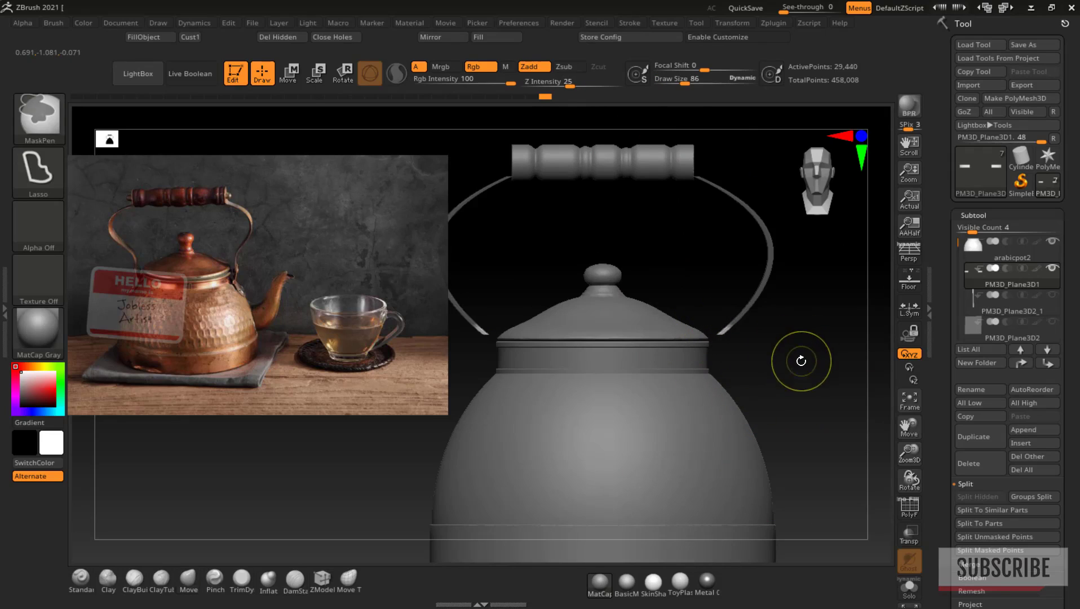
pyautogui.press('w')
pyautogui.moveTo(909, 479); pyautogui.dragTo(912, 484)
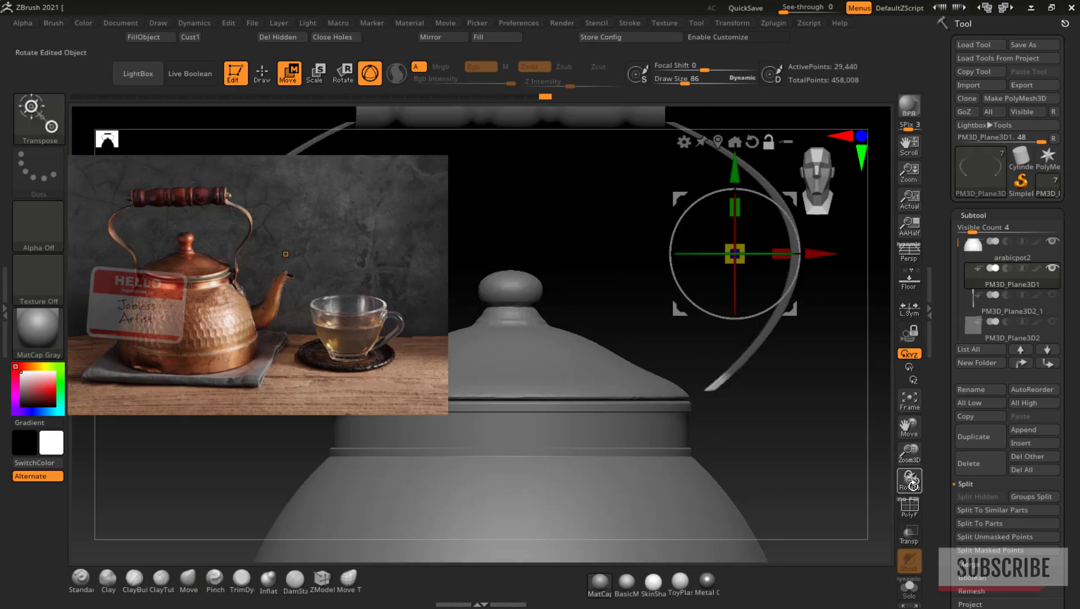
pyautogui.moveTo(787, 209)
pyautogui.mouseDown()
pyautogui.moveTo(788, 306)
pyautogui.moveTo(786, 200)
pyautogui.mouseUp()
pyautogui.click(910, 402)
# Step: Align the gizmo with the unmasked lower tips and bend them downward beside the pot's collar
pyautogui.moveTo(673, 170)
pyautogui.mouseDown()
pyautogui.moveTo(679, 221)
pyautogui.moveTo(667, 241)
pyautogui.mouseUp()
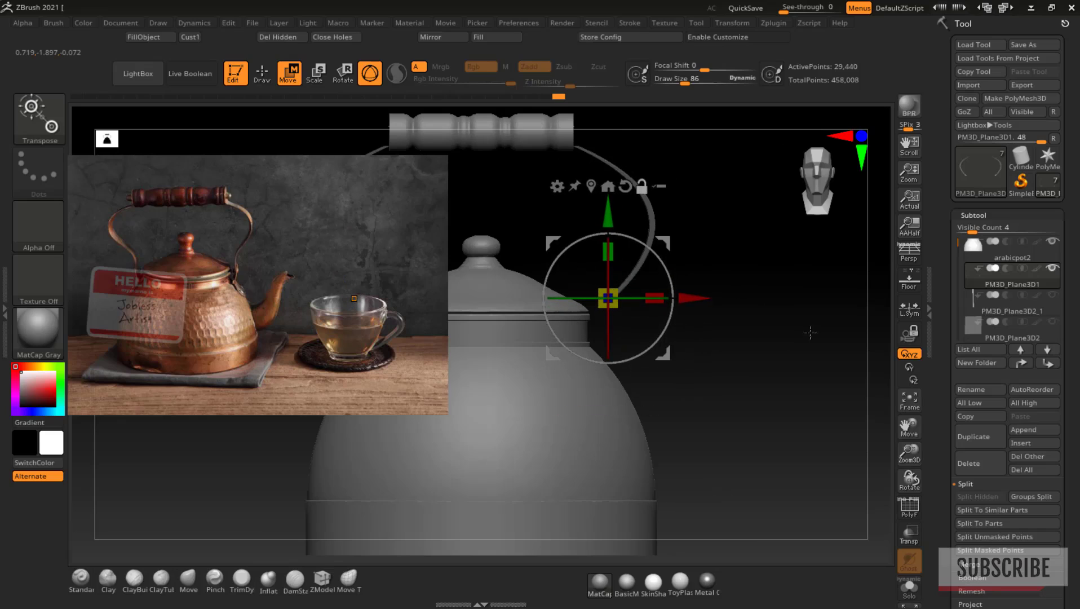
pyautogui.moveTo(914, 455); pyautogui.dragTo(913, 435)
pyautogui.moveTo(666, 243); pyautogui.dragTo(585, 227)
pyautogui.click(643, 188)
pyautogui.press('q')
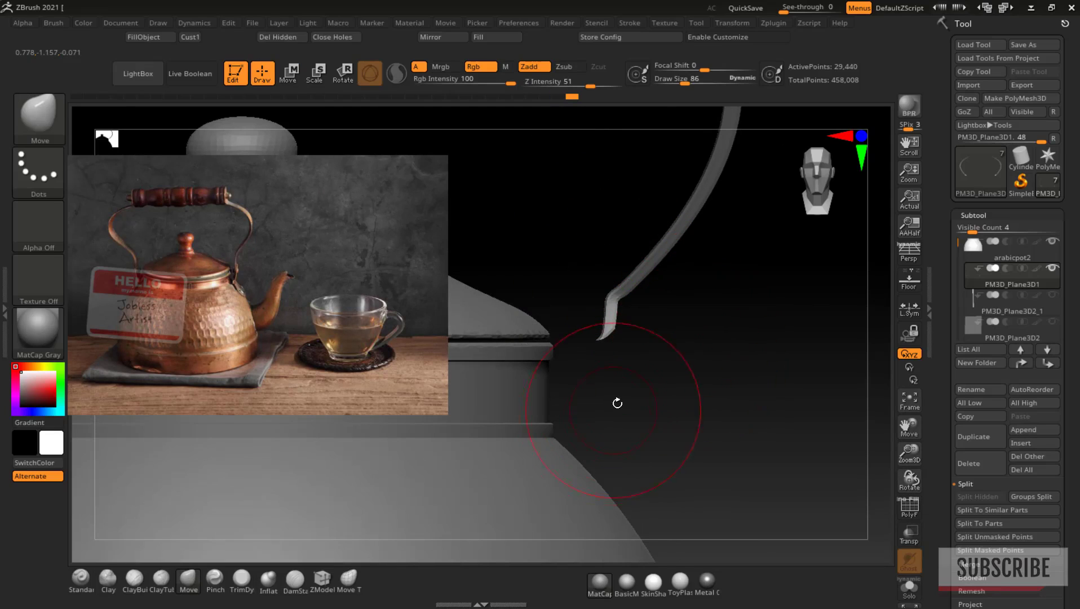
pyautogui.moveTo(905, 448); pyautogui.dragTo(907, 462)
pyautogui.moveTo(908, 427); pyautogui.dragTo(938, 426)
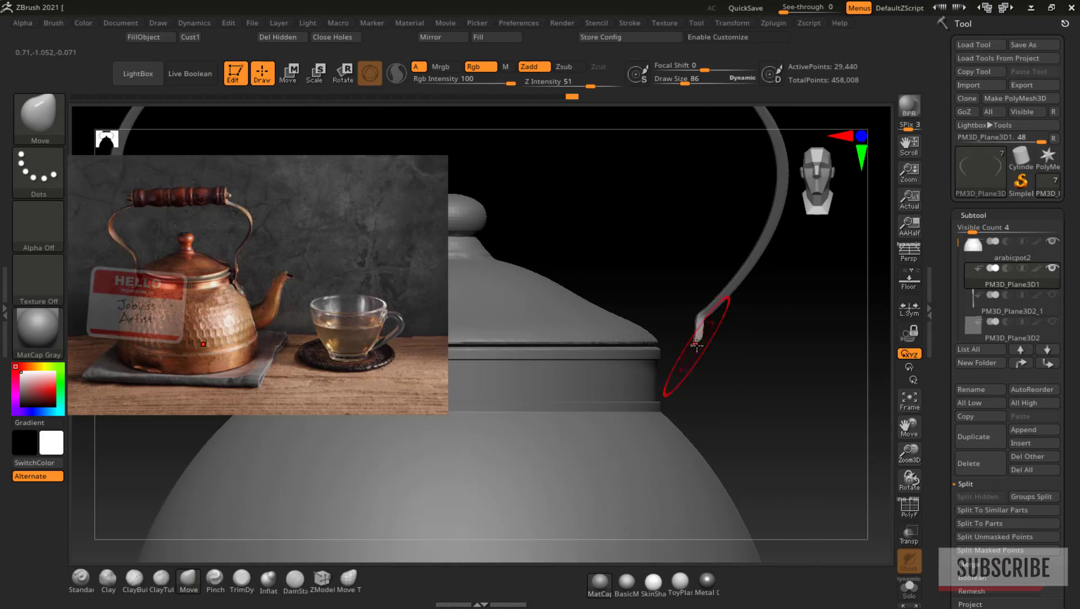
# Step: Isolate the bent lower tips with a mask and move them straight down about 0.27 to lengthen the arms, then clear the mask
pyautogui.press('ctrl')
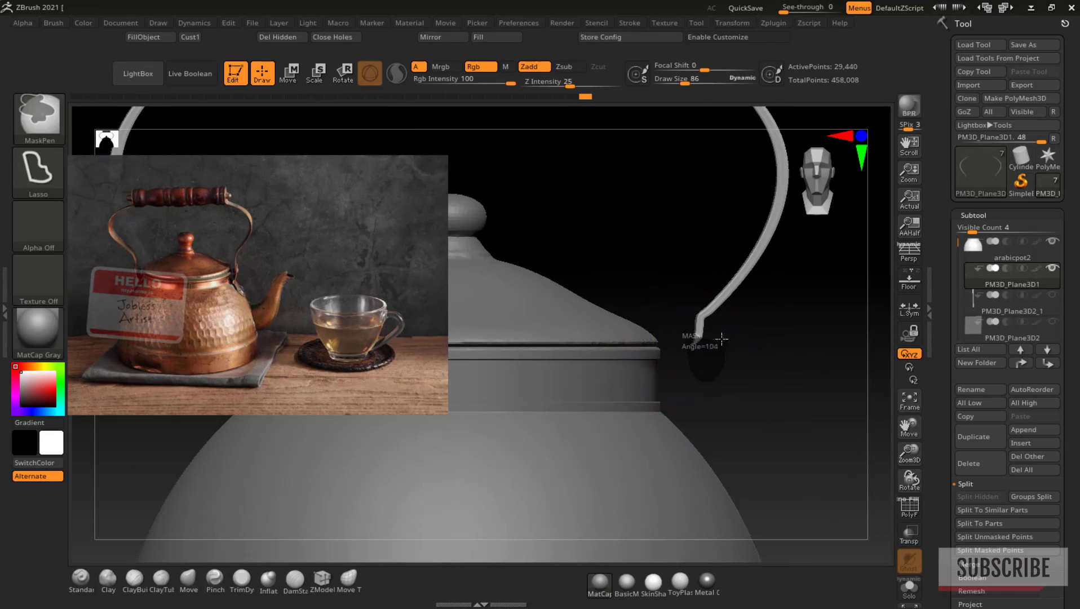
pyautogui.keyDown('ctrl'); pyautogui.moveTo(721, 338); pyautogui.dragTo(701, 327); pyautogui.keyUp('ctrl')
pyautogui.keyDown('ctrl'); pyautogui.click(747, 362); pyautogui.keyUp('ctrl')
pyautogui.press('w')
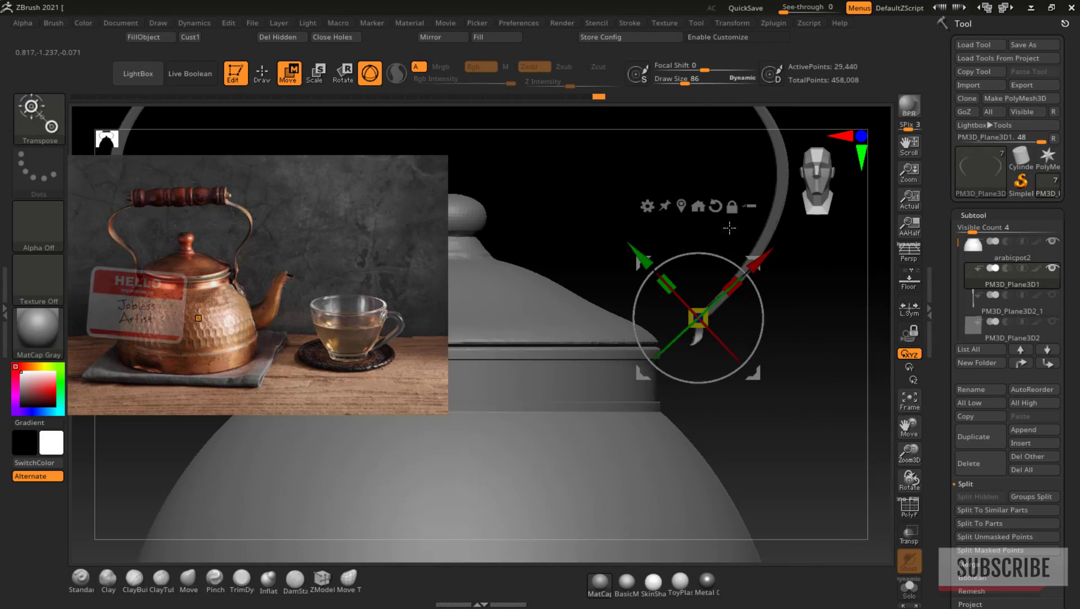
pyautogui.click(716, 206)
pyautogui.moveTo(707, 239); pyautogui.dragTo(710, 329)
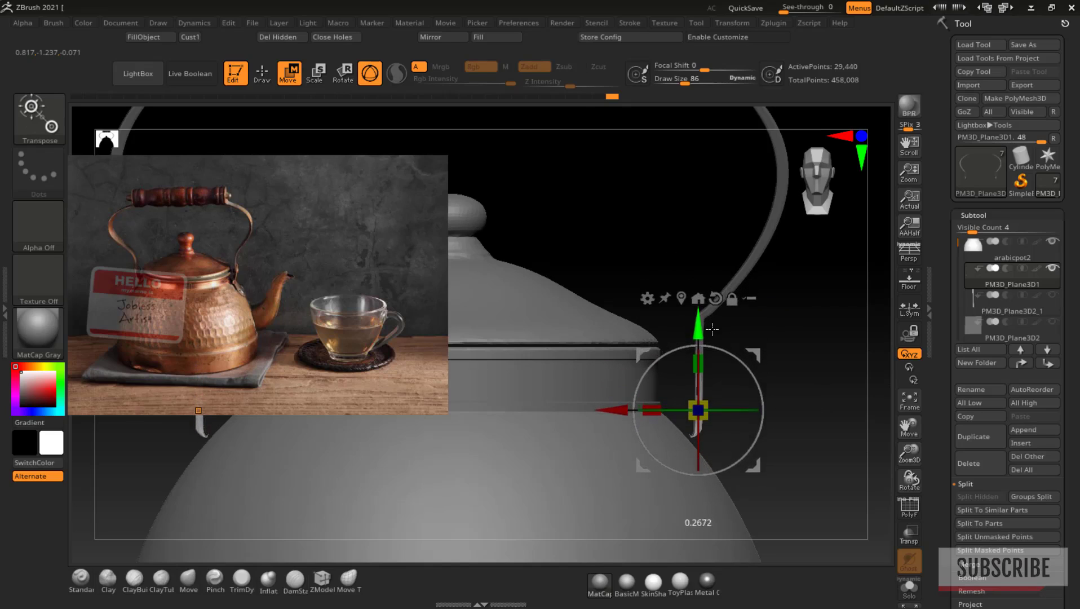
pyautogui.press('q')
pyautogui.keyDown('ctrl'); pyautogui.moveTo(805, 369); pyautogui.dragTo(846, 414); pyautogui.keyUp('ctrl')
# Step: Examine the extended arms from several angles and at close range, toggling the lower arabicpot2 SubTool's visibility on and off
pyautogui.moveTo(909, 453); pyautogui.dragTo(910, 499)
pyautogui.keyDown('shift'); pyautogui.moveTo(815, 378); pyautogui.dragTo(742, 372); pyautogui.keyUp('shift')
pyautogui.moveTo(909, 453); pyautogui.dragTo(908, 486)
pyautogui.keyDown('shift'); pyautogui.moveTo(758, 380); pyautogui.dragTo(822, 373); pyautogui.keyUp('shift')
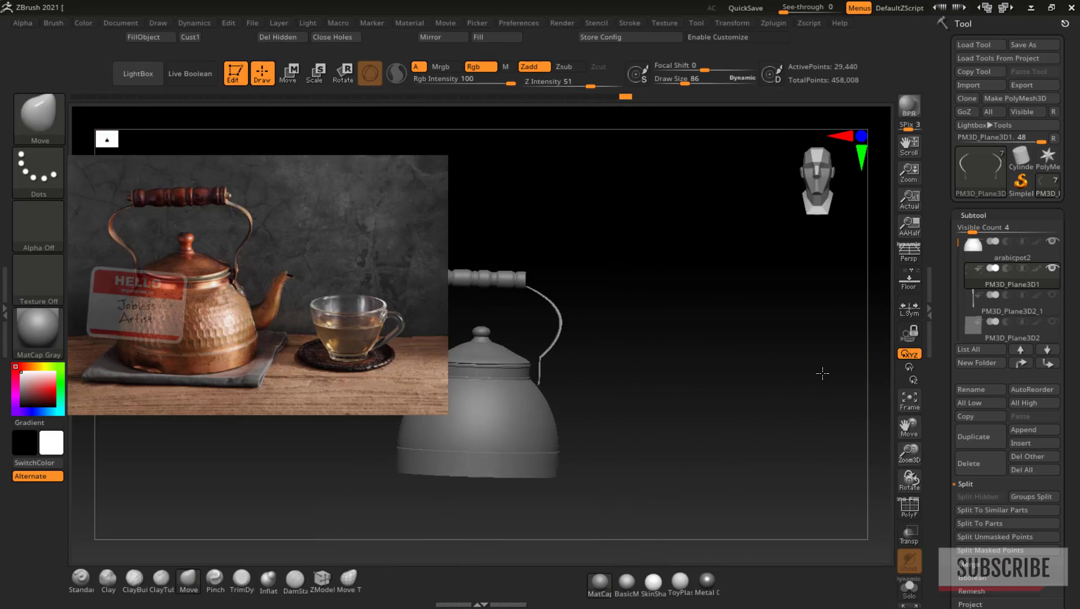
pyautogui.moveTo(908, 425); pyautogui.dragTo(1027, 406)
pyautogui.moveTo(957, 242); pyautogui.dragTo(957, 263)
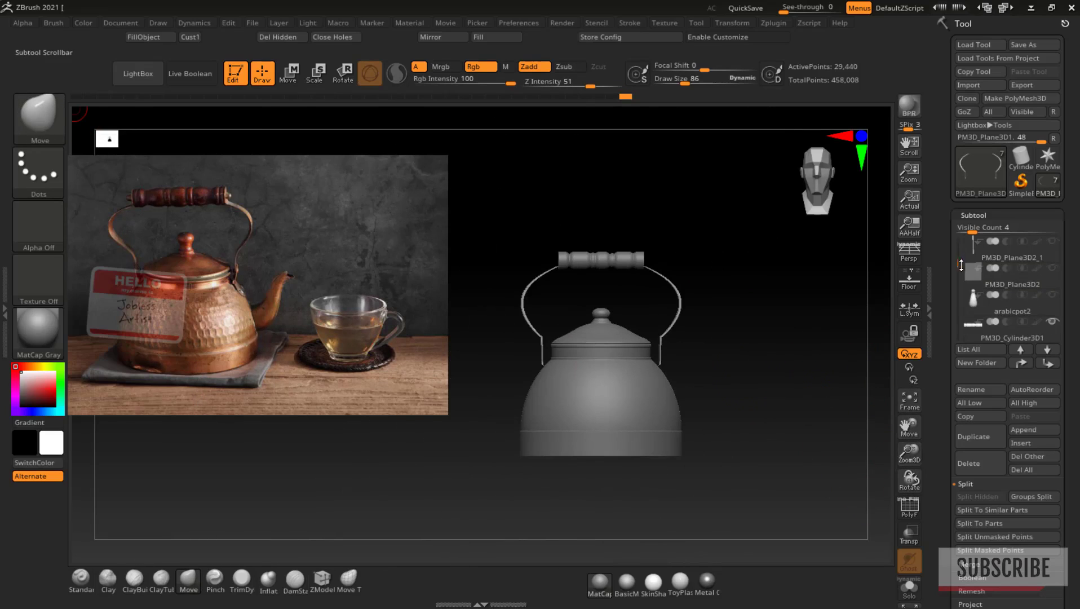
pyautogui.click(1051, 295)
pyautogui.moveTo(817, 348); pyautogui.dragTo(743, 323)
pyautogui.click(1051, 294)
pyautogui.moveTo(909, 455); pyautogui.dragTo(916, 532)
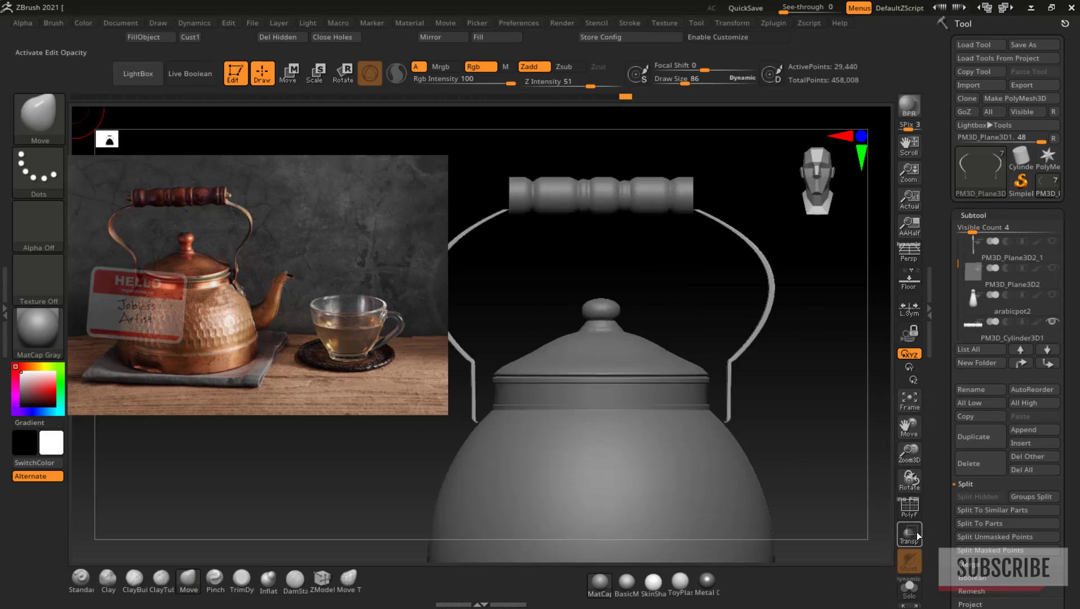
# Step: Choose the ClipCurve brush for trimming the lower tips of the handle arms
pyautogui.moveTo(735, 418); pyautogui.dragTo(815, 385)
pyautogui.moveTo(910, 453); pyautogui.dragTo(914, 493)
pyautogui.moveTo(890, 389)
pyautogui.mouseDown()
pyautogui.moveTo(870, 374)
pyautogui.moveTo(882, 397)
pyautogui.mouseUp()
pyautogui.keyDown('shift'); pyautogui.moveTo(882, 397); pyautogui.dragTo(906, 401); pyautogui.keyUp('shift')
pyautogui.moveTo(909, 427); pyautogui.dragTo(964, 363)
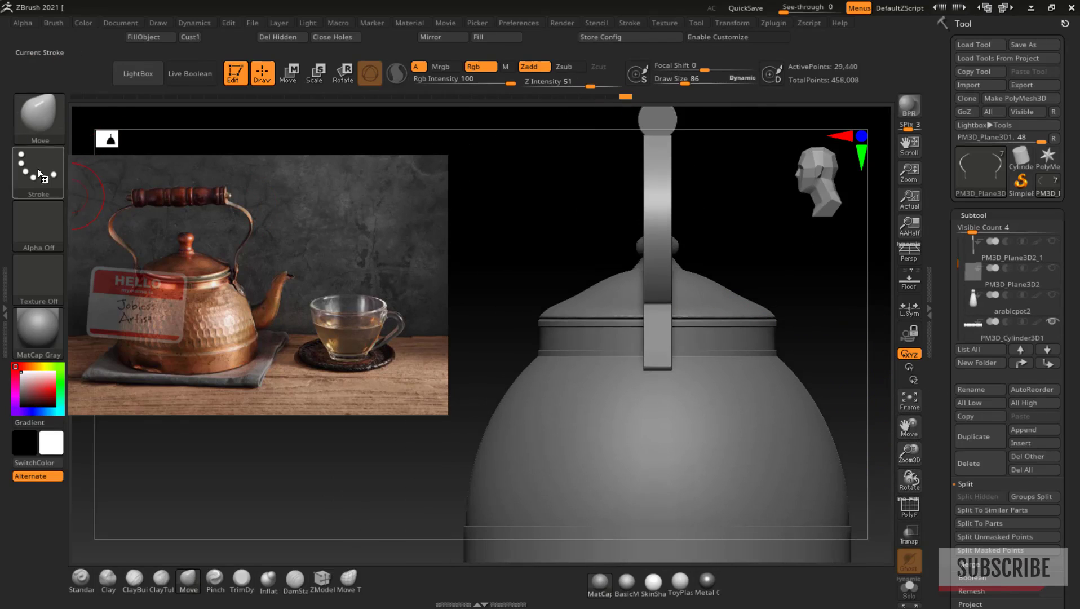
pyautogui.click(38, 122)
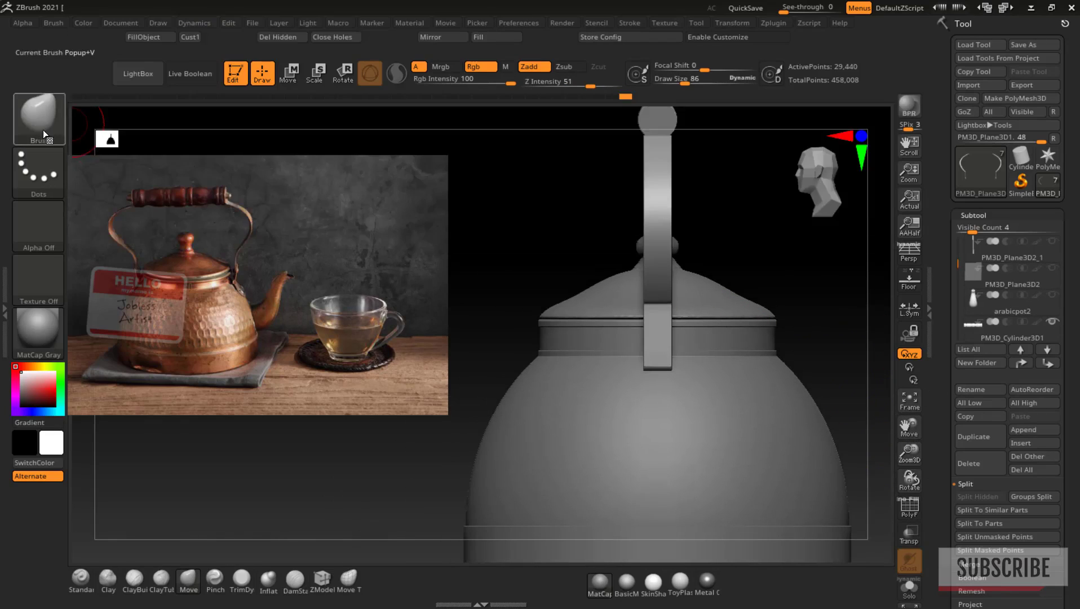
pyautogui.click(43, 131)
pyautogui.click(697, 227)
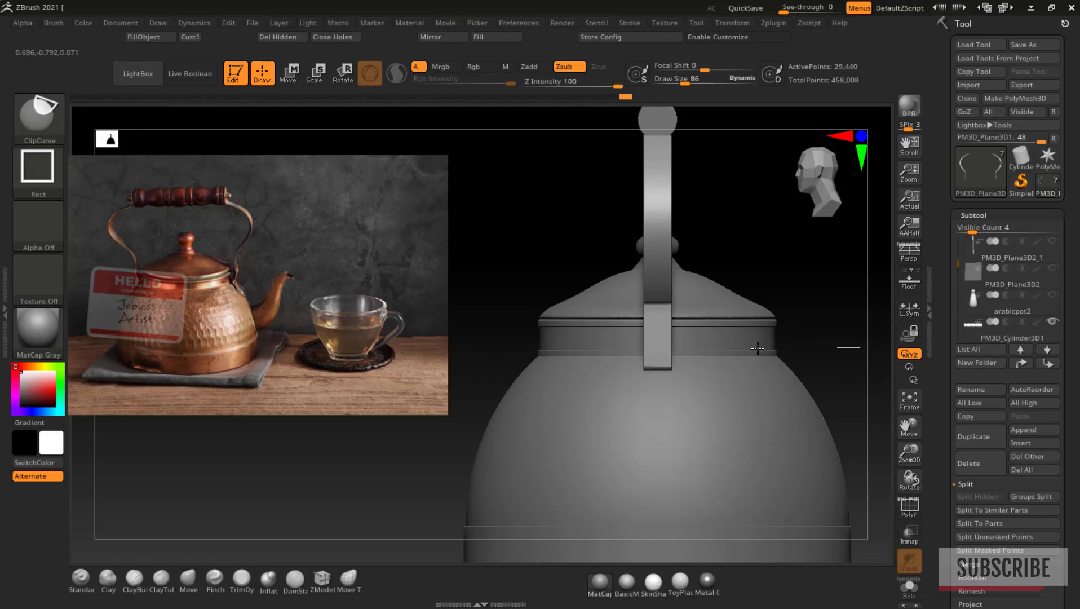
# Step: Try to trim the arms' lower tips near the collar's lower edge, switching the clipping stroke between Lasso and Rect
pyautogui.moveTo(860, 349)
pyautogui.keyDown('ctrl'); pyautogui.keyDown('shift'); pyautogui.mouseDown()
pyautogui.moveTo(440, 405)
pyautogui.moveTo(443, 431)
pyautogui.mouseUp(); pyautogui.keyUp('shift'); pyautogui.keyUp('ctrl')
pyautogui.hotkey('ctrl', 'z')
pyautogui.keyDown('ctrl'); pyautogui.keyDown('shift'); pyautogui.moveTo(562, 363); pyautogui.dragTo(865, 357); pyautogui.keyUp('shift'); pyautogui.keyUp('ctrl')
pyautogui.hotkey('ctrl', 'z')
pyautogui.click(37, 169)
pyautogui.click(263, 196)
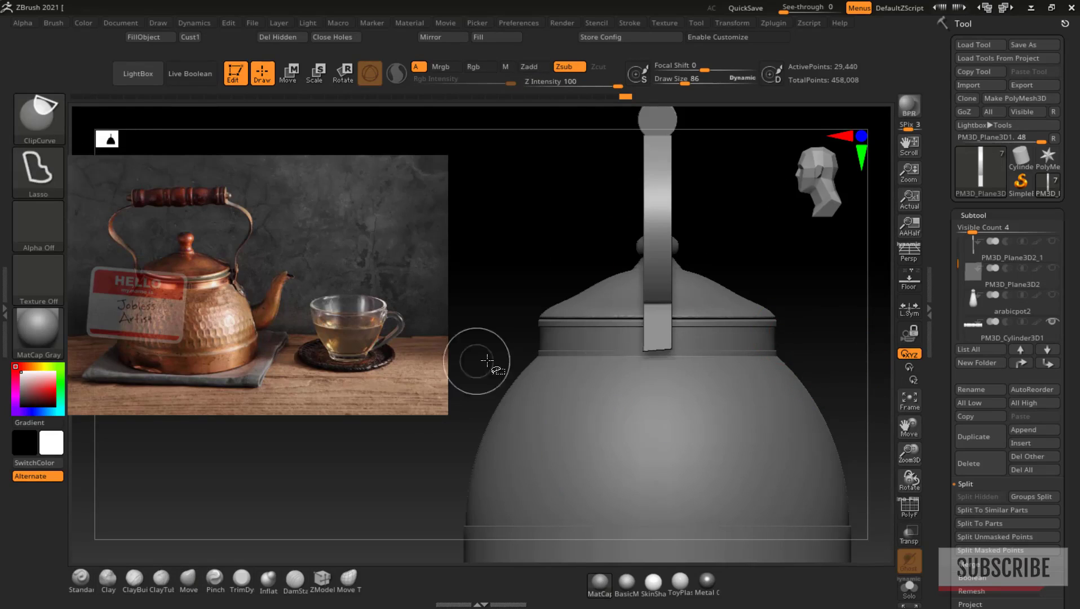
pyautogui.keyDown('ctrl'); pyautogui.keyDown('shift'); pyautogui.click(37, 169); pyautogui.keyUp('shift'); pyautogui.keyUp('ctrl')
pyautogui.click(111, 185)
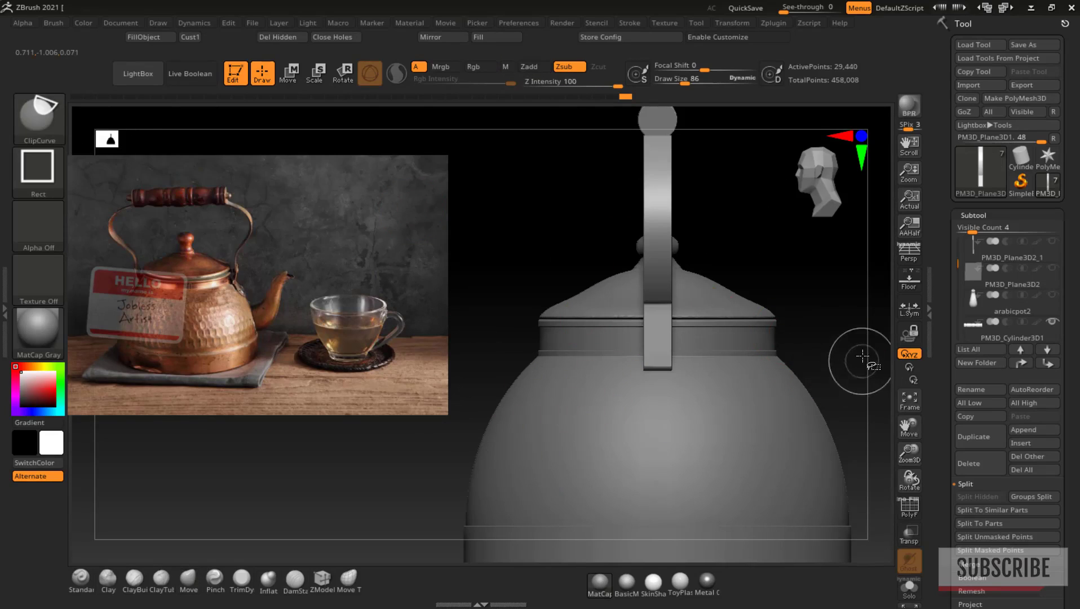
pyautogui.keyDown('ctrl'); pyautogui.keyDown('shift'); pyautogui.moveTo(563, 356); pyautogui.dragTo(501, 439); pyautogui.keyUp('shift'); pyautogui.keyUp('ctrl')
pyautogui.hotkey('ctrl', 'z')
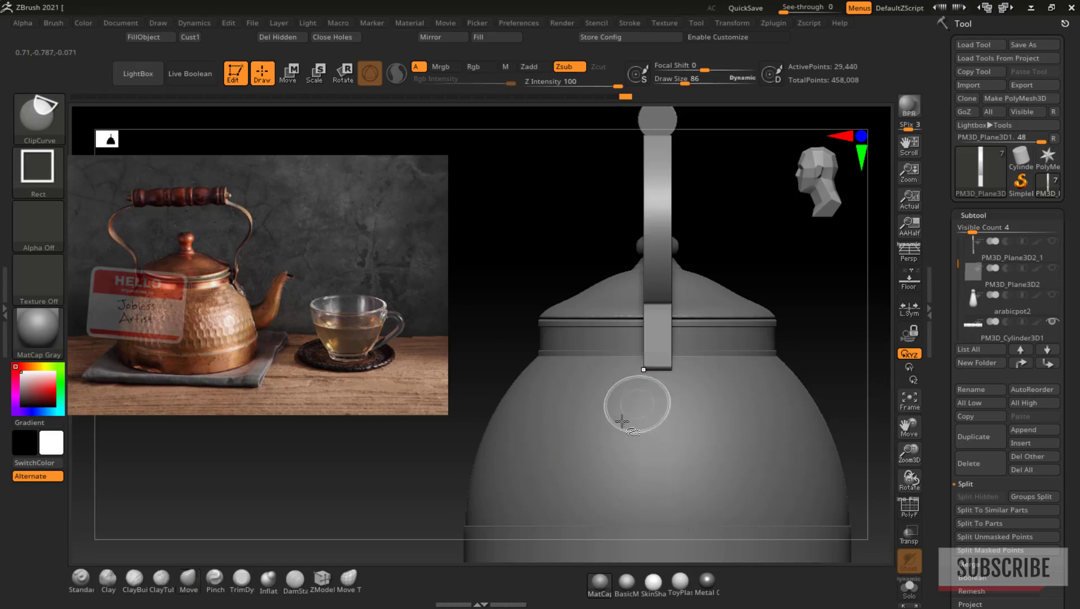
pyautogui.keyDown('ctrl'); pyautogui.keyDown('shift'); pyautogui.moveTo(588, 436); pyautogui.dragTo(777, 364); pyautogui.keyUp('shift'); pyautogui.keyUp('ctrl')
pyautogui.hotkey('ctrl', 'z')
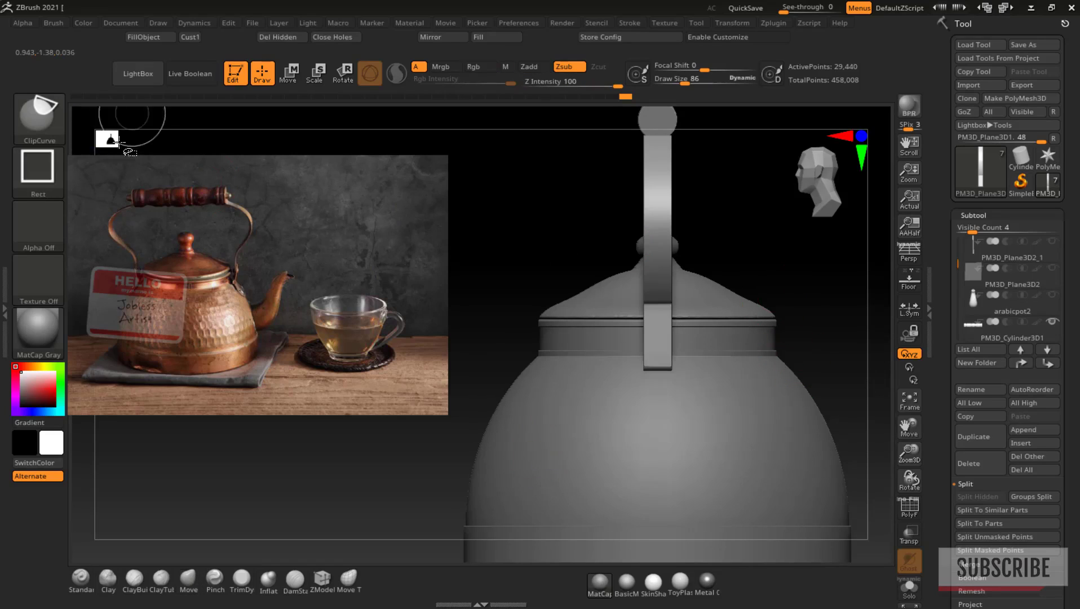
# Step: Clip the arms' lower tips level with the collar's lower edge, undoing the surplus clipping stroke
pyautogui.click(42, 182)
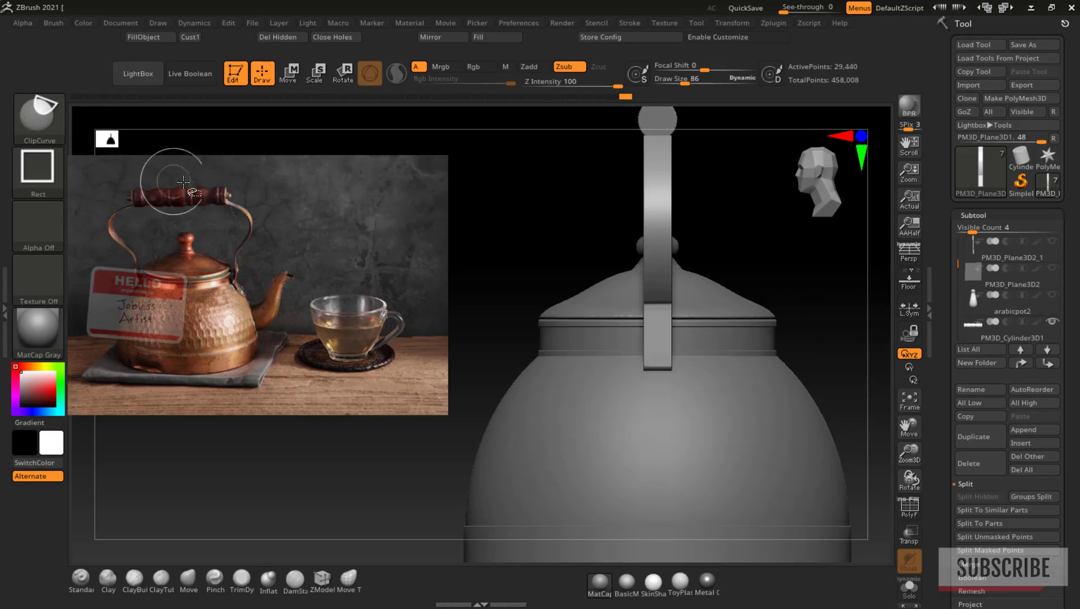
pyautogui.click(38, 169)
pyautogui.click(222, 185)
pyautogui.moveTo(834, 359)
pyautogui.keyDown('ctrl'); pyautogui.keyDown('shift'); pyautogui.mouseDown()
pyautogui.moveTo(533, 360)
pyautogui.moveTo(585, 250)
pyautogui.moveTo(574, 270)
pyautogui.moveTo(634, 353)
pyautogui.mouseUp(); pyautogui.keyUp('shift'); pyautogui.keyUp('ctrl')
pyautogui.keyDown('ctrl'); pyautogui.keyDown('shift'); pyautogui.moveTo(742, 350); pyautogui.dragTo(623, 353); pyautogui.keyUp('shift'); pyautogui.keyUp('ctrl')
pyautogui.hotkey('ctrl', 'z')
# Step: Pull the lower ends of the PM3D_Plane3D1 arms inward against the collar with the Move brush at draw size 452
pyautogui.moveTo(704, 381); pyautogui.dragTo(776, 298)
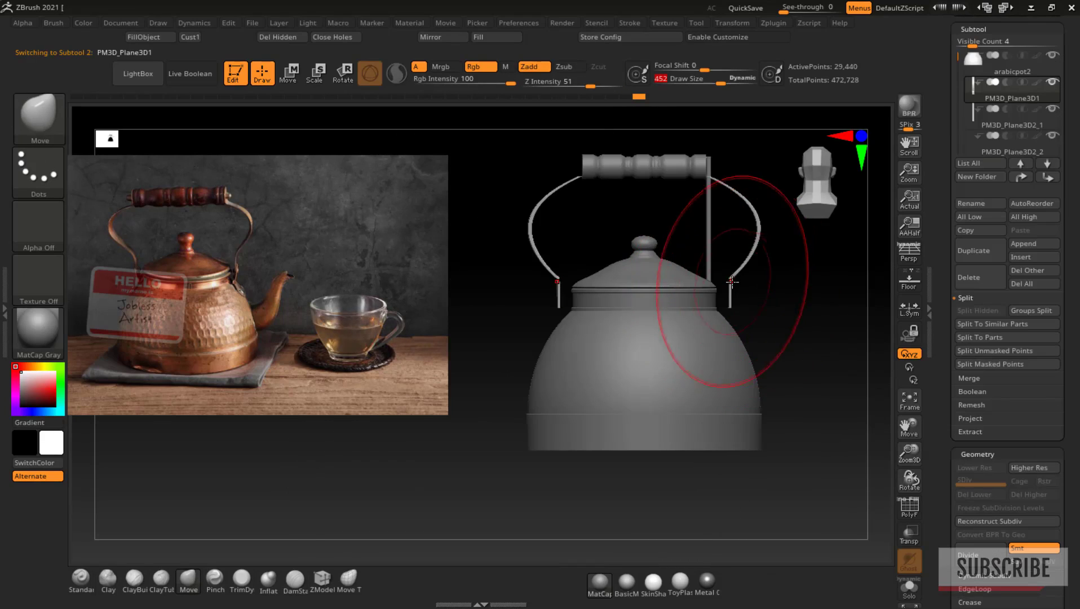
pyautogui.moveTo(731, 282); pyautogui.dragTo(732, 283)
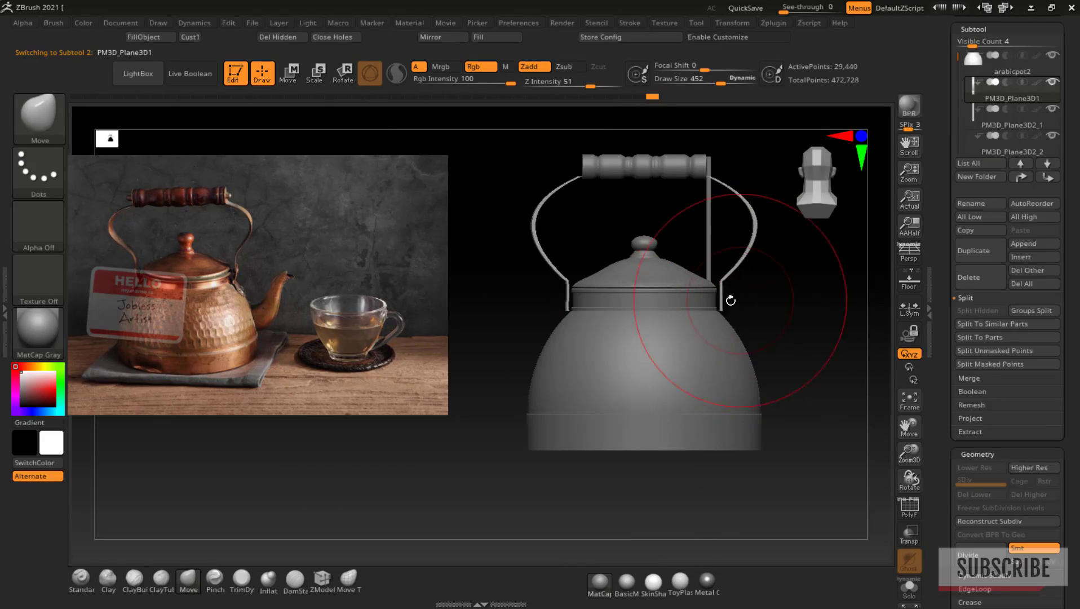
pyautogui.moveTo(720, 295); pyautogui.dragTo(722, 296)
pyautogui.moveTo(755, 188); pyautogui.dragTo(749, 176)
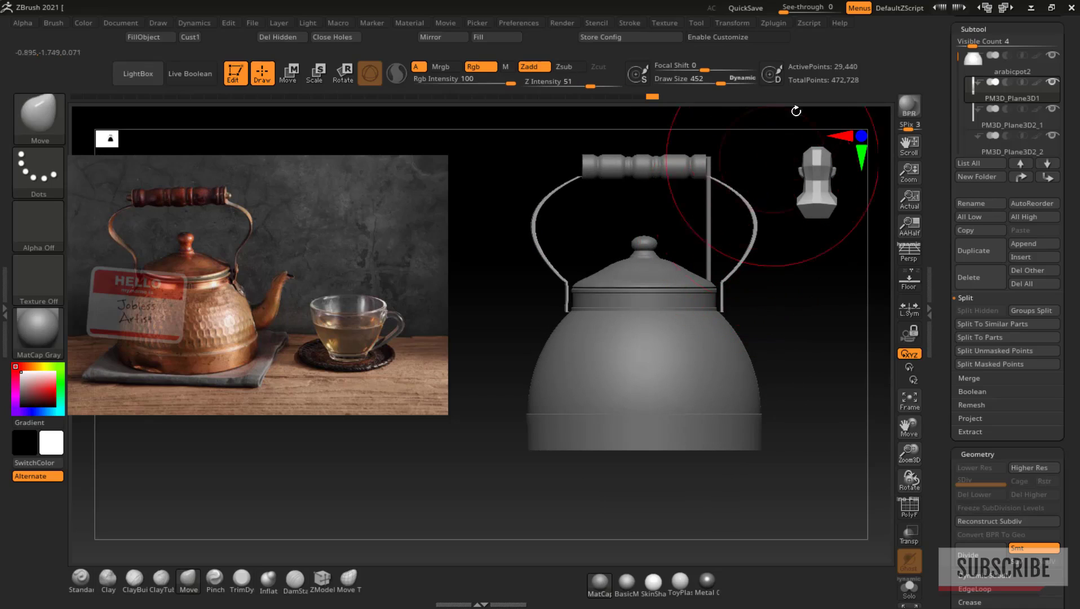
# Step: Try to adjust the arms' lower bends with the Move brush at draw sizes 157 and 109
pyautogui.moveTo(721, 83); pyautogui.dragTo(717, 83)
pyautogui.moveTo(733, 278); pyautogui.dragTo(741, 271)
pyautogui.hotkey('ctrl', 'z')
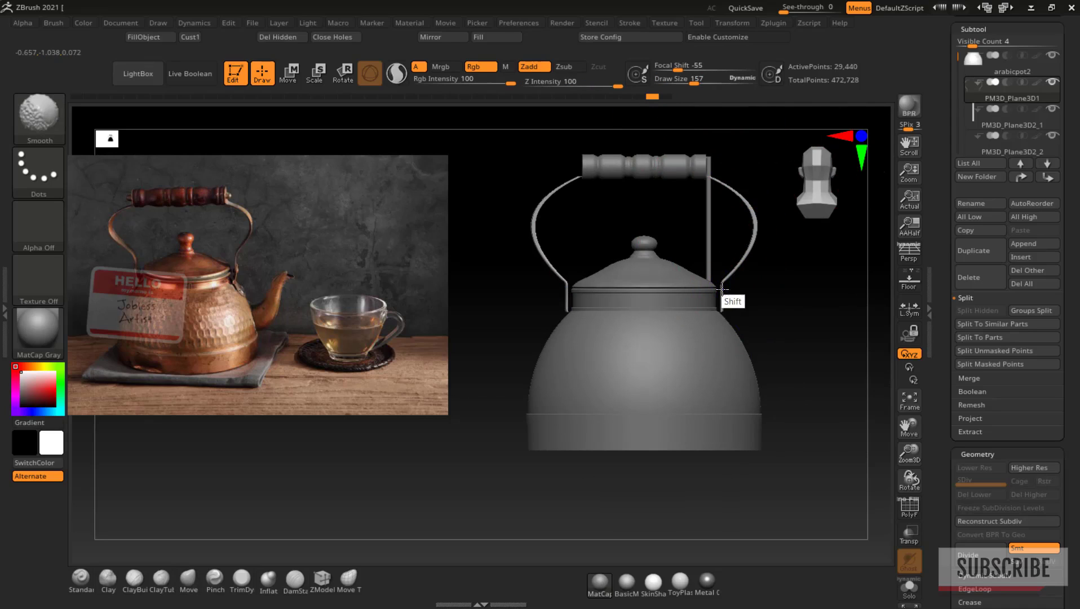
pyautogui.moveTo(910, 452); pyautogui.dragTo(912, 464)
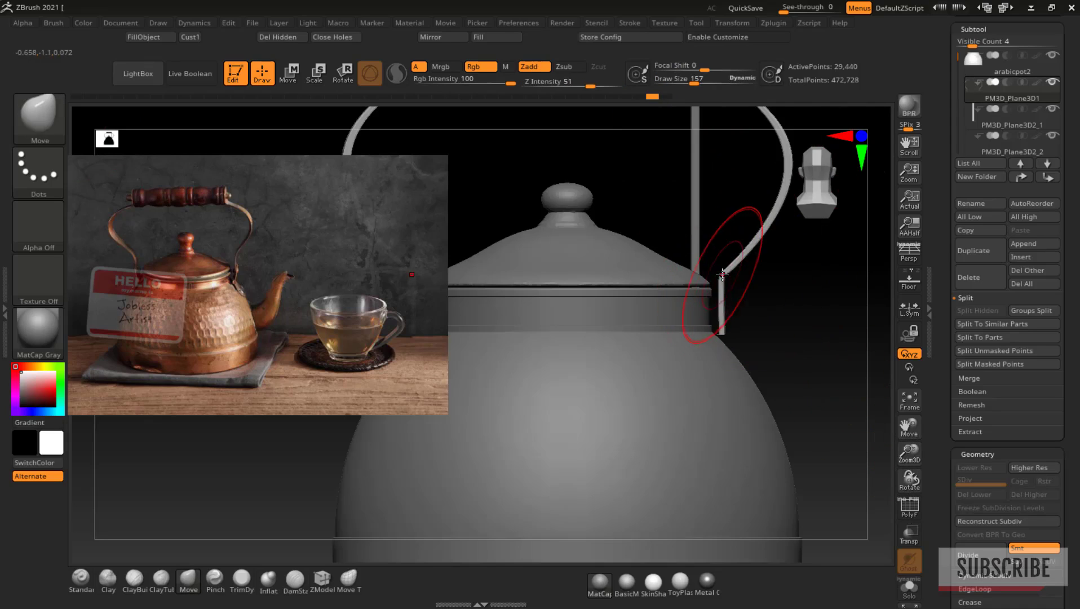
pyautogui.click(690, 83)
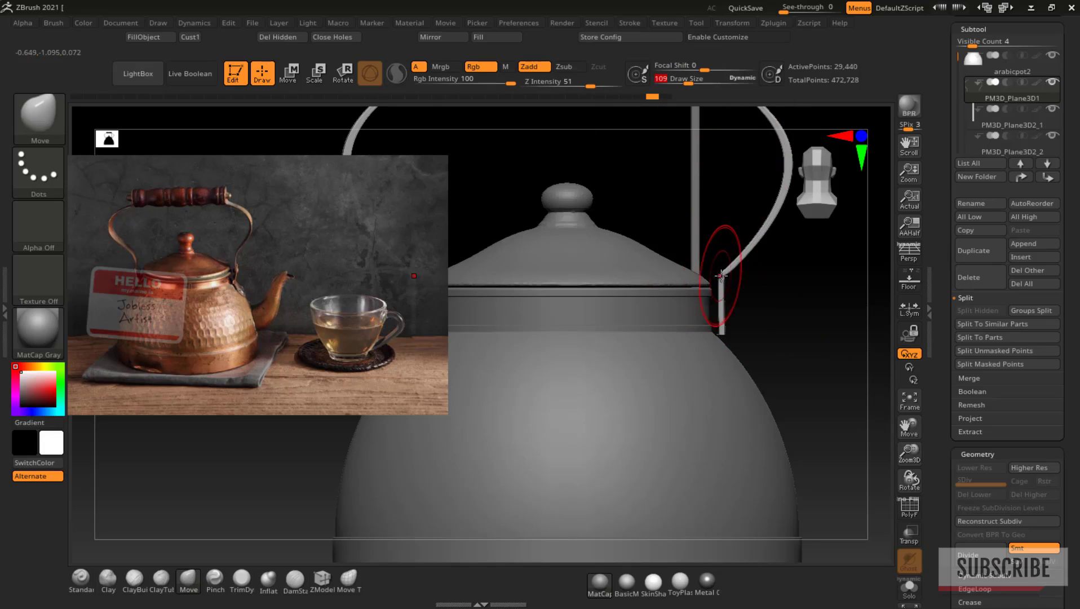
pyautogui.moveTo(722, 276); pyautogui.dragTo(739, 278)
pyautogui.hotkey('ctrl', 'z')
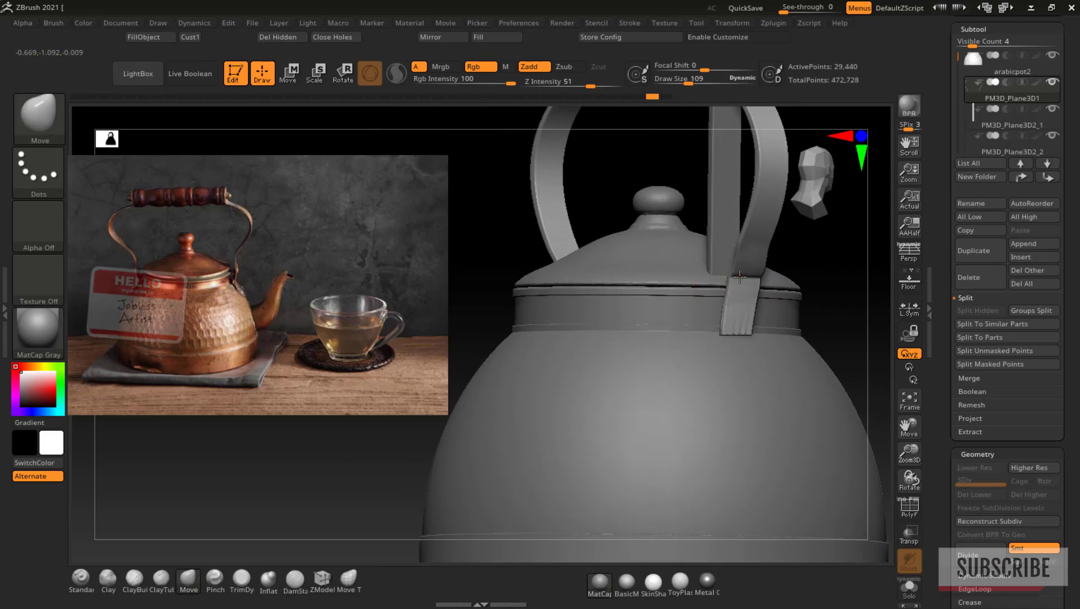
pyautogui.moveTo(836, 270); pyautogui.dragTo(746, 303)
pyautogui.hotkey('ctrl', 'z')
pyautogui.keyDown('shift'); pyautogui.moveTo(644, 308); pyautogui.dragTo(617, 308); pyautogui.keyUp('shift')
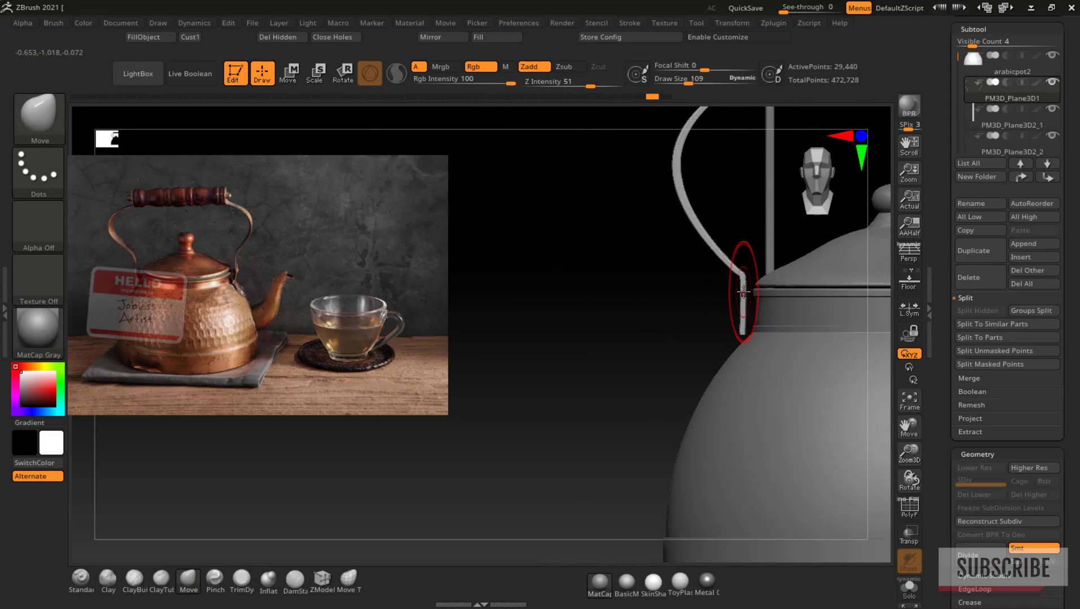
# Step: Subdivide the arms twice to subdivision level 3 and set the masking stroke to Lasso
pyautogui.moveTo(739, 304); pyautogui.dragTo(771, 315)
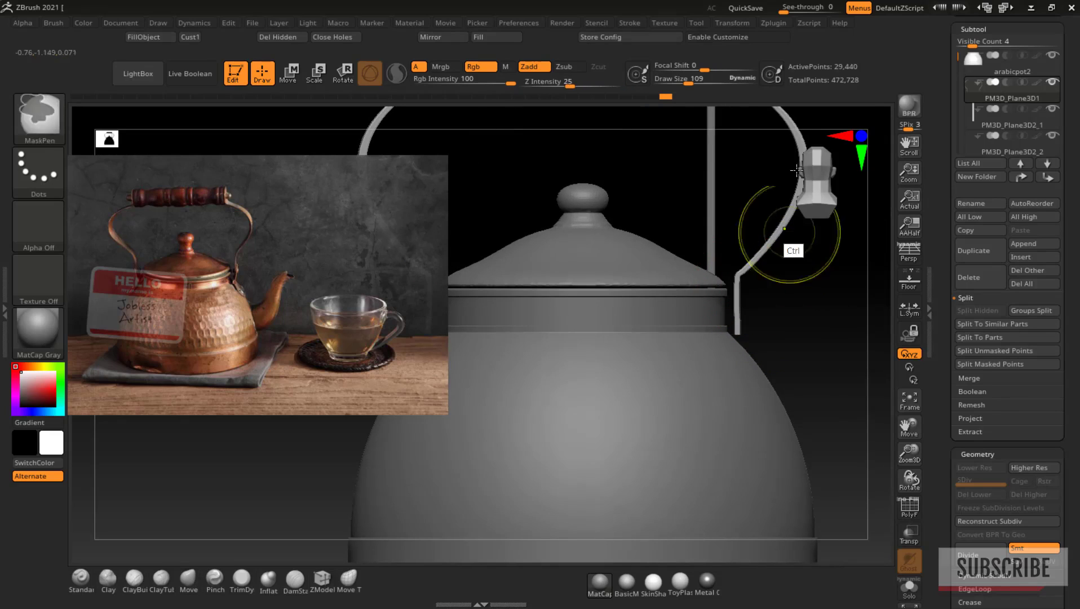
pyautogui.moveTo(741, 304); pyautogui.dragTo(736, 296)
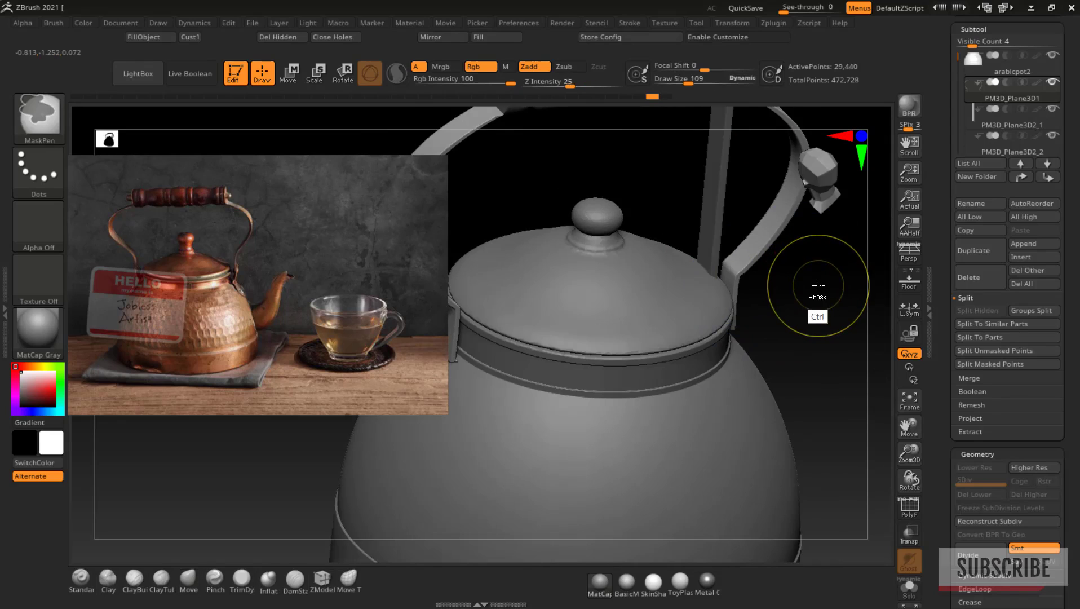
pyautogui.hotkey('ctrl', 'd')
pyautogui.hotkey('ctrl', 'd')
pyautogui.press('shift')
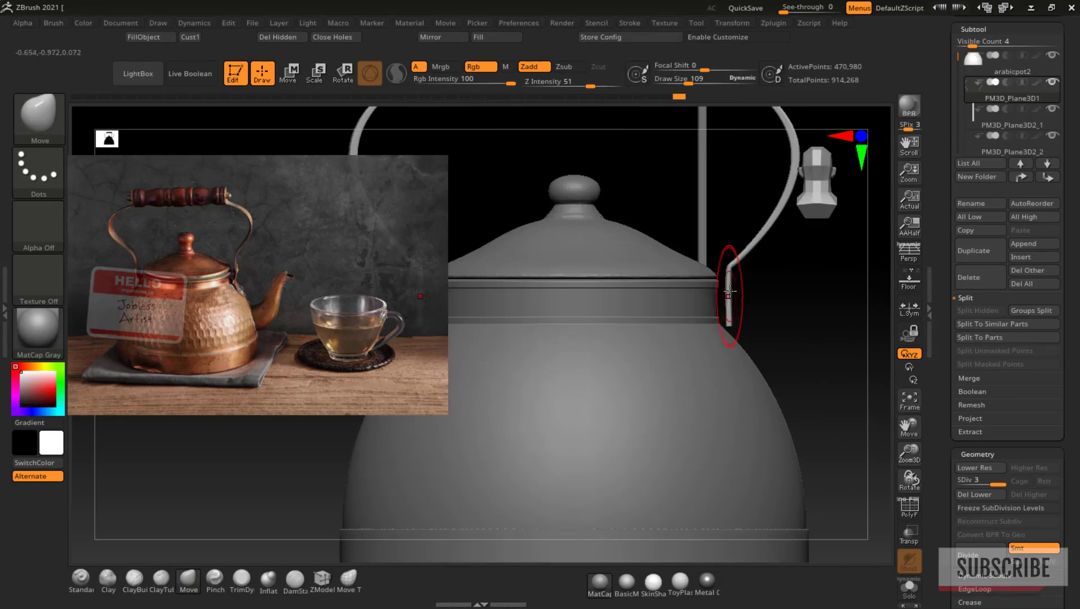
pyautogui.press('ctrl')
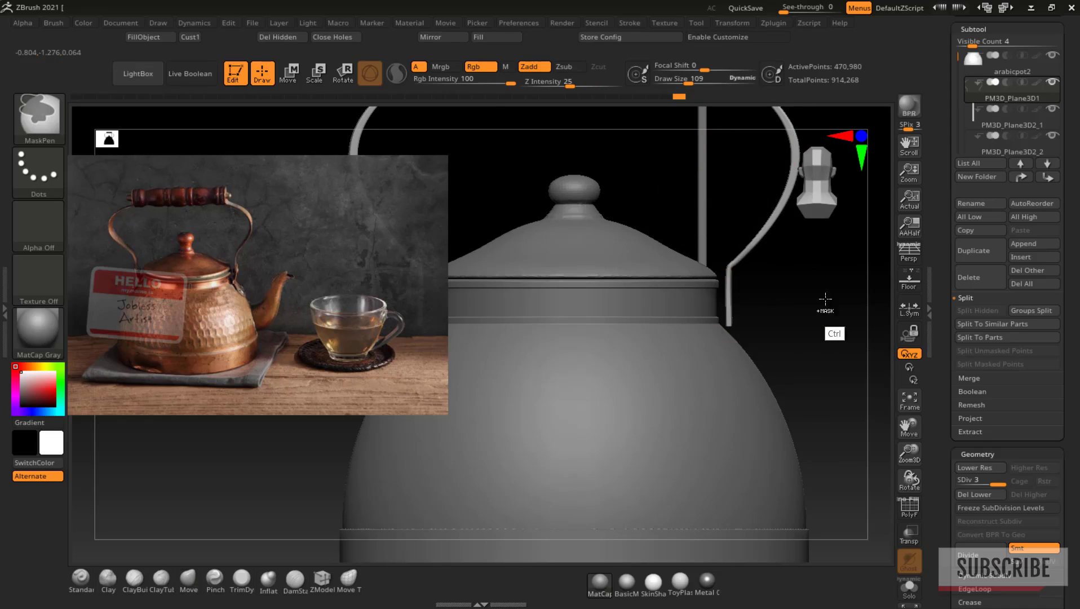
pyautogui.click(38, 169)
pyautogui.click(214, 213)
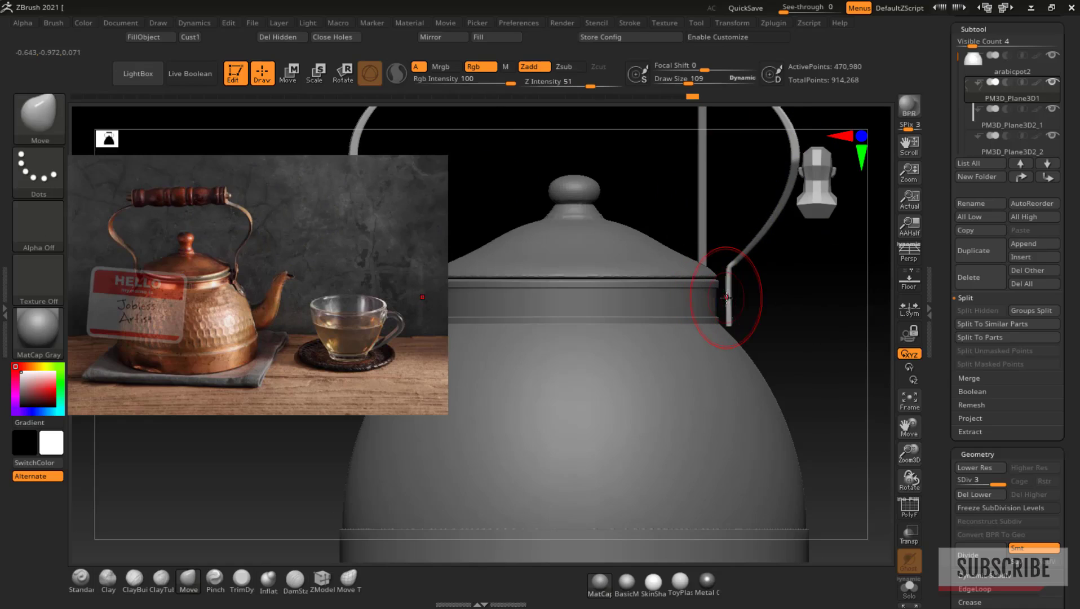
# Step: Try to shift the arms' lower bends with the Move brush at draw size 182
pyautogui.click(697, 83)
pyautogui.moveTo(731, 289); pyautogui.dragTo(726, 273)
pyautogui.hotkey('ctrl', 'z')
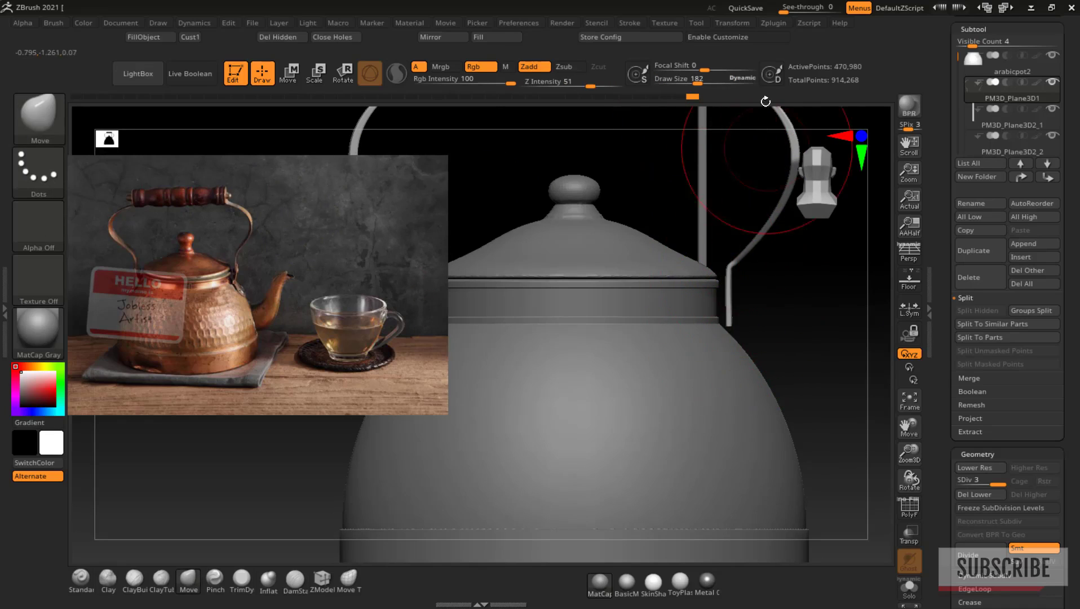
# Step: Reshape the arms' lower bends with the Move brush at draw sizes 208 and 266 so the ends run straight down beside the collar
pyautogui.click(699, 83)
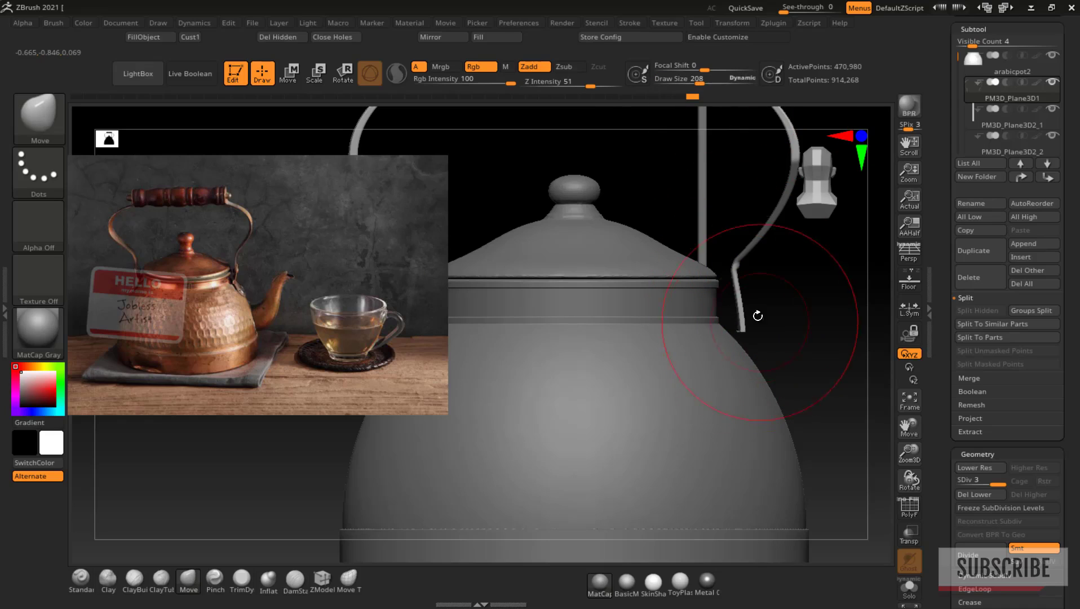
pyautogui.moveTo(741, 305)
pyautogui.mouseDown()
pyautogui.moveTo(730, 294)
pyautogui.moveTo(726, 308)
pyautogui.moveTo(724, 286)
pyautogui.mouseUp()
pyautogui.click(706, 82)
pyautogui.hotkey('ctrl', 'z')
pyautogui.press('shift')
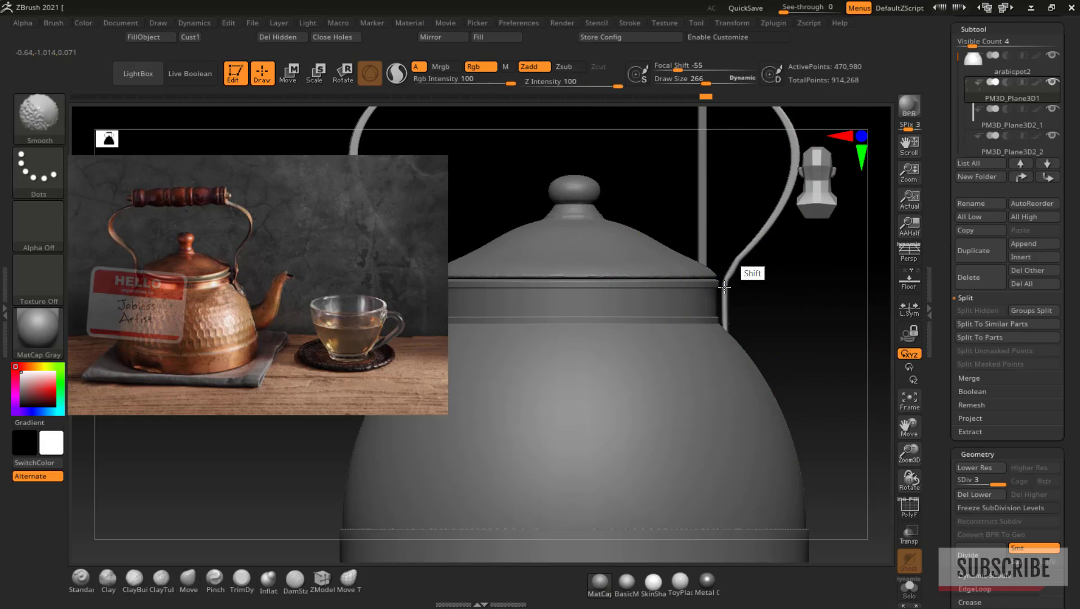
# Step: Set the draw size to 157 and curve the arms' lower ends slightly outward over the pot's shoulder
pyautogui.moveTo(824, 289); pyautogui.dragTo(749, 285)
pyautogui.click(714, 79)
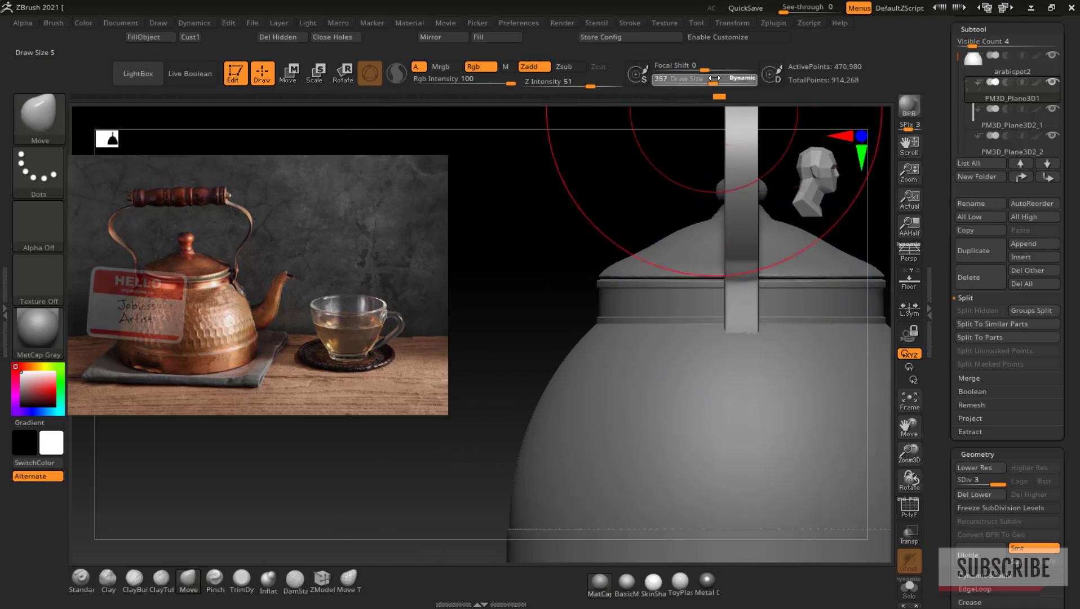
pyautogui.moveTo(714, 78); pyautogui.dragTo(694, 78)
pyautogui.moveTo(754, 288)
pyautogui.keyDown('shift'); pyautogui.mouseDown()
pyautogui.moveTo(728, 315)
pyautogui.moveTo(739, 330)
pyautogui.mouseUp(); pyautogui.keyUp('shift')
pyautogui.moveTo(555, 187); pyautogui.dragTo(634, 195)
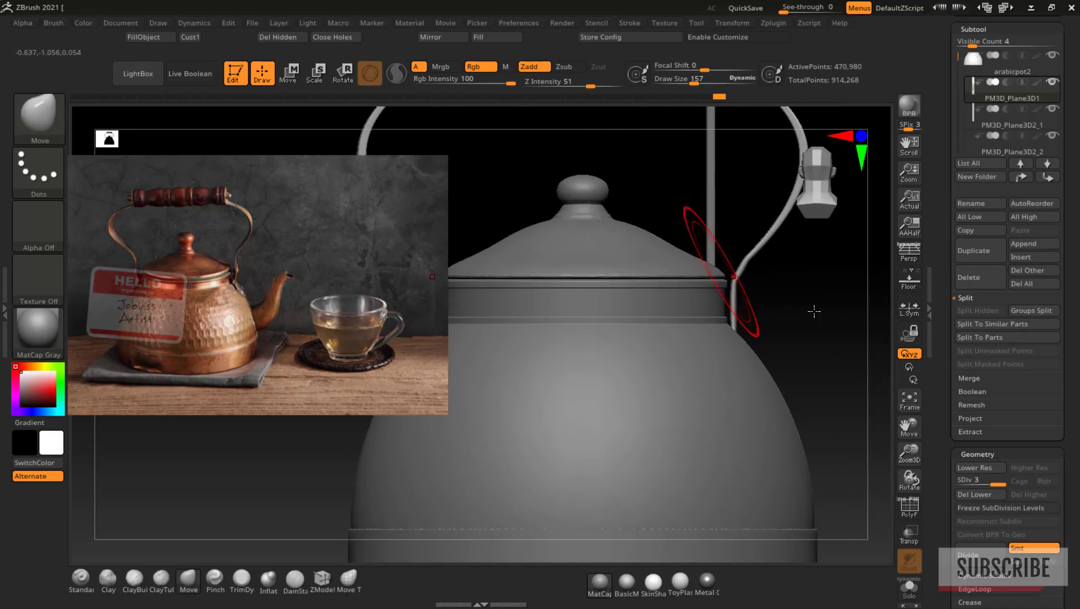
pyautogui.click(909, 400)
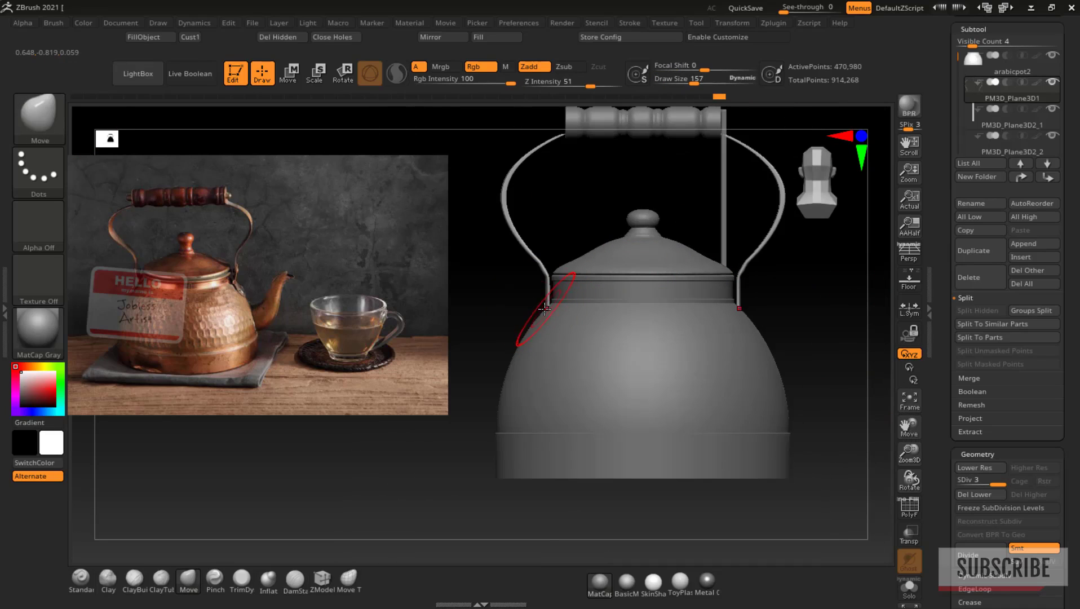
pyautogui.moveTo(855, 301); pyautogui.dragTo(820, 323)
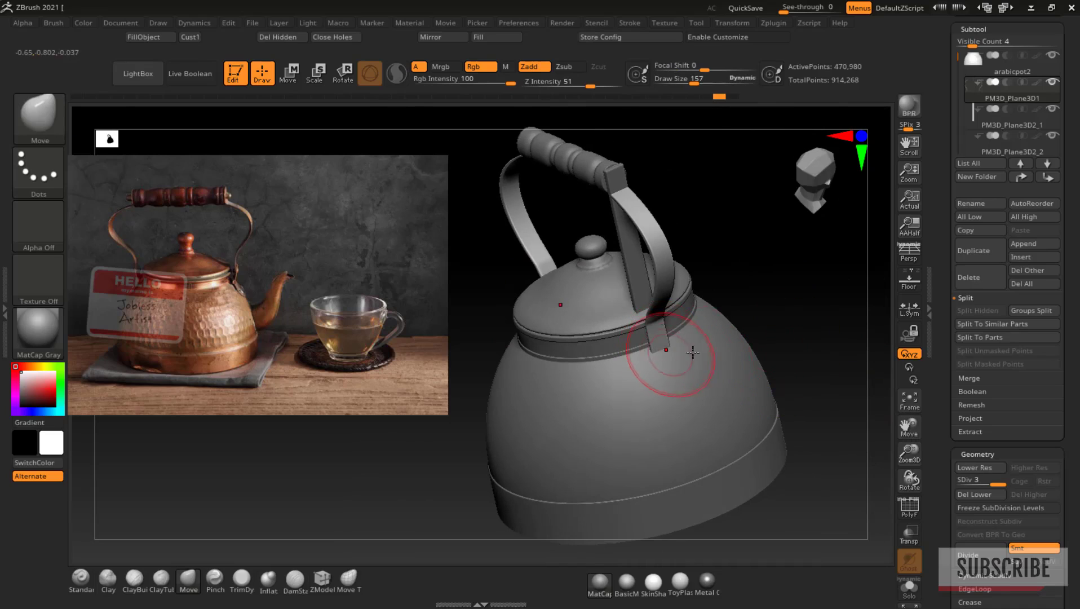
pyautogui.moveTo(692, 352)
pyautogui.mouseDown()
pyautogui.moveTo(702, 420)
pyautogui.moveTo(610, 415)
pyautogui.mouseUp()
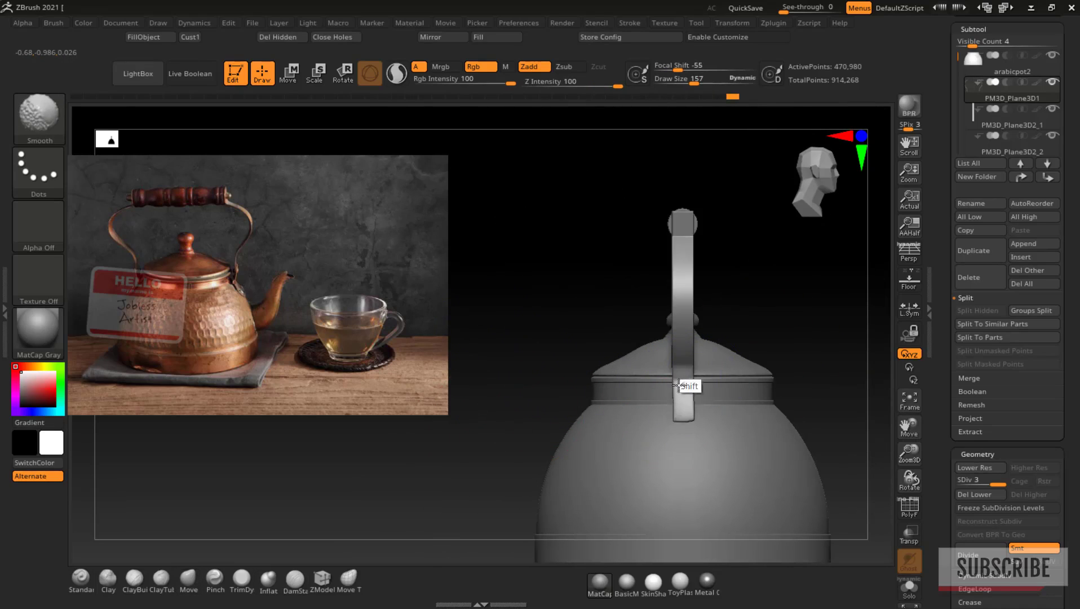
pyautogui.keyDown('shift'); pyautogui.moveTo(571, 306); pyautogui.dragTo(695, 351); pyautogui.keyUp('shift')
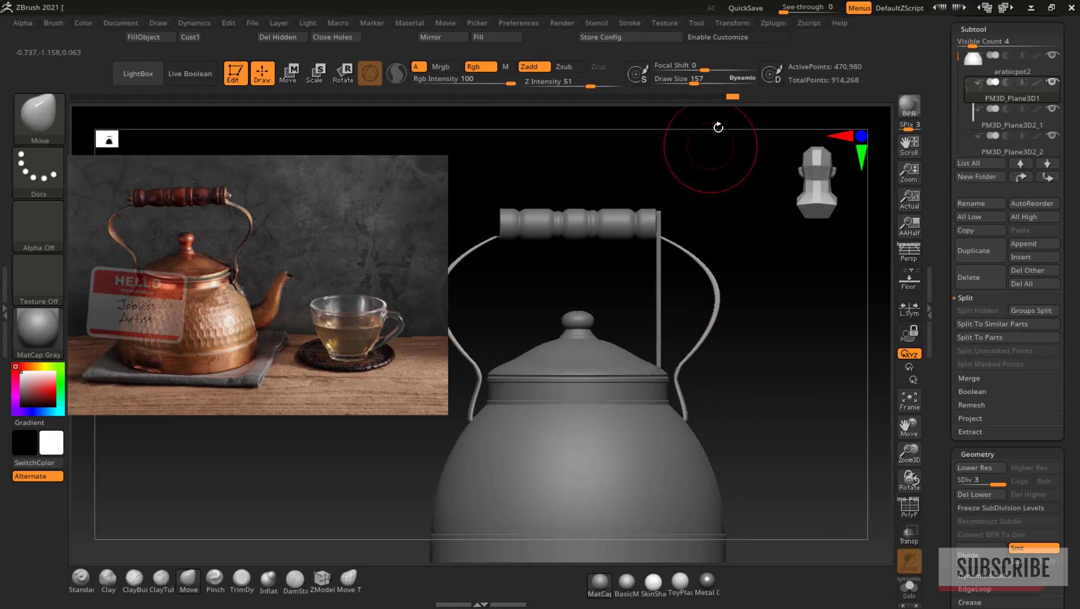
# Step: Raise the arms' flared lower tips slightly with the Move brush at draw size 215
pyautogui.press('ctrl')
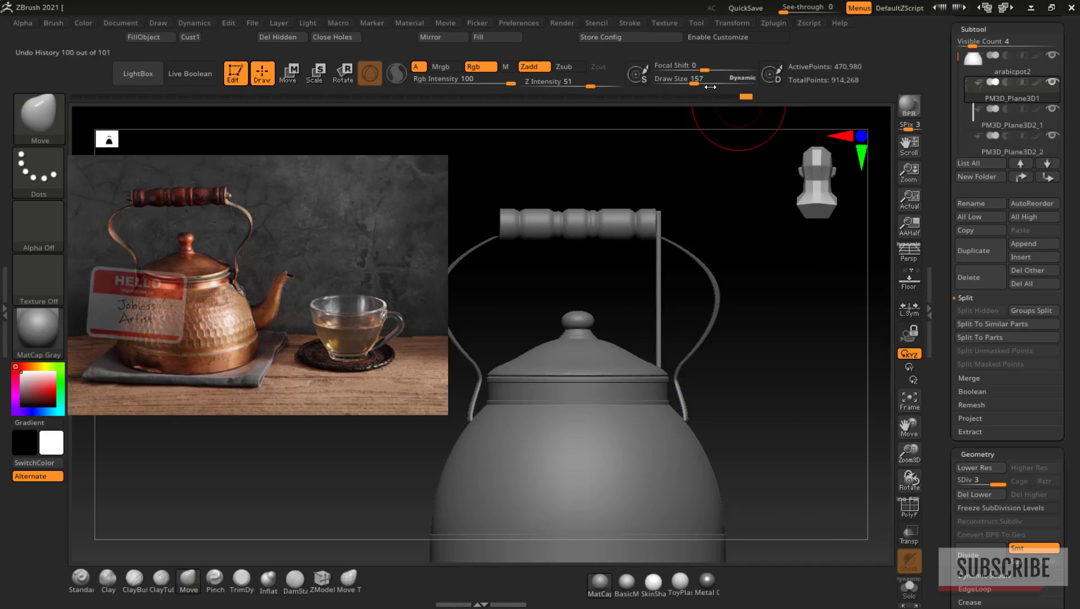
pyautogui.moveTo(710, 87); pyautogui.dragTo(717, 86)
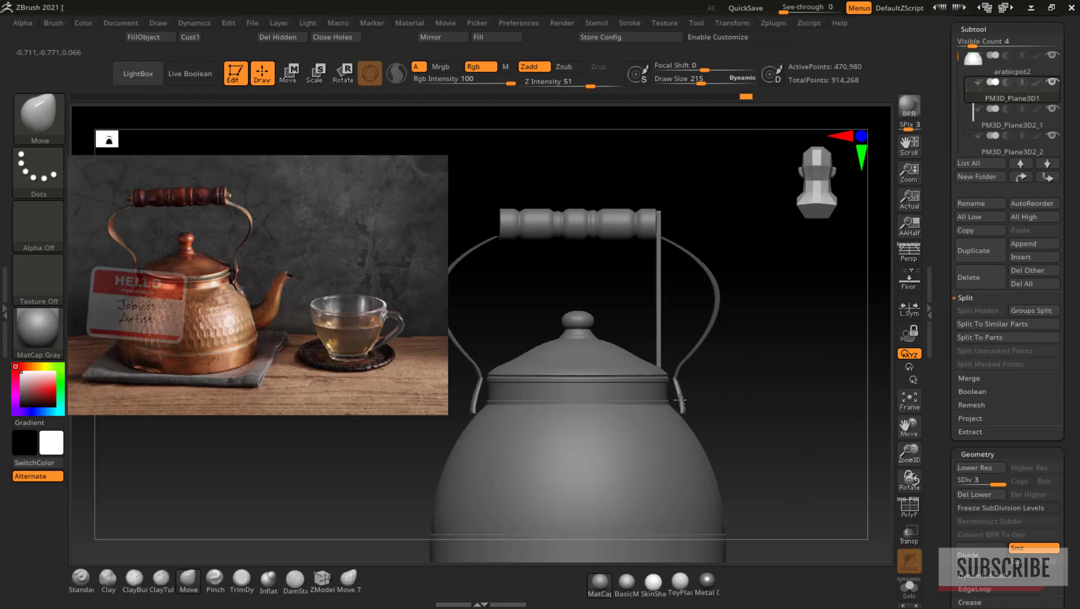
pyautogui.moveTo(680, 399); pyautogui.dragTo(704, 415)
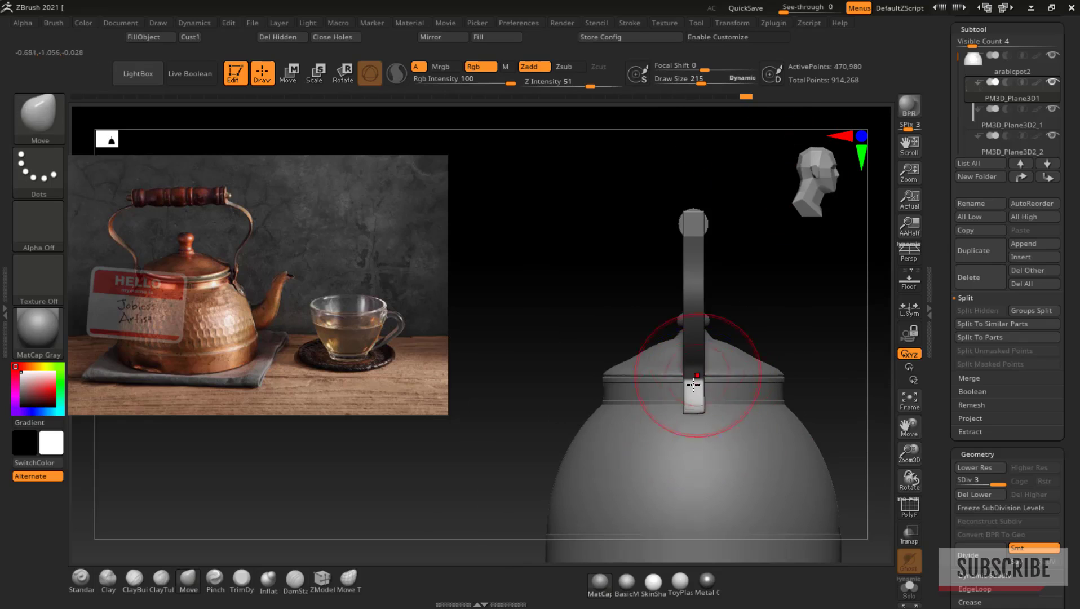
pyautogui.moveTo(611, 368)
pyautogui.mouseDown()
pyautogui.moveTo(704, 378)
pyautogui.moveTo(624, 396)
pyautogui.moveTo(630, 370)
pyautogui.mouseUp()
pyautogui.keyDown('shift'); pyautogui.moveTo(540, 355); pyautogui.dragTo(489, 340); pyautogui.keyUp('shift')
# Step: Isolate the arms' lower tips with a mask and swing them inward against the collar with the gizmo
pyautogui.moveTo(675, 370)
pyautogui.keyDown('ctrl'); pyautogui.mouseDown()
pyautogui.moveTo(727, 427)
pyautogui.moveTo(696, 372)
pyautogui.moveTo(676, 372)
pyautogui.moveTo(891, 402)
pyautogui.moveTo(676, 414)
pyautogui.mouseUp(); pyautogui.keyUp('ctrl')
pyautogui.press('w')
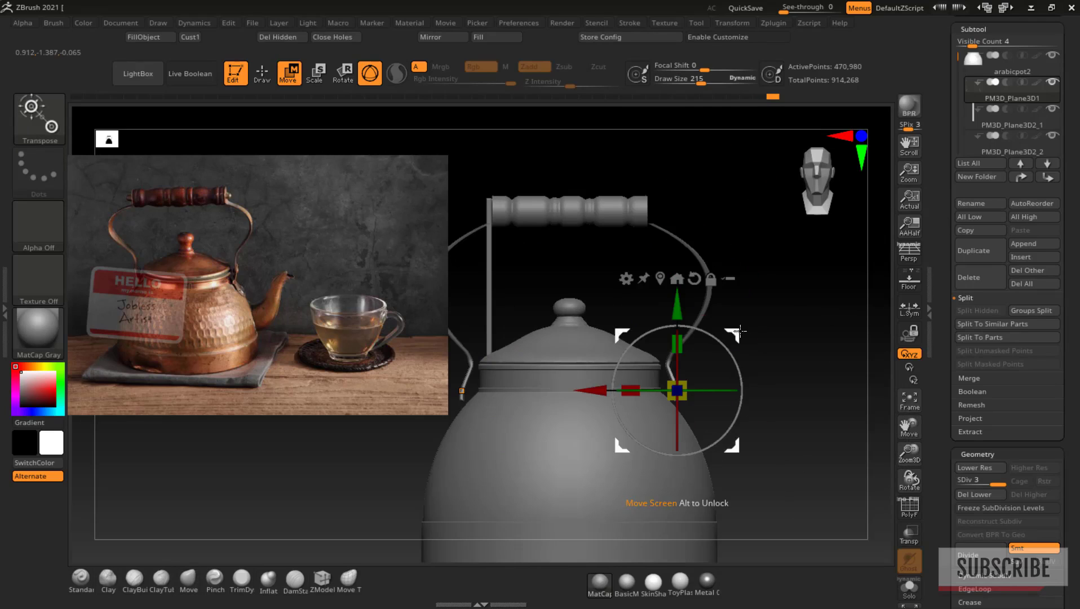
pyautogui.moveTo(710, 280); pyautogui.dragTo(704, 248)
pyautogui.moveTo(702, 313); pyautogui.dragTo(717, 325)
pyautogui.press('q')
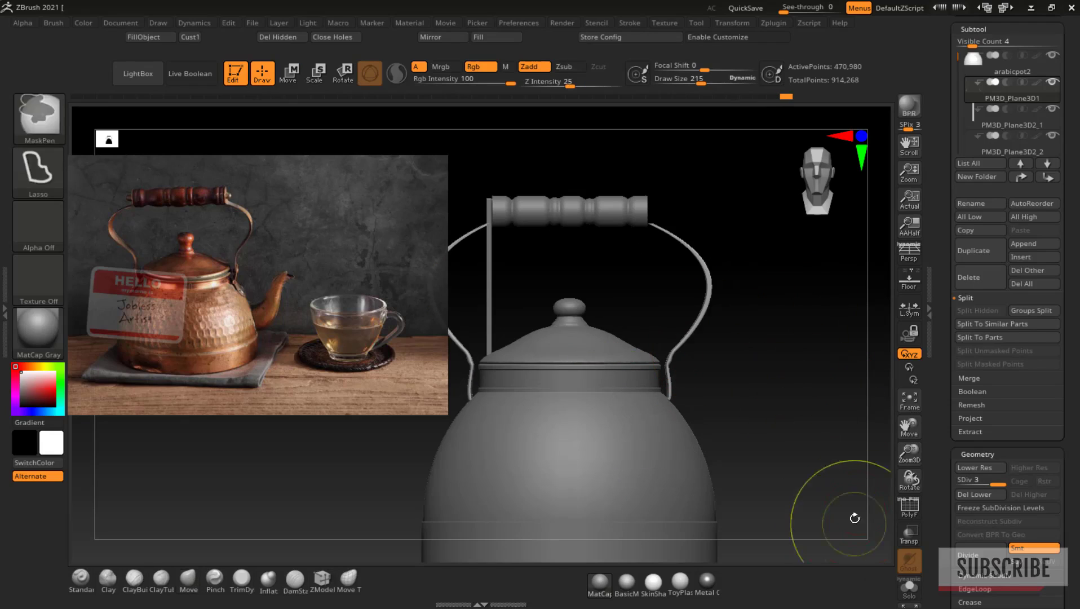
# Step: Clear the mask from the arms and examine their polygon wireframe from the side
pyautogui.keyDown('ctrl'); pyautogui.moveTo(854, 518); pyautogui.dragTo(867, 529); pyautogui.keyUp('ctrl')
pyautogui.moveTo(1003, 428); pyautogui.dragTo(1004, 302)
pyautogui.moveTo(993, 374); pyautogui.dragTo(989, 311)
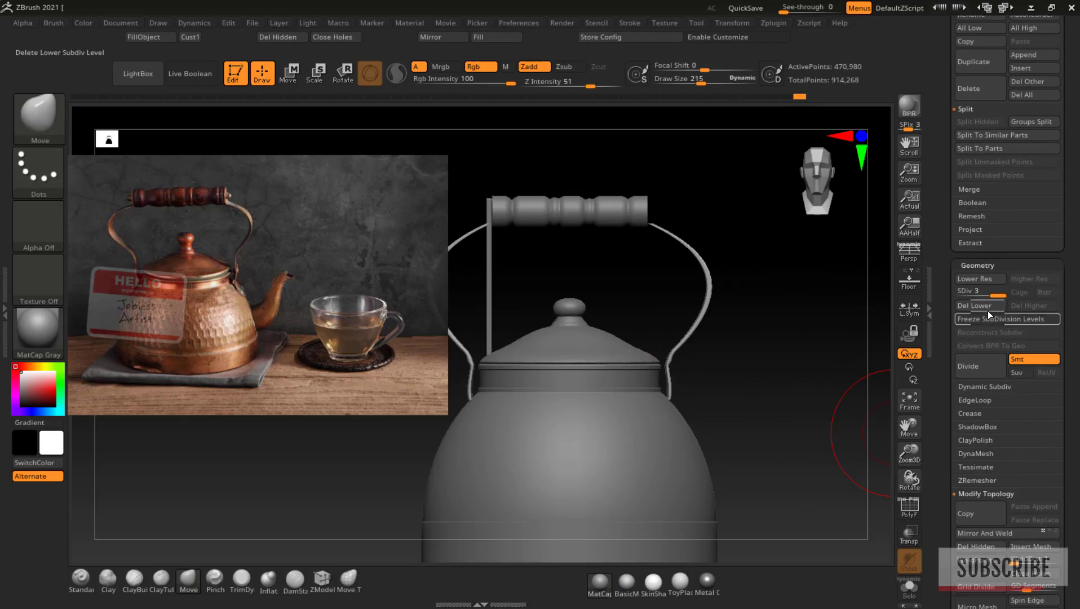
pyautogui.hotkey('shift', 'f')
pyautogui.hotkey('shift', 'f')
pyautogui.moveTo(877, 316); pyautogui.dragTo(773, 342)
pyautogui.hotkey('shift', 'f')
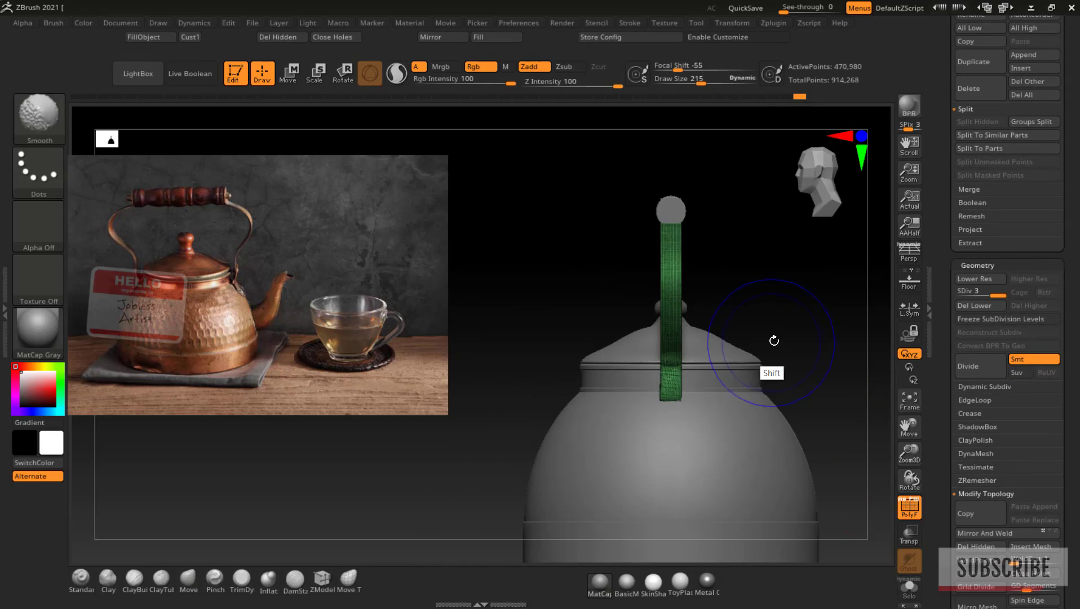
pyautogui.hotkey('shift', 'f')
# Step: Remesh the arms with ZRemesher at a target polygons count of 2.1084 and check the new wireframe
pyautogui.moveTo(1015, 494); pyautogui.dragTo(1015, 345)
pyautogui.click(976, 332)
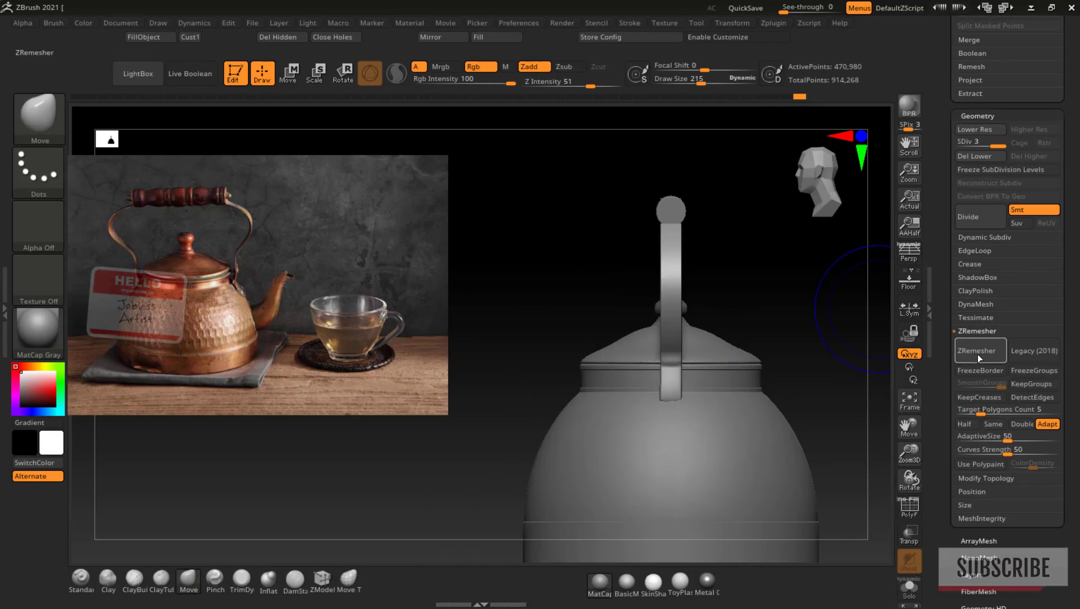
pyautogui.moveTo(985, 410); pyautogui.dragTo(981, 410)
pyautogui.click(976, 354)
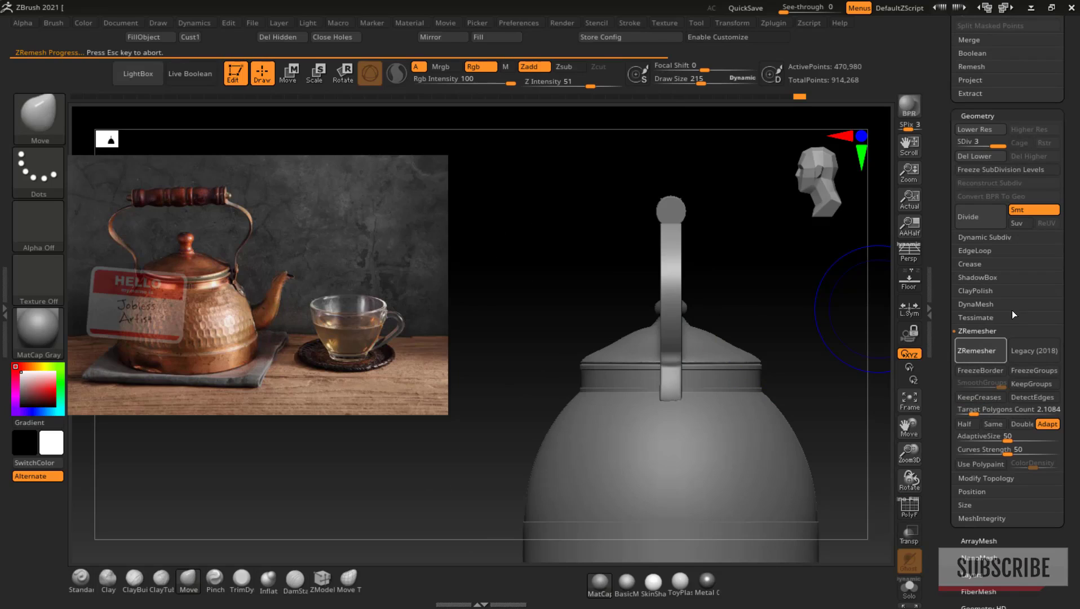
pyautogui.hotkey('shift', 'f')
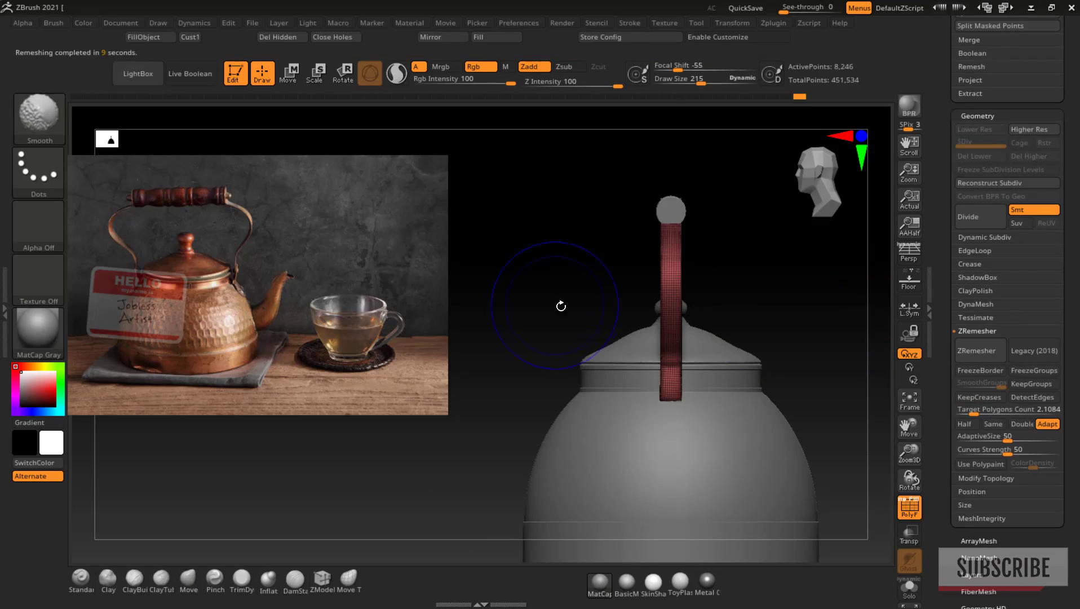
pyautogui.hotkey('shift', 'f')
pyautogui.moveTo(778, 291); pyautogui.dragTo(848, 299)
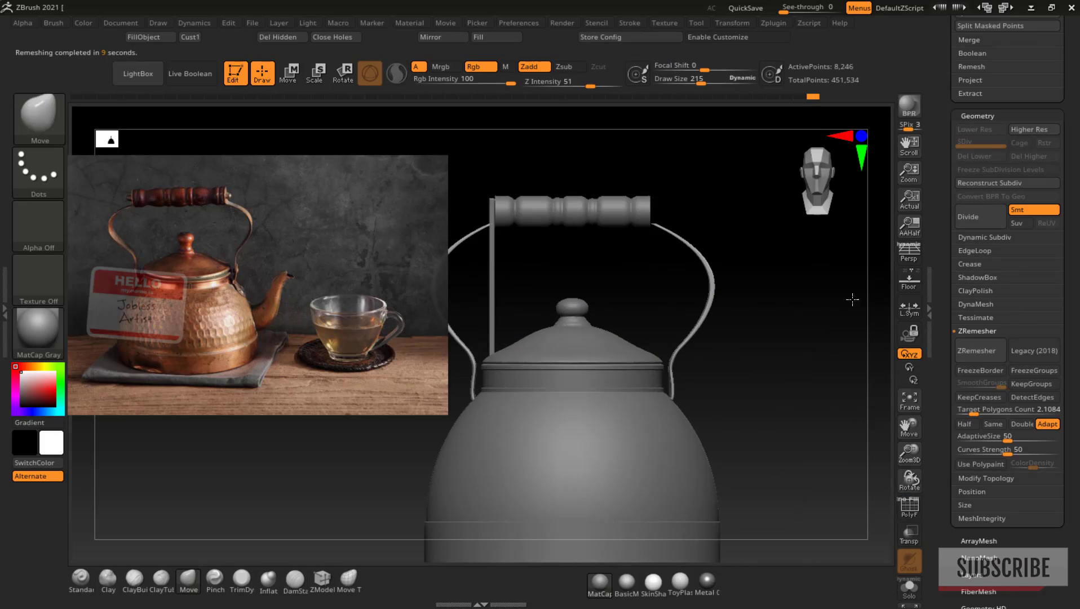
pyautogui.moveTo(784, 268)
pyautogui.mouseDown()
pyautogui.moveTo(725, 265)
pyautogui.moveTo(732, 250)
pyautogui.moveTo(671, 368)
pyautogui.moveTo(834, 296)
pyautogui.mouseUp()
pyautogui.moveTo(699, 411); pyautogui.dragTo(786, 356)
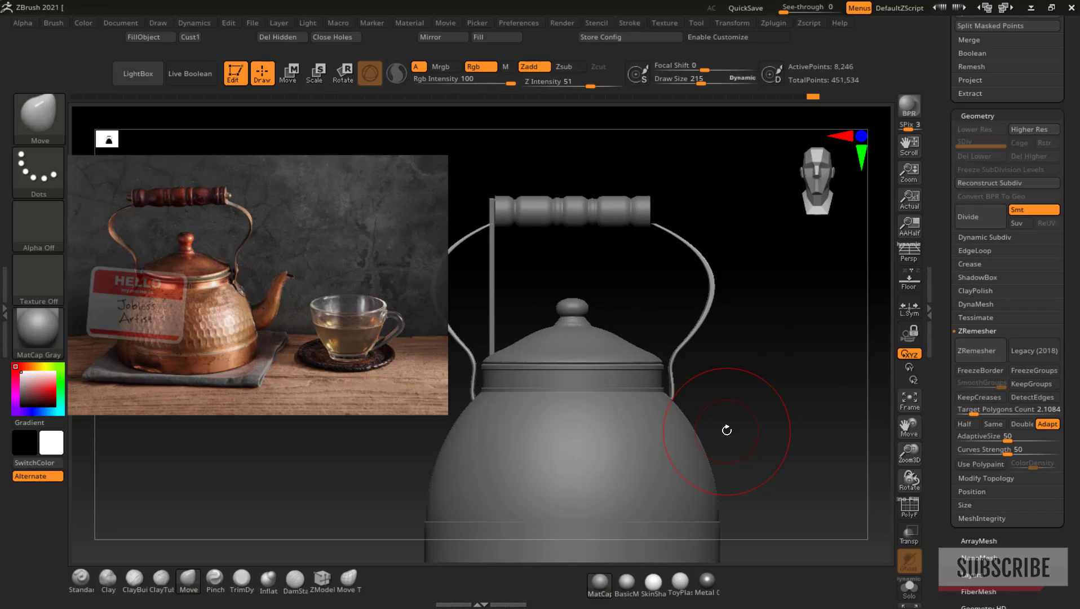
pyautogui.moveTo(879, 391)
pyautogui.keyDown('alt'); pyautogui.mouseDown()
pyautogui.moveTo(828, 371)
pyautogui.moveTo(879, 372)
pyautogui.mouseUp(); pyautogui.keyUp('alt')
pyautogui.moveTo(879, 372)
pyautogui.mouseDown()
pyautogui.moveTo(800, 408)
pyautogui.moveTo(789, 395)
pyautogui.moveTo(872, 321)
pyautogui.mouseUp()
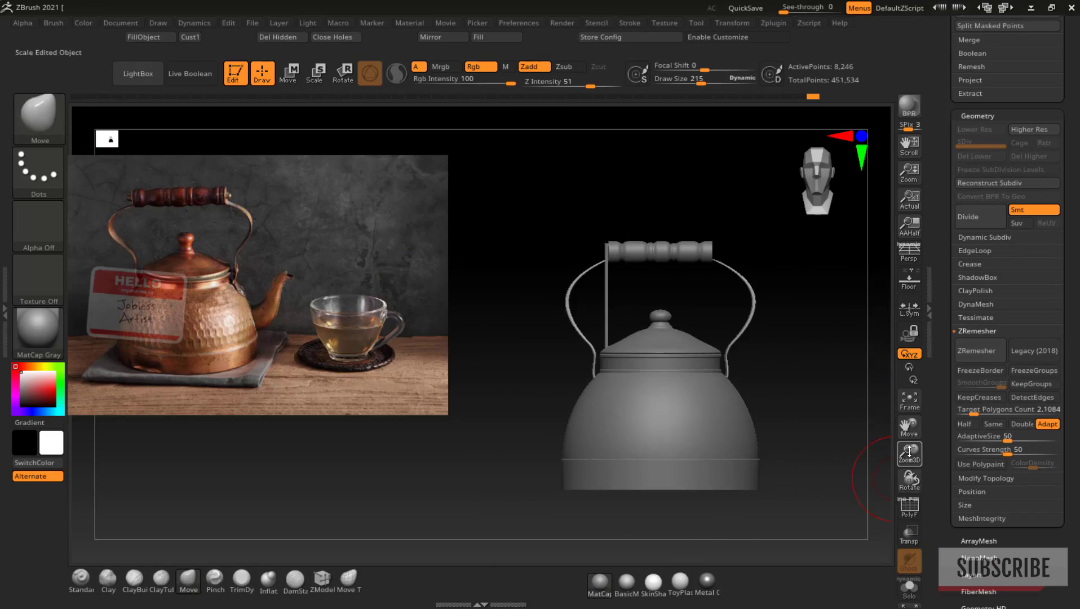
# Step: Duplicate the arms subtool as the base for the attachment pieces at the pot's collar
pyautogui.moveTo(908, 451); pyautogui.dragTo(791, 398)
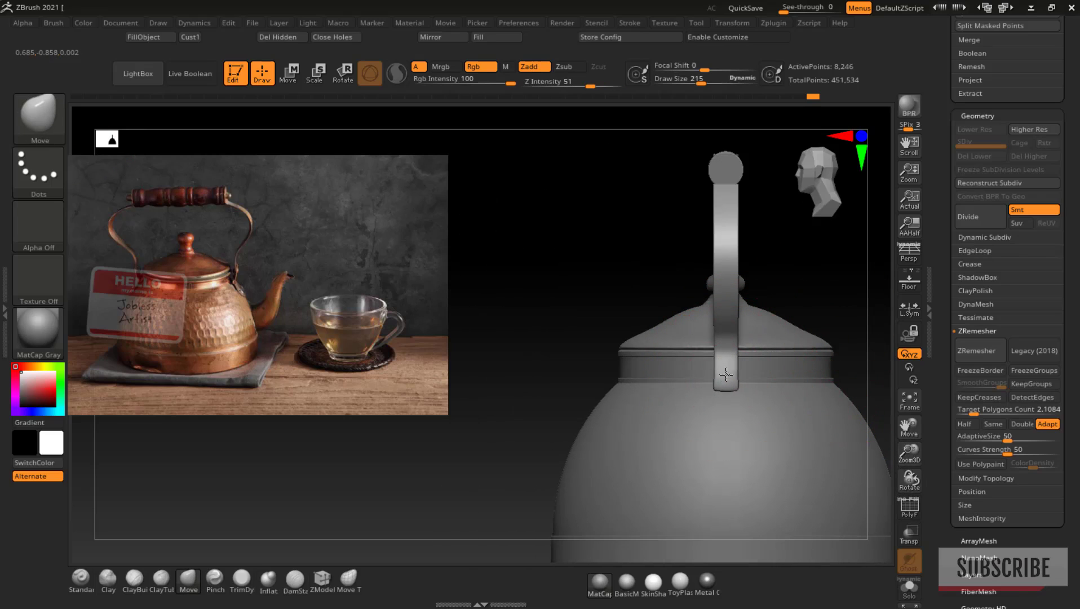
pyautogui.press('ctrl')
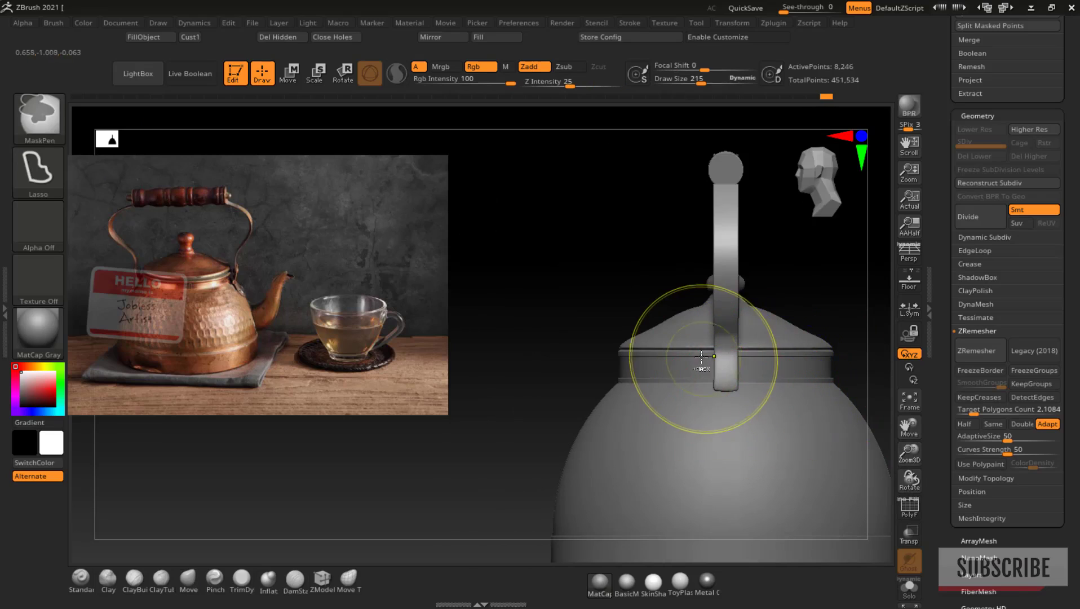
pyautogui.scroll(10, 986, 169)
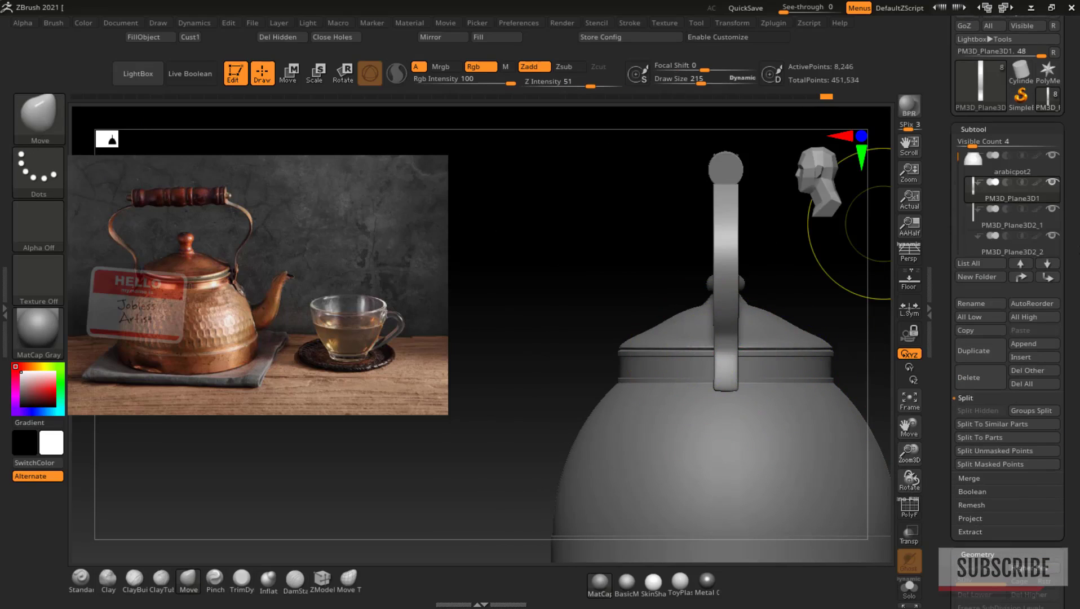
pyautogui.click(980, 350)
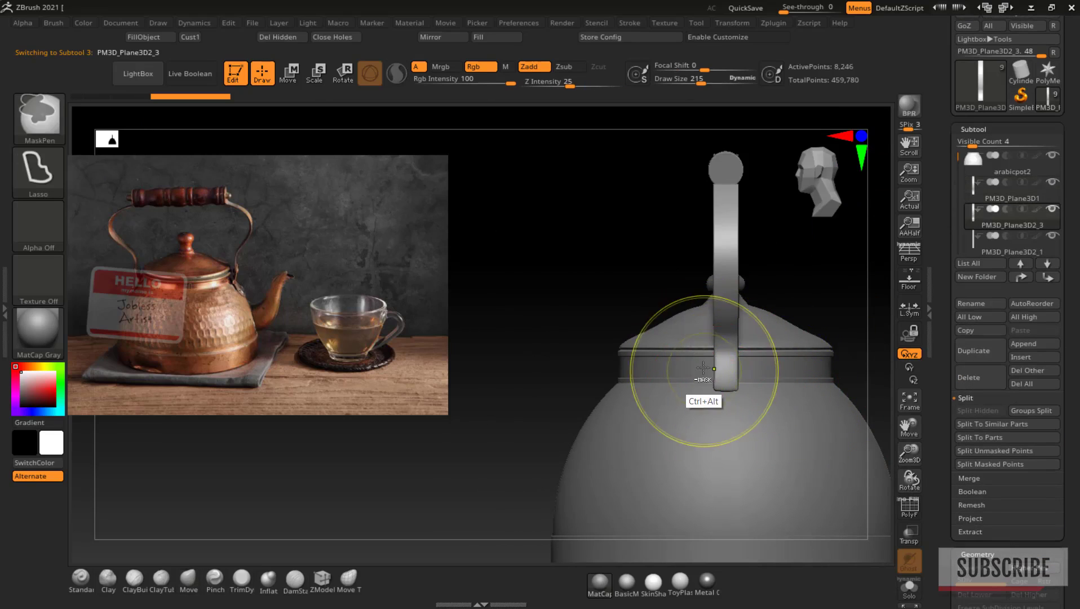
pyautogui.moveTo(771, 422)
pyautogui.keyDown('ctrl'); pyautogui.keyDown('alt'); pyautogui.mouseDown()
pyautogui.moveTo(700, 358)
pyautogui.moveTo(803, 384)
pyautogui.mouseUp(); pyautogui.keyUp('alt'); pyautogui.keyUp('ctrl')
pyautogui.hotkey('ctrl', 'z')
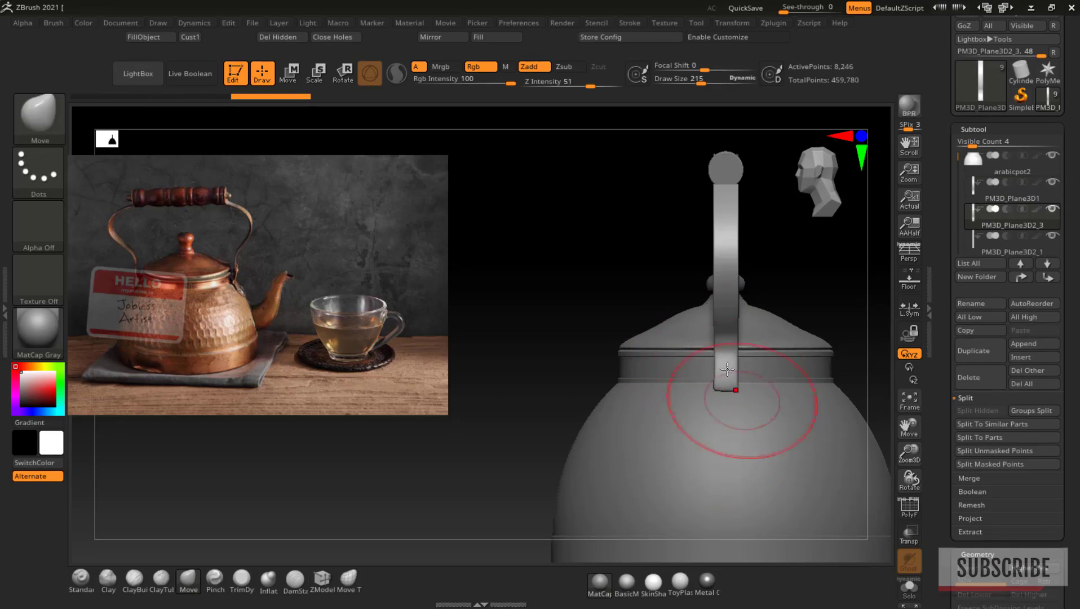
pyautogui.moveTo(697, 430)
pyautogui.keyDown('ctrl'); pyautogui.keyDown('shift'); pyautogui.mouseDown()
pyautogui.moveTo(698, 356)
pyautogui.moveTo(804, 359)
pyautogui.mouseUp(); pyautogui.keyUp('shift'); pyautogui.keyUp('ctrl')
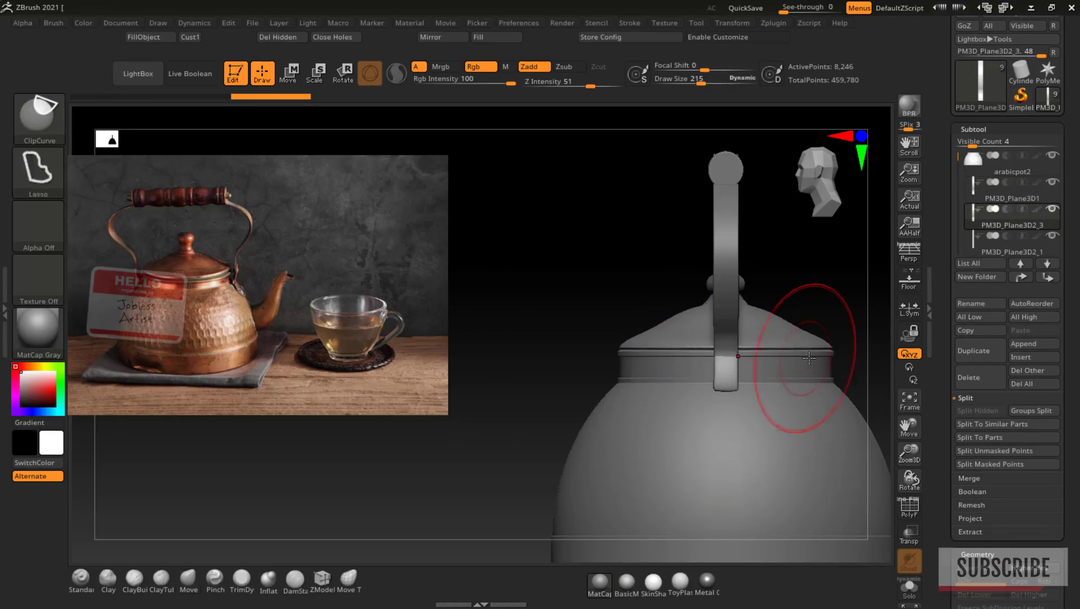
pyautogui.hotkey('ctrl', 'z')
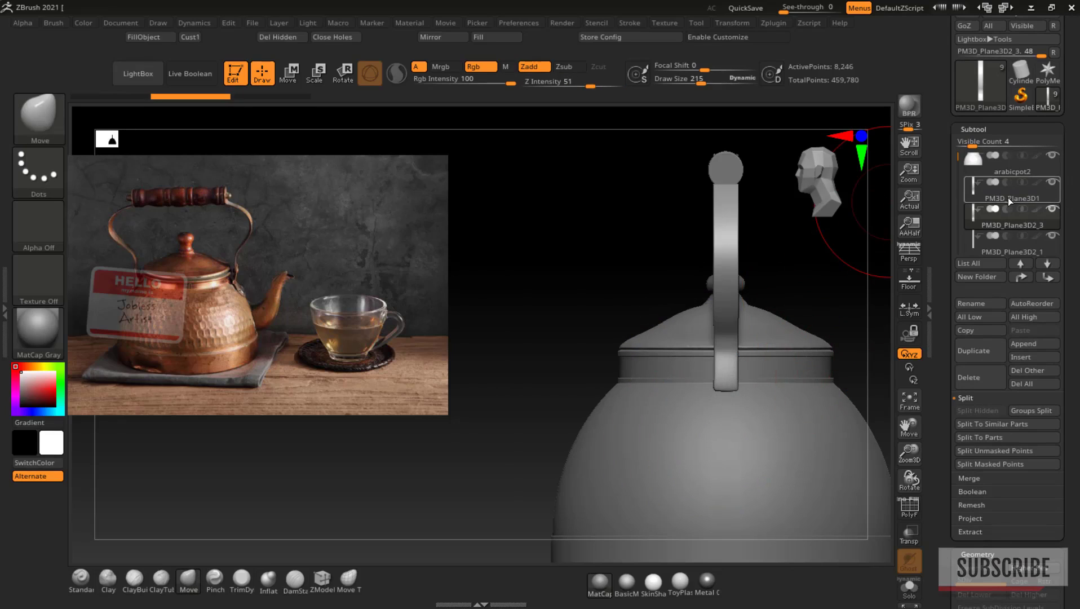
# Step: Hide the other subtools, isolate the duplicate's short lower ends with SelectRect, and delete its hidden geometry
pyautogui.click(1051, 182)
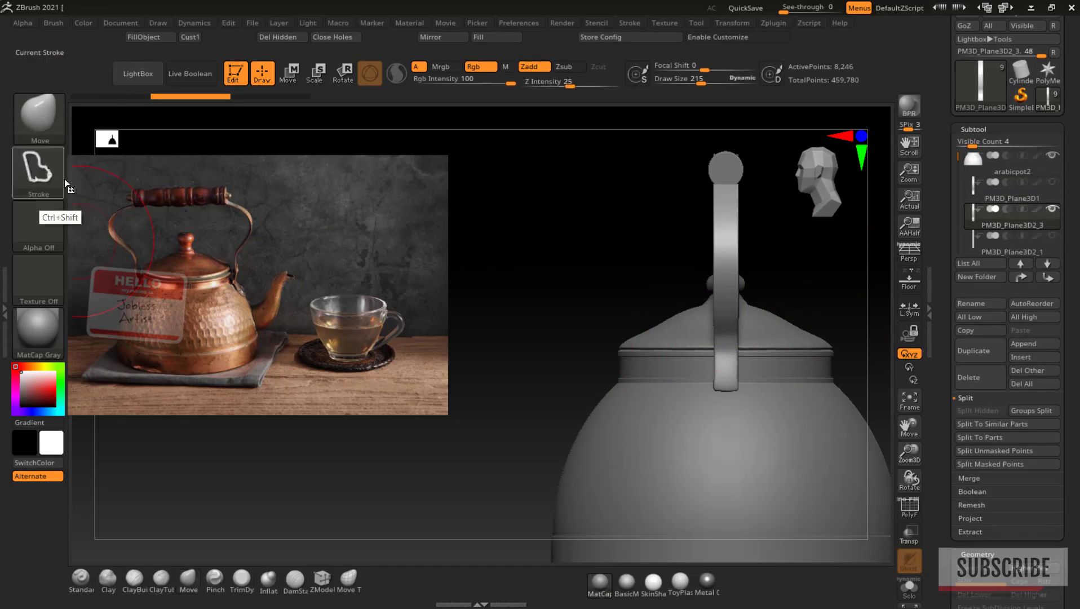
pyautogui.keyDown('ctrl'); pyautogui.keyDown('shift'); pyautogui.click(43, 129); pyautogui.keyUp('shift'); pyautogui.keyUp('ctrl')
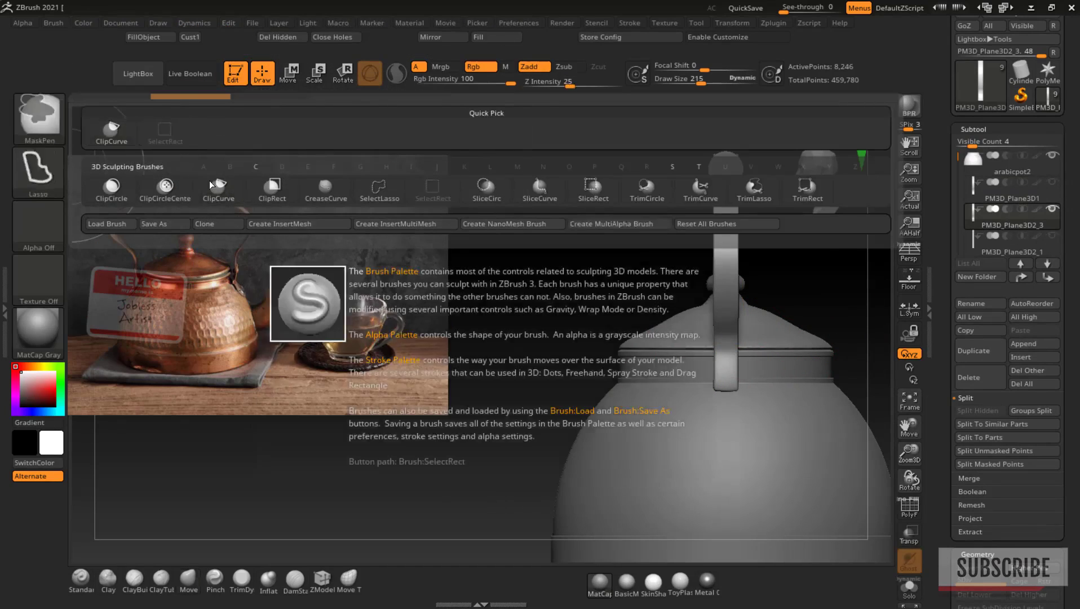
pyautogui.keyDown('ctrl'); pyautogui.keyDown('shift'); pyautogui.click(431, 186); pyautogui.keyUp('shift'); pyautogui.keyUp('ctrl')
pyautogui.keyDown('ctrl'); pyautogui.keyDown('shift'); pyautogui.moveTo(781, 432); pyautogui.dragTo(686, 356); pyautogui.keyUp('shift'); pyautogui.keyUp('ctrl')
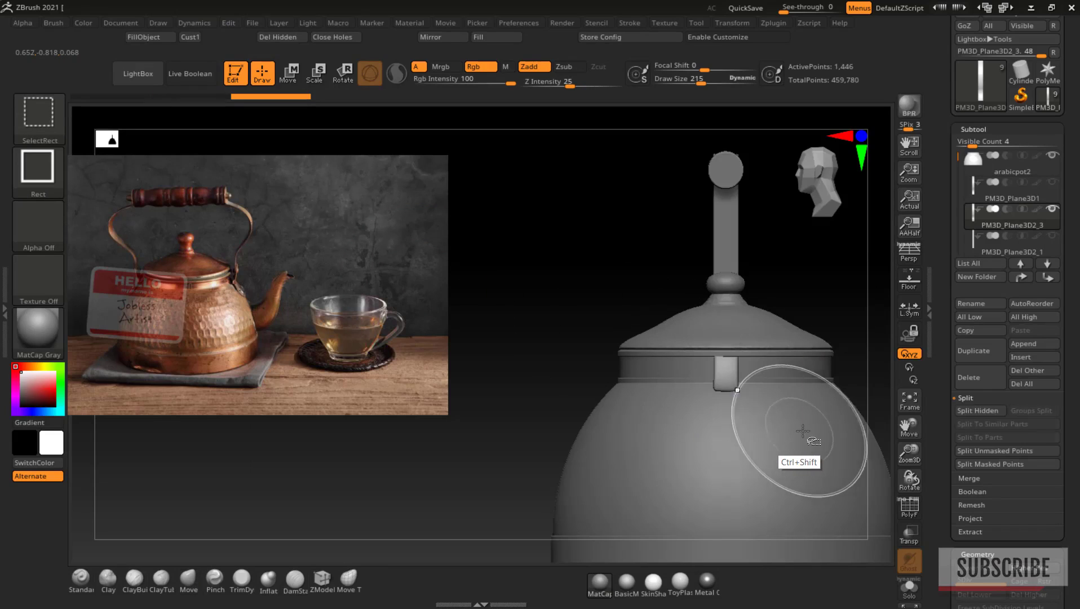
pyautogui.click(985, 436)
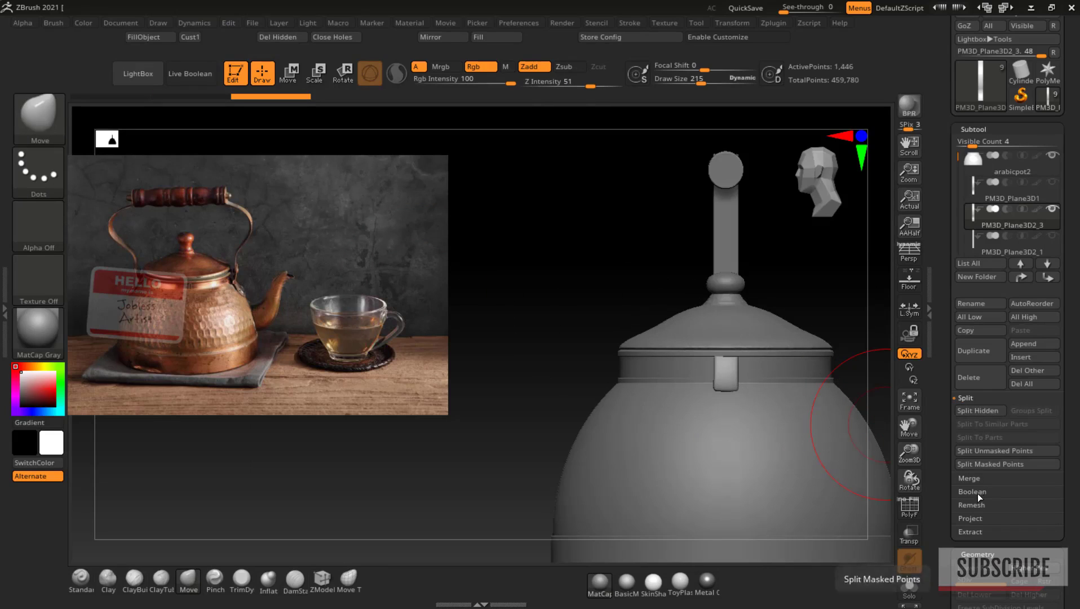
pyautogui.scroll(-5, 1002, 394)
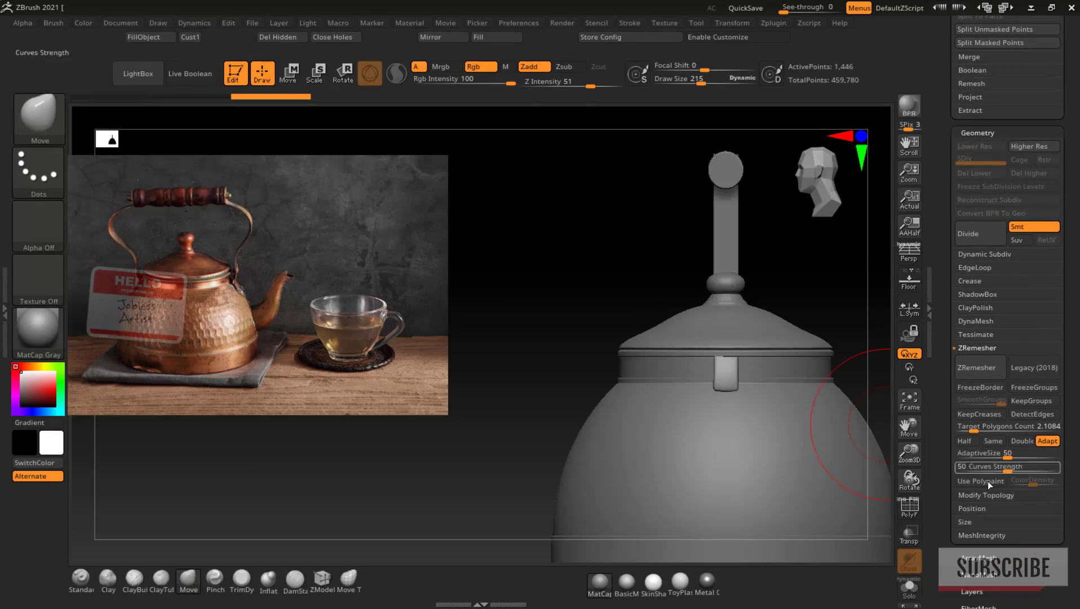
pyautogui.click(985, 494)
pyautogui.click(970, 413)
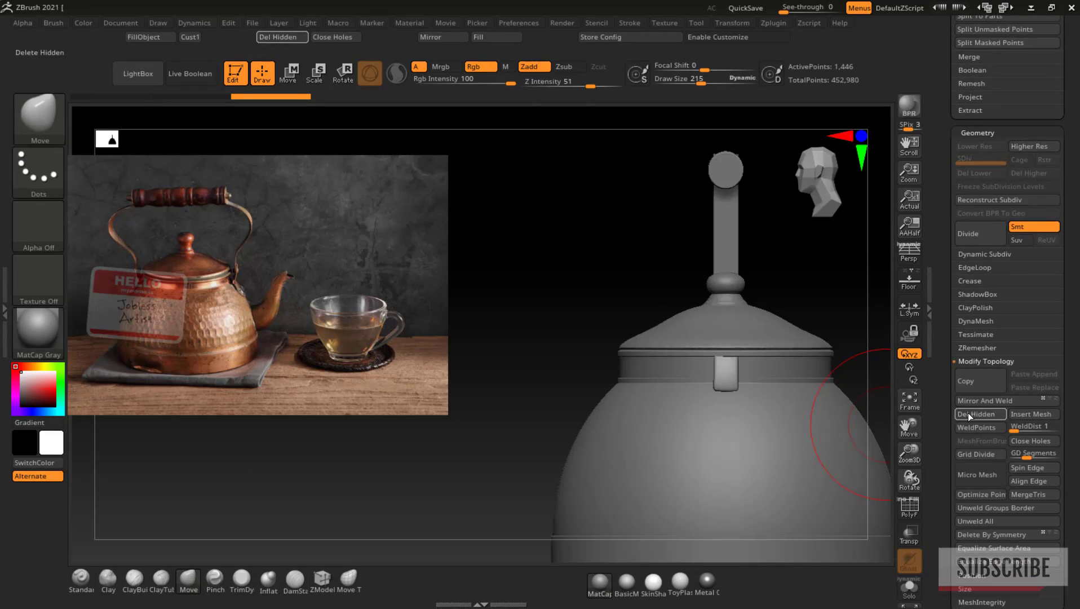
# Step: Centre and reorient the gizmo on the remaining end pieces and show the original arms again
pyautogui.keyDown('shift'); pyautogui.moveTo(549, 282); pyautogui.dragTo(606, 296); pyautogui.keyUp('shift')
pyautogui.press('w')
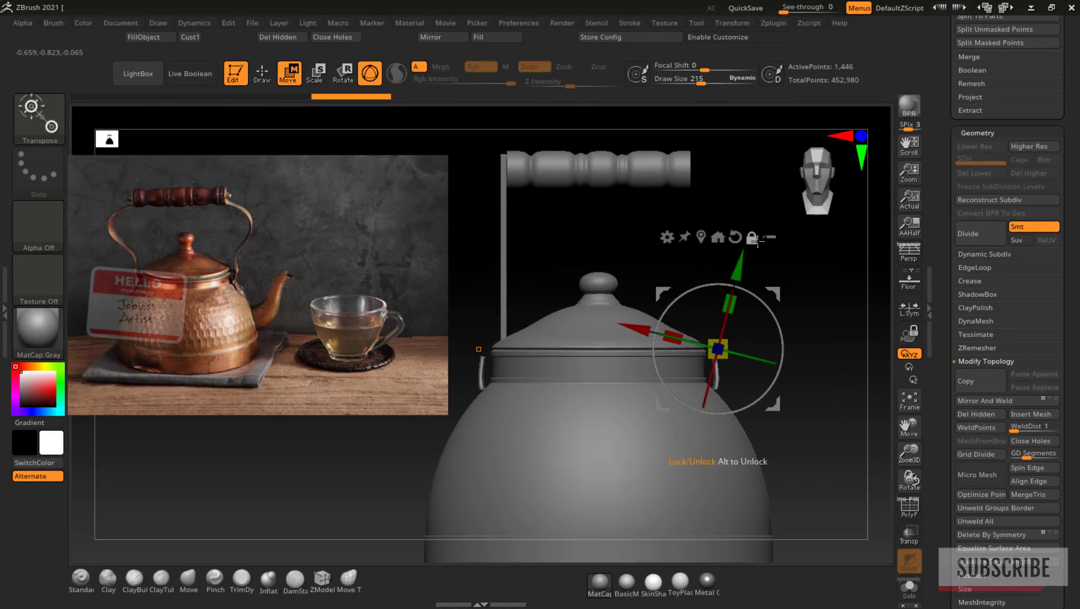
pyautogui.click(734, 237)
pyautogui.click(703, 236)
pyautogui.click(748, 262)
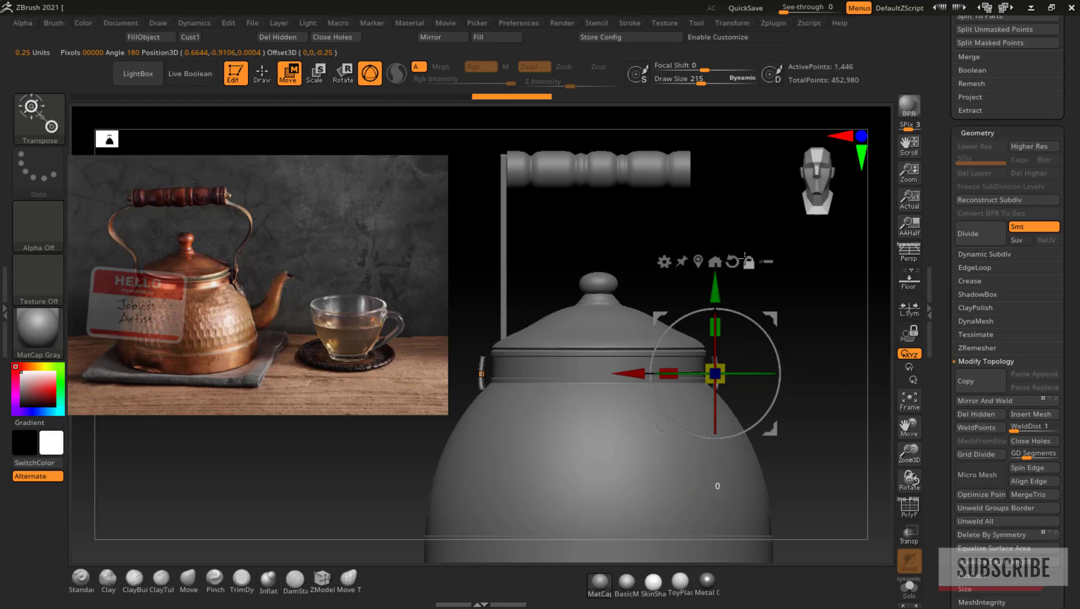
pyautogui.scroll(4, 1031, 199)
pyautogui.scroll(3, 1009, 226)
pyautogui.moveTo(855, 318); pyautogui.dragTo(535, 378)
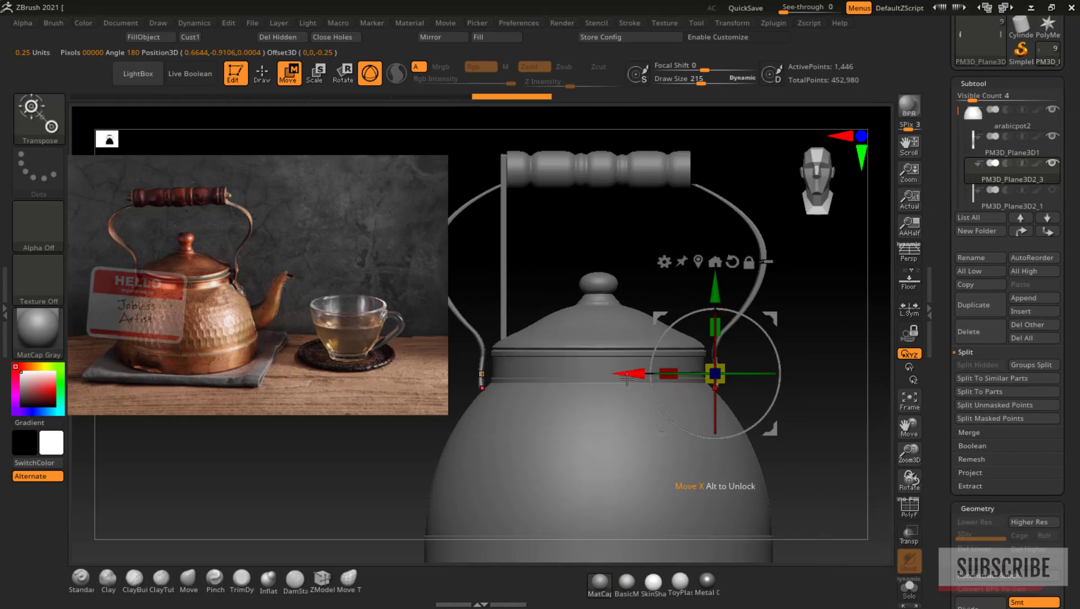
# Step: Lengthen the end pieces and tilt them outward so they rest along the pot's shoulder beneath the arms
pyautogui.moveTo(626, 378); pyautogui.dragTo(645, 379)
pyautogui.moveTo(735, 292); pyautogui.dragTo(735, 302)
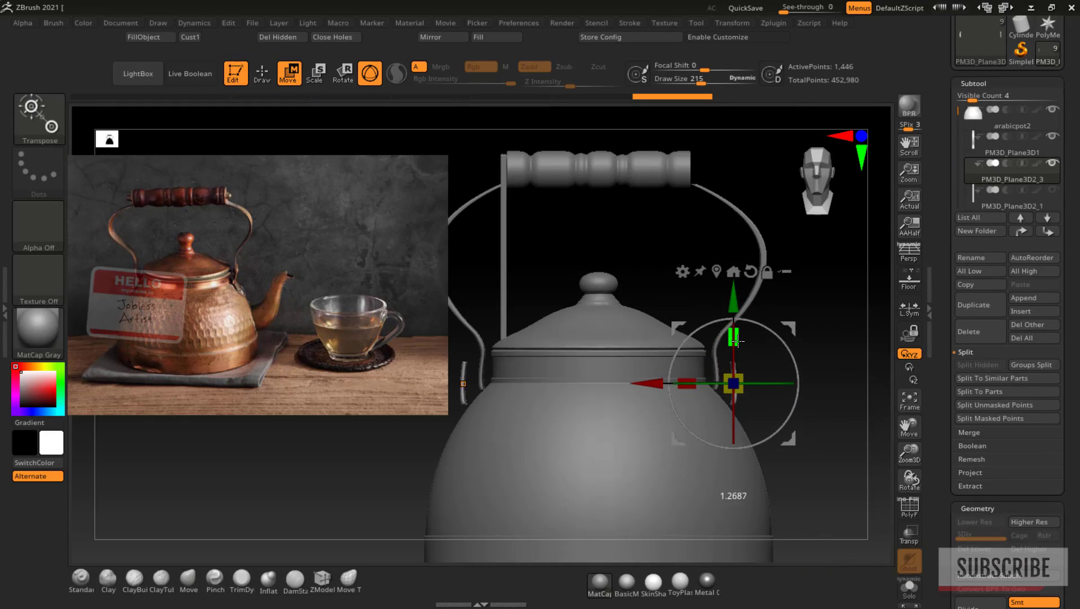
pyautogui.moveTo(737, 339); pyautogui.dragTo(728, 314)
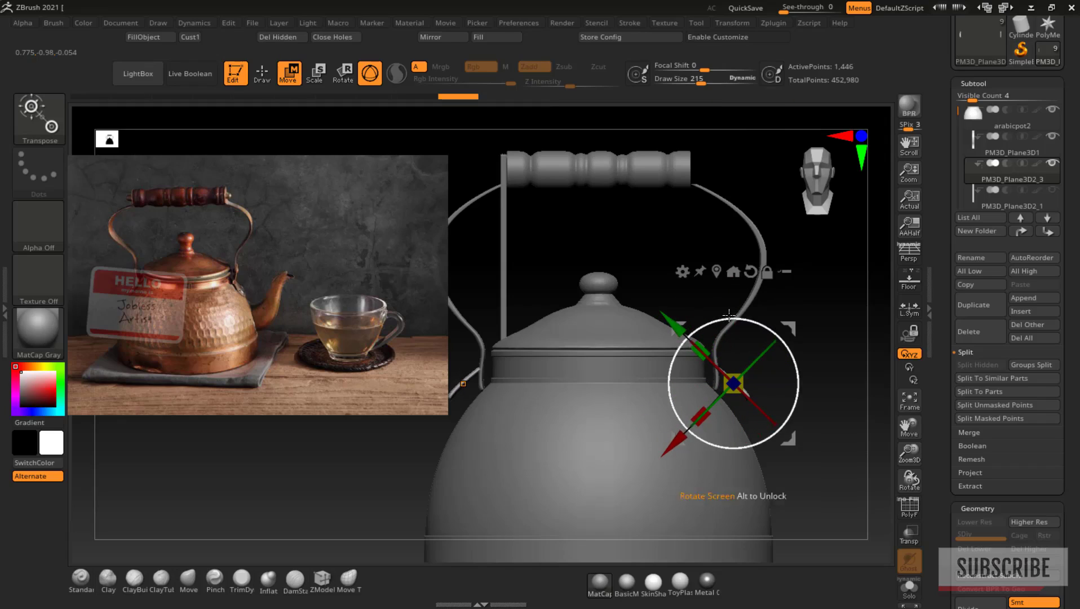
pyautogui.moveTo(676, 440); pyautogui.dragTo(664, 452)
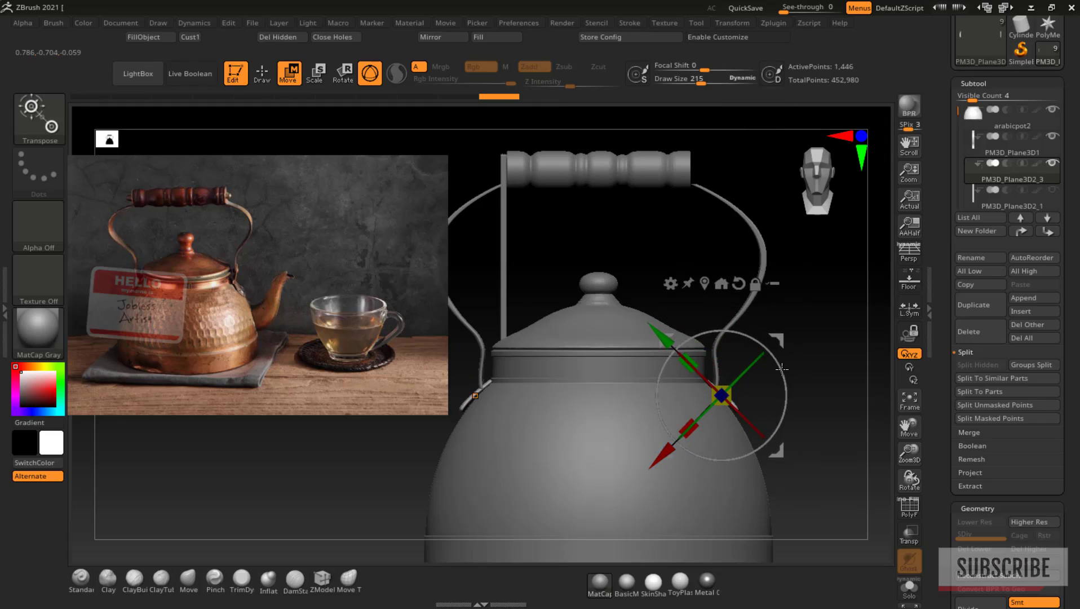
pyautogui.moveTo(782, 369); pyautogui.dragTo(771, 400)
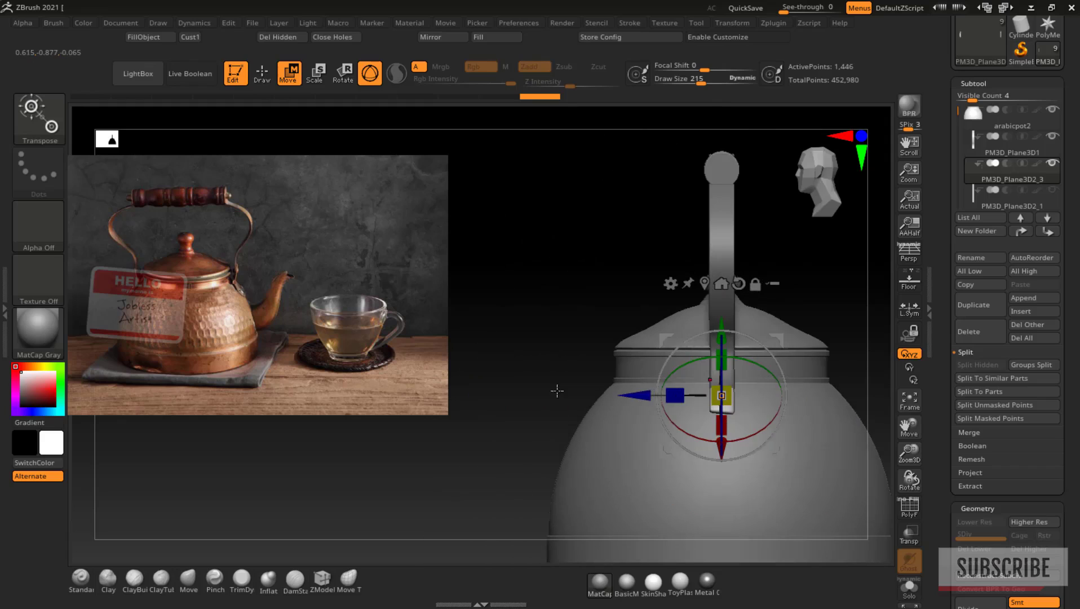
pyautogui.press('shift')
pyautogui.press('q')
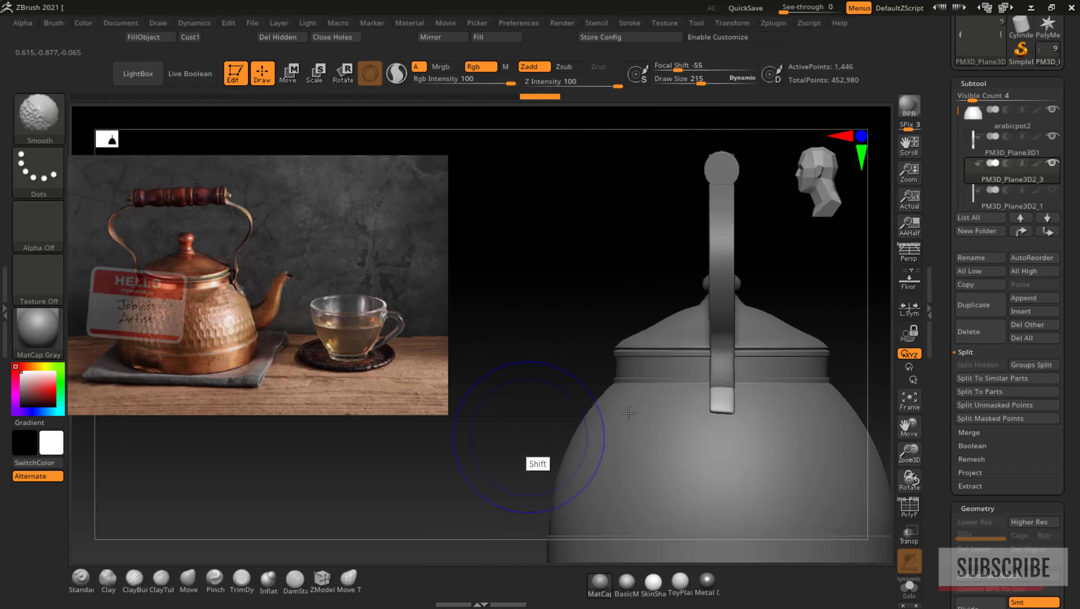
pyautogui.moveTo(712, 412); pyautogui.dragTo(714, 413)
pyautogui.moveTo(865, 344); pyautogui.dragTo(863, 372)
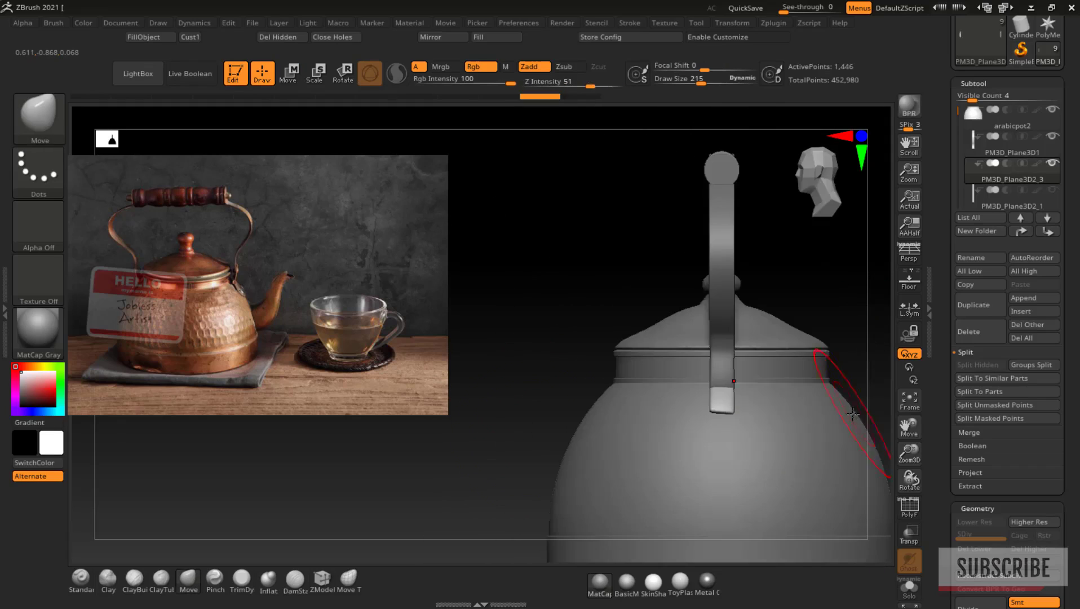
pyautogui.moveTo(854, 305); pyautogui.dragTo(852, 312)
pyautogui.hotkey('ctrl', 'z')
# Step: Extend the end pieces slightly farther down the pot's shoulder with the gizmo
pyautogui.press('w')
pyautogui.moveTo(720, 308); pyautogui.dragTo(720, 318)
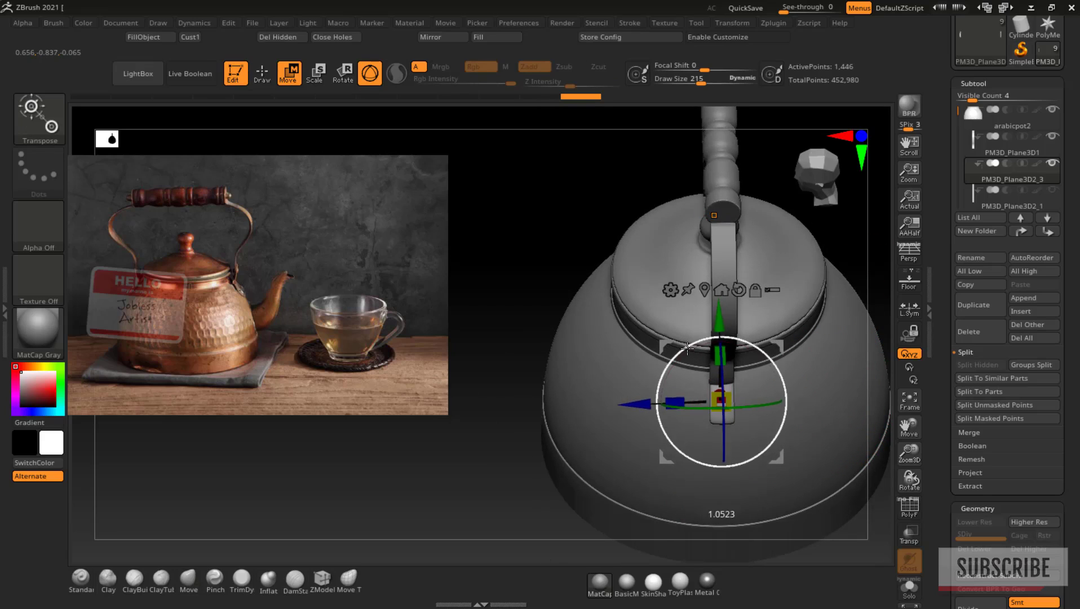
pyautogui.moveTo(521, 352); pyautogui.dragTo(494, 364)
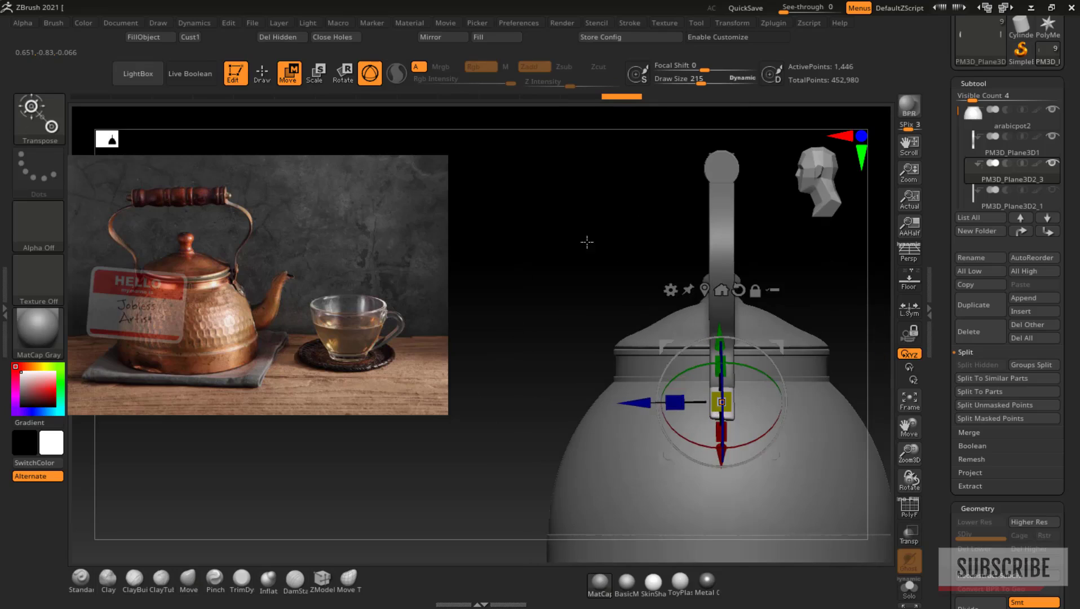
# Step: Set the draw size to 95 and try adjusting the end pieces' lower edge with the Move brush
pyautogui.press('q')
pyautogui.press('ctrl')
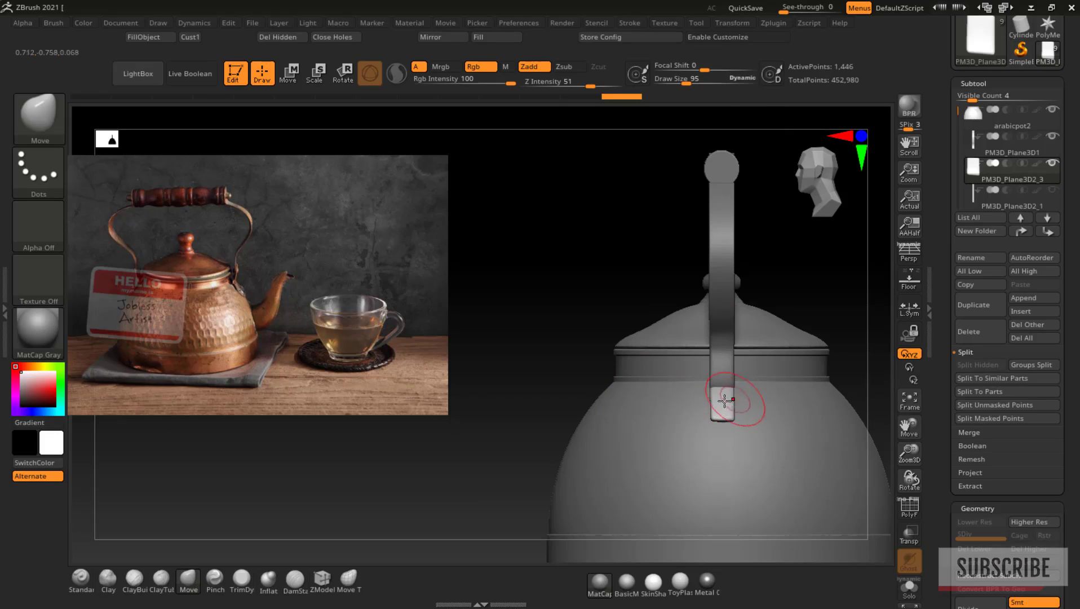
pyautogui.moveTo(724, 413); pyautogui.dragTo(726, 411)
pyautogui.hotkey('ctrl', 'z')
# Step: Review the symmetry settings for the end pieces and inspect their fit from the front
pyautogui.click(777, 23)
pyautogui.click(732, 23)
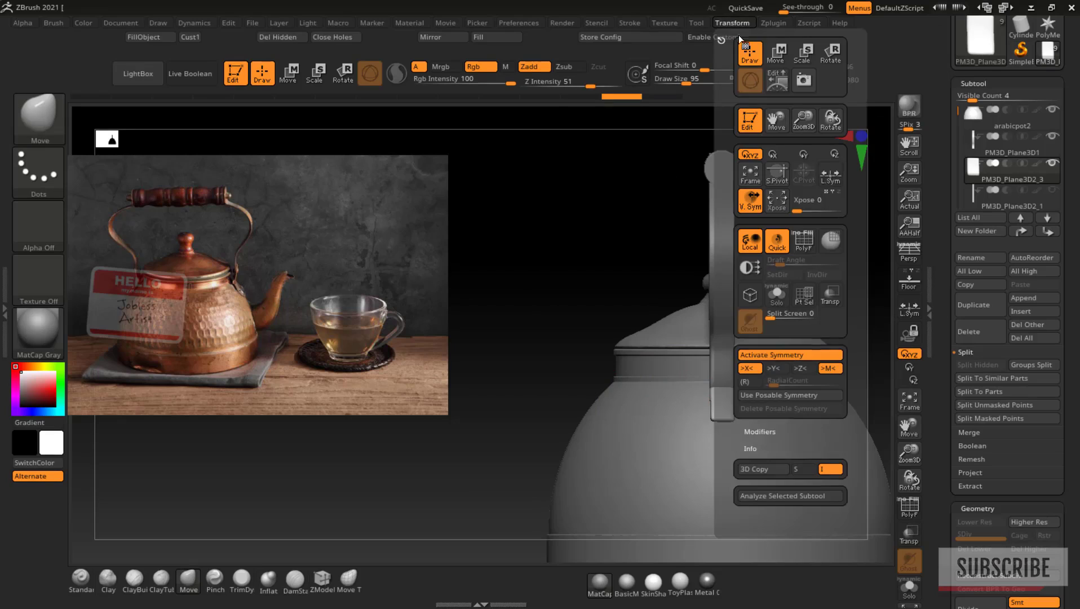
pyautogui.moveTo(558, 257); pyautogui.dragTo(585, 253)
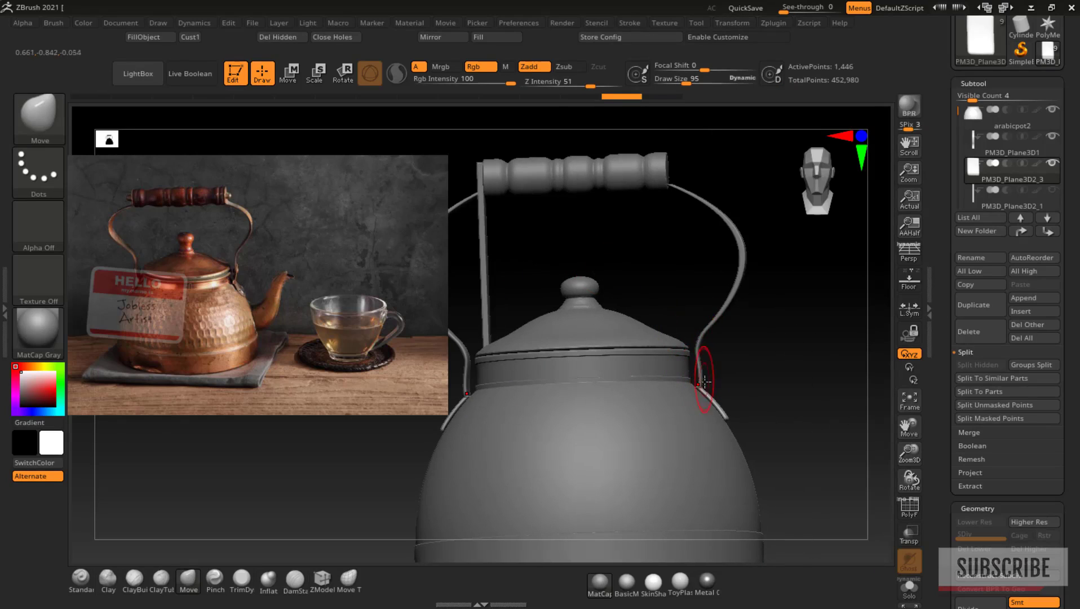
# Step: Set the draw size to 48 and round the end pieces' lower corners with the Move brush
pyautogui.moveTo(817, 324); pyautogui.dragTo(758, 352)
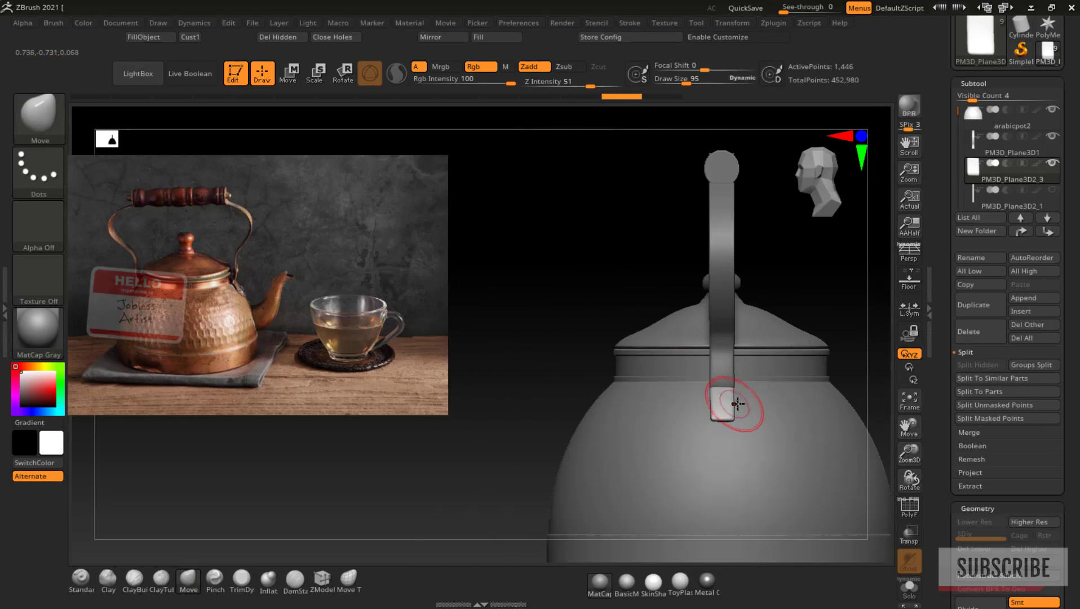
pyautogui.moveTo(702, 82); pyautogui.dragTo(694, 83)
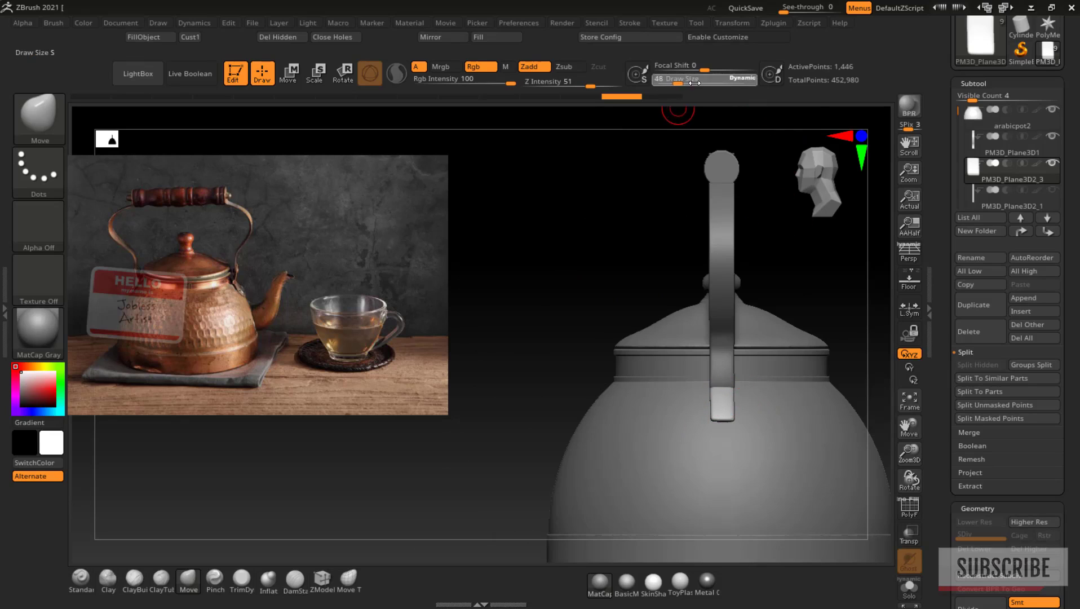
pyautogui.moveTo(816, 307); pyautogui.dragTo(829, 352)
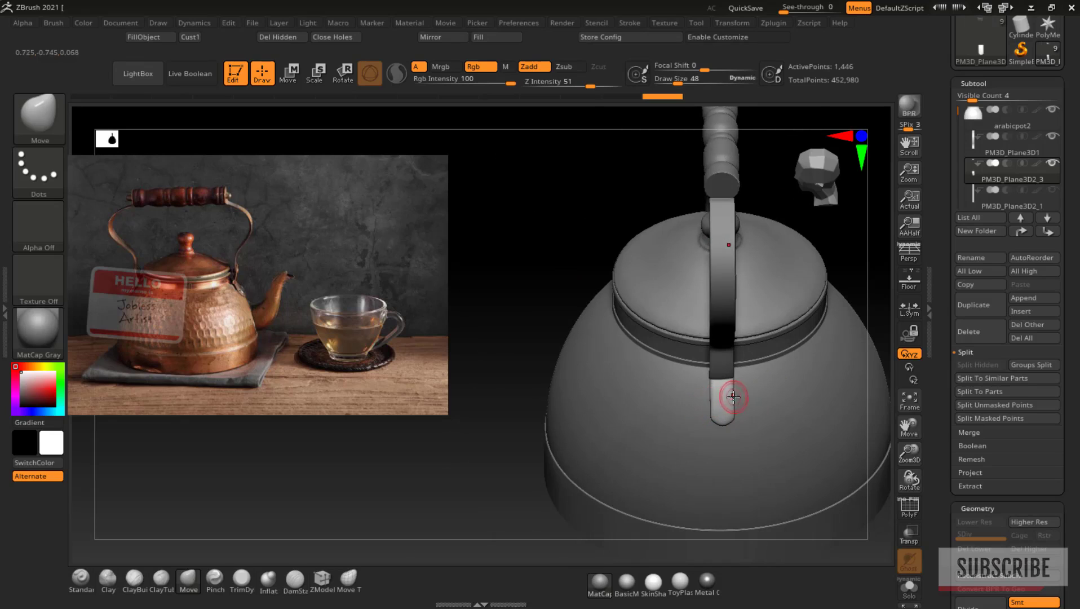
# Step: Check that the end pieces' symmetry is active across the Z axis and broaden their lower ends with the Move brush
pyautogui.click(725, 37)
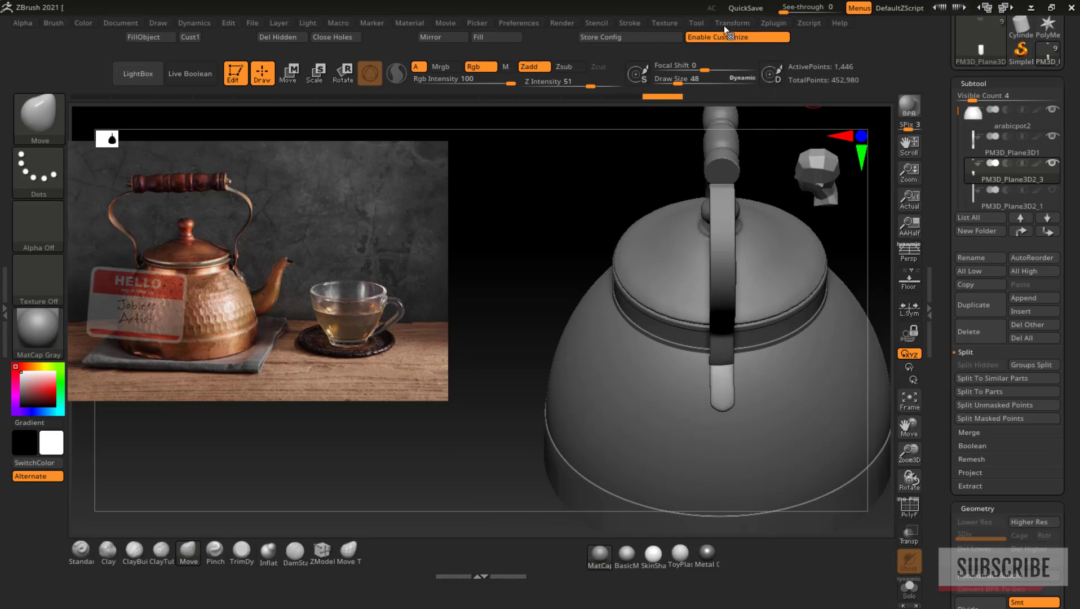
pyautogui.click(727, 36)
pyautogui.click(737, 24)
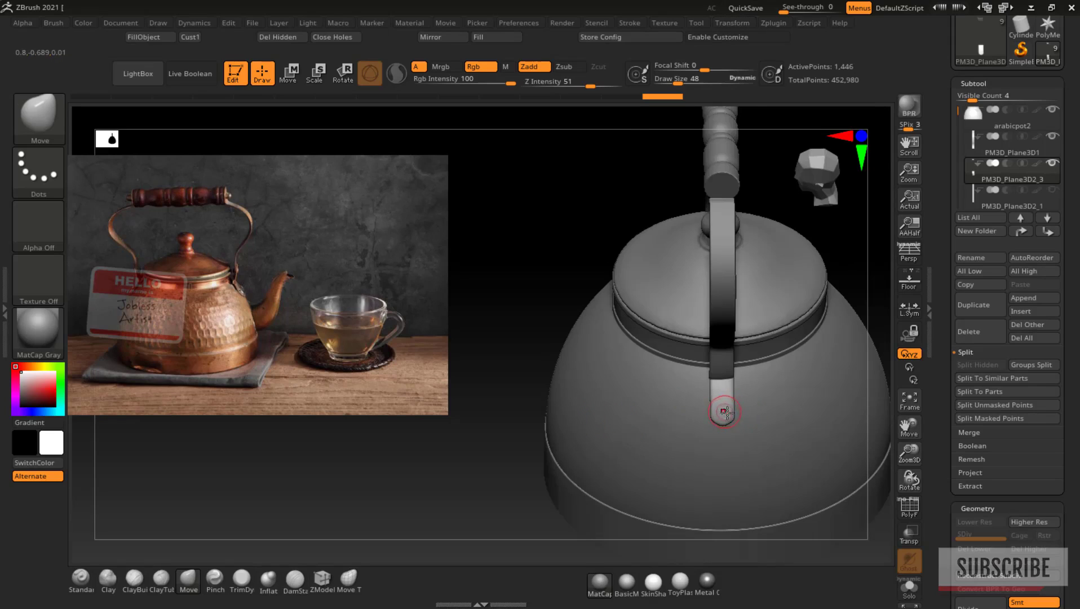
pyautogui.click(770, 22)
pyautogui.click(733, 22)
pyautogui.click(723, 23)
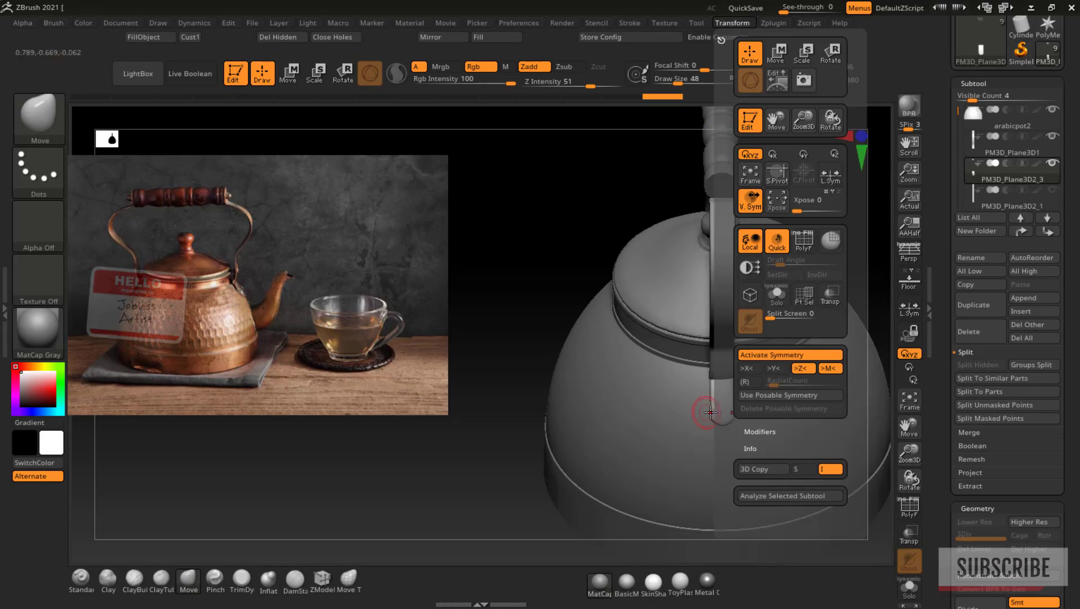
pyautogui.press('x')
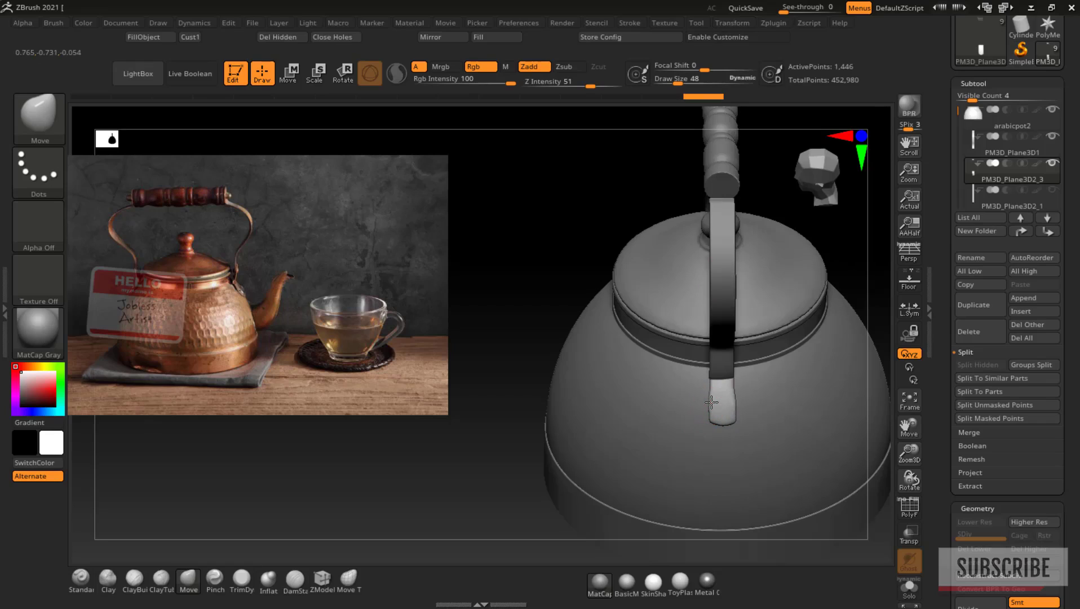
# Step: Select the curved arms, PM3D_Plane3D1, and check their symmetry settings
pyautogui.keyDown('alt'); pyautogui.click(722, 359); pyautogui.keyUp('alt')
pyautogui.click(769, 23)
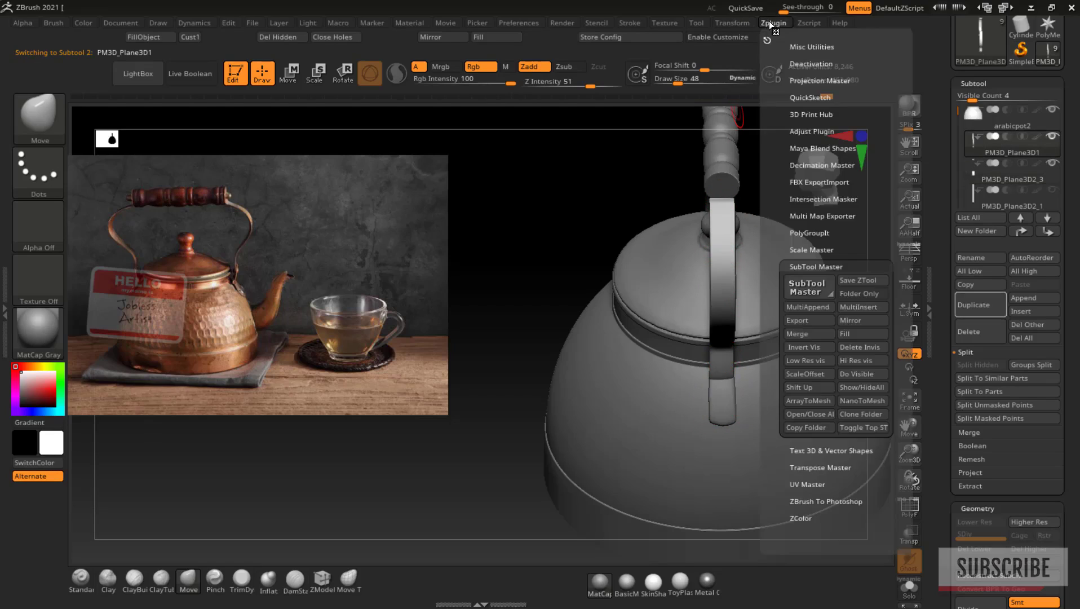
pyautogui.click(733, 22)
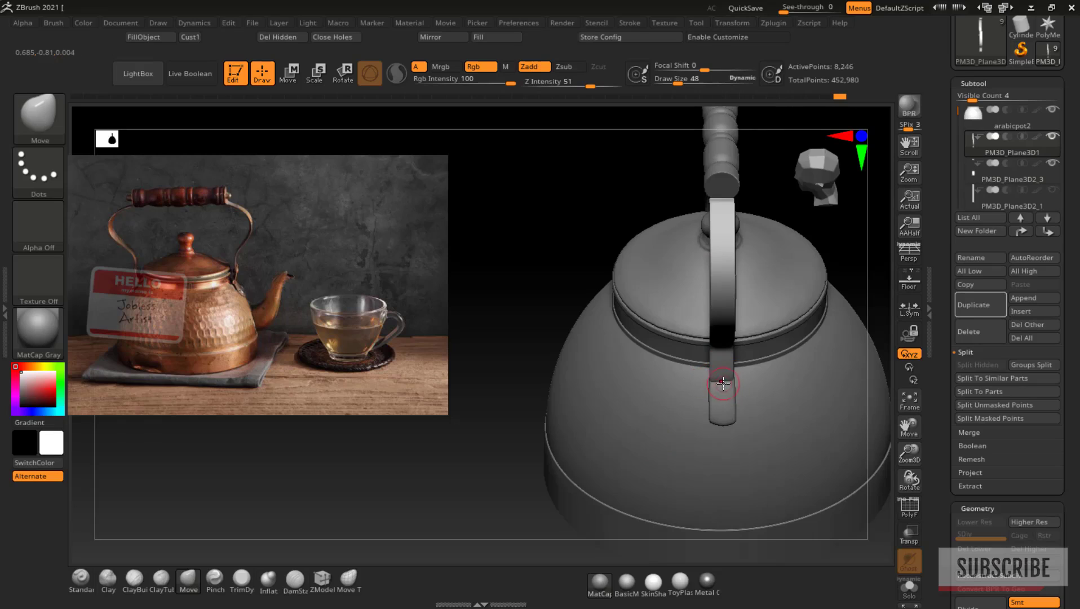
pyautogui.keyDown('shift'); pyautogui.moveTo(648, 381); pyautogui.dragTo(600, 212, button='right'); pyautogui.keyUp('shift')
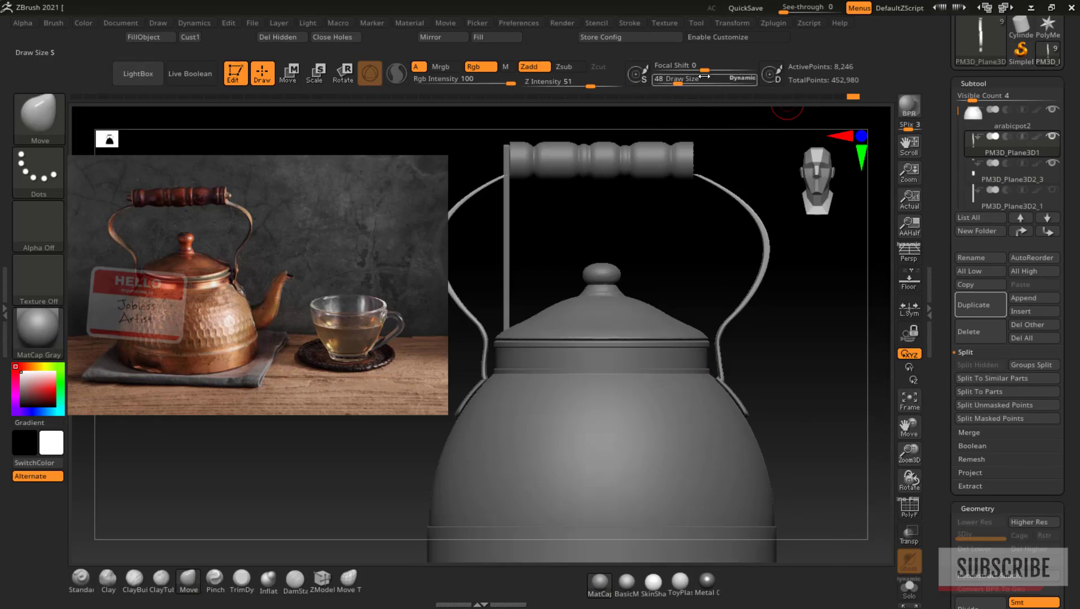
# Step: Set the draw size to 119 and refine the arms' lower ends with the Move brush where they meet the attachment pieces
pyautogui.moveTo(689, 84); pyautogui.dragTo(682, 84)
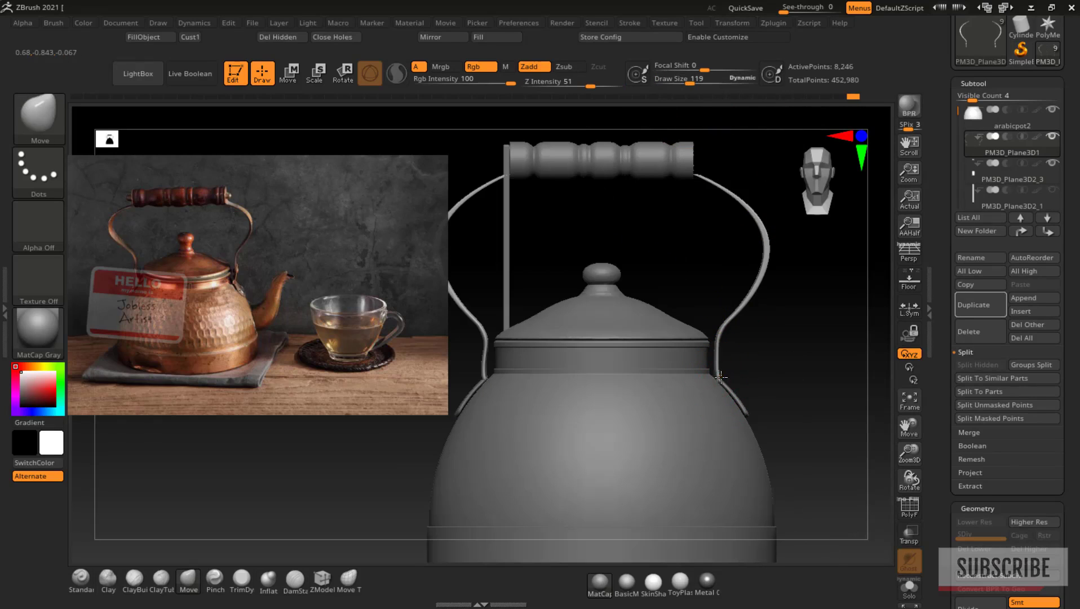
pyautogui.moveTo(757, 353); pyautogui.dragTo(734, 375)
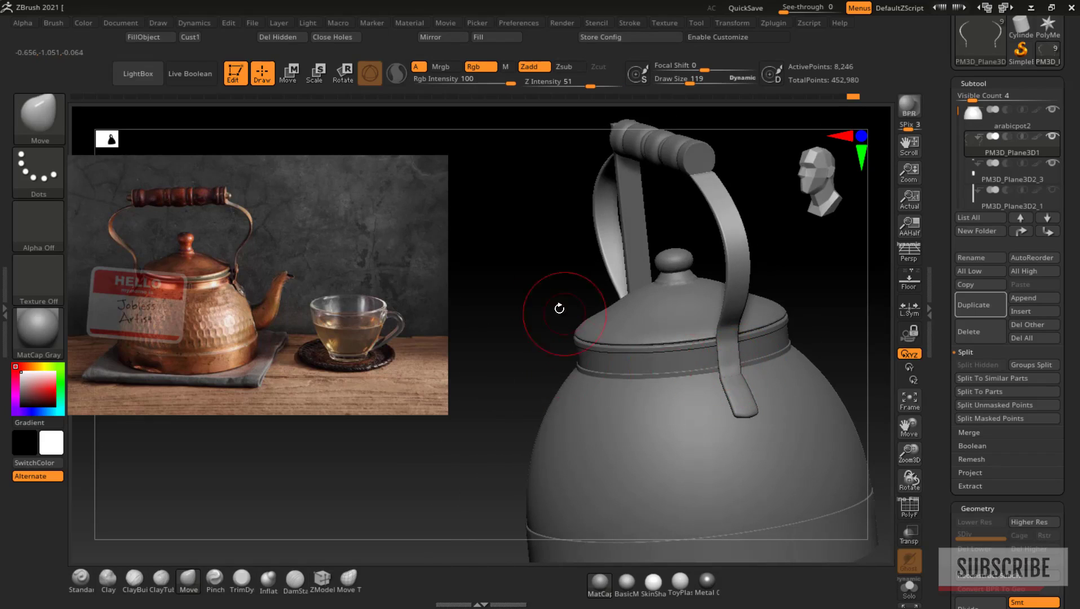
pyautogui.keyDown('shift'); pyautogui.moveTo(559, 309); pyautogui.dragTo(614, 285); pyautogui.keyUp('shift')
pyautogui.moveTo(743, 381); pyautogui.dragTo(744, 374)
pyautogui.moveTo(861, 243); pyautogui.dragTo(833, 275)
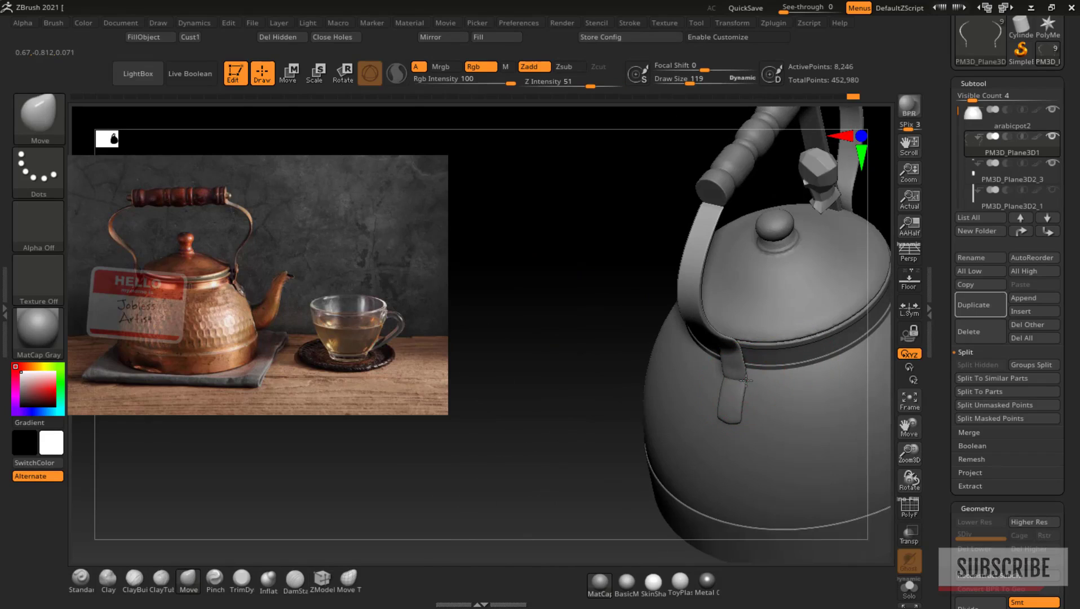
pyautogui.moveTo(745, 381); pyautogui.dragTo(743, 381)
pyautogui.keyDown('shift'); pyautogui.moveTo(552, 348); pyautogui.dragTo(637, 209); pyautogui.keyUp('shift')
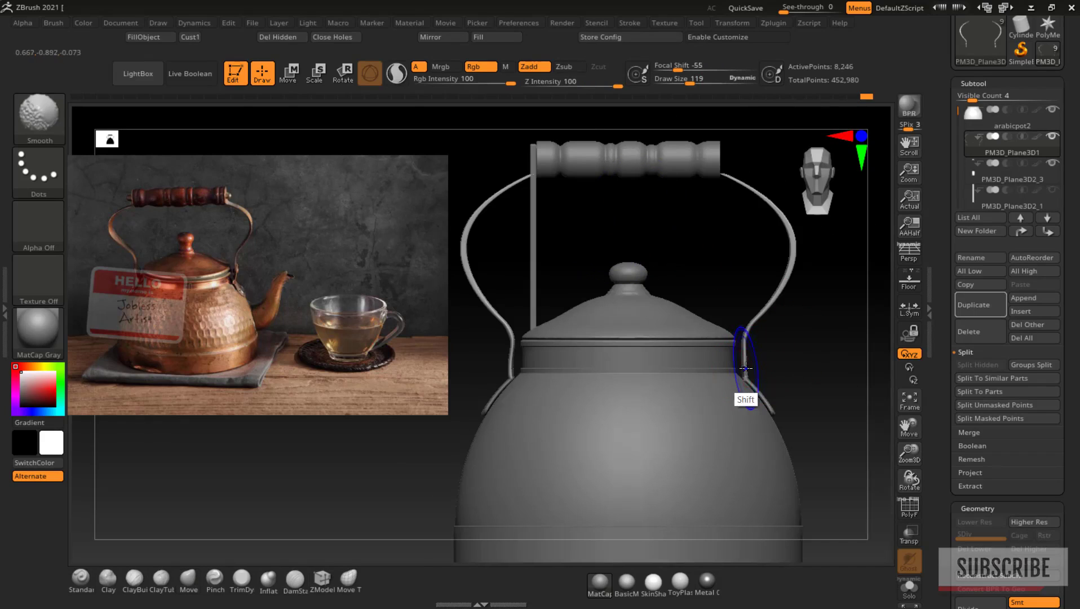
# Step: Hide the leftover straight strap beside the handle and select the end pieces, PM3D_Plane3D2_3, with the wireframe shown
pyautogui.moveTo(913, 456); pyautogui.dragTo(897, 418)
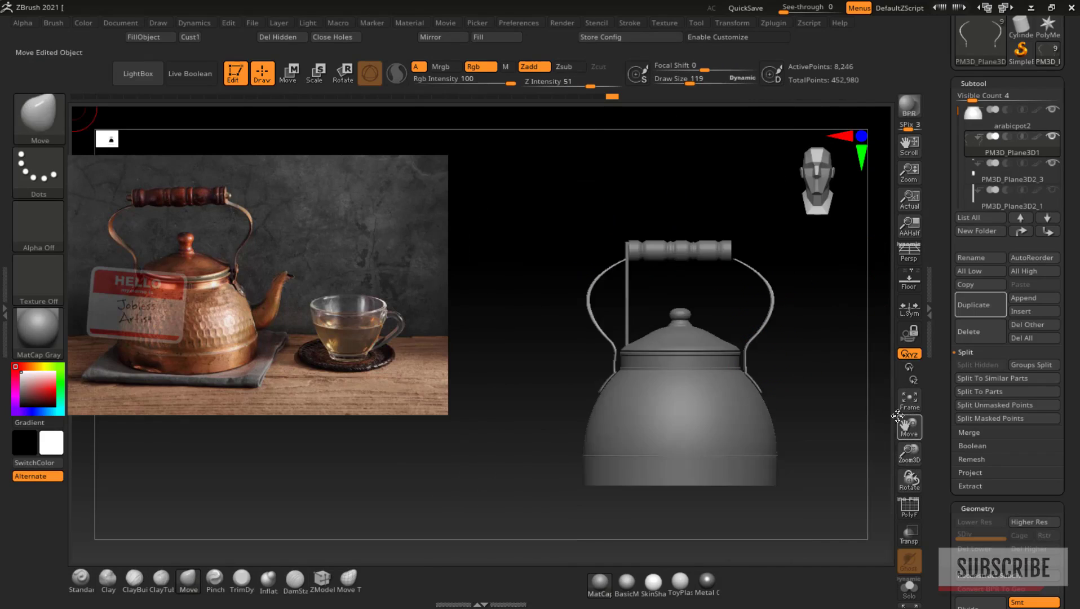
pyautogui.hotkey('ctrl', 'shift')
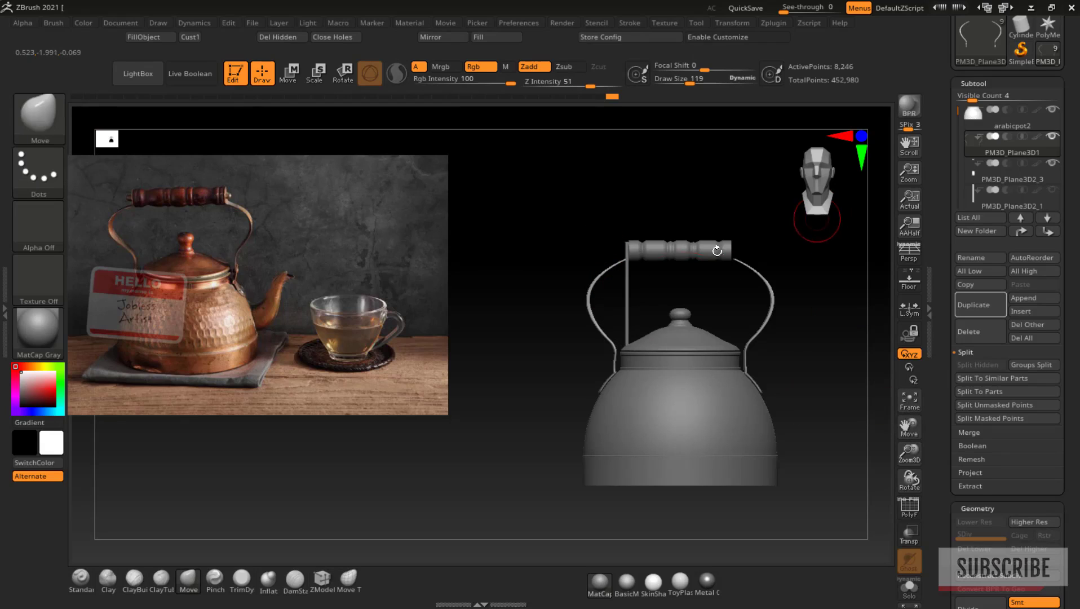
pyautogui.hotkey('ctrl', 'shift')
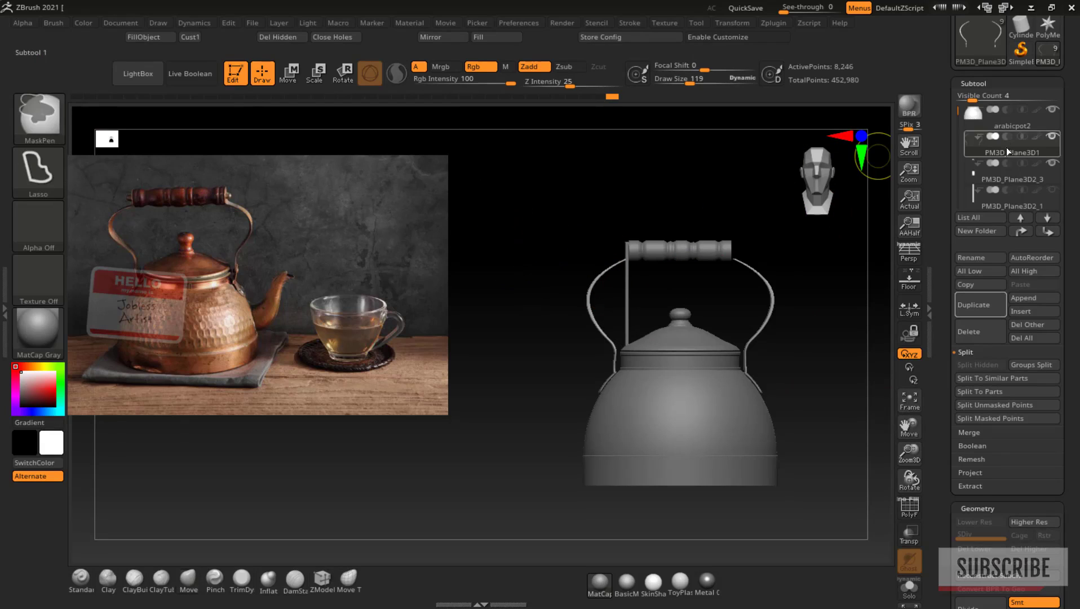
pyautogui.click(1014, 175)
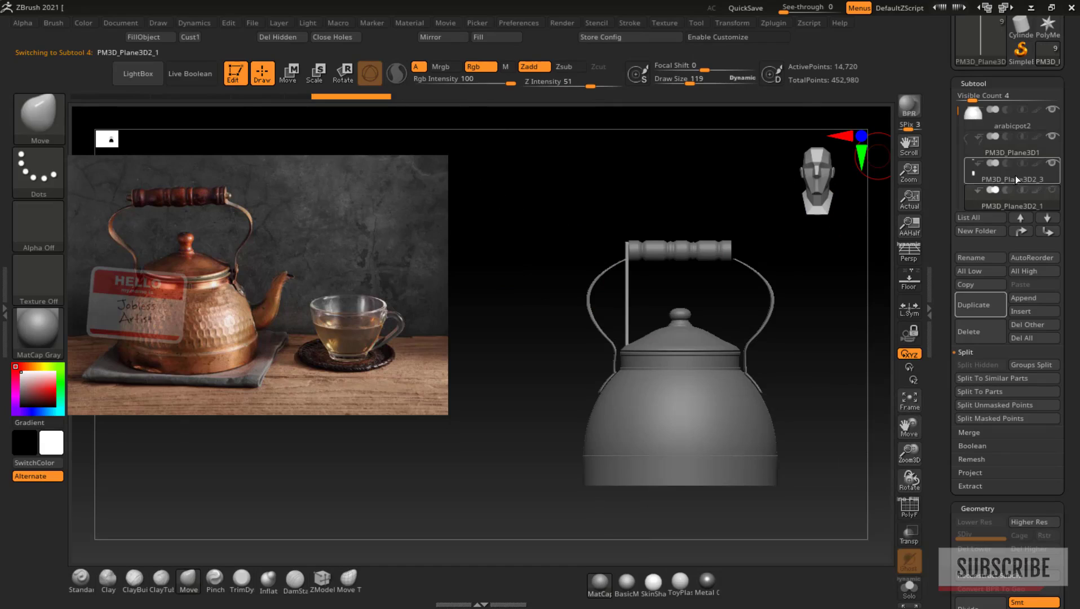
pyautogui.keyDown('alt'); pyautogui.click(628, 307); pyautogui.keyUp('alt')
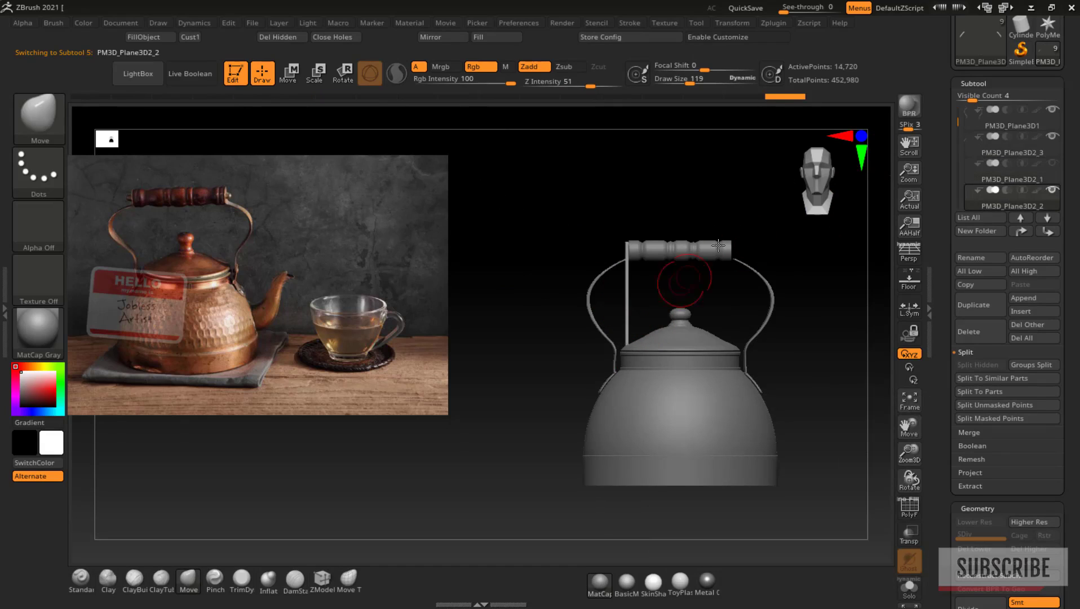
pyautogui.click(1038, 170)
pyautogui.moveTo(744, 169); pyautogui.dragTo(719, 275)
pyautogui.moveTo(909, 453); pyautogui.dragTo(910, 506)
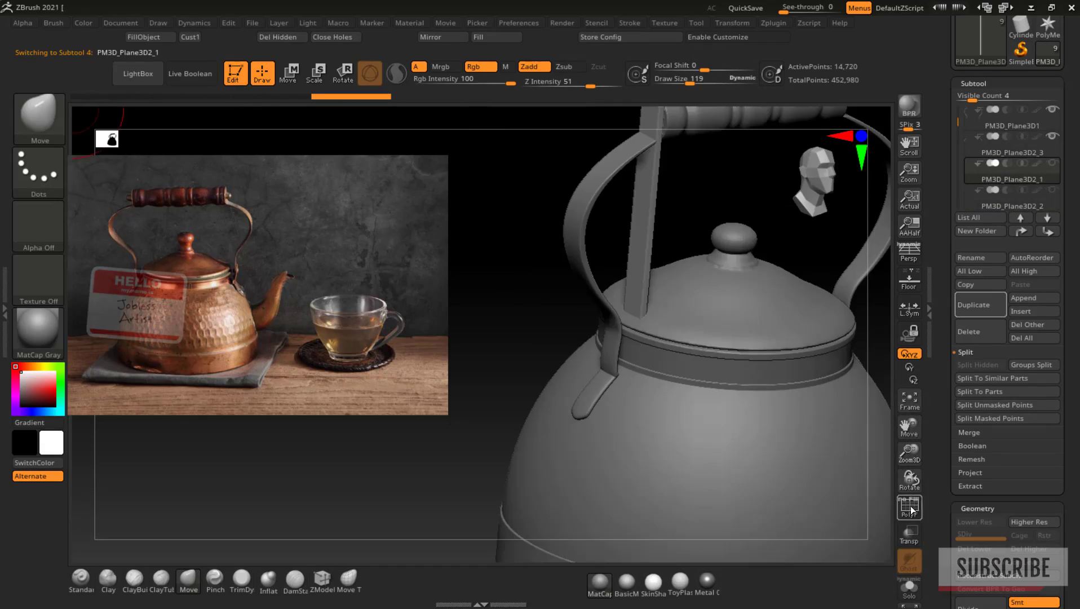
pyautogui.hotkey('shift', 'f')
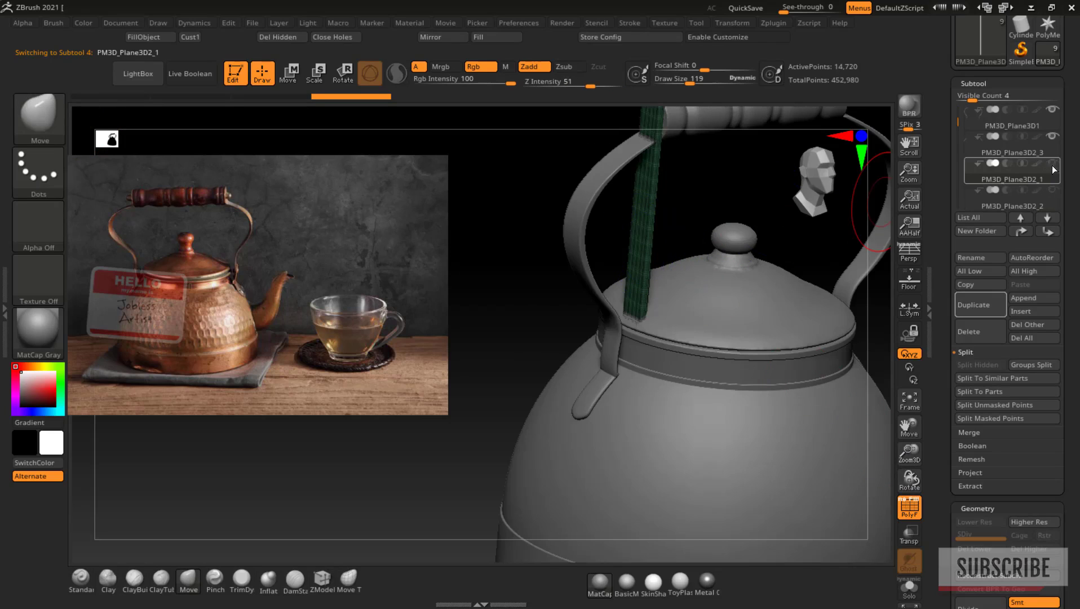
pyautogui.click(1017, 147)
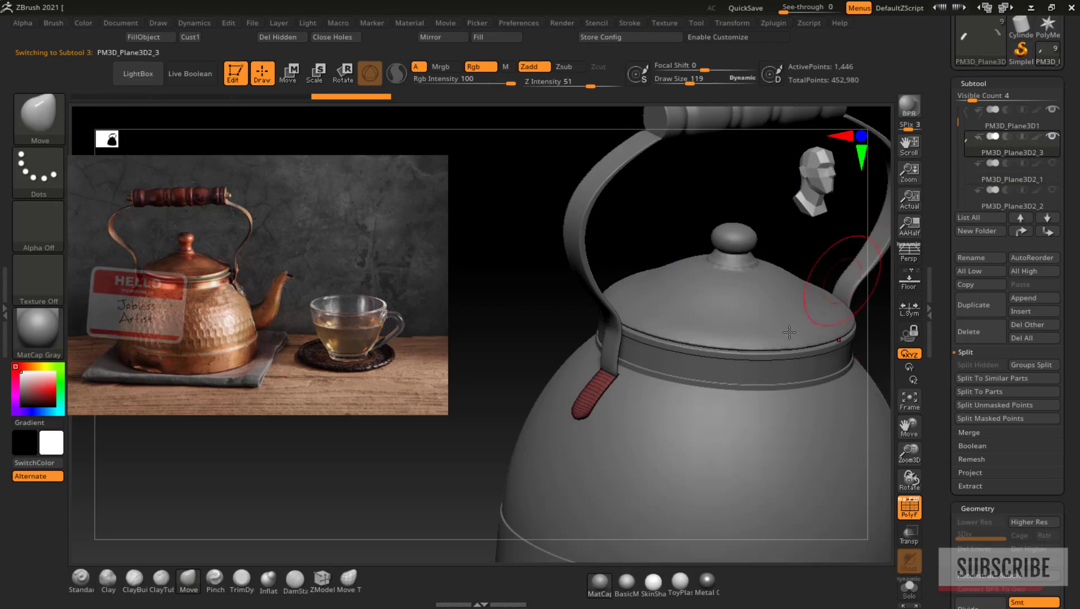
# Step: Set the draw size to 274 and select the curved arms, PM3D_Plane3D1, with the wireframe hidden
pyautogui.click(910, 402)
pyautogui.moveTo(909, 453); pyautogui.dragTo(851, 395)
pyautogui.keyDown('shift'); pyautogui.moveTo(805, 363); pyautogui.dragTo(806, 322); pyautogui.keyUp('shift')
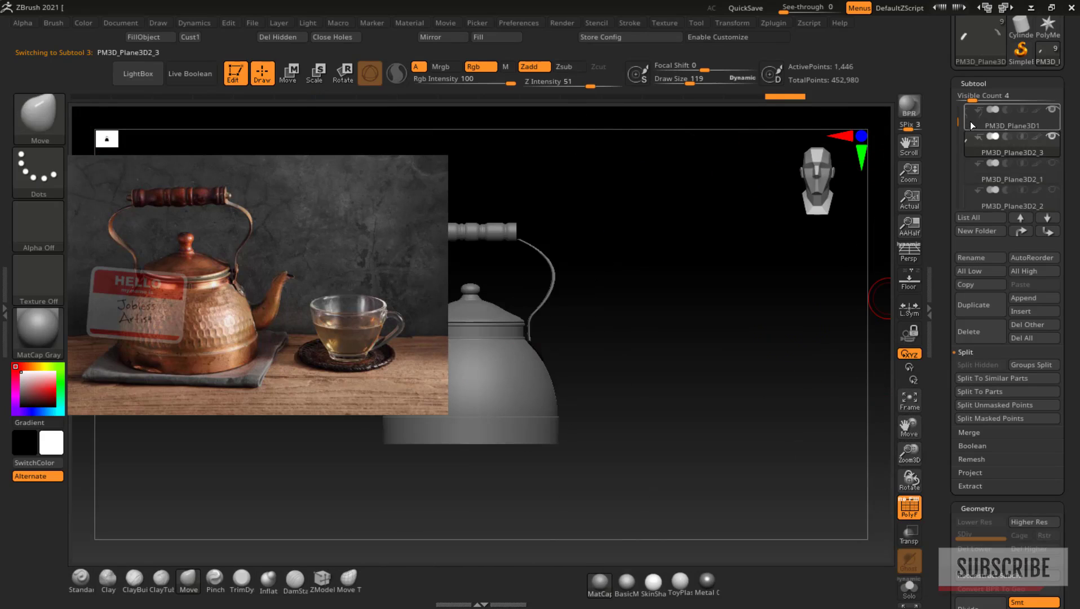
pyautogui.moveTo(909, 426); pyautogui.dragTo(1044, 426)
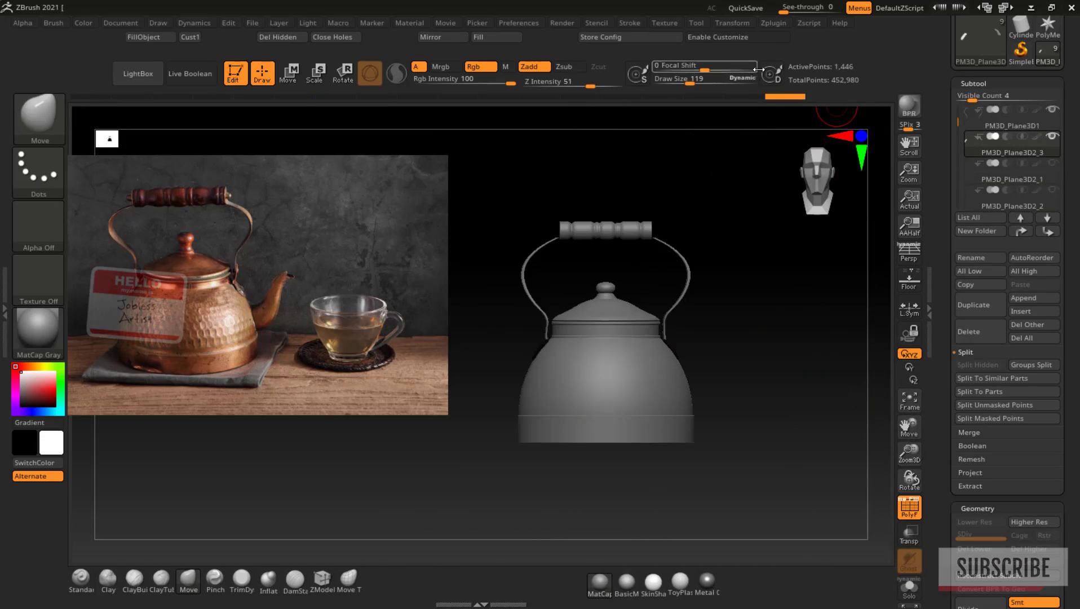
pyautogui.moveTo(689, 83); pyautogui.dragTo(706, 84)
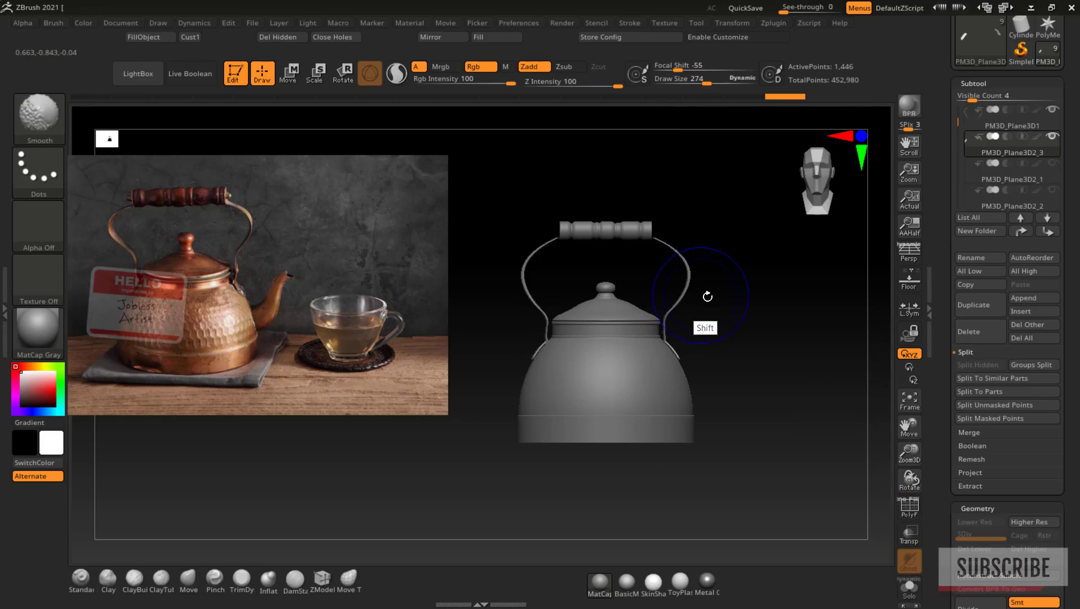
pyautogui.keyDown('alt'); pyautogui.click(682, 294); pyautogui.keyUp('alt')
pyautogui.hotkey('shift', 'f')
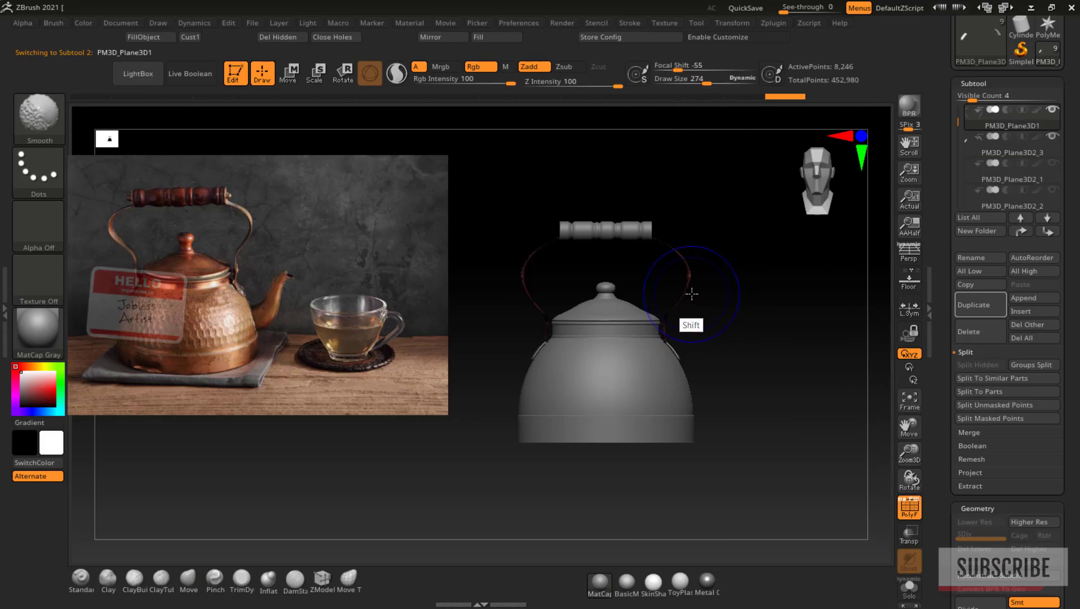
pyautogui.hotkey('shift', 'f')
# Step: Try reshaping the arms' outward bulge with the Move brush, and undo the stroke
pyautogui.moveTo(855, 331)
pyautogui.keyDown('ctrl'); pyautogui.mouseDown(button='right')
pyautogui.moveTo(701, 147)
pyautogui.moveTo(765, 213)
pyautogui.moveTo(705, 248)
pyautogui.mouseUp(button='right'); pyautogui.keyUp('ctrl')
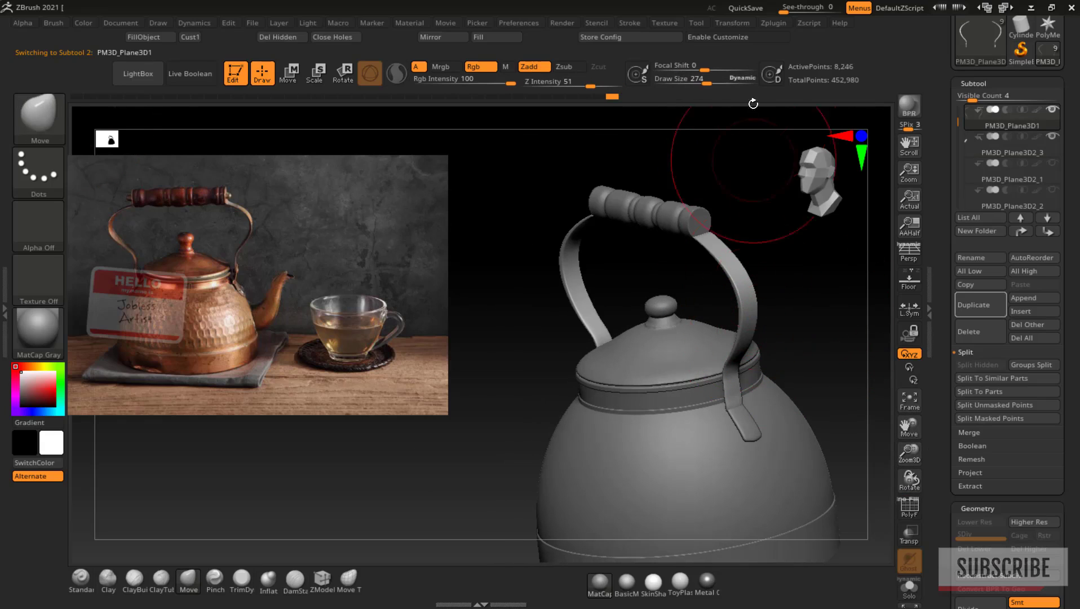
pyautogui.moveTo(755, 302); pyautogui.dragTo(749, 335, button='right')
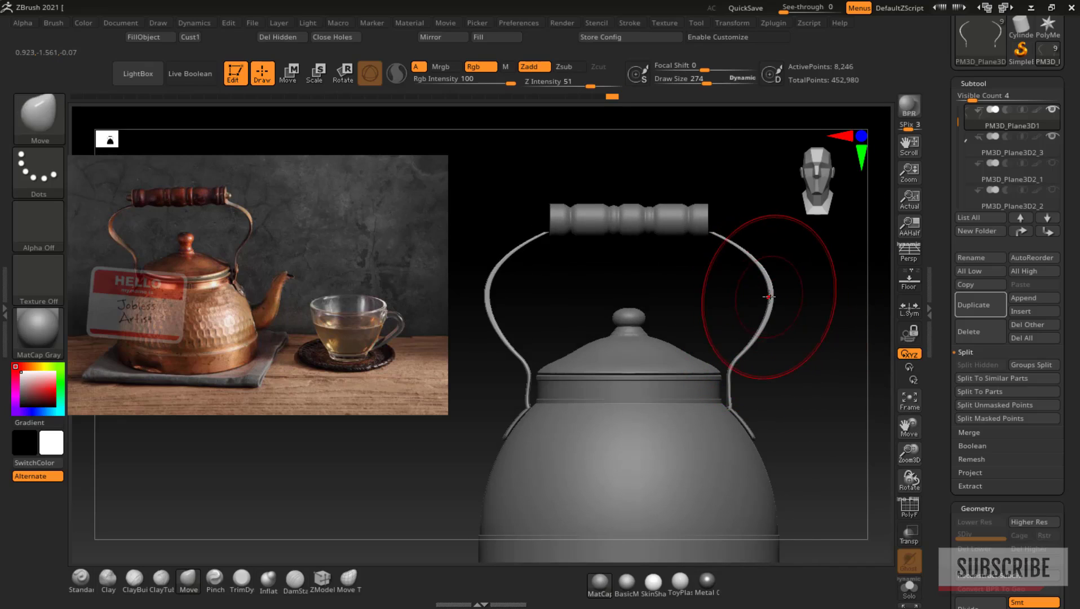
pyautogui.moveTo(767, 299); pyautogui.dragTo(765, 303)
pyautogui.hotkey('ctrl', 'z')
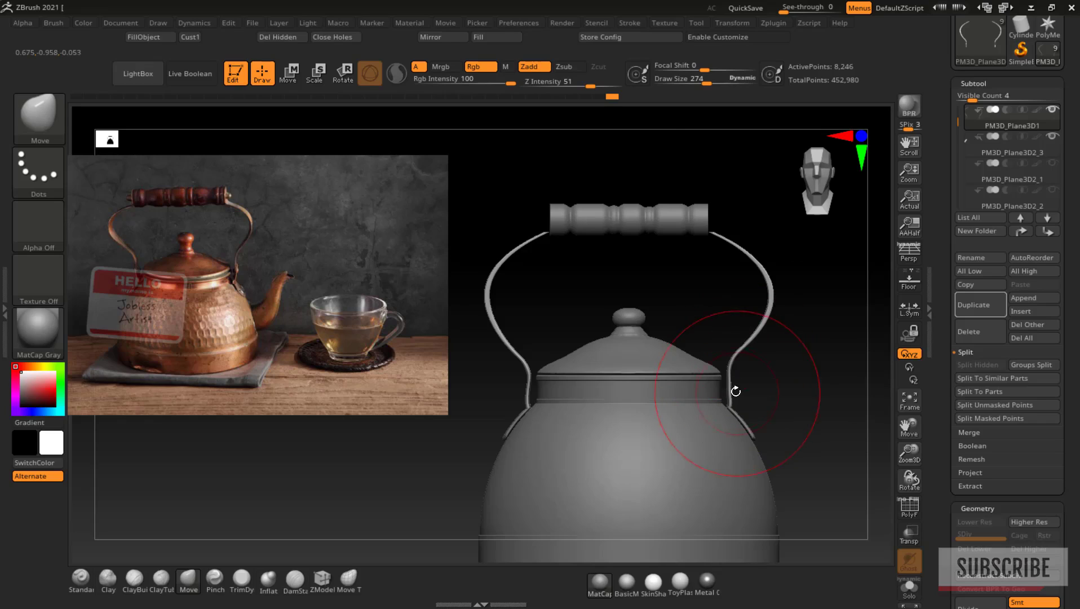
# Step: Set the draw size to 135 and try adjusting the arms' lower ends beside the pot's neck with the Move brush
pyautogui.press('ctrl')
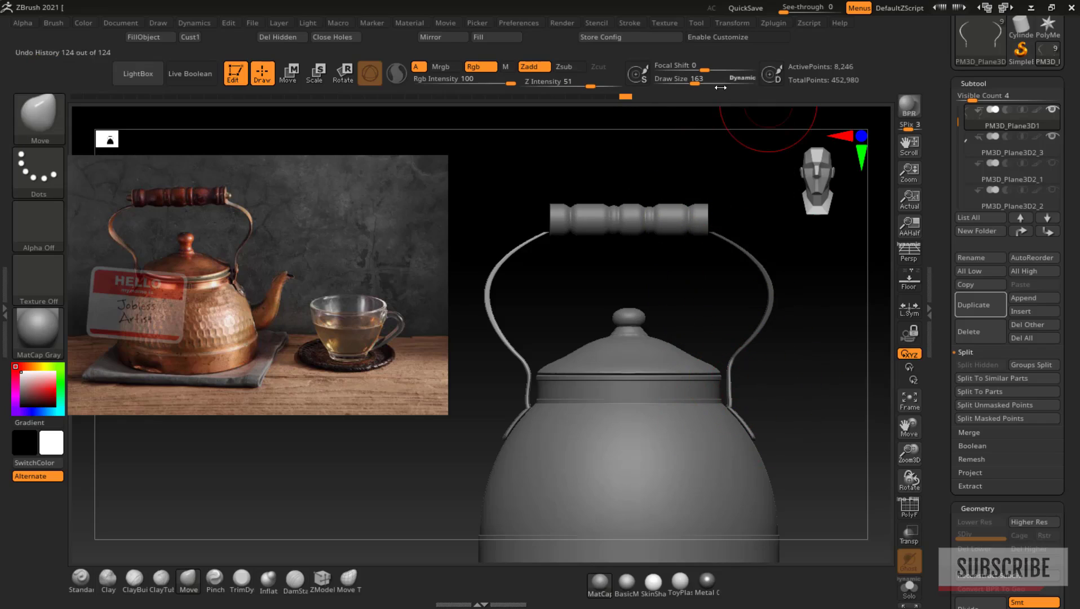
pyautogui.click(691, 83)
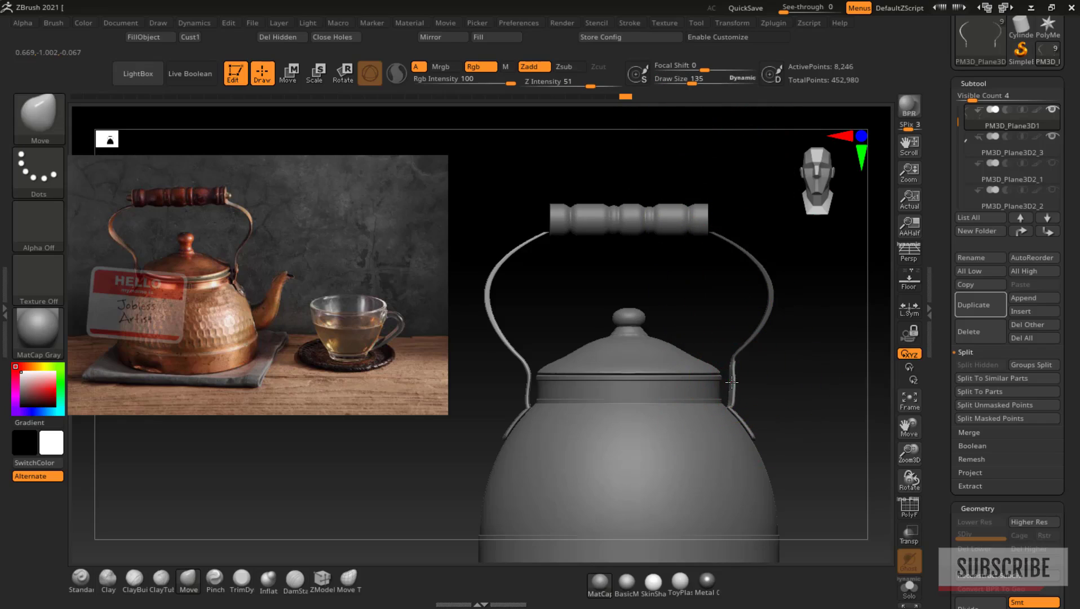
pyautogui.moveTo(783, 380); pyautogui.dragTo(751, 399)
pyautogui.moveTo(796, 367); pyautogui.dragTo(742, 386)
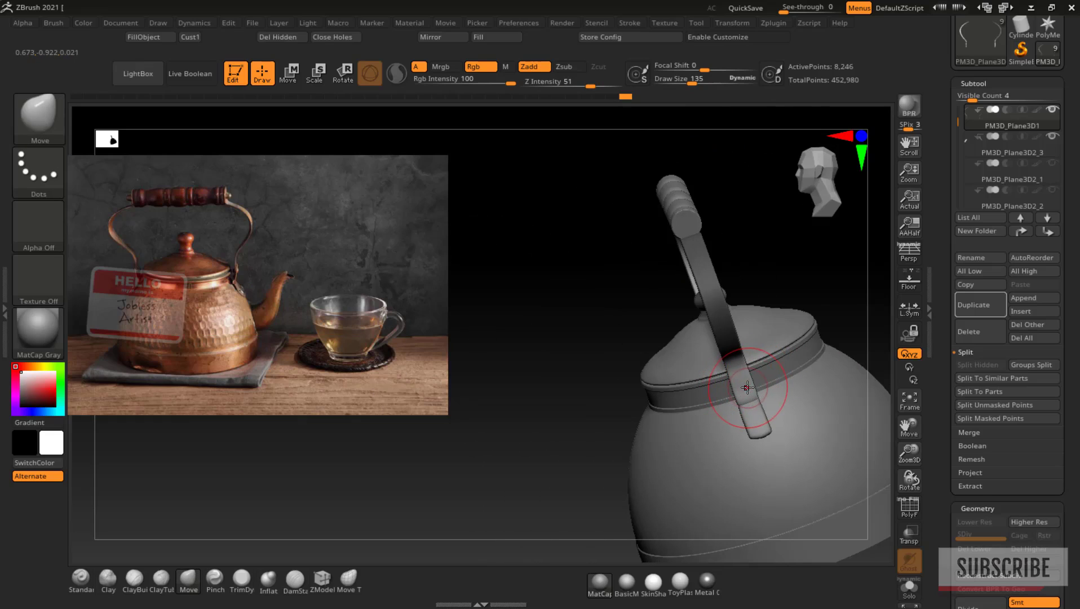
pyautogui.keyDown('shift'); pyautogui.moveTo(738, 368); pyautogui.dragTo(782, 254); pyautogui.keyUp('shift')
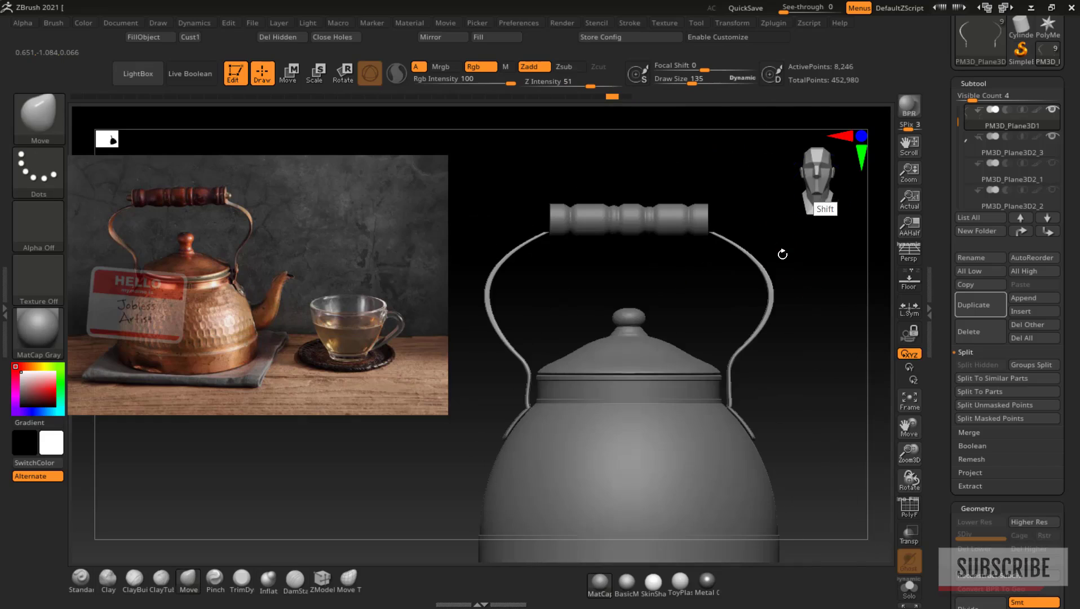
pyautogui.moveTo(736, 366); pyautogui.dragTo(768, 358)
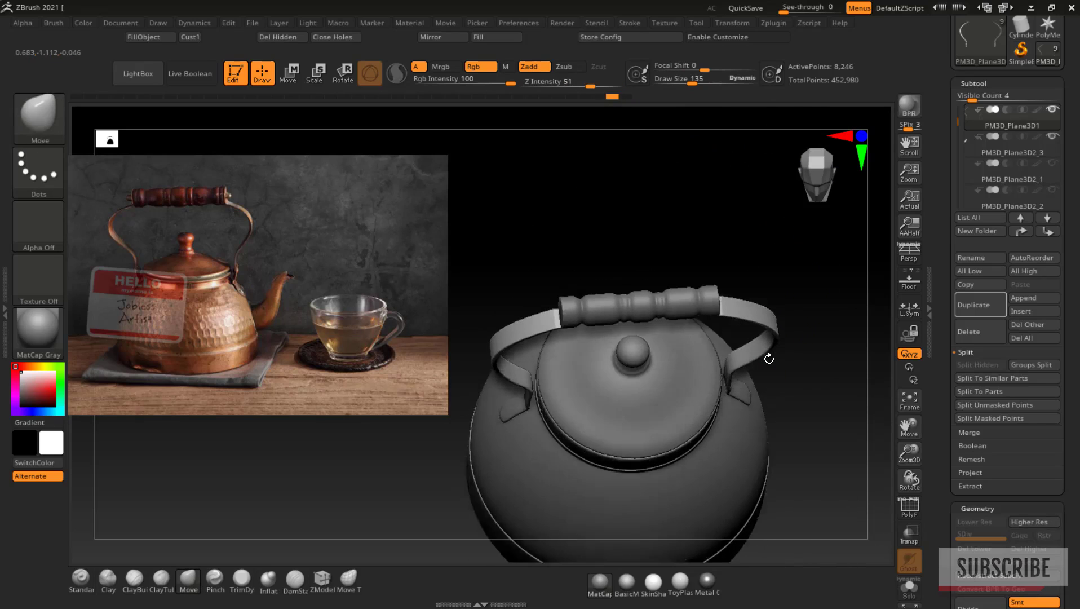
pyautogui.keyDown('shift'); pyautogui.moveTo(807, 398); pyautogui.dragTo(818, 271); pyautogui.keyUp('shift')
pyautogui.press('ctrl')
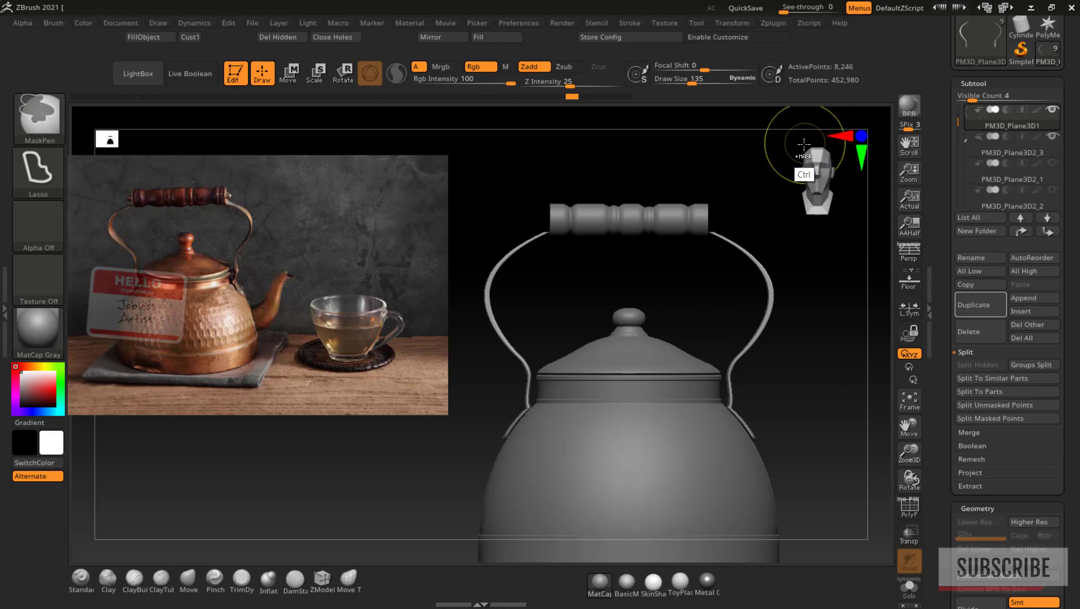
# Step: Step back through the curved arms' undo history to review their earlier subdivided version
pyautogui.moveTo(803, 146); pyautogui.dragTo(822, 236)
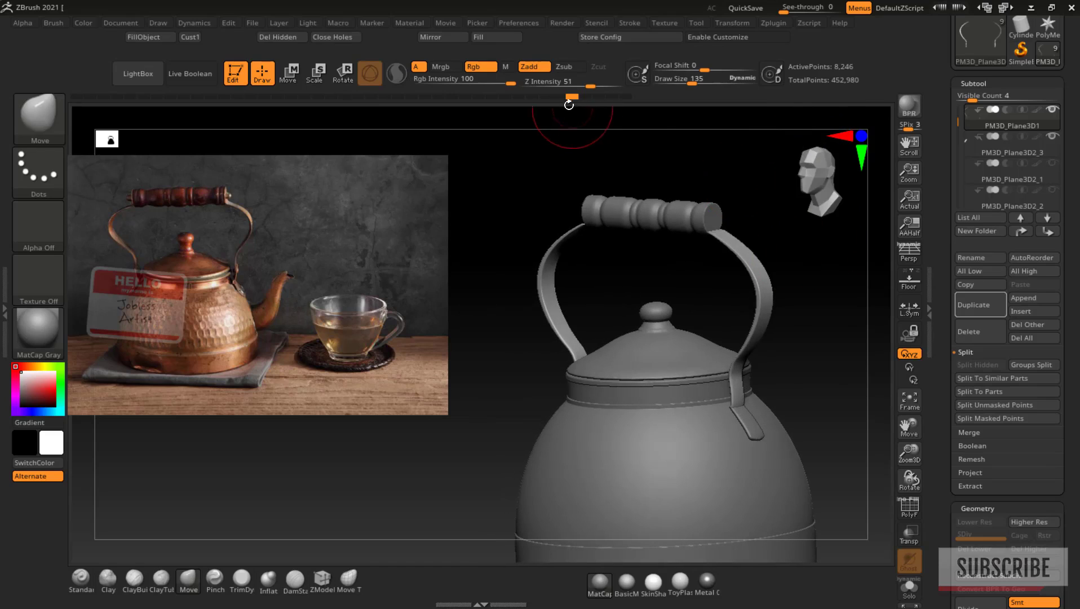
pyautogui.hotkey('ctrl', 'z')
pyautogui.hotkey('ctrl', 'z')
pyautogui.hotkey('ctrl', 'z')
pyautogui.hotkey('ctrl', 'z')
pyautogui.hotkey('ctrl', 'z')
pyautogui.hotkey('ctrl', 'z')
pyautogui.hotkey('ctrl', 'z')
pyautogui.hotkey('ctrl', 'shift', 'z')
pyautogui.hotkey('ctrl', 'shift', 'z')
pyautogui.hotkey('ctrl', 'shift', 'z')
pyautogui.hotkey('ctrl', 'shift', 'z')
pyautogui.hotkey('ctrl', 'shift', 'z')
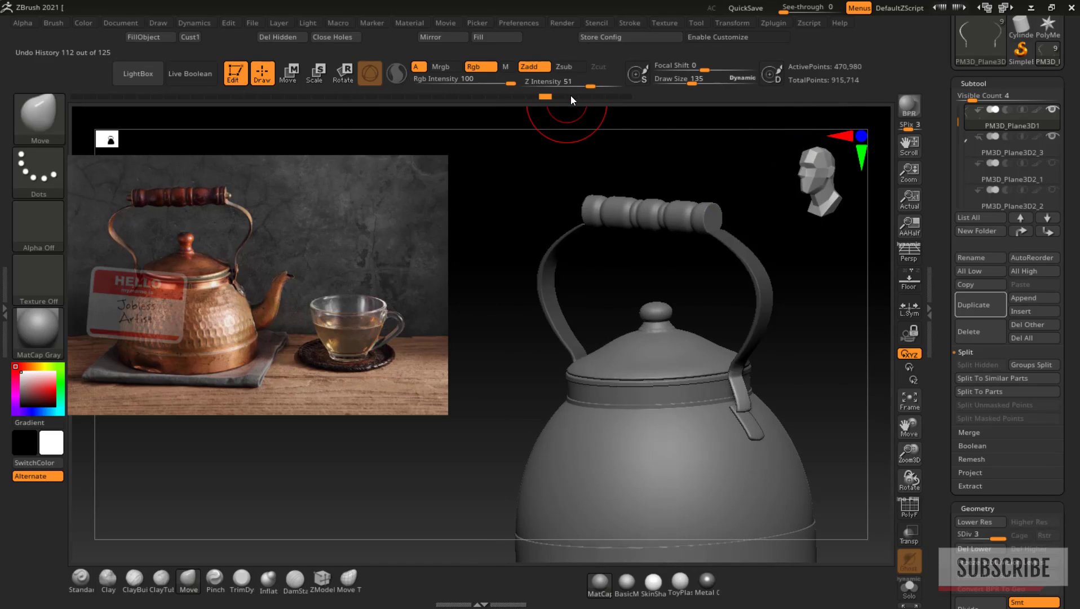
pyautogui.moveTo(524, 98); pyautogui.dragTo(517, 99)
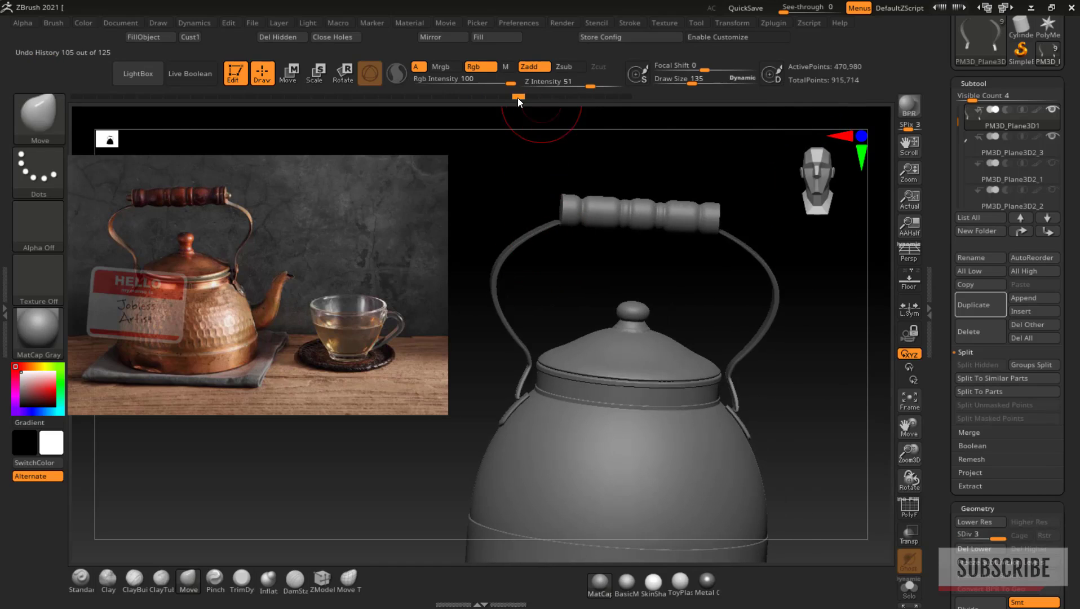
# Step: Restore the unsubdivided curved arms through the undo history and face the teapot straight from the front
pyautogui.hotkey('ctrl', 'shift', 'z')
pyautogui.hotkey('ctrl', 'shift', 'z')
pyautogui.hotkey('ctrl', 'shift', 'z')
pyautogui.hotkey('ctrl', 'shift', 'z')
pyautogui.hotkey('ctrl', 'shift', 'z')
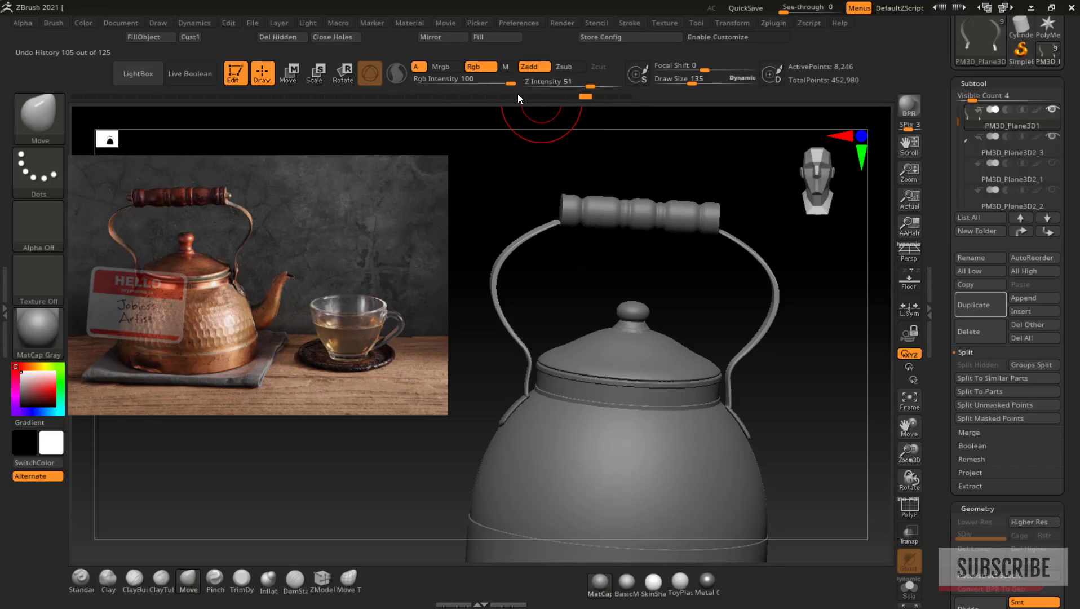
pyautogui.hotkey('ctrl', 'shift', 'z')
pyautogui.hotkey('ctrl', 'shift', 'z')
pyautogui.hotkey('ctrl', 'z')
pyautogui.hotkey('ctrl', 'z')
pyautogui.hotkey('ctrl', 'z')
pyautogui.hotkey('ctrl', 'z')
pyautogui.hotkey('ctrl', 'z')
pyautogui.hotkey('ctrl', 'shift', 'z')
pyautogui.hotkey('ctrl', 'shift', 'z')
pyautogui.hotkey('ctrl', 'shift', 'z')
pyautogui.hotkey('ctrl', 'z')
pyautogui.keyDown('shift'); pyautogui.moveTo(528, 208); pyautogui.dragTo(525, 197); pyautogui.keyUp('shift')
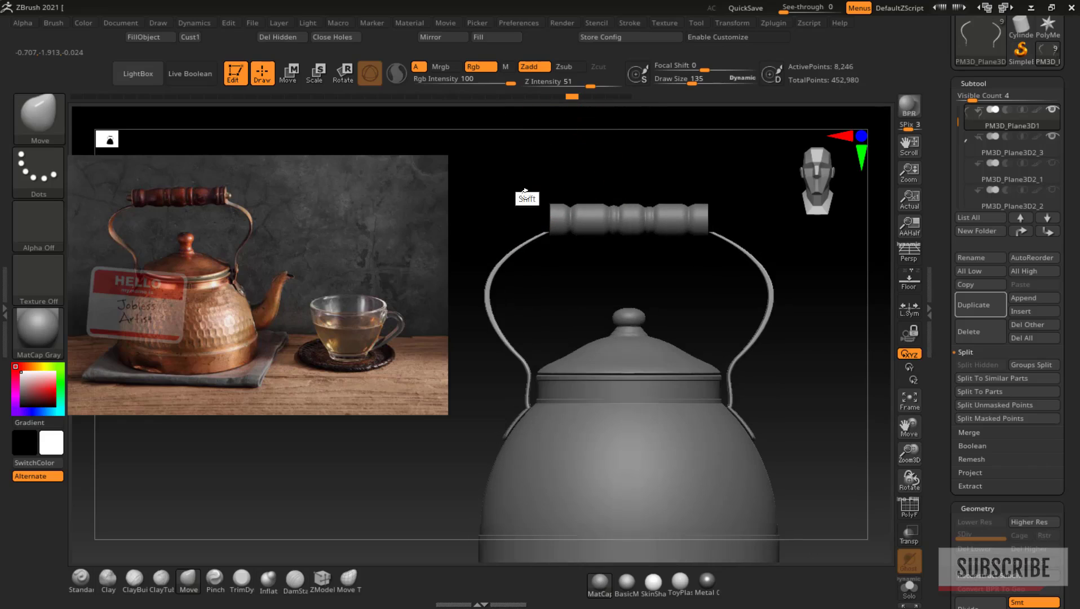
# Step: Save the teapot tool as a new version named arabicpot3.ZTL in the arabic pot folder and frame the model
pyautogui.press('w')
pyautogui.press('q')
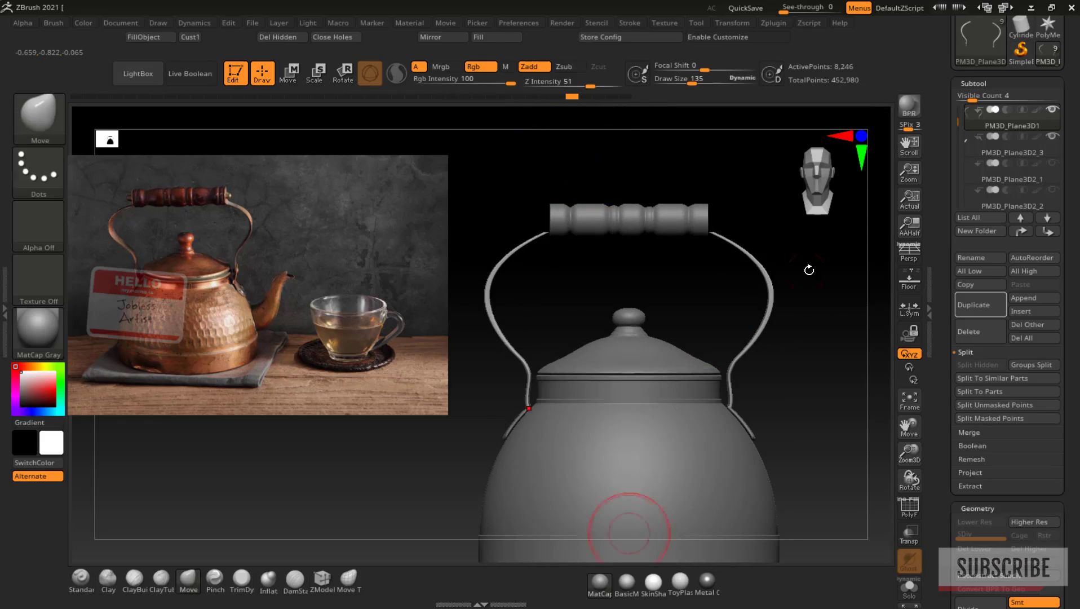
pyautogui.moveTo(1066, 147); pyautogui.dragTo(1066, 278)
pyautogui.click(1026, 46)
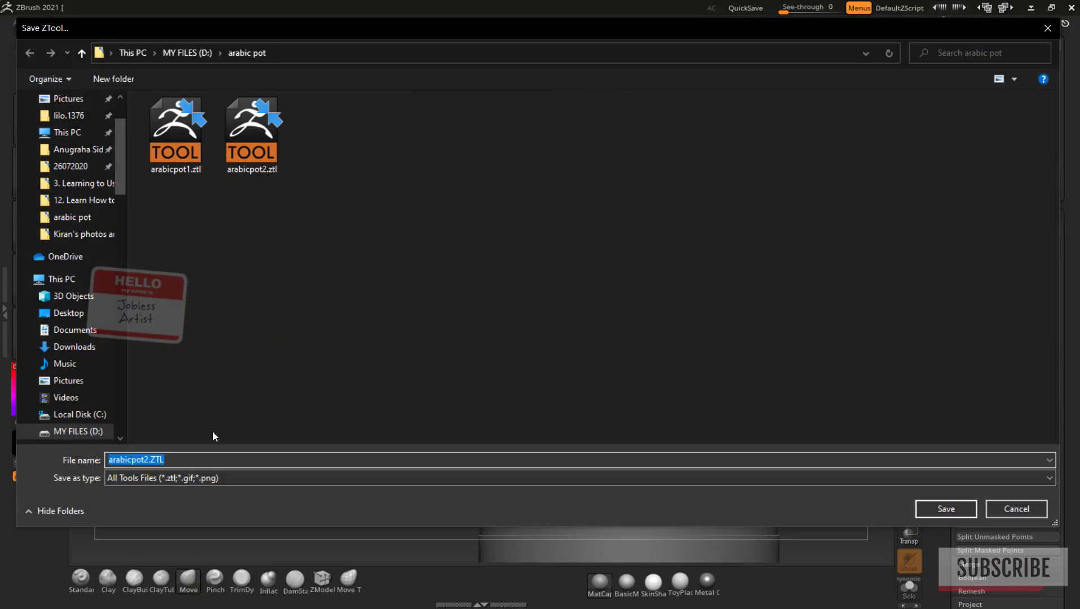
pyautogui.click(146, 461)
pyautogui.click(877, 369)
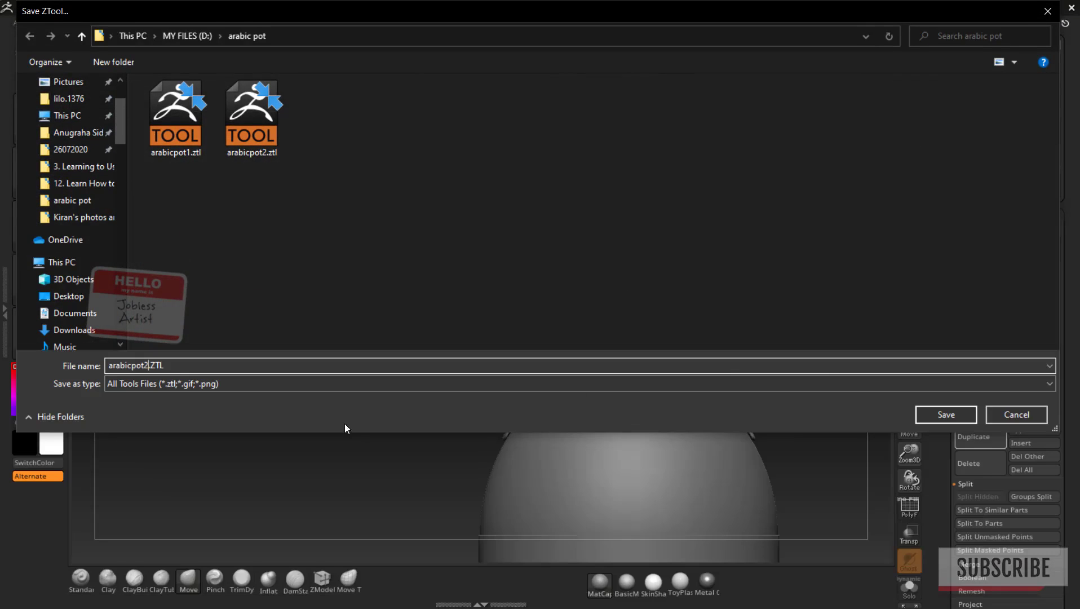
pyautogui.write('3')
pyautogui.click(942, 415)
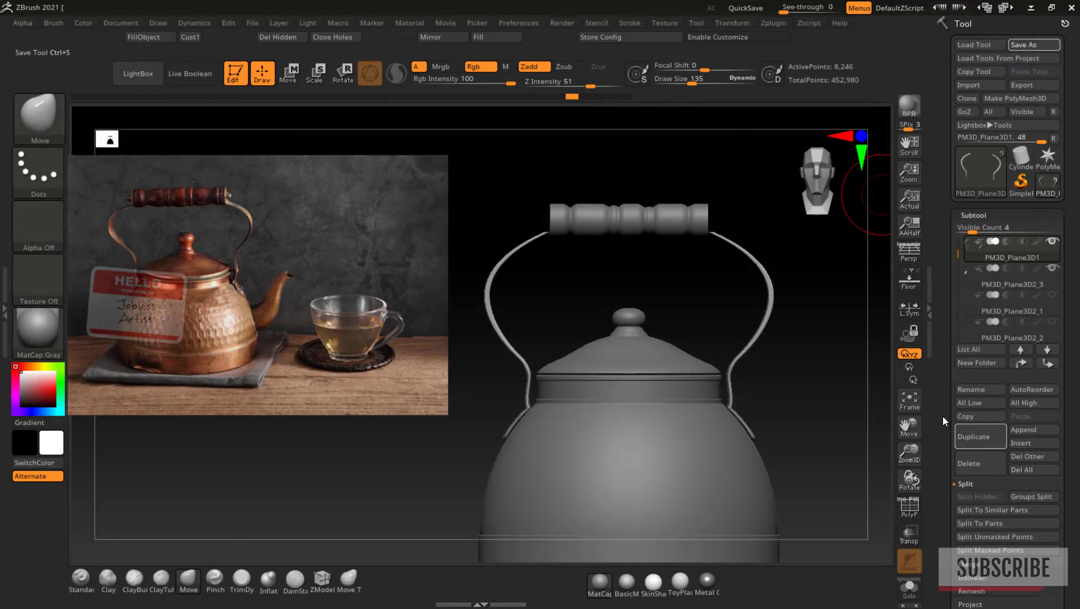
pyautogui.click(908, 399)
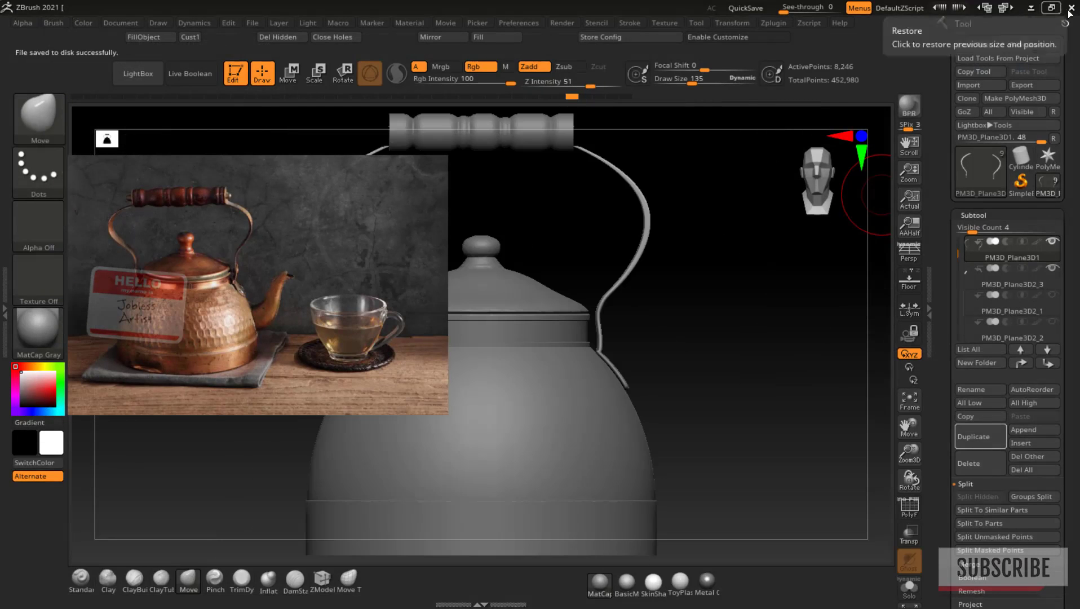